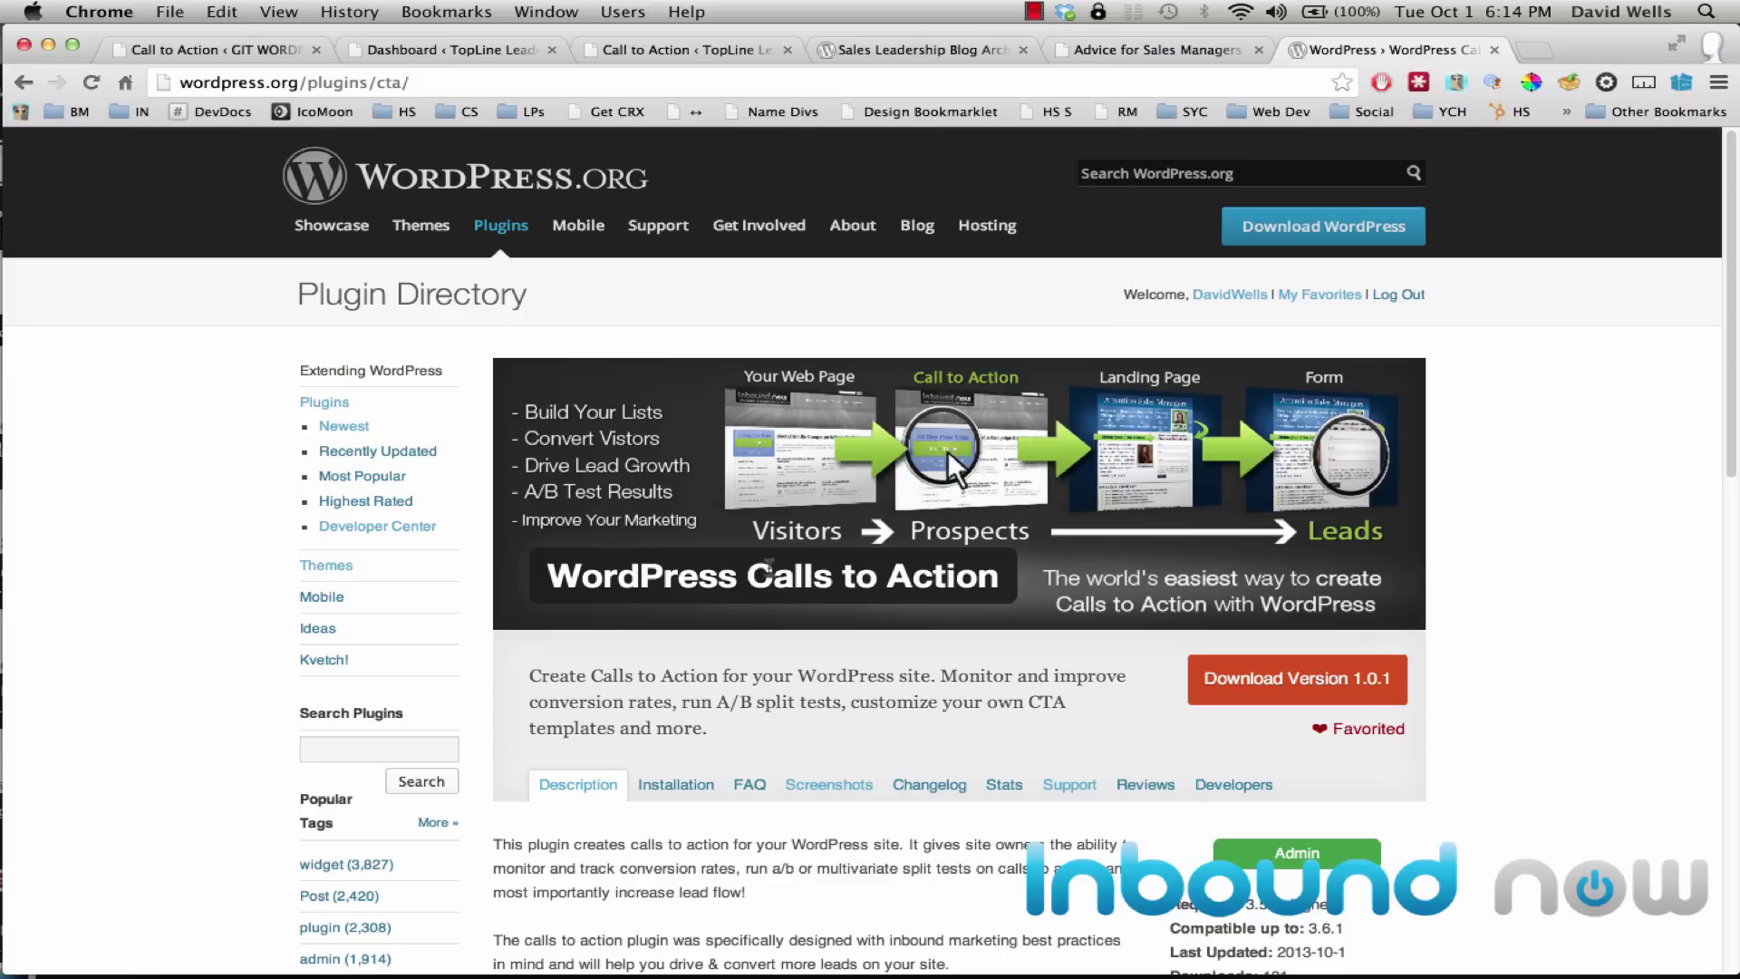
Step: Switch to the enlarged plugin banner in Preview and outline its web page, call to action, landing page and form stages
scroll(748, 576, down, 3)
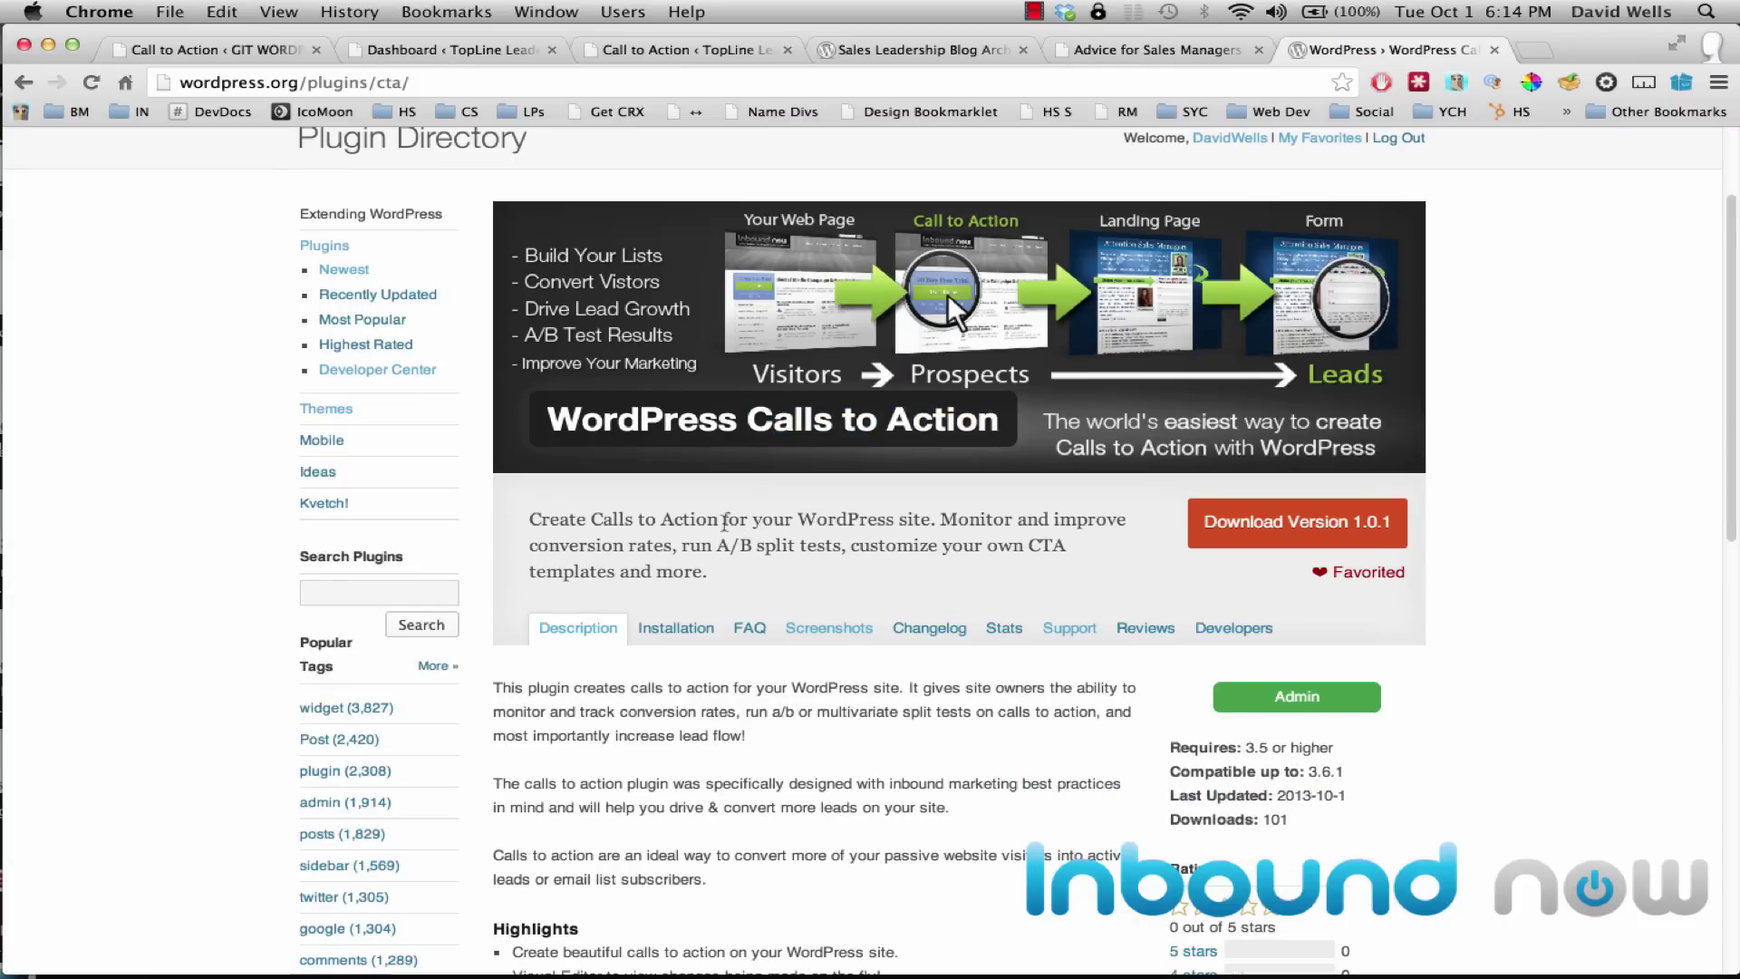
key(super+Tab)
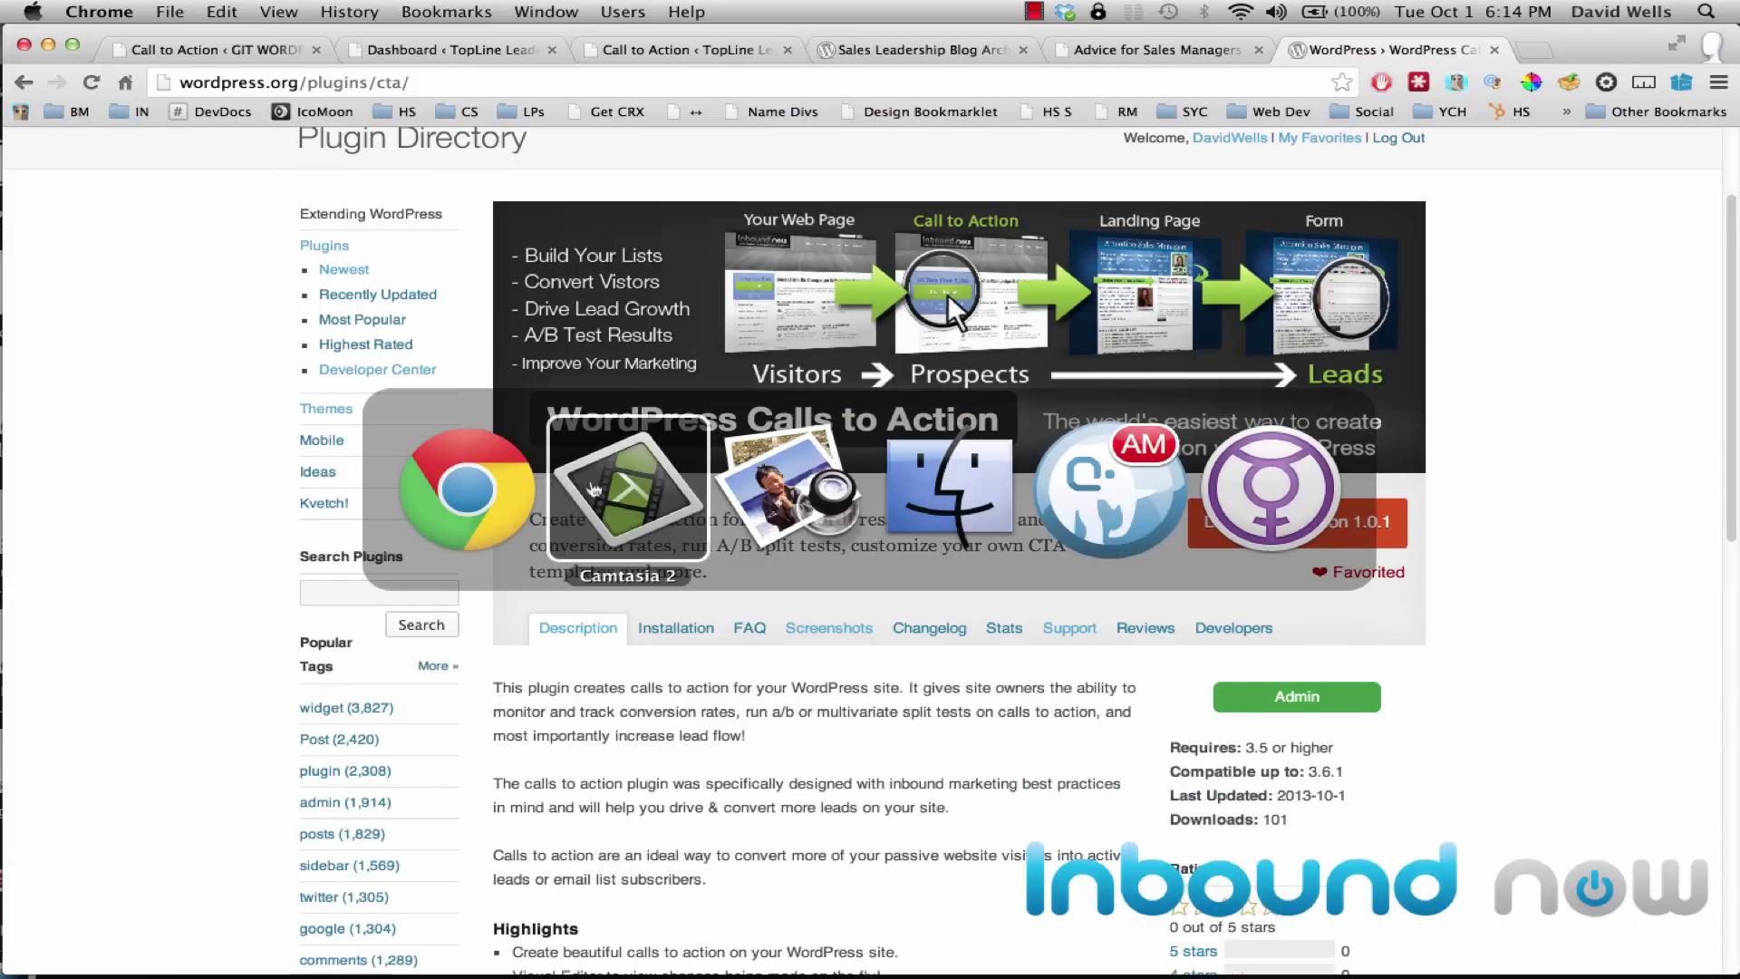
key(super+Tab)
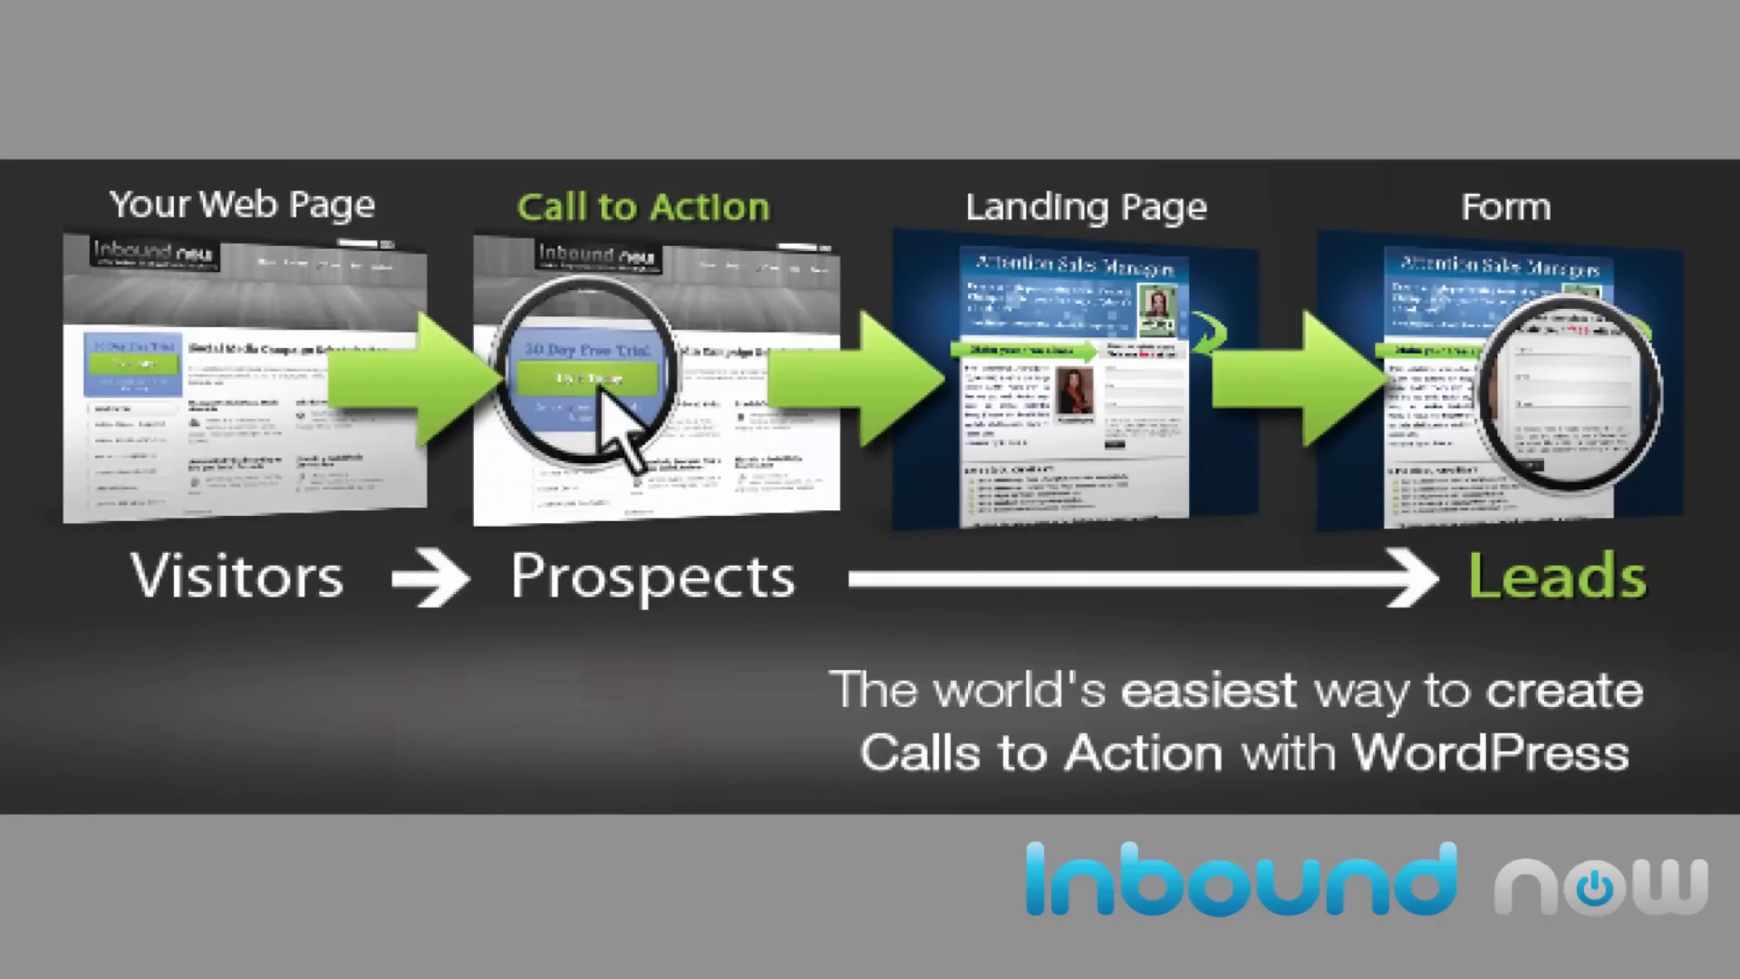
drag(49, 188, 441, 539)
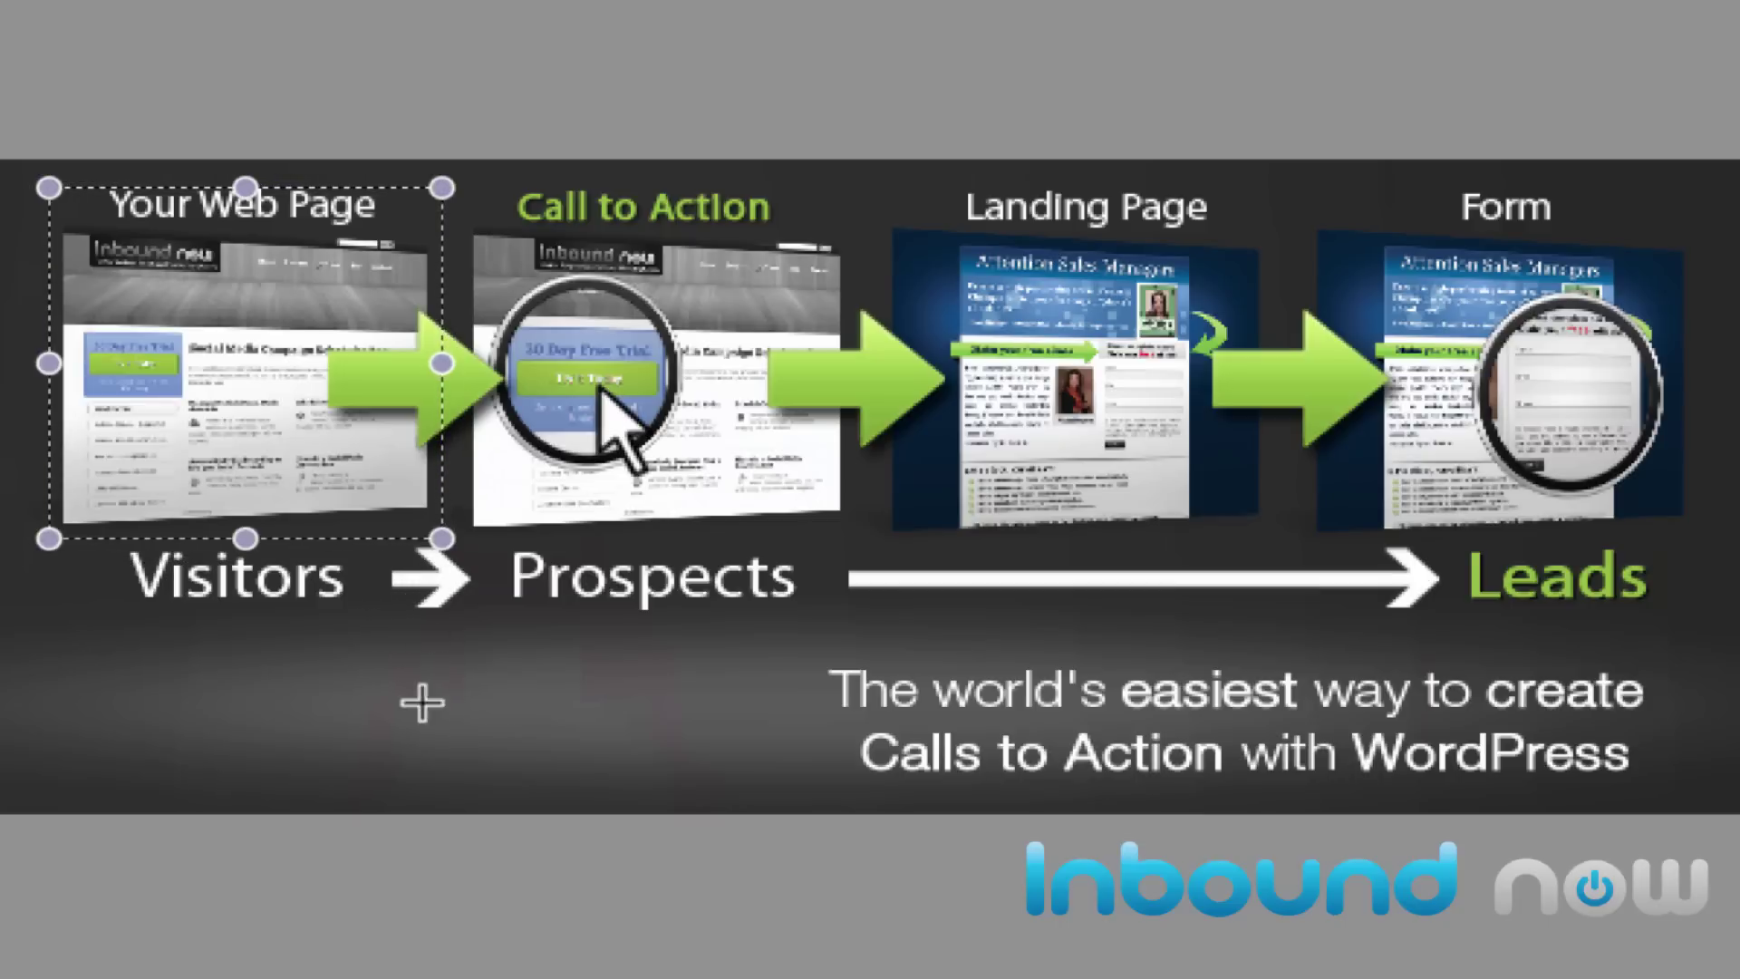
click(289, 645)
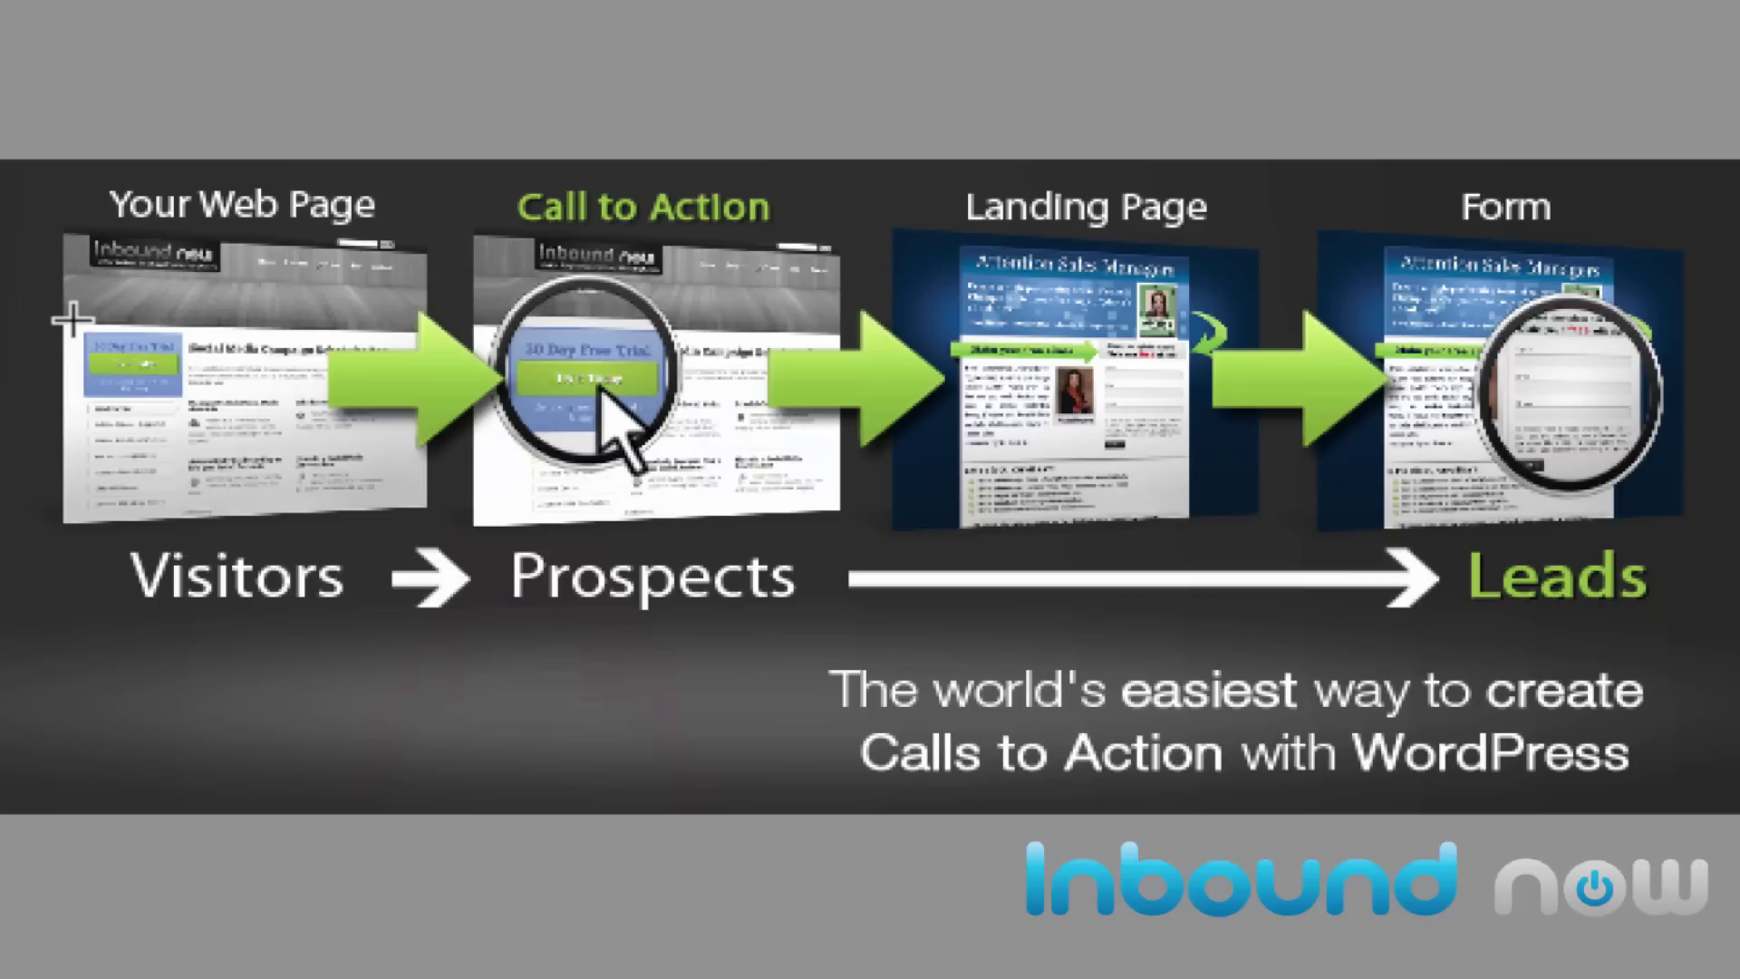
drag(72, 319, 410, 496)
click(375, 571)
drag(503, 221, 817, 534)
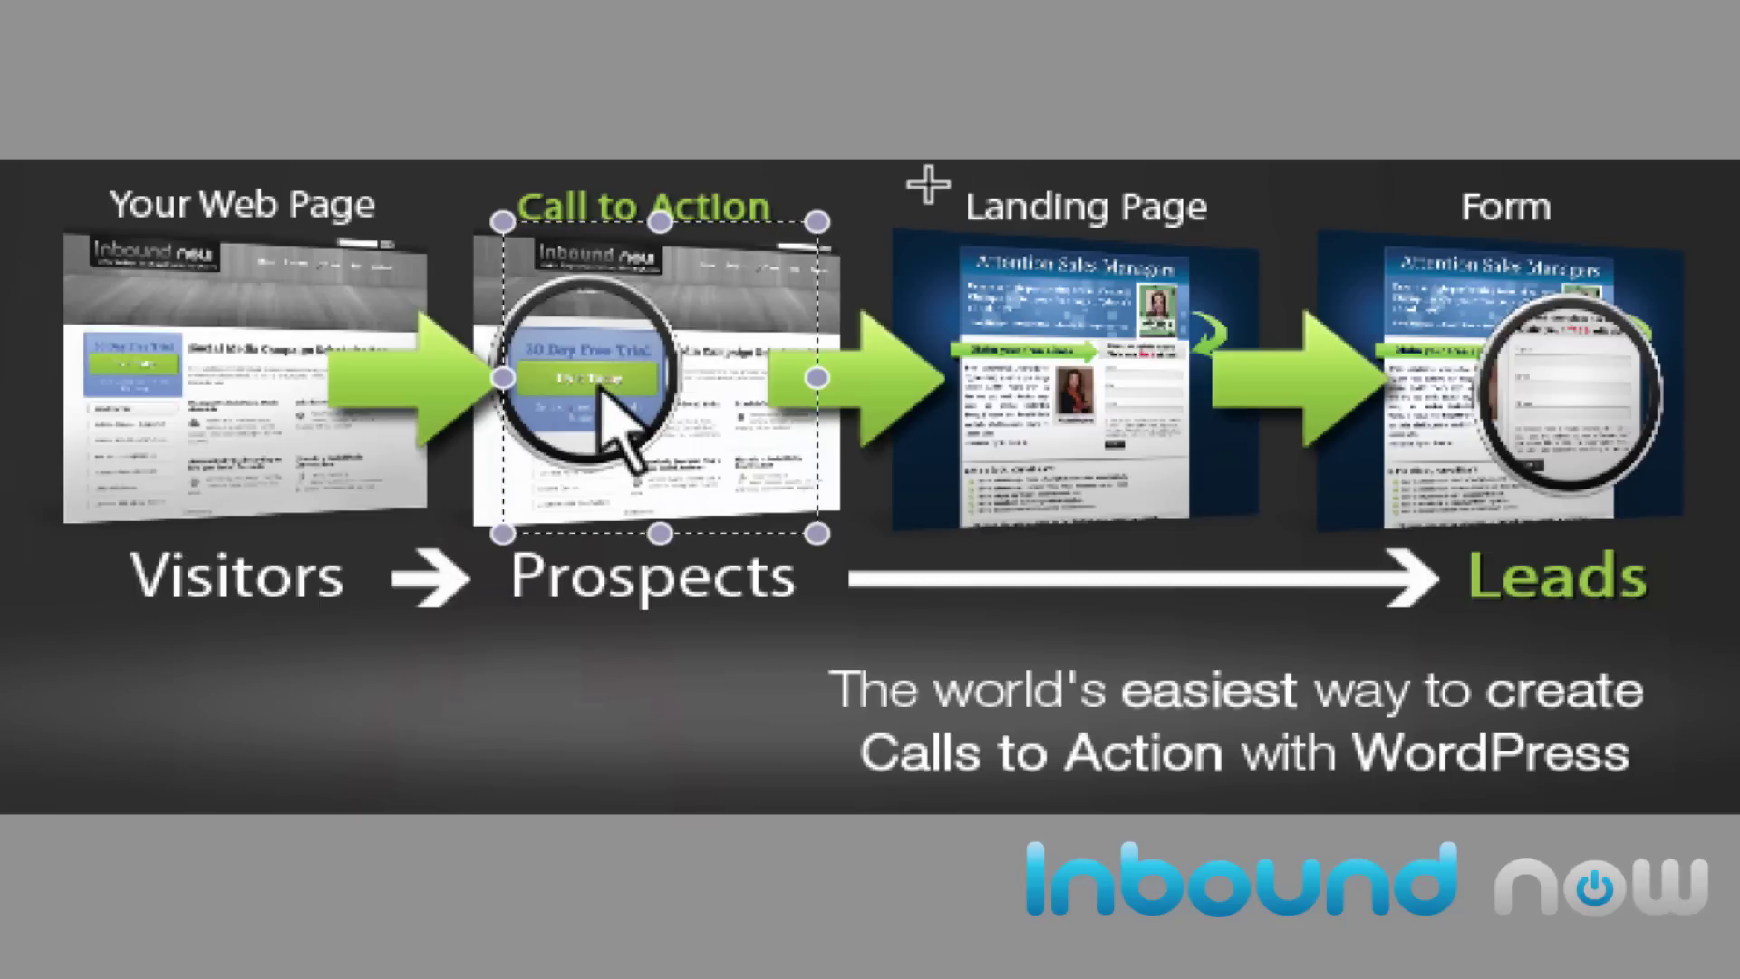
drag(928, 185, 1683, 580)
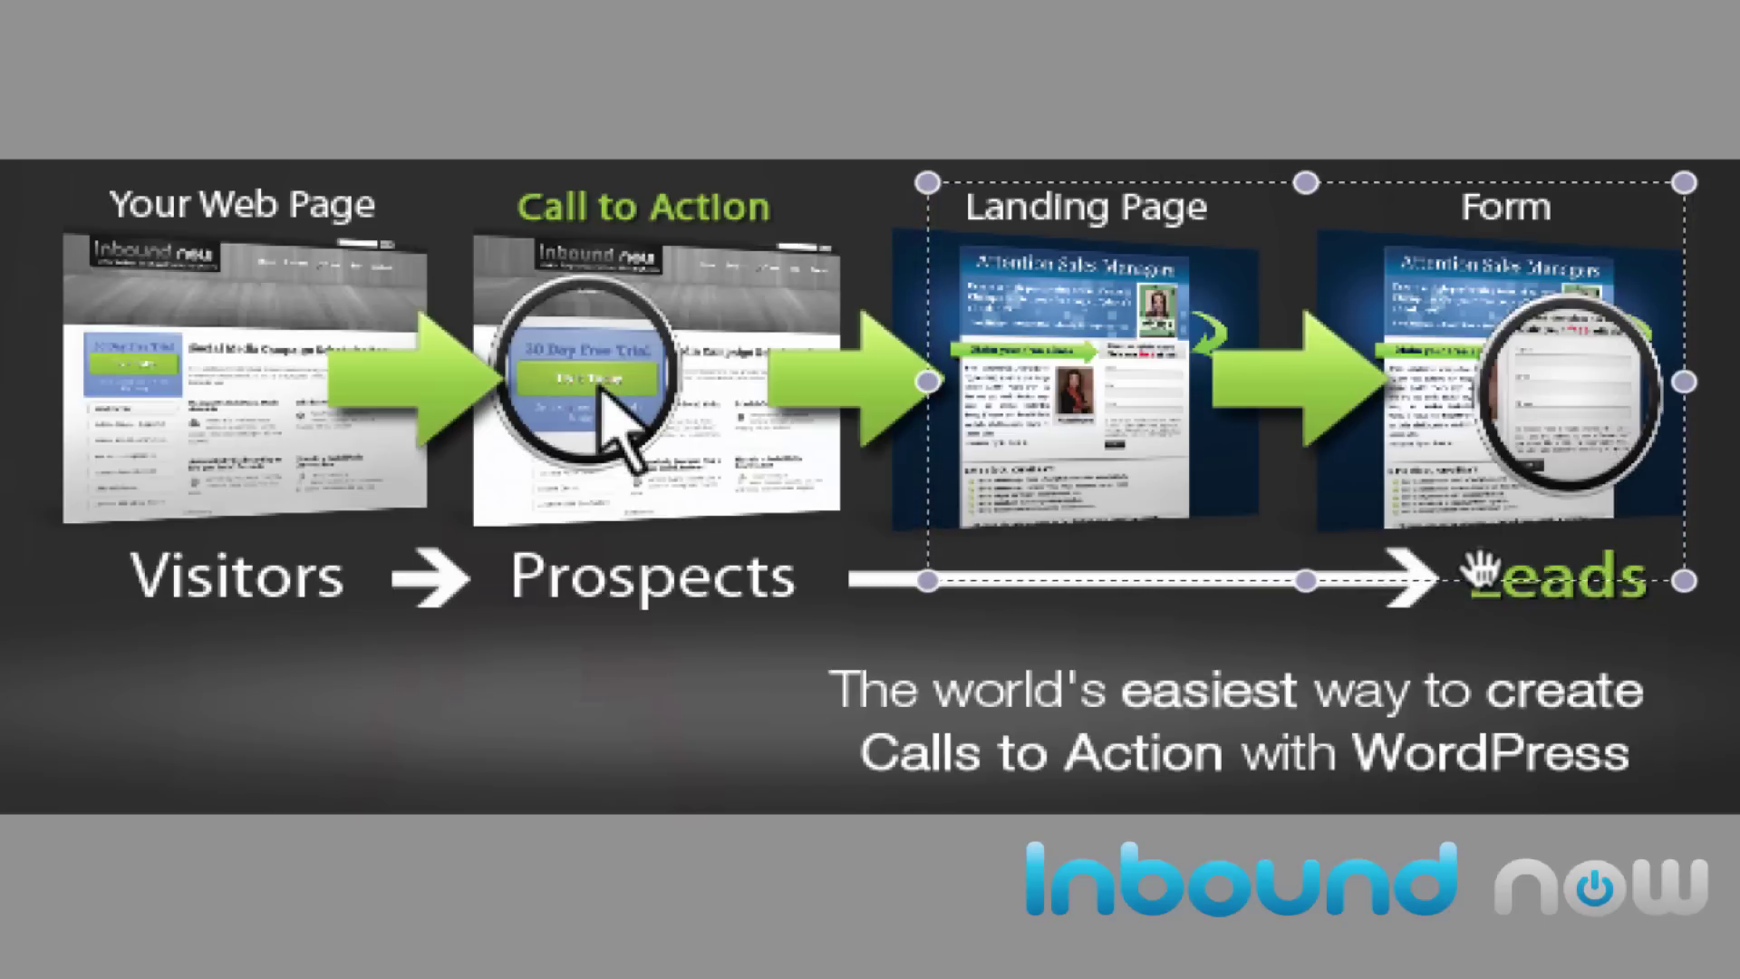
click(1455, 585)
drag(1466, 530, 1733, 653)
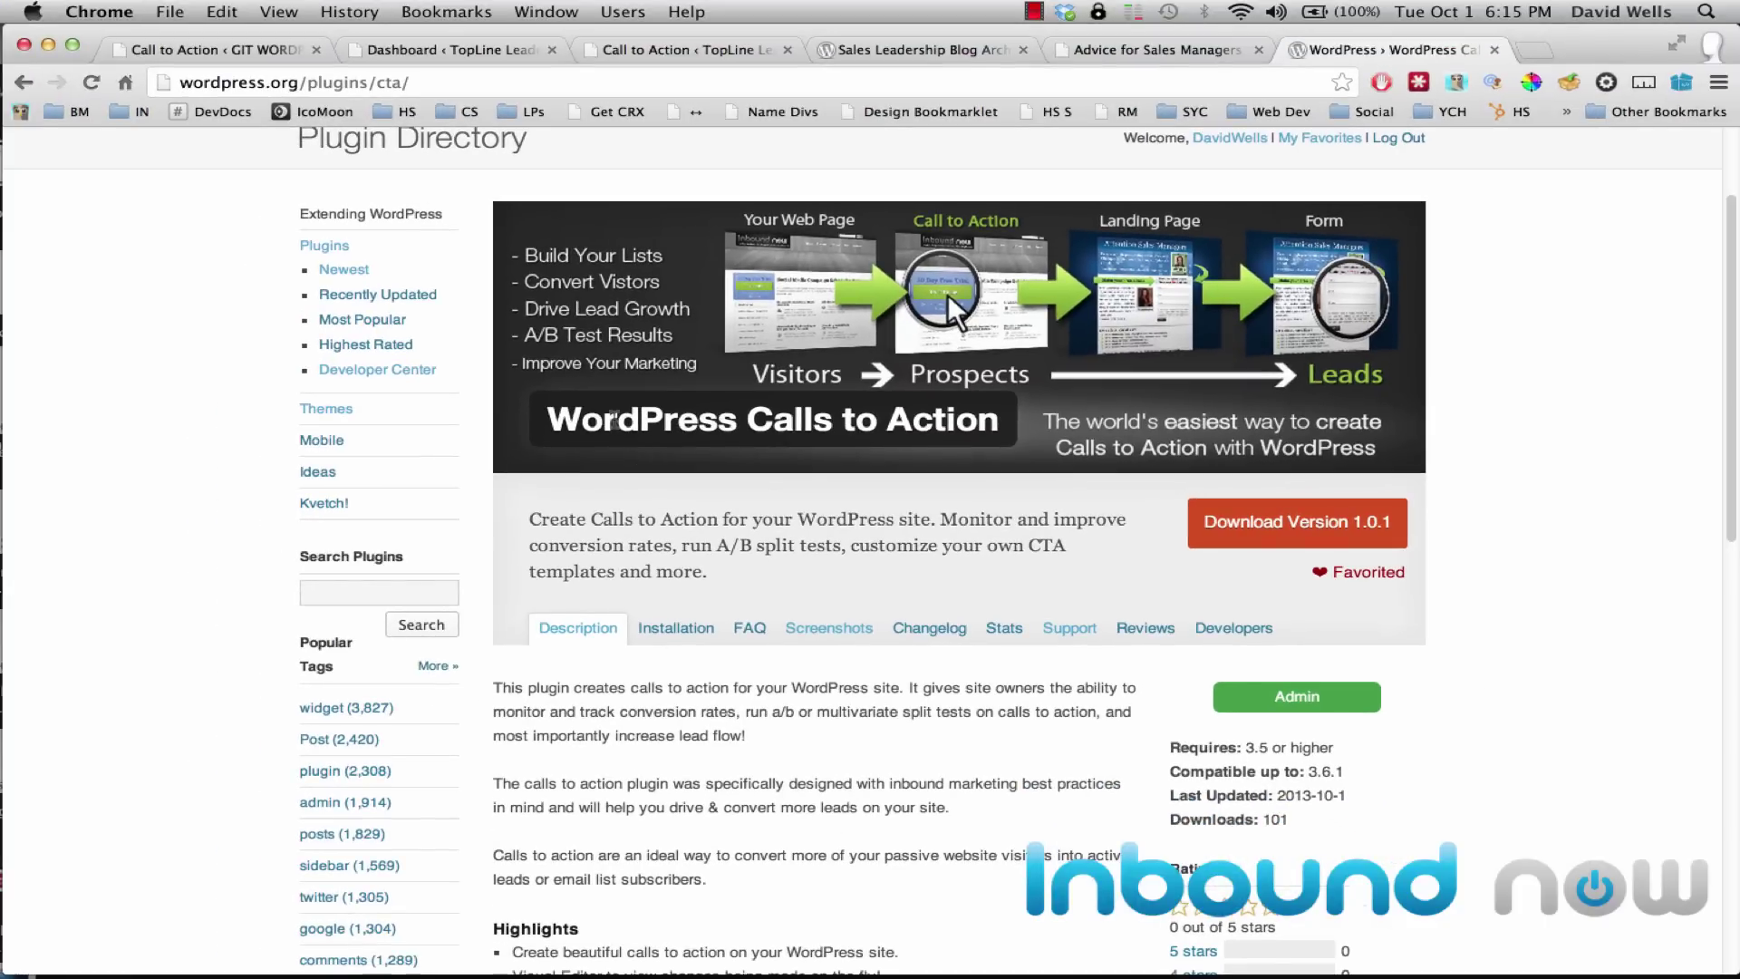
Step: Return to Chrome and read the Calls to Action plugin's description and highlights in the WordPress plugin directory
drag(617, 419, 1004, 425)
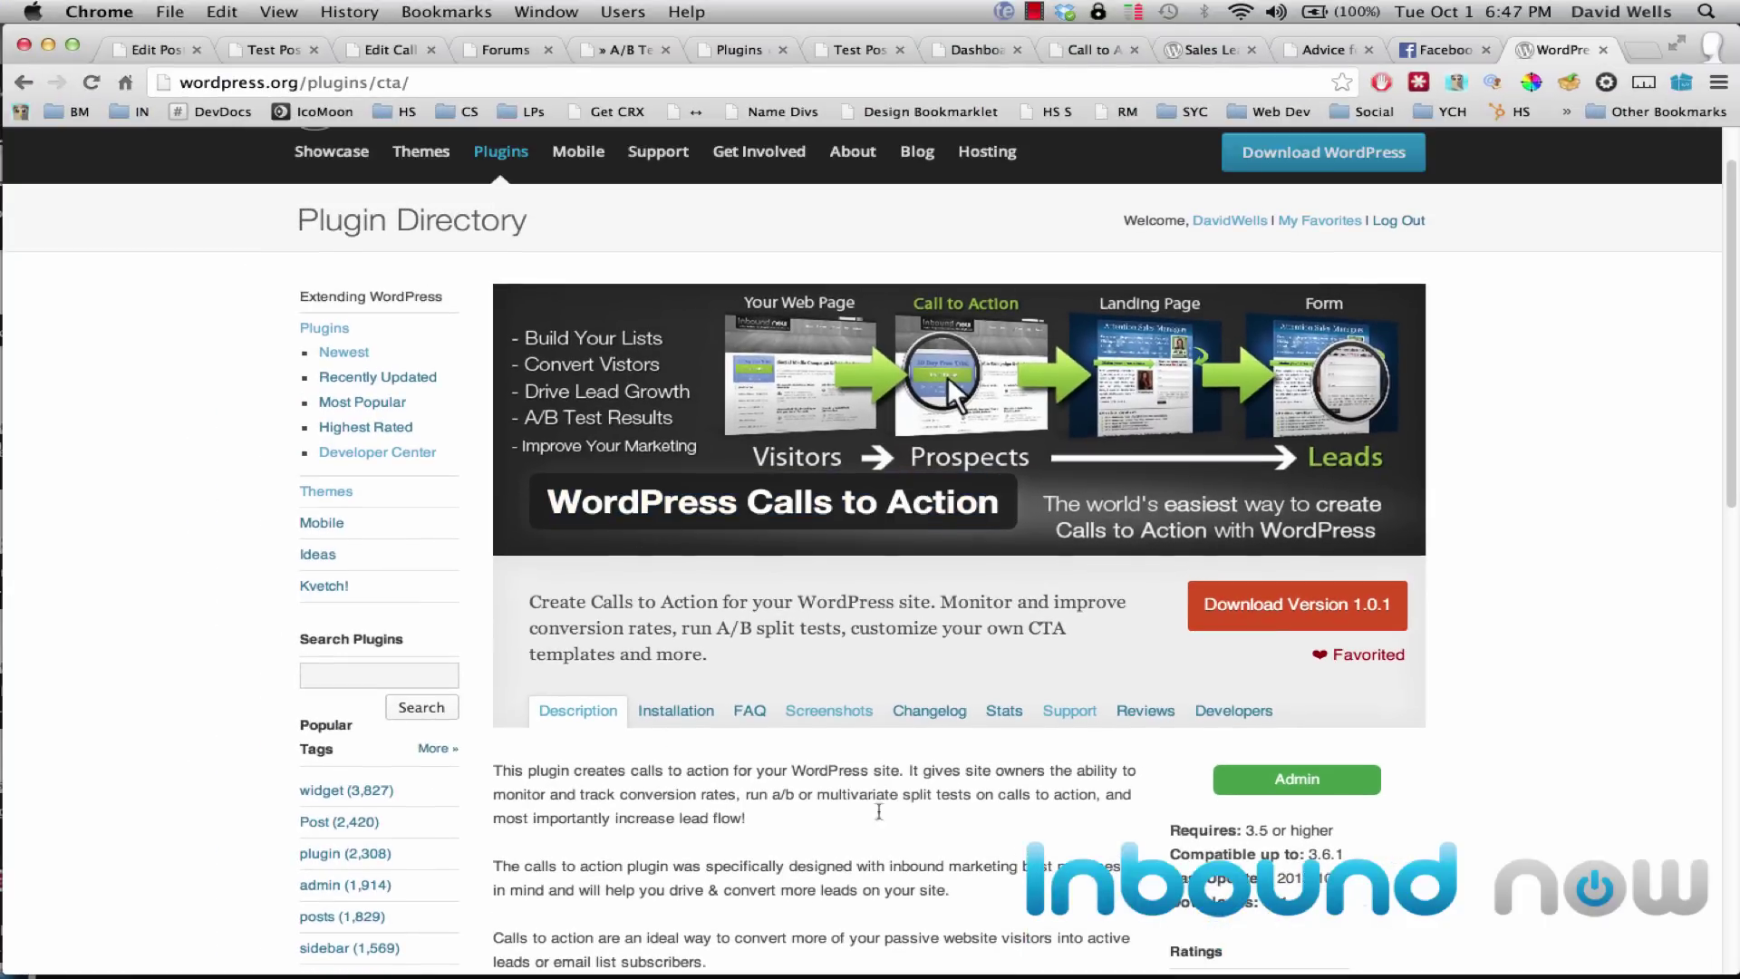
scroll(865, 750, down, 4)
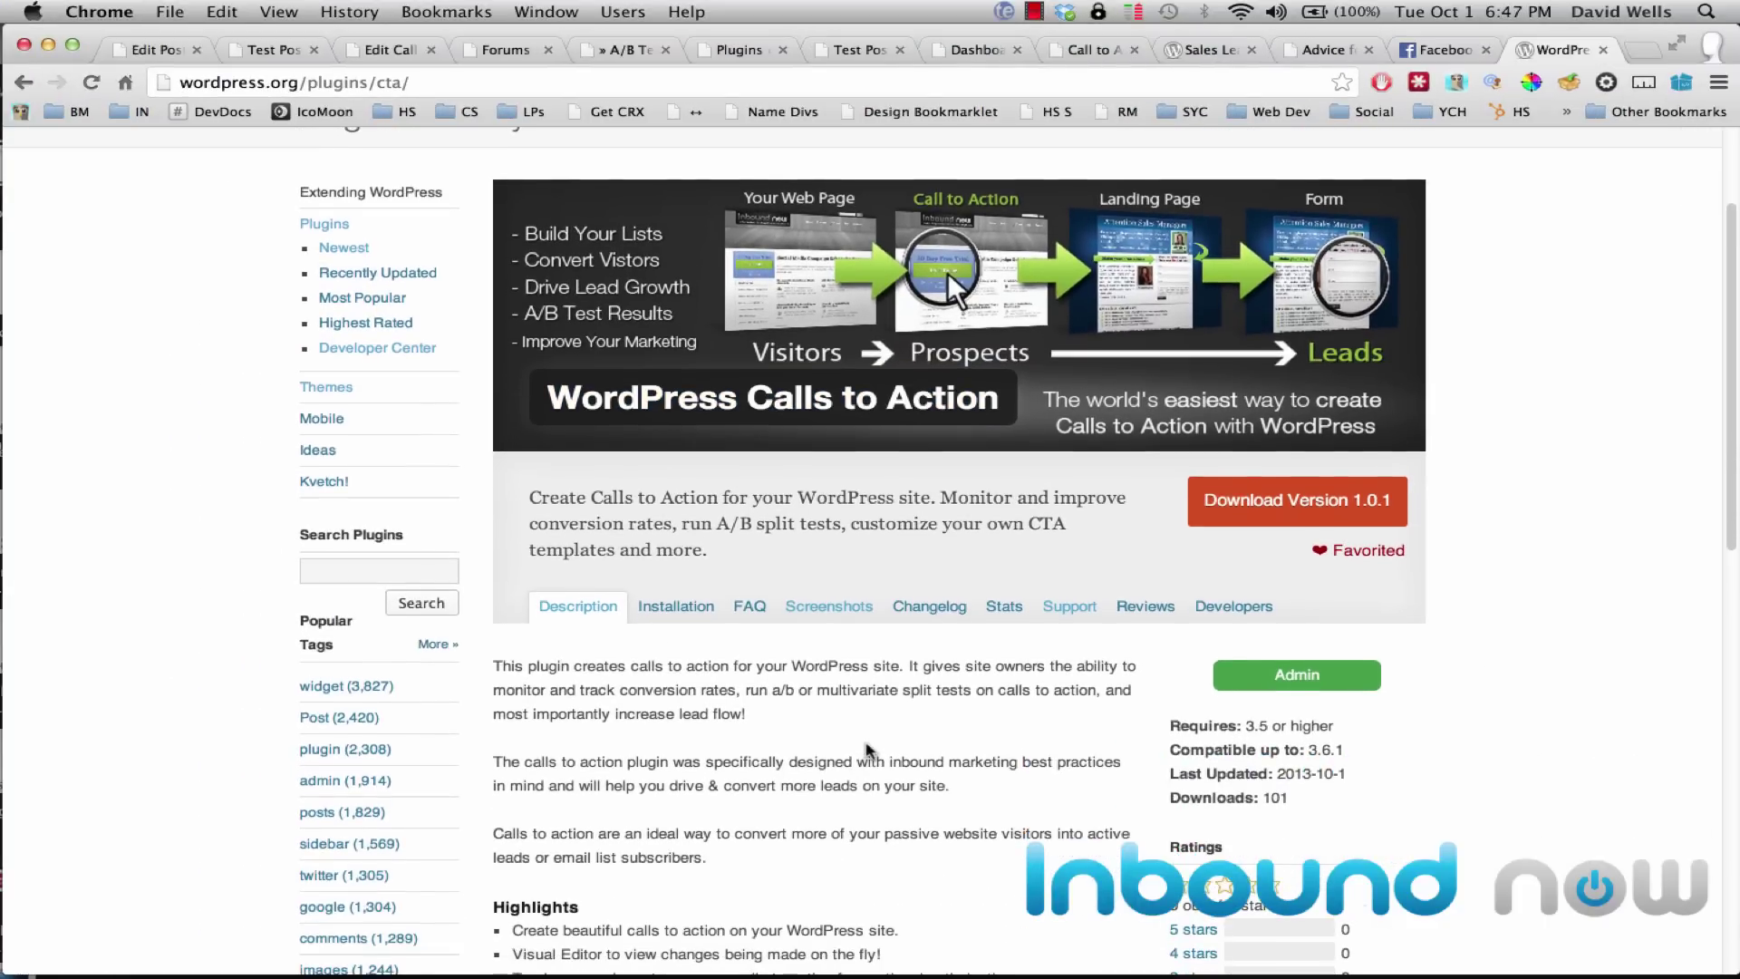
scroll(865, 750, down, 1)
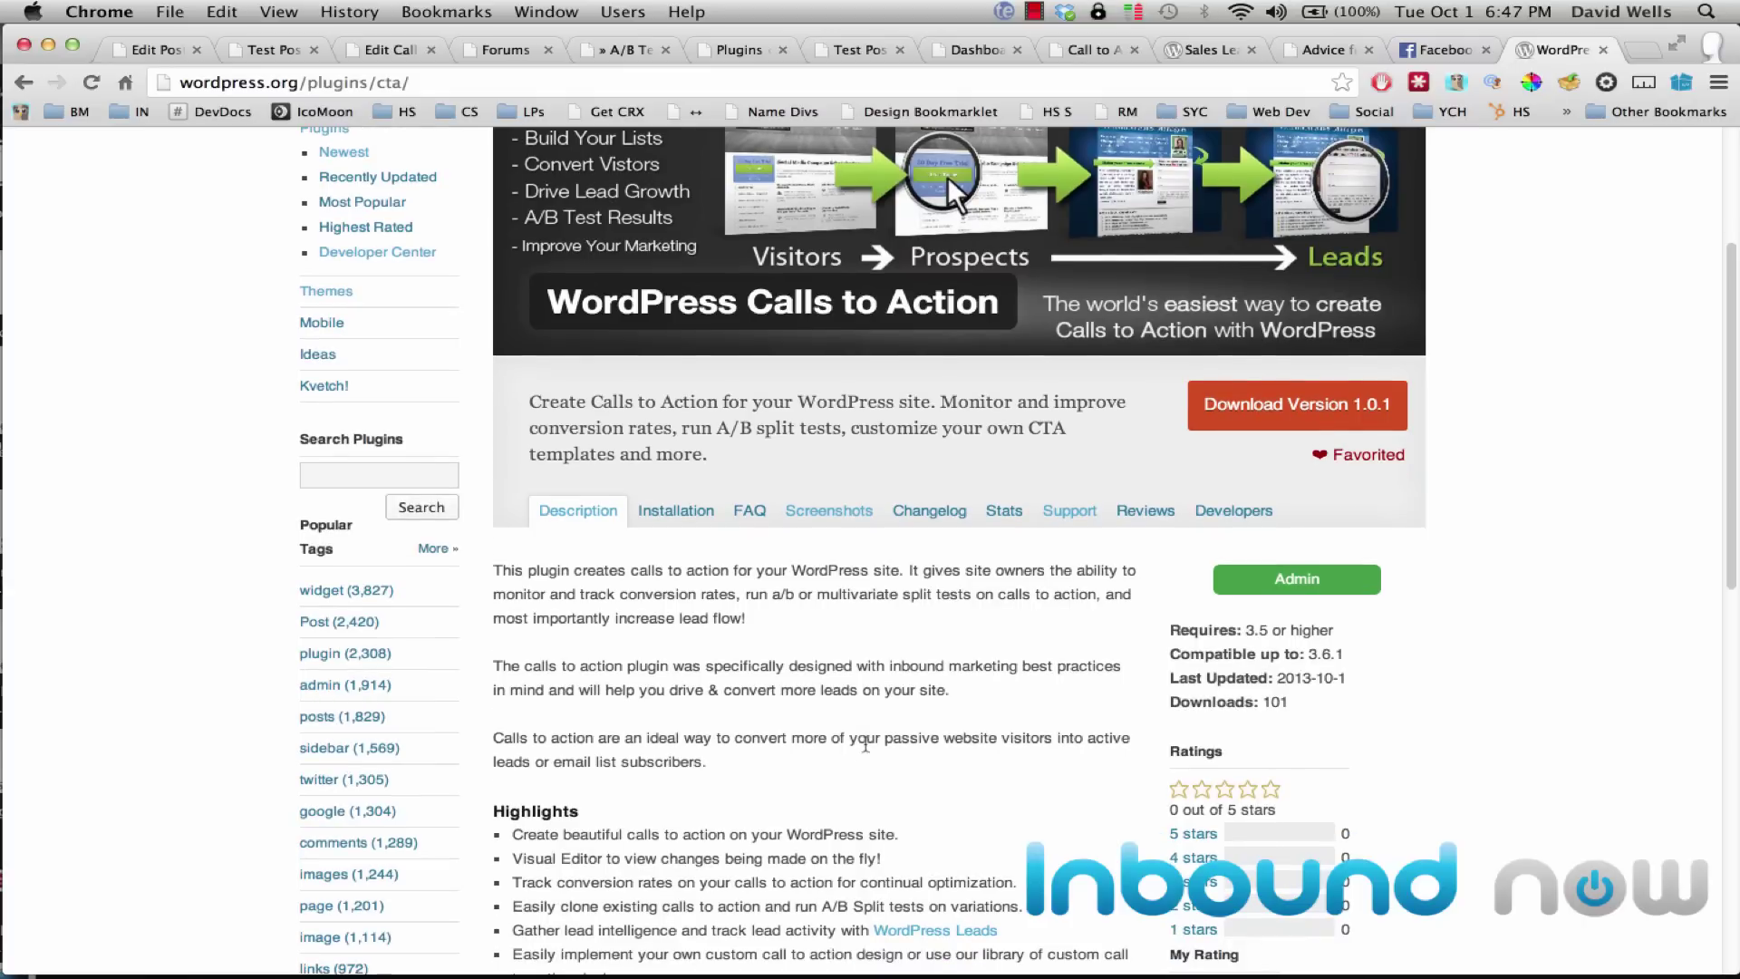
scroll(865, 745, up, 1)
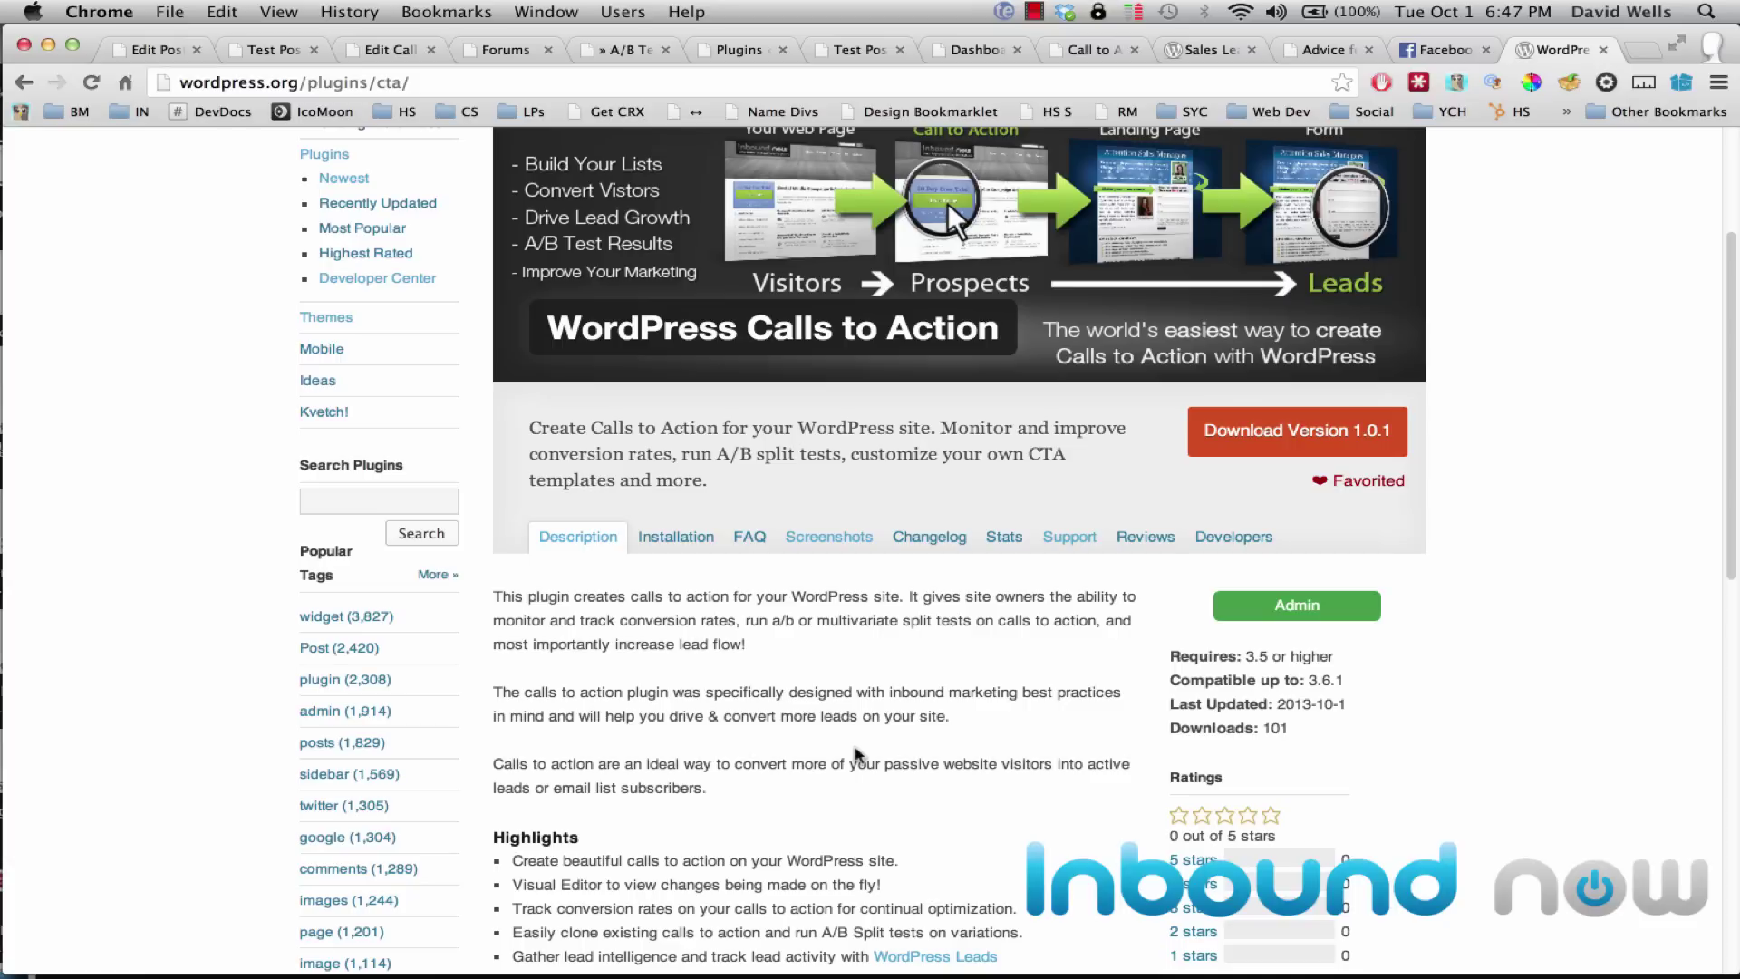
scroll(856, 754, down, 3)
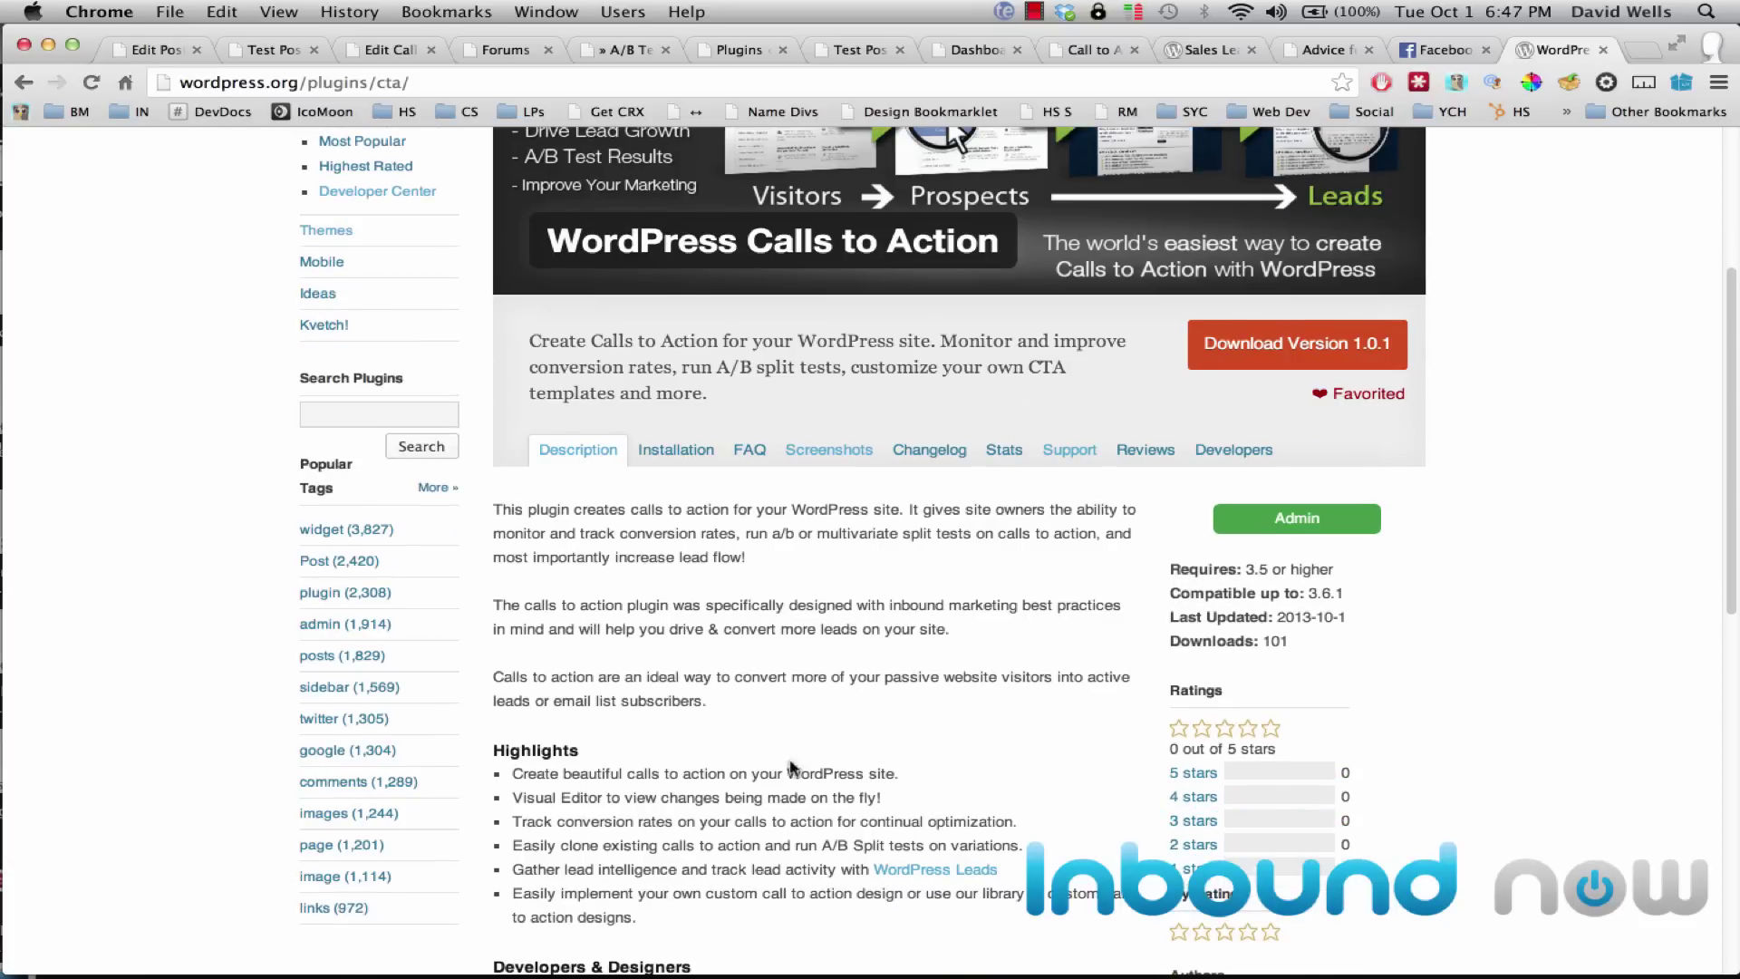
scroll(606, 783, down, 2)
scroll(606, 783, down, 1)
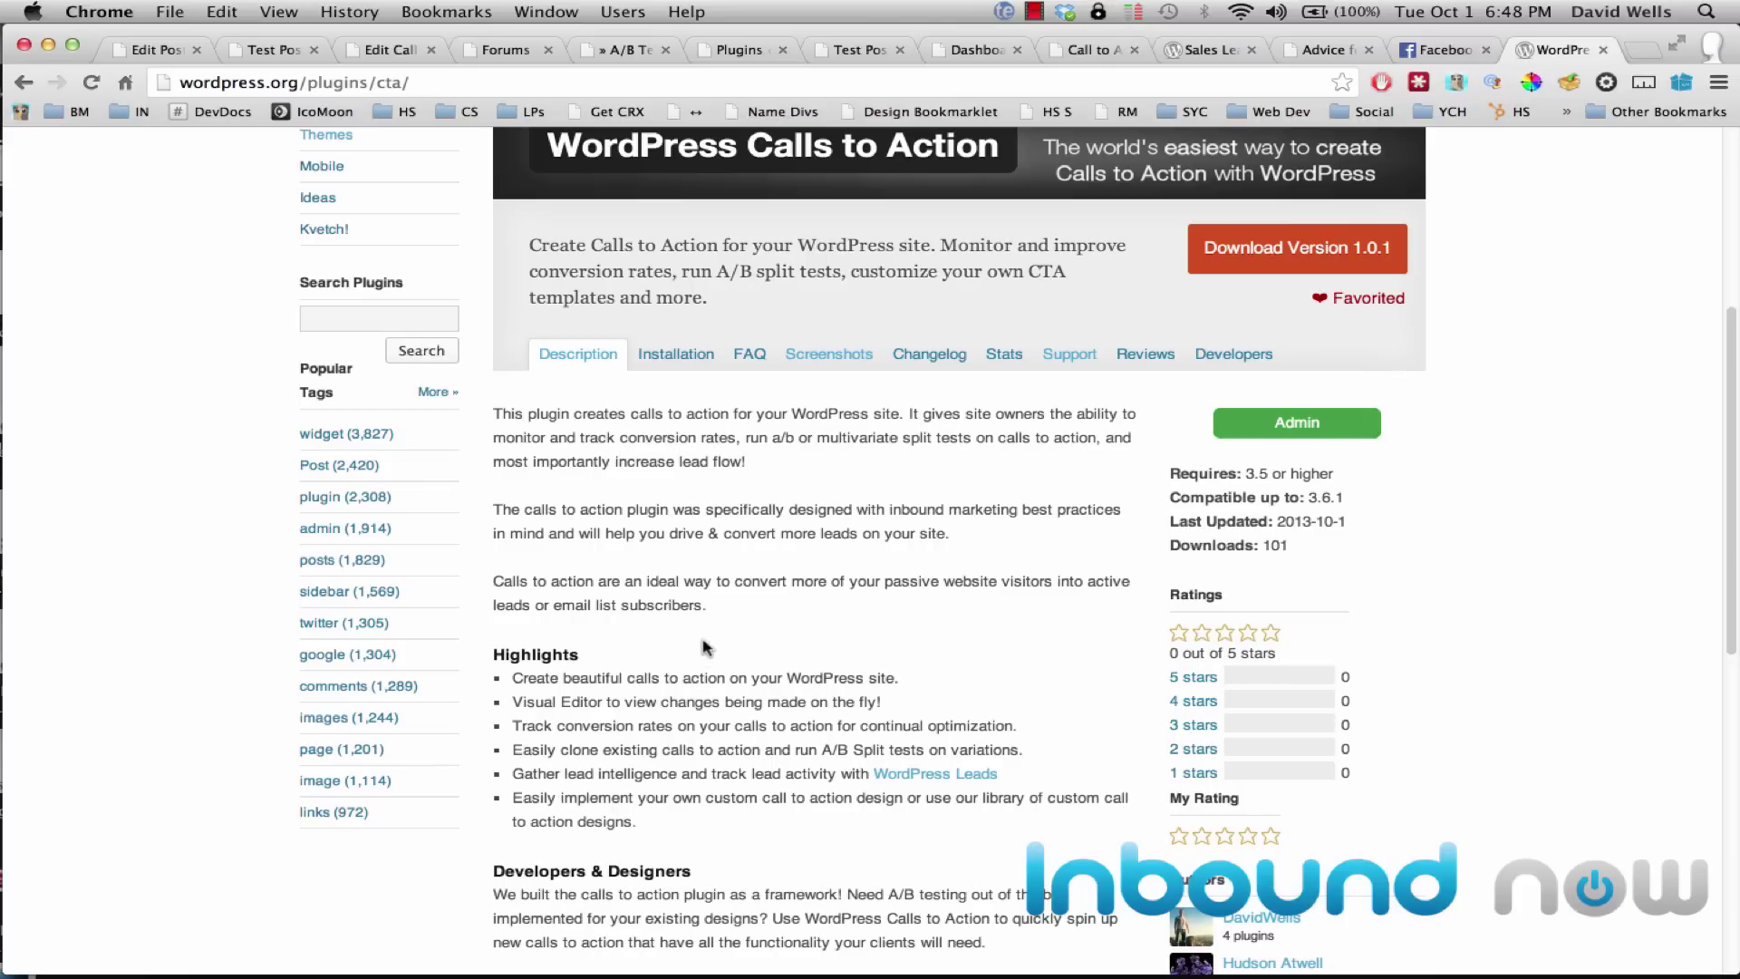
scroll(712, 639, down, 3)
scroll(713, 639, up, 8)
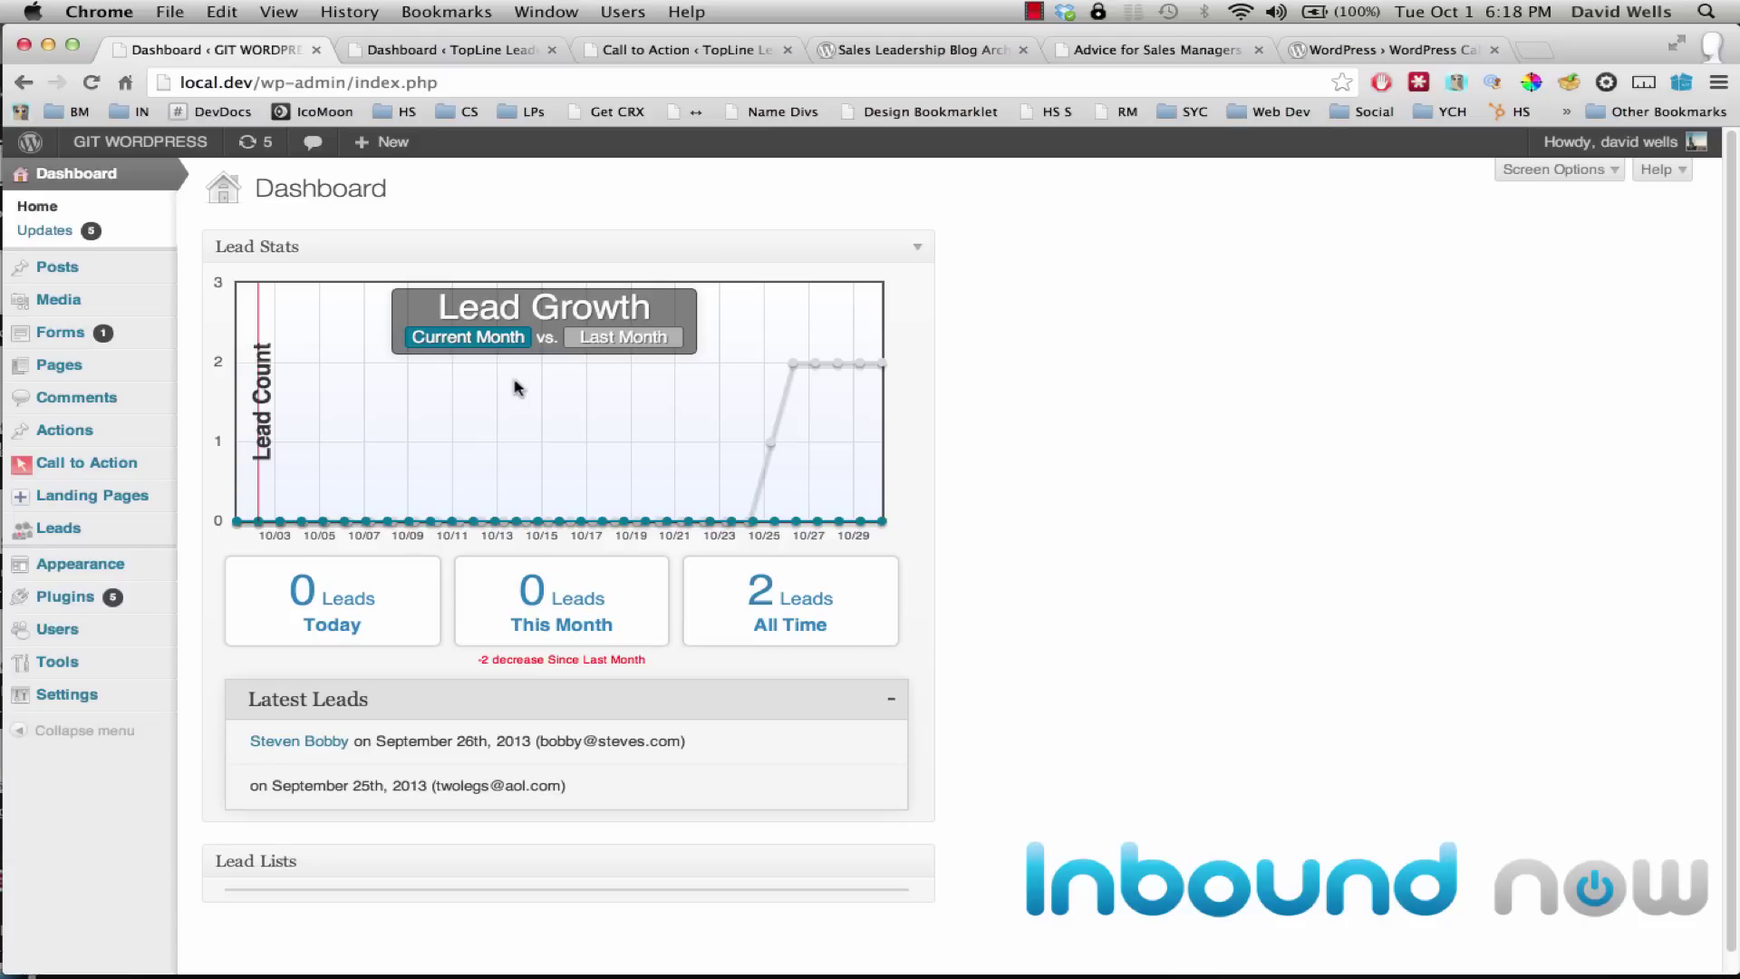
Step: Create a new call to action titled "CTA -1" using the Call Out Box template
mouse_move(145, 474)
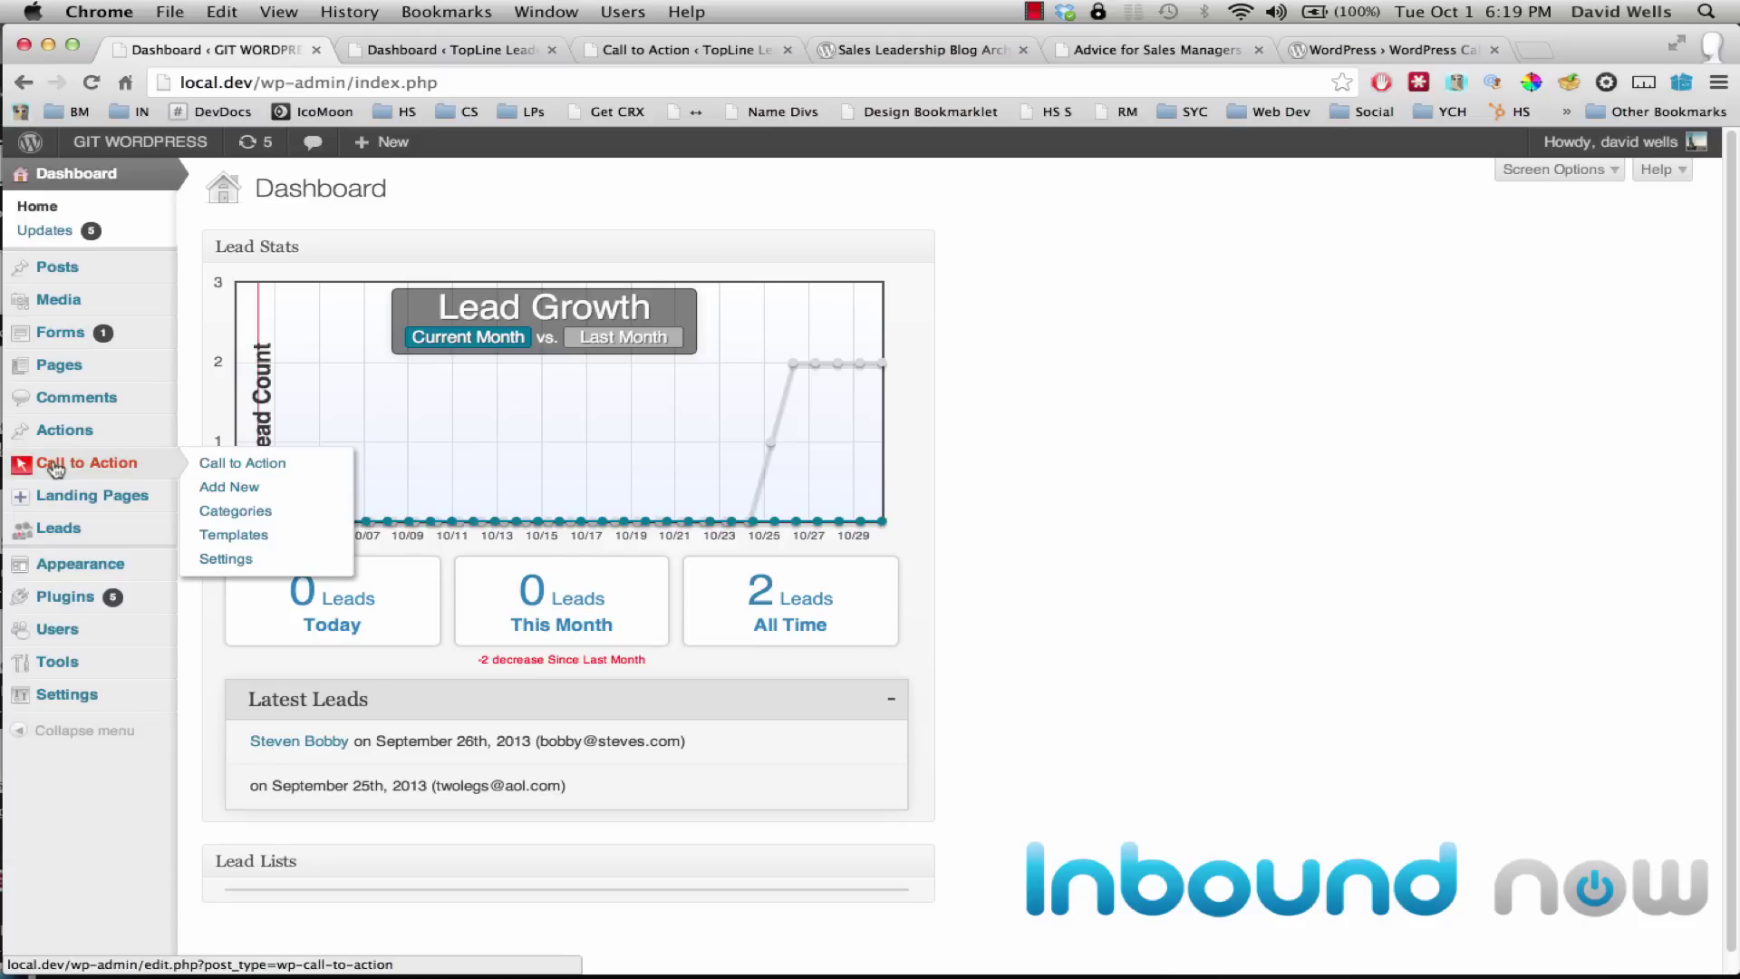
click(234, 490)
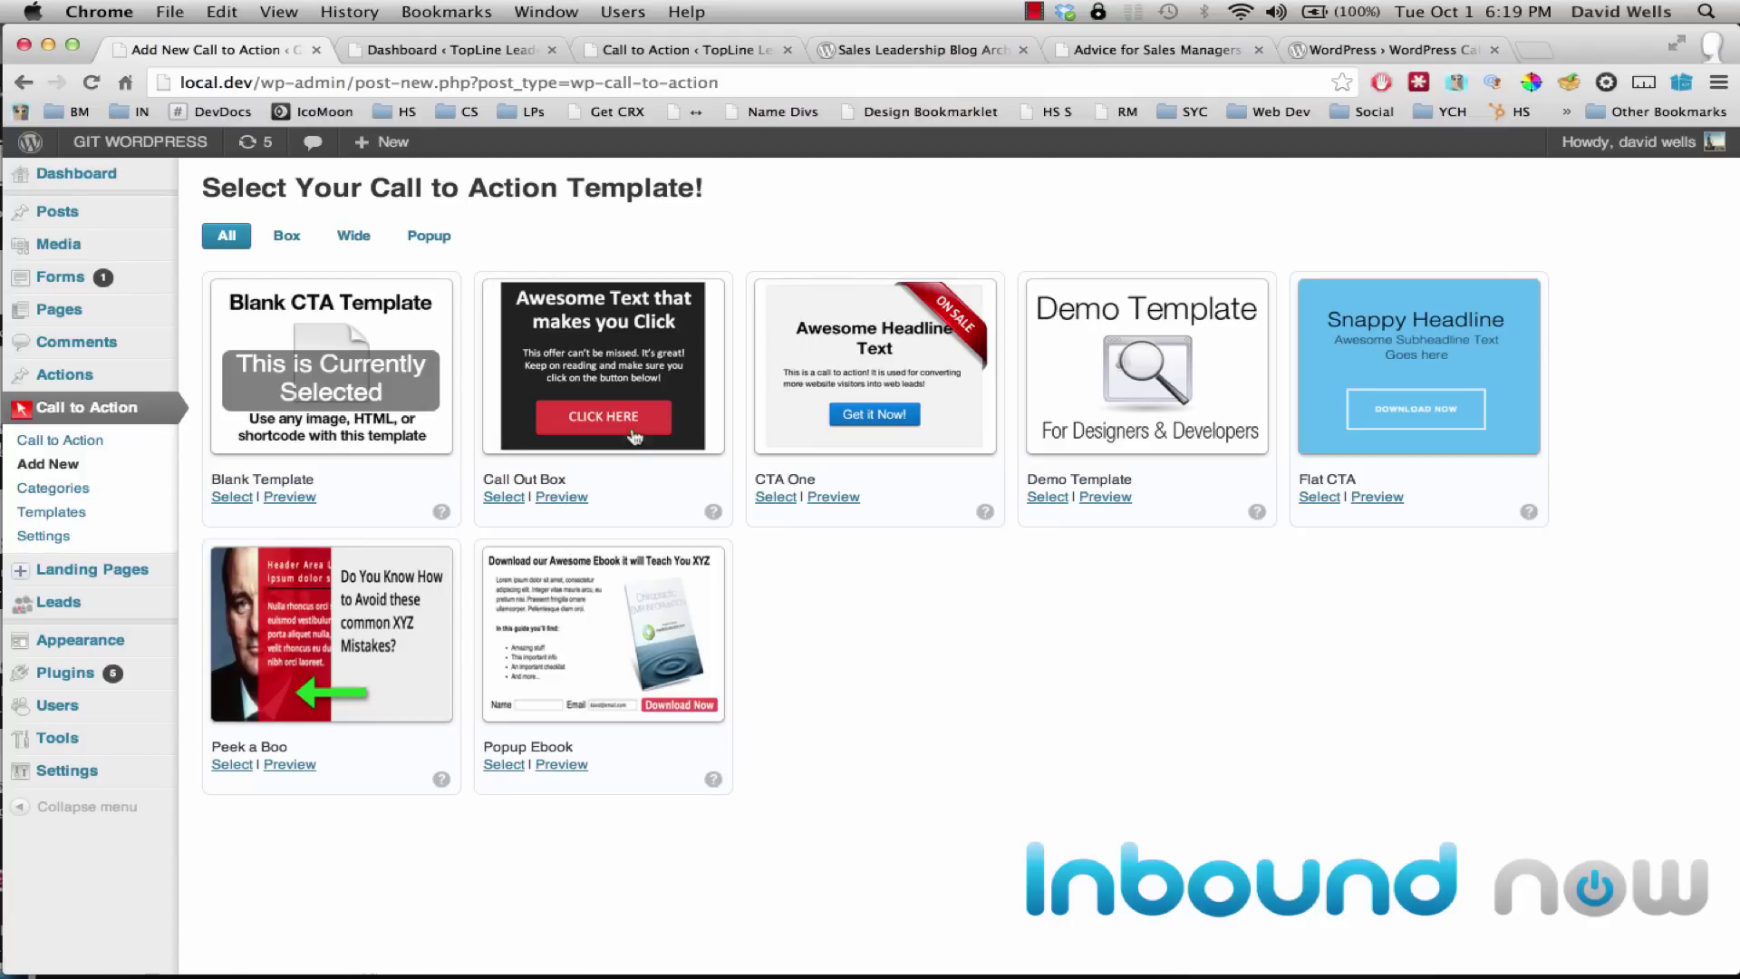
click(503, 498)
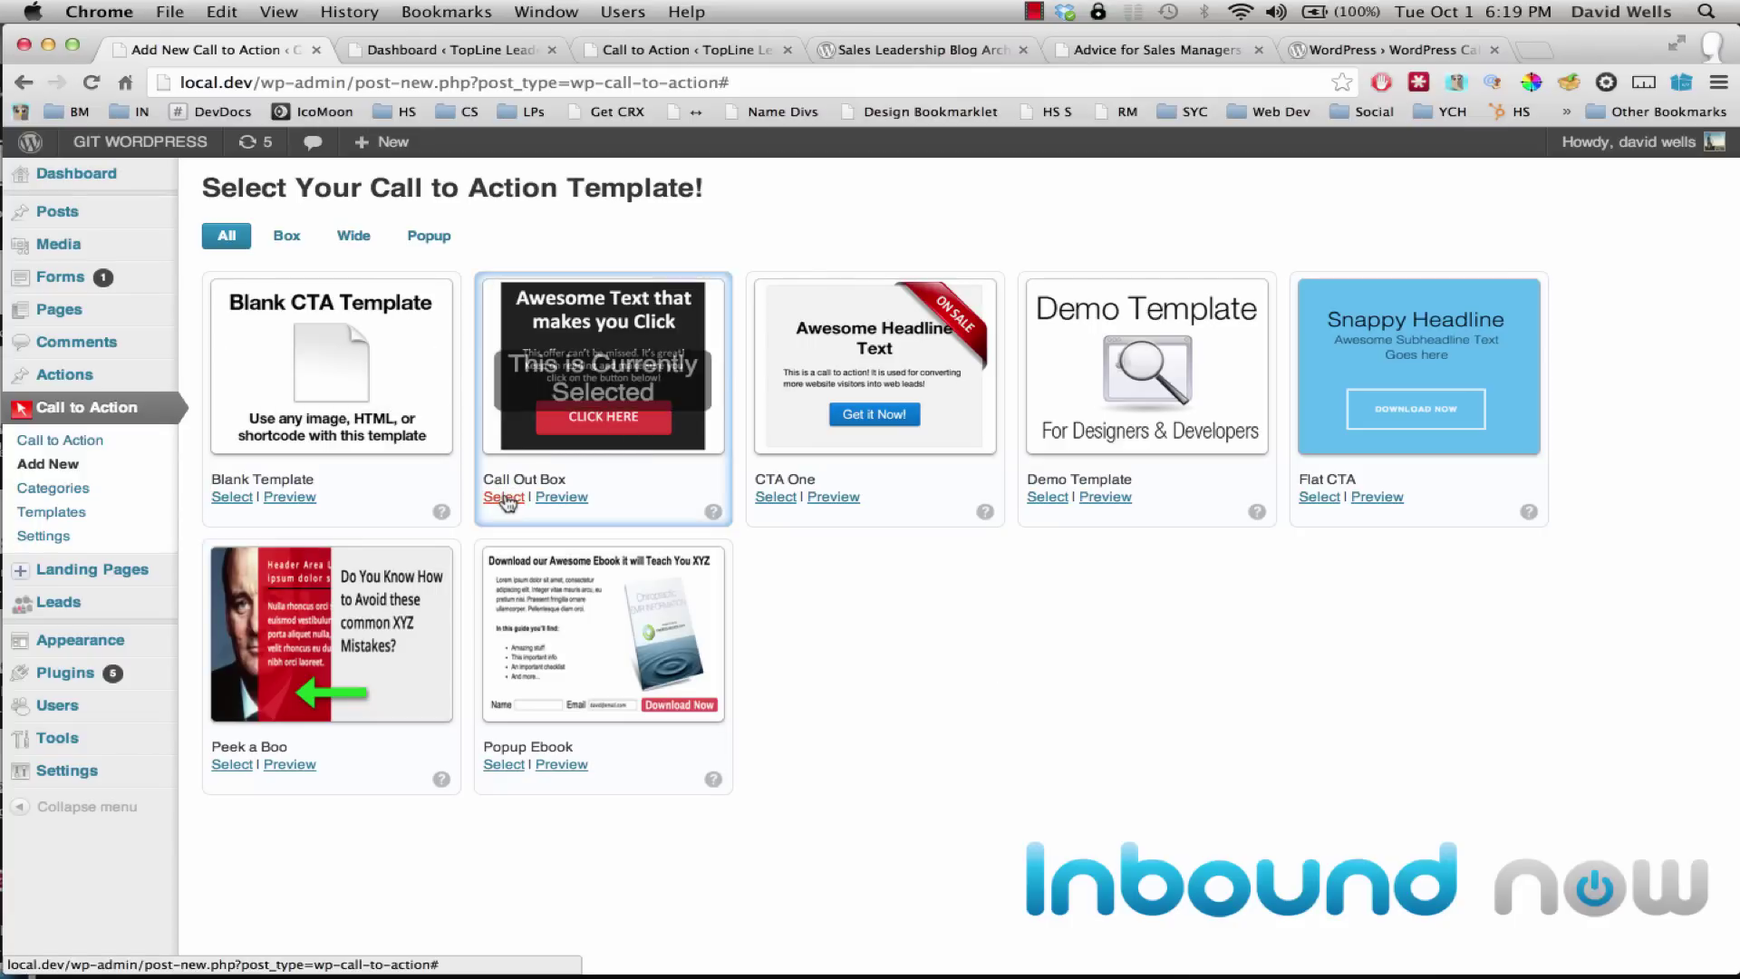
click(384, 240)
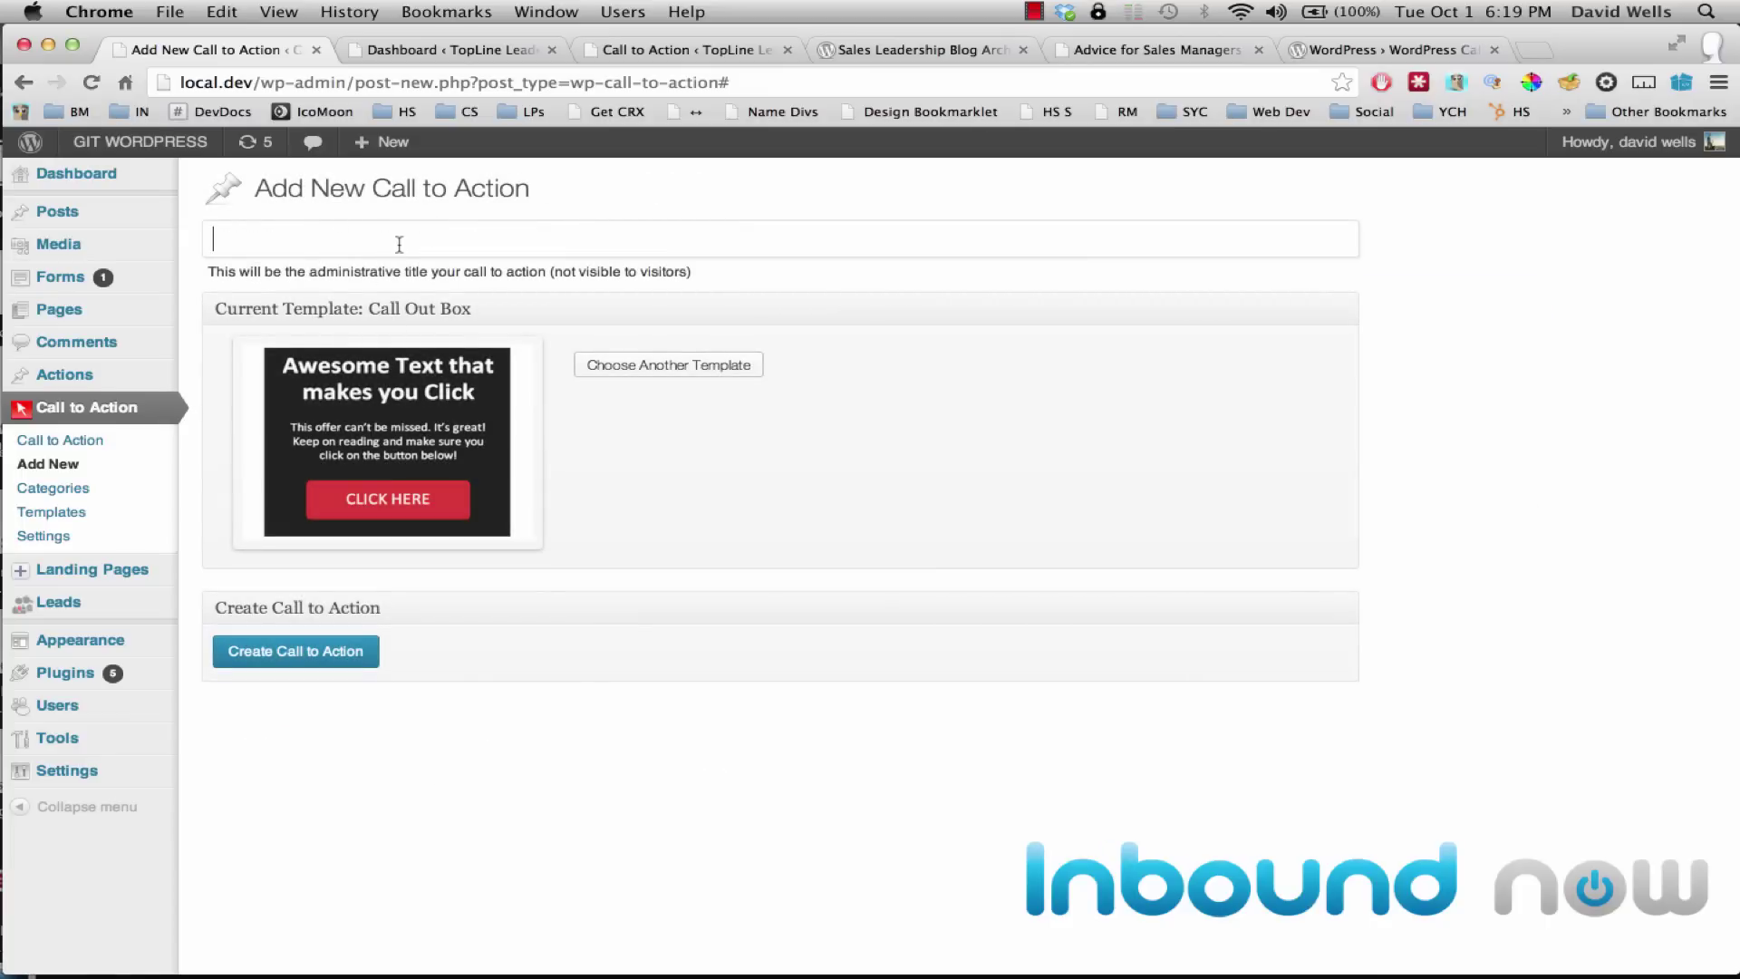
text(CTA -1)
click(290, 654)
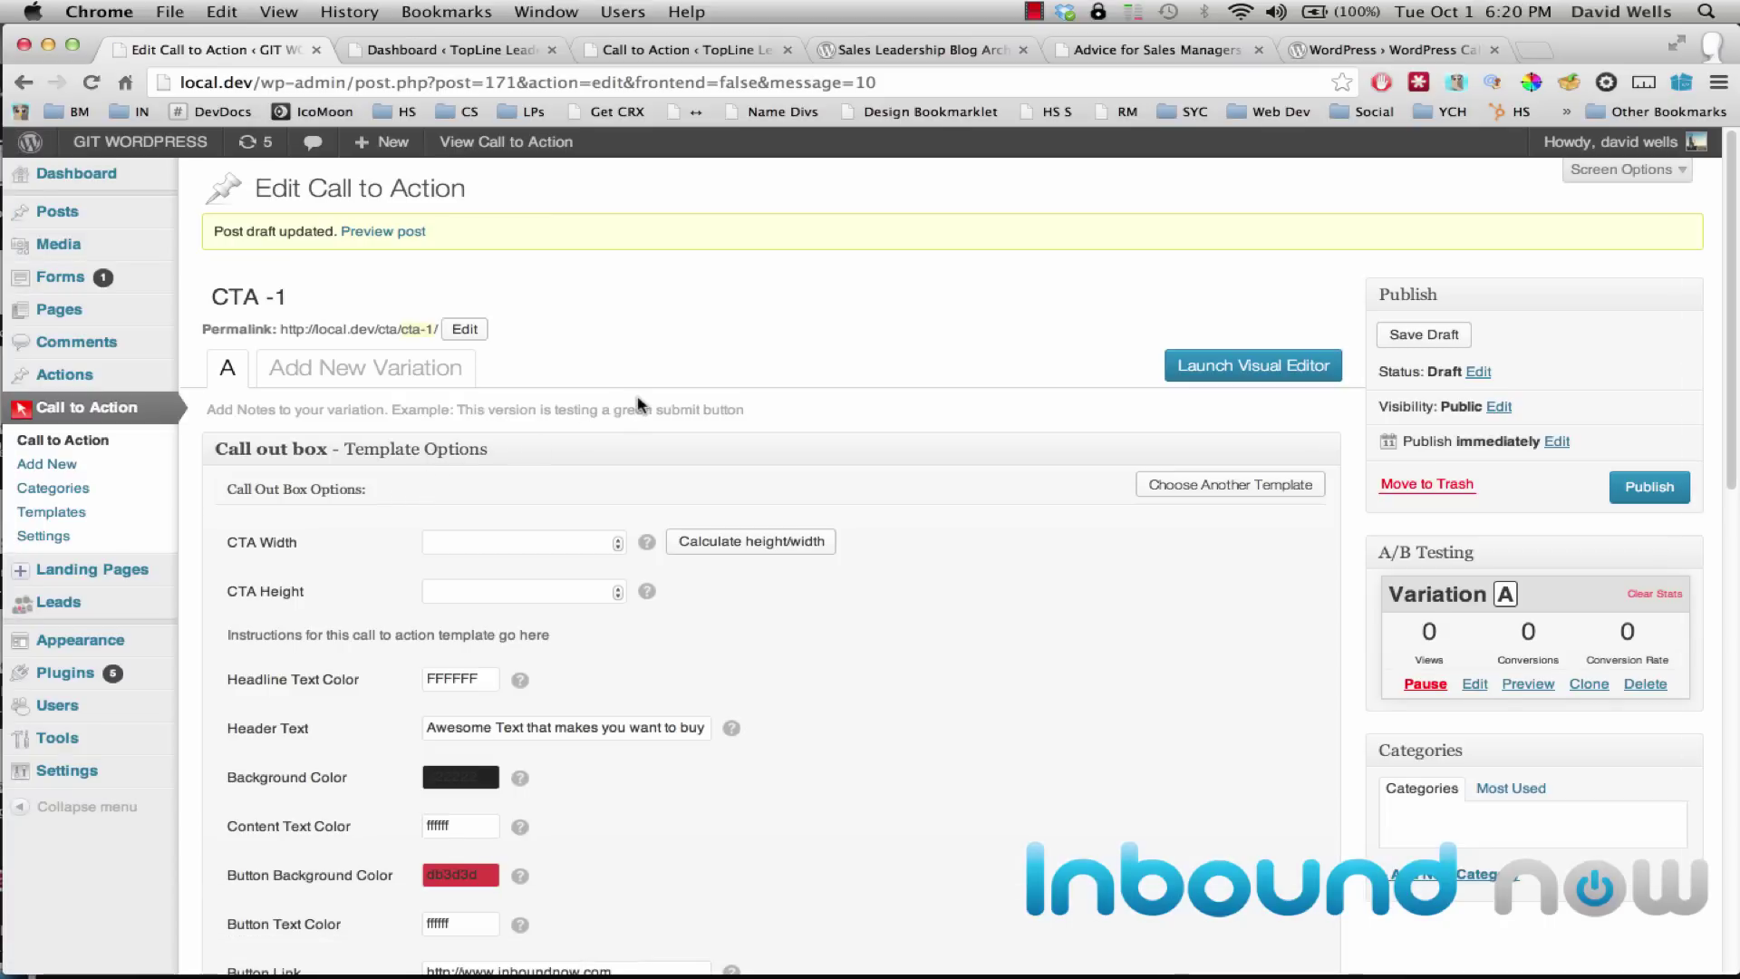
Step: Publish the CTA -1 call to action with the default Call Out Box template options
scroll(676, 363, down, 2)
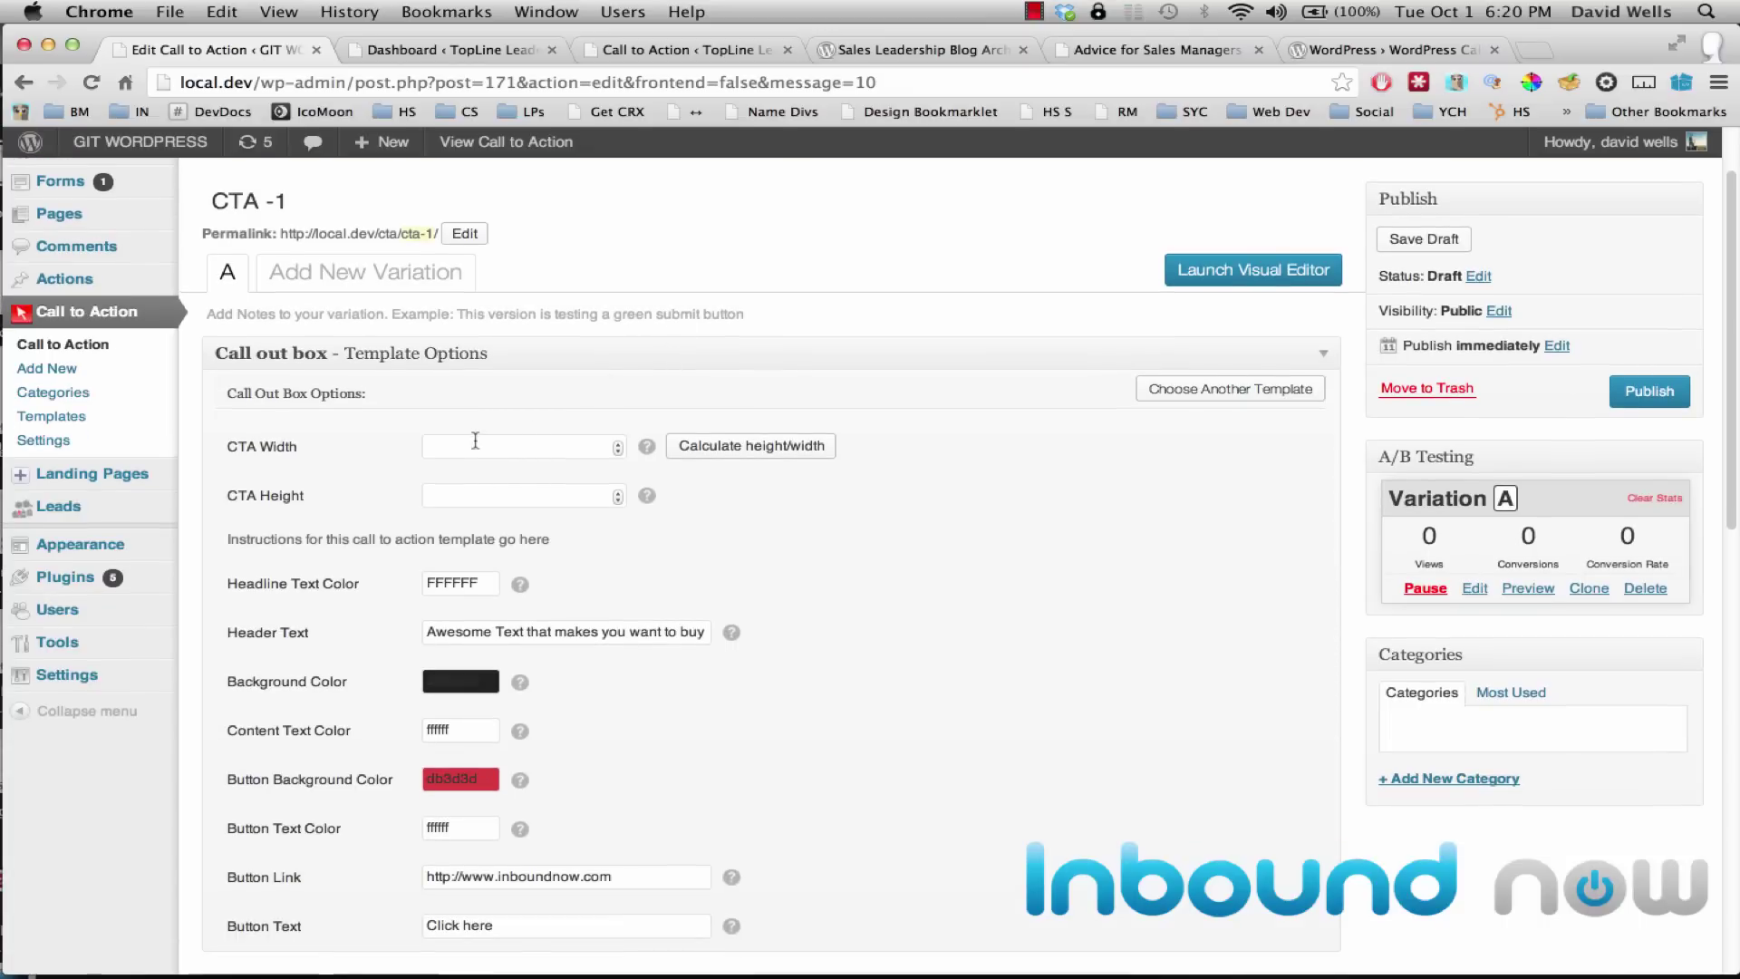
scroll(479, 426, down, 3)
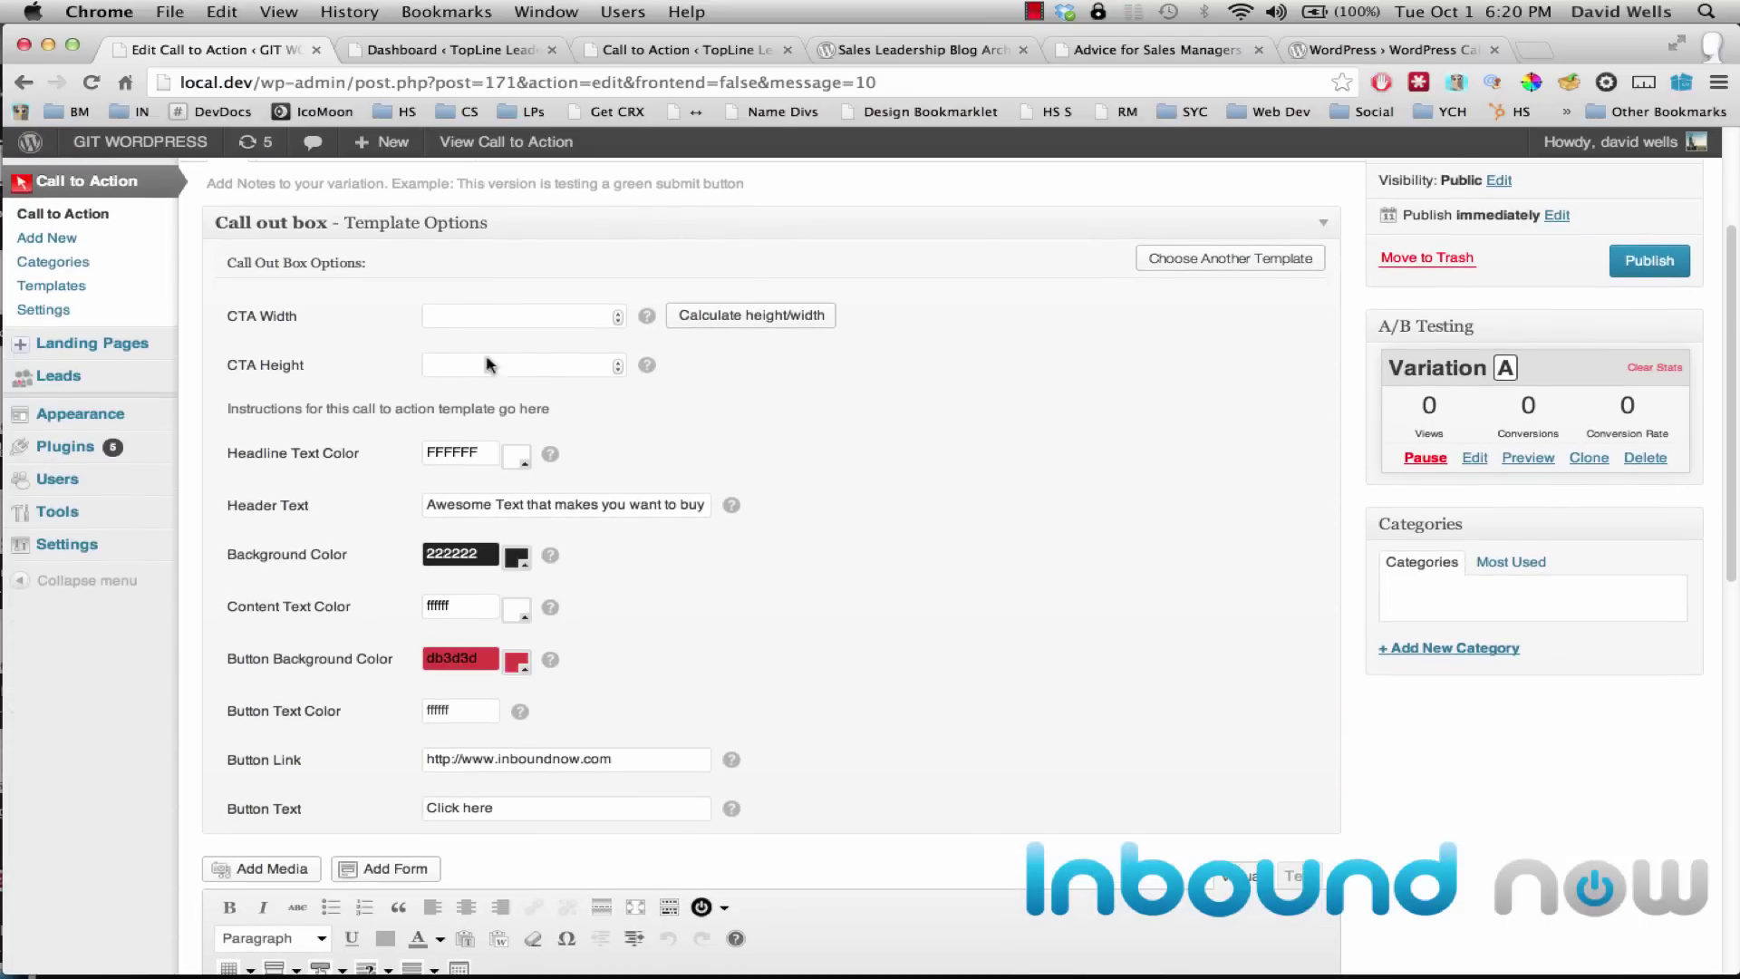
scroll(487, 364, down, 5)
scroll(412, 388, up, 6)
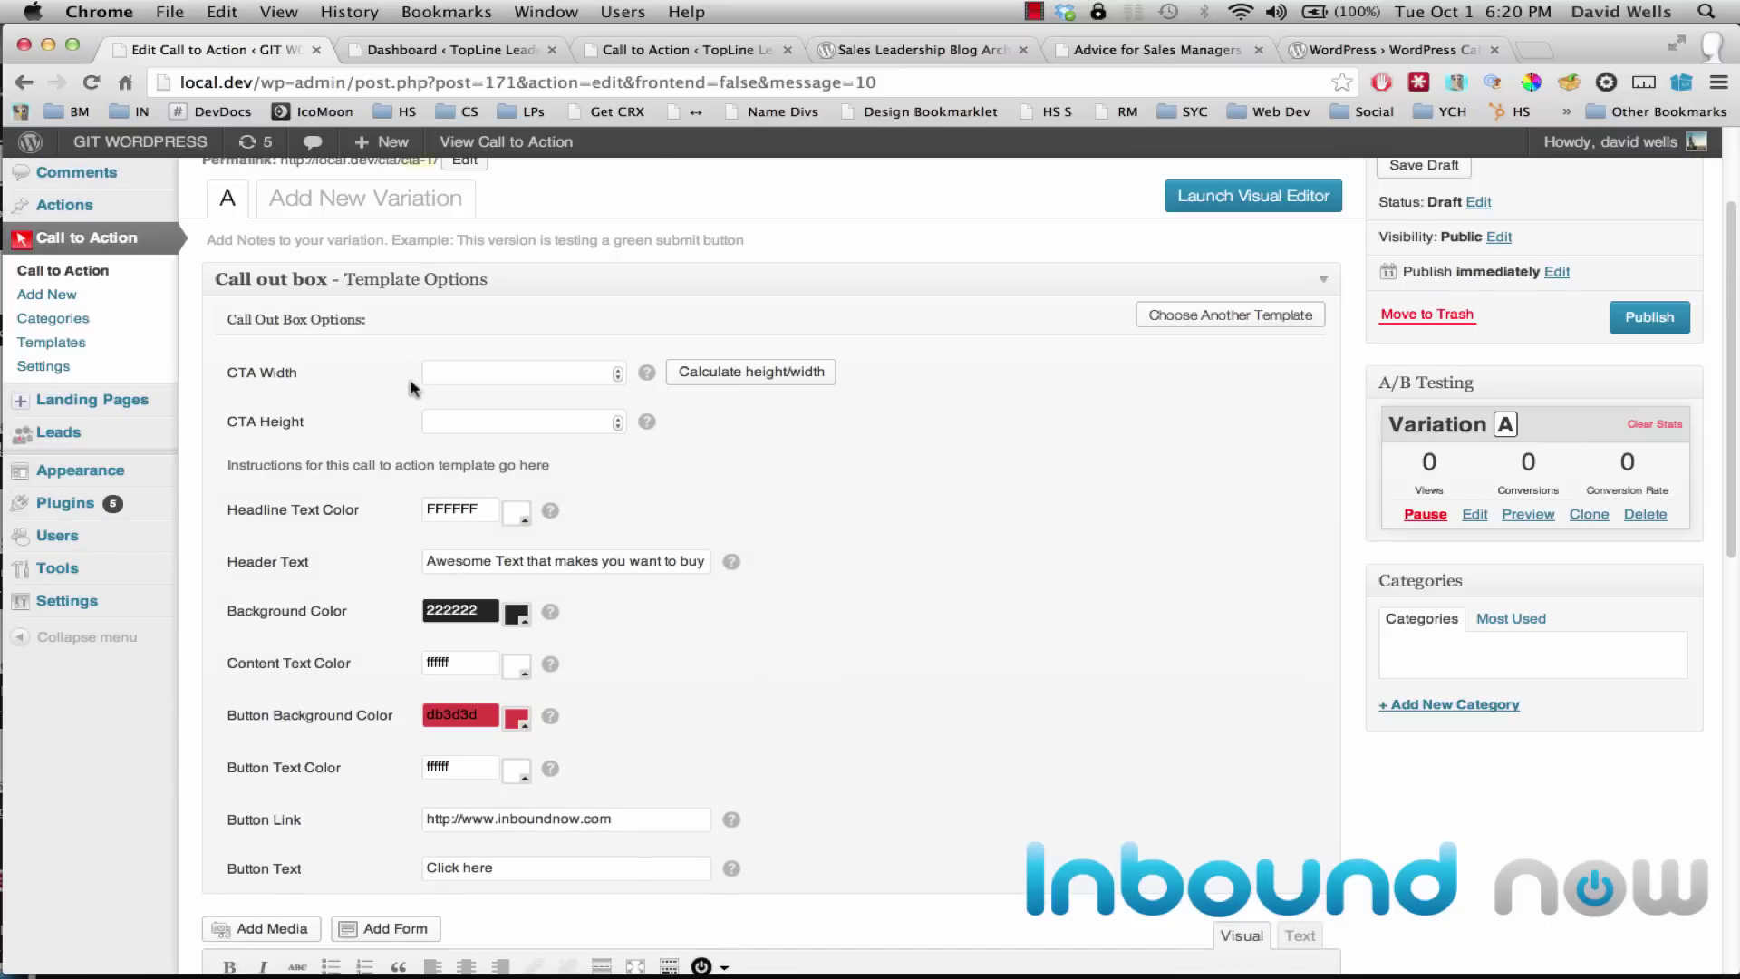
scroll(413, 387, up, 2)
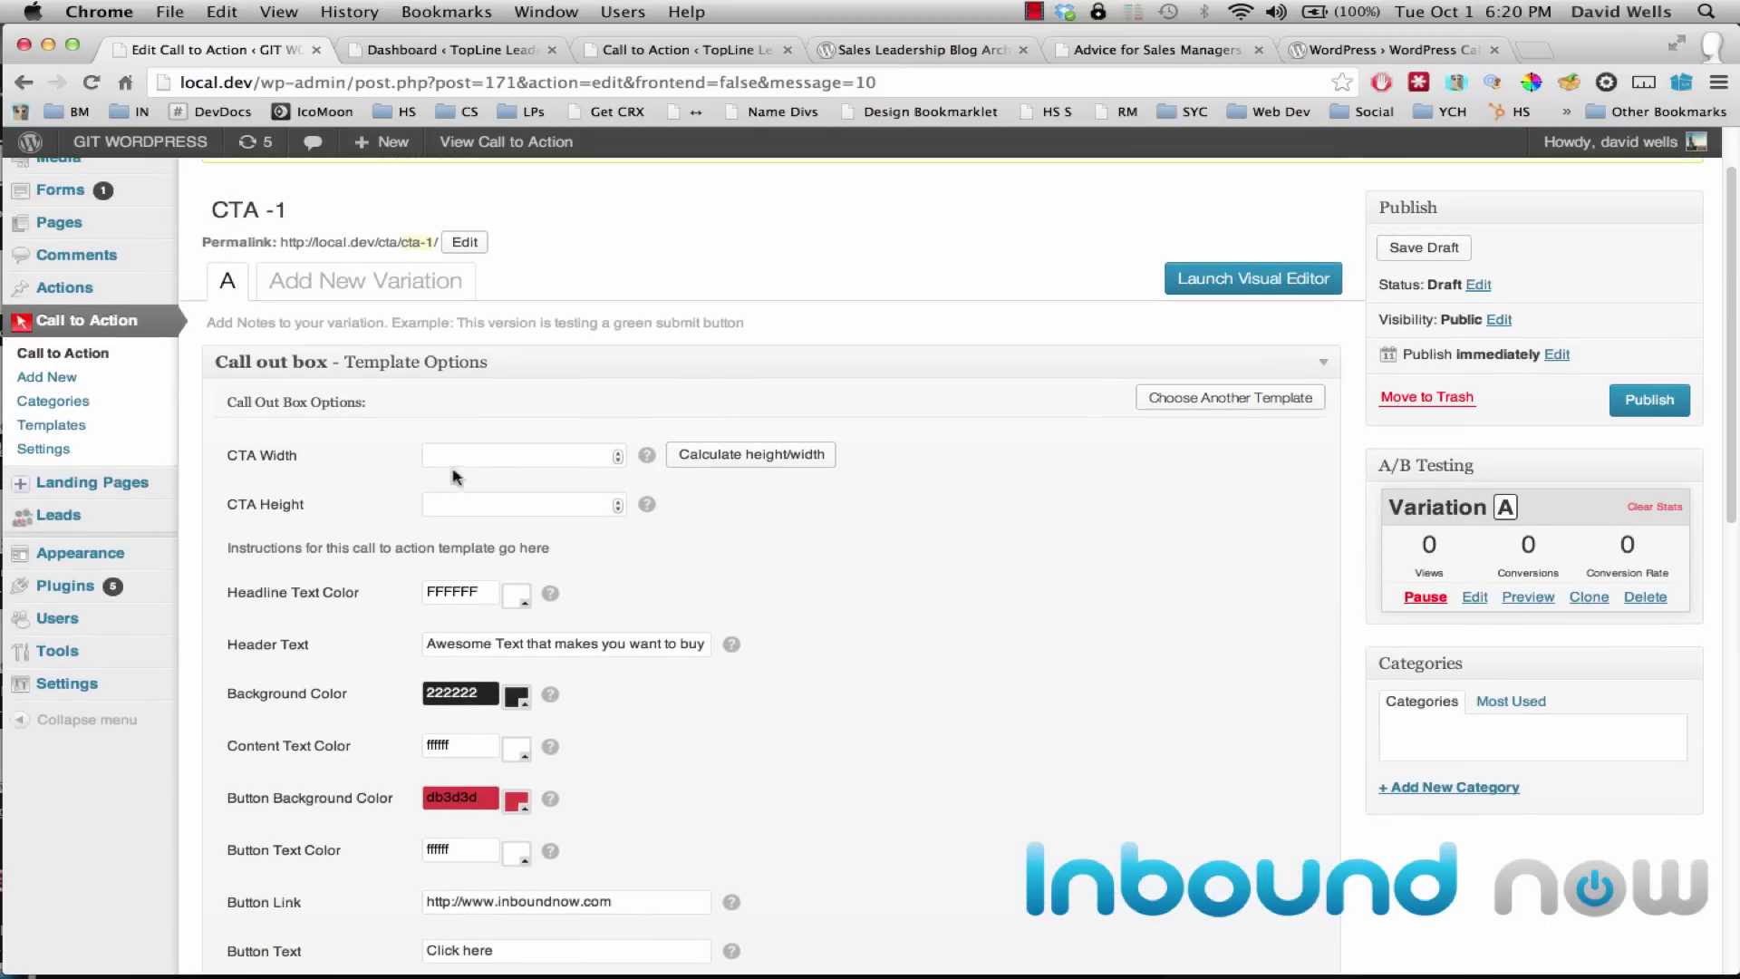
scroll(551, 462, up, 1)
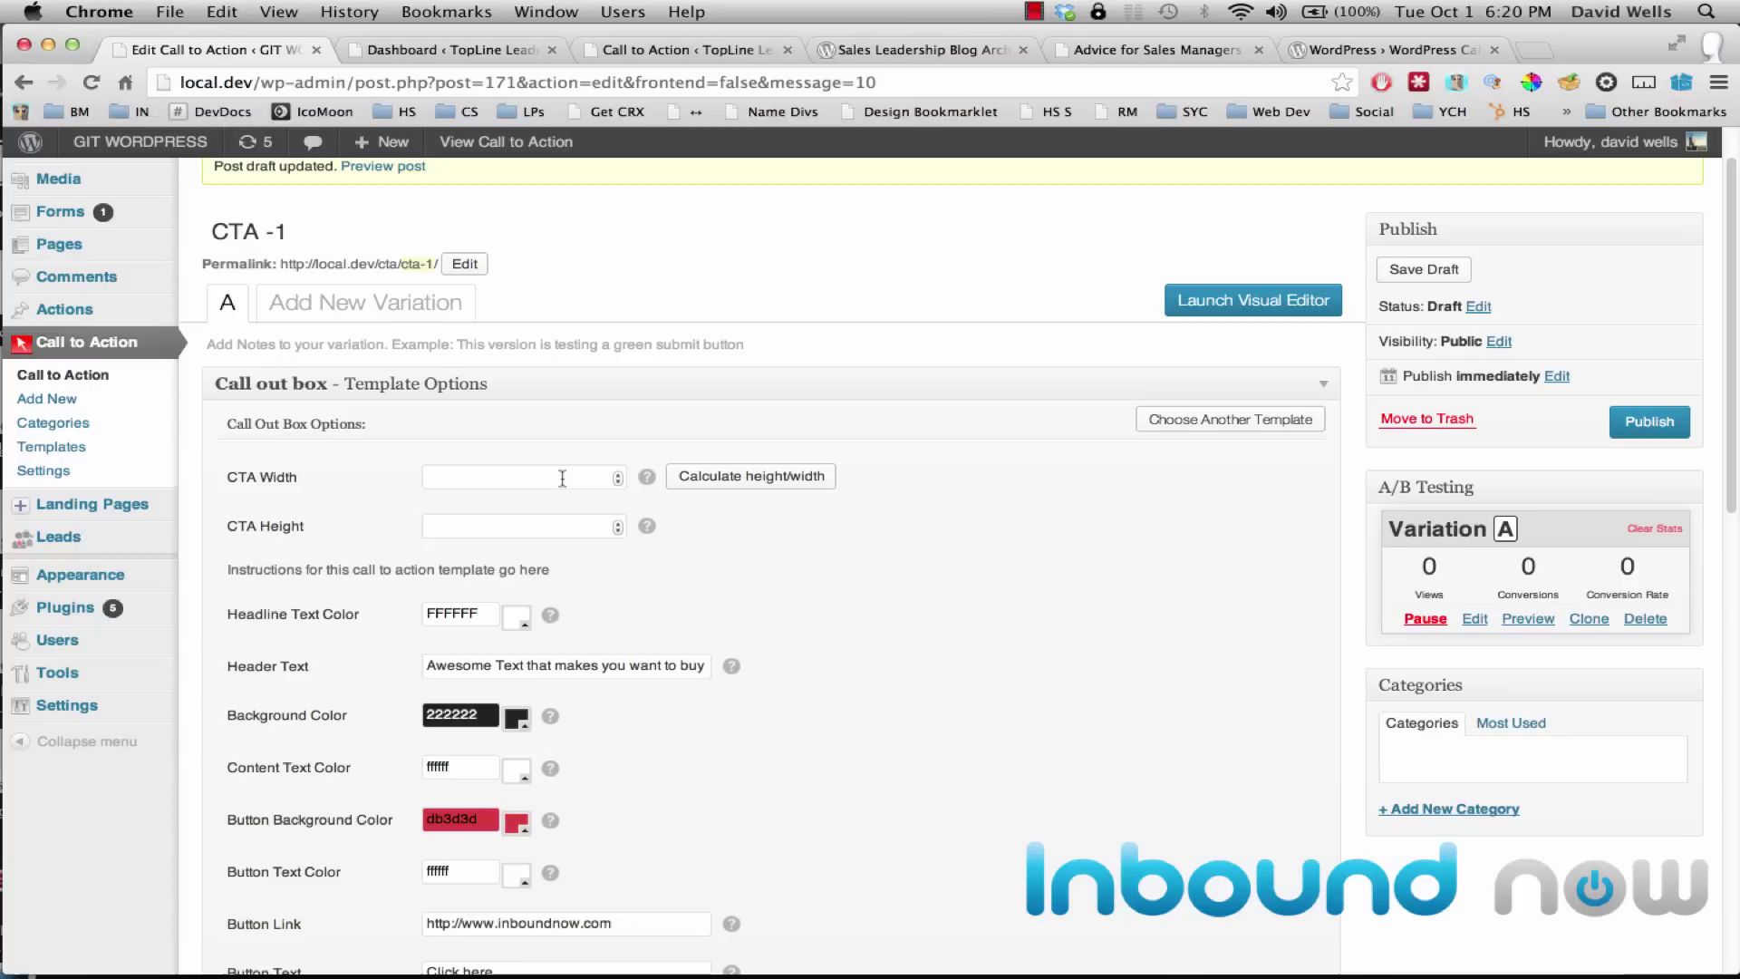
click(1649, 422)
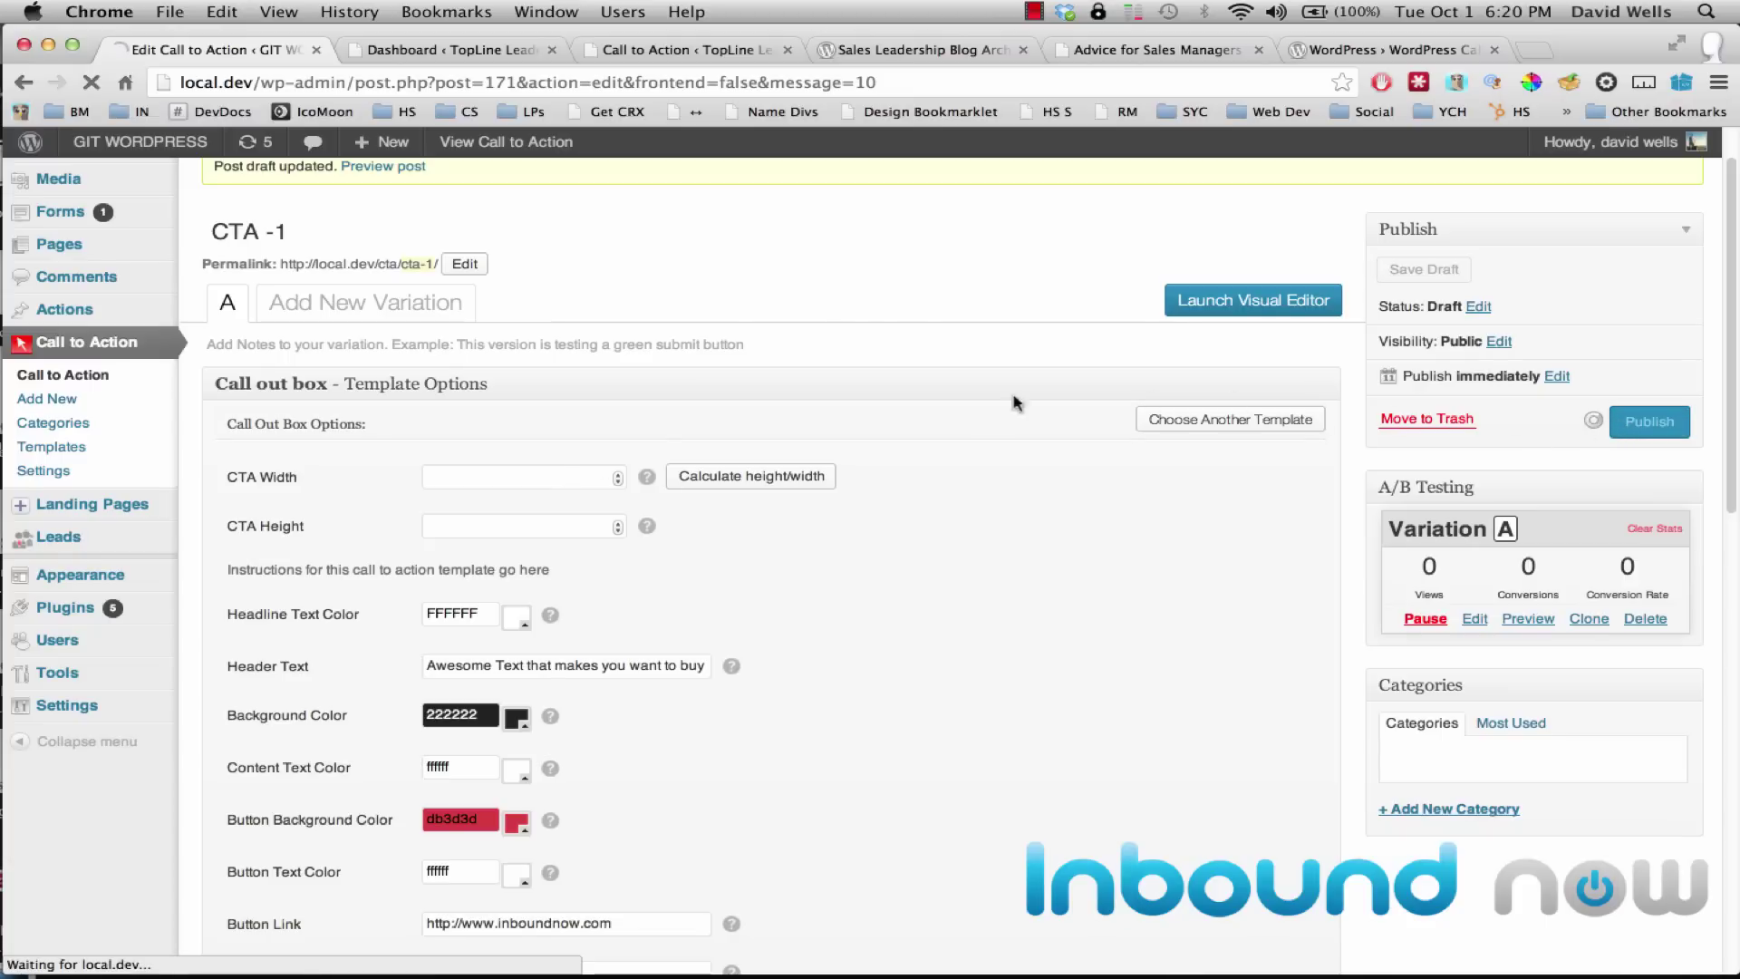
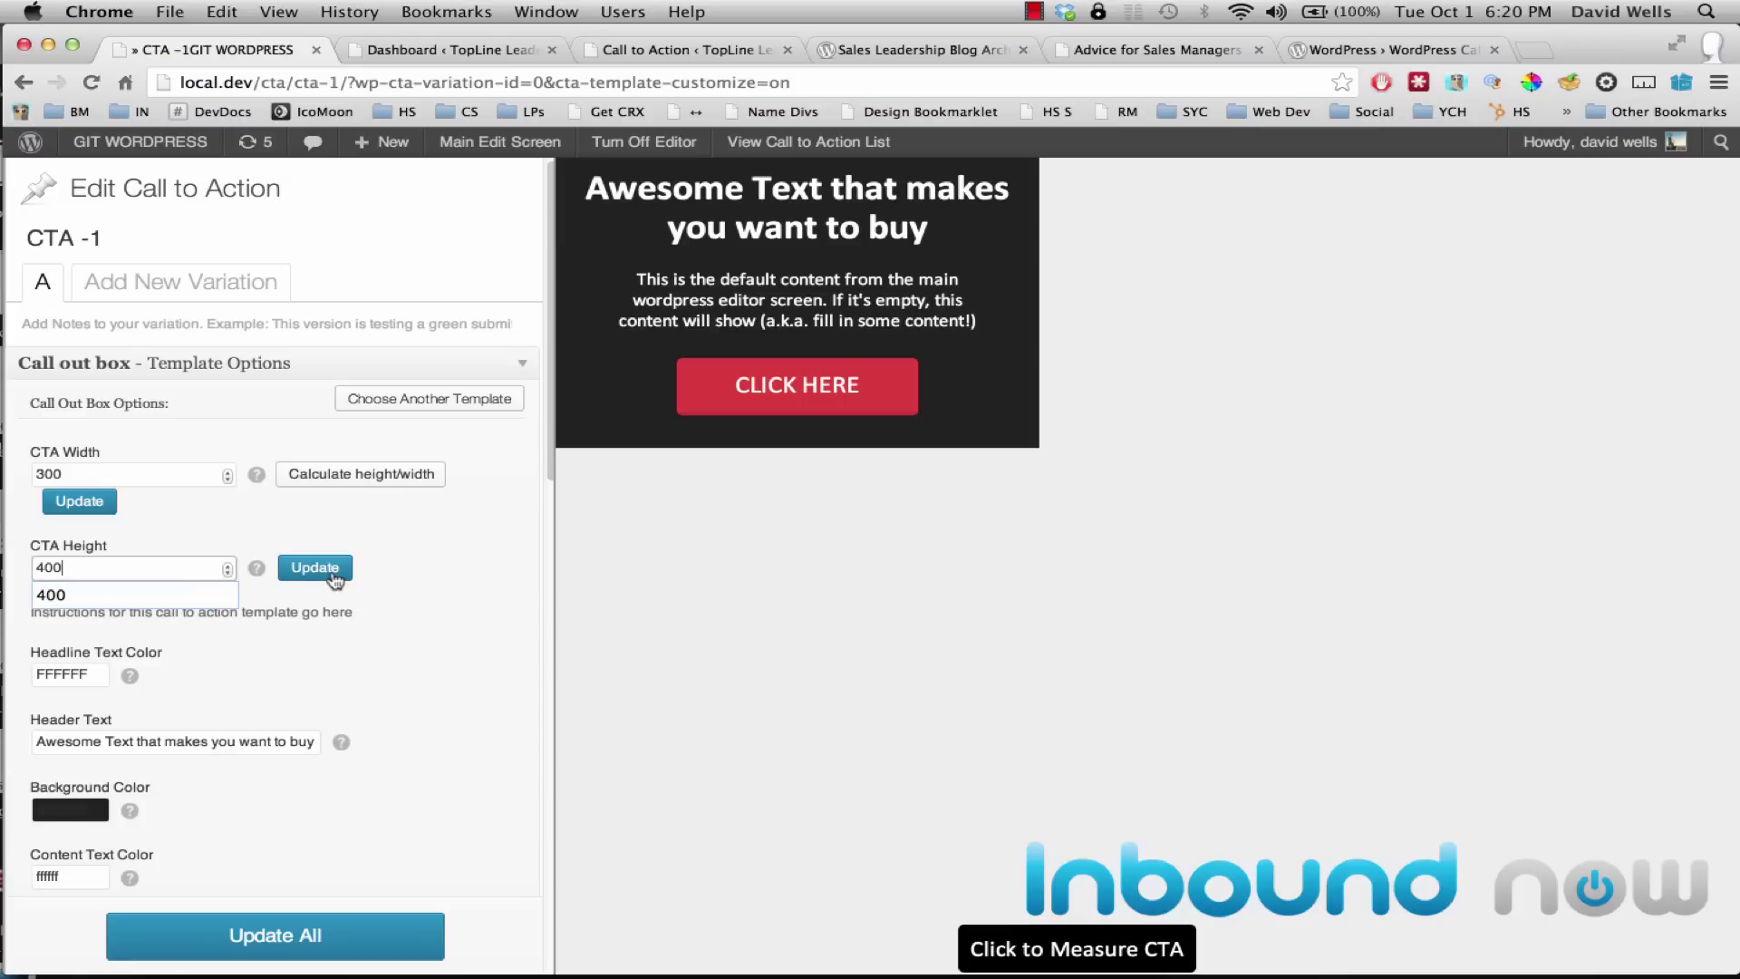
Step: Save the call to action at width 300 and height 400, and set the headline text color to red ef0909
click(270, 935)
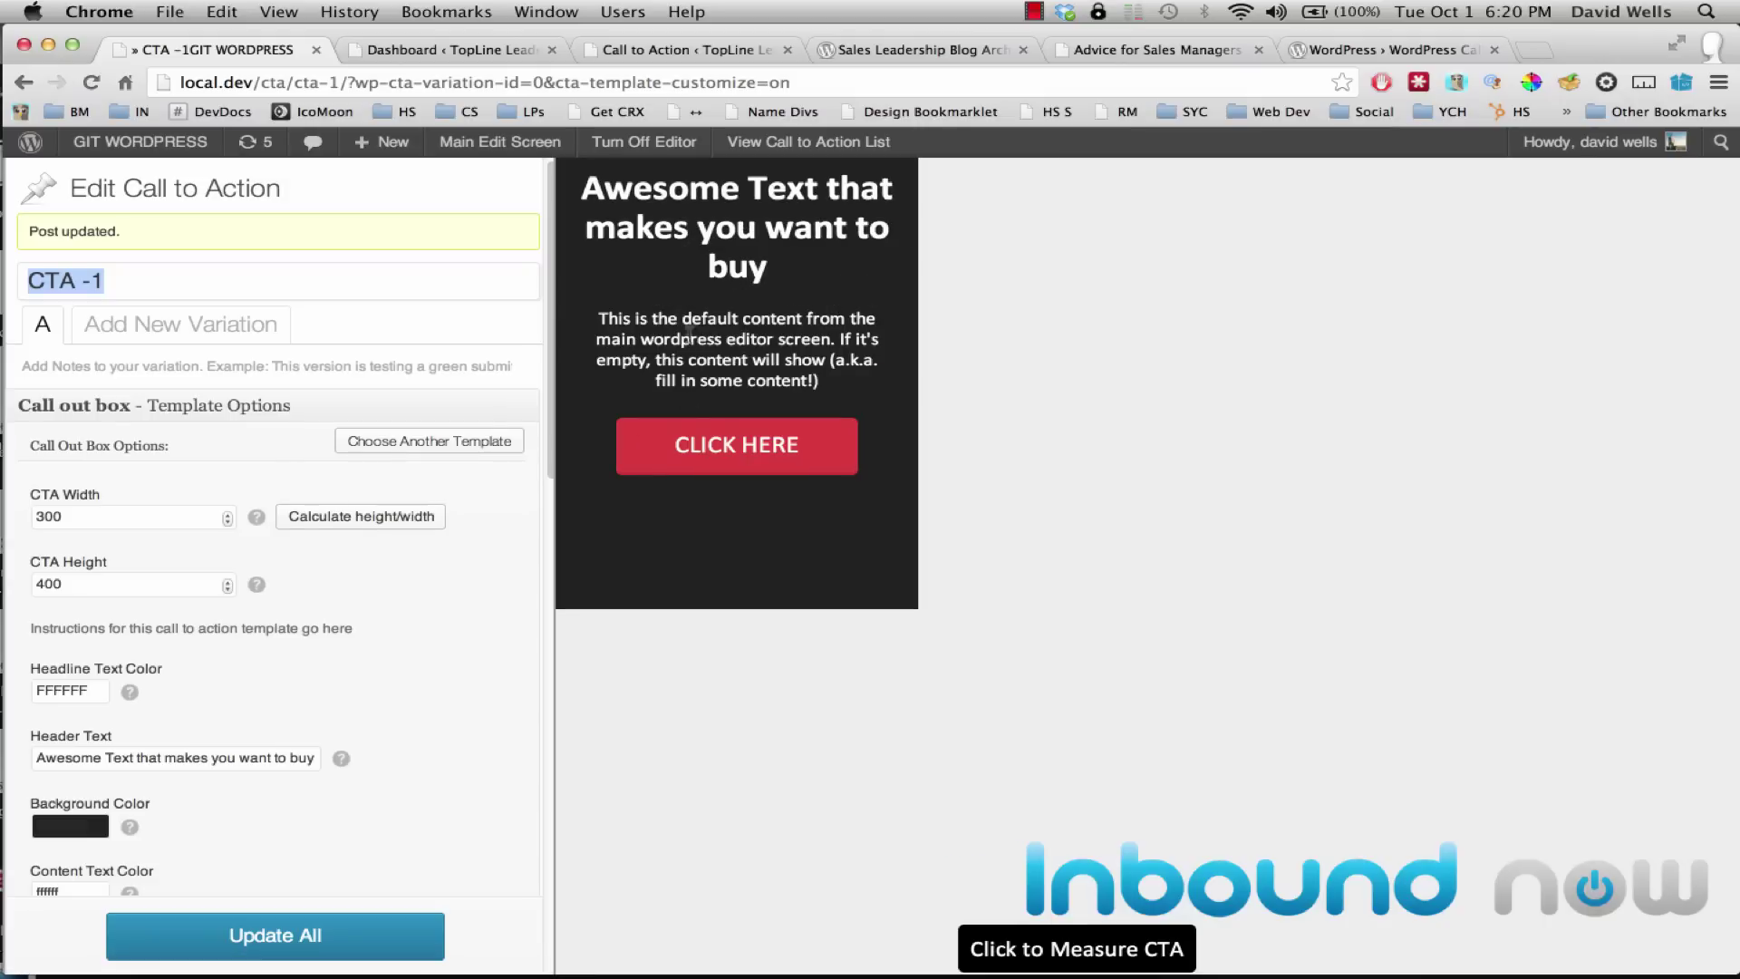
scroll(128, 573, down, 5)
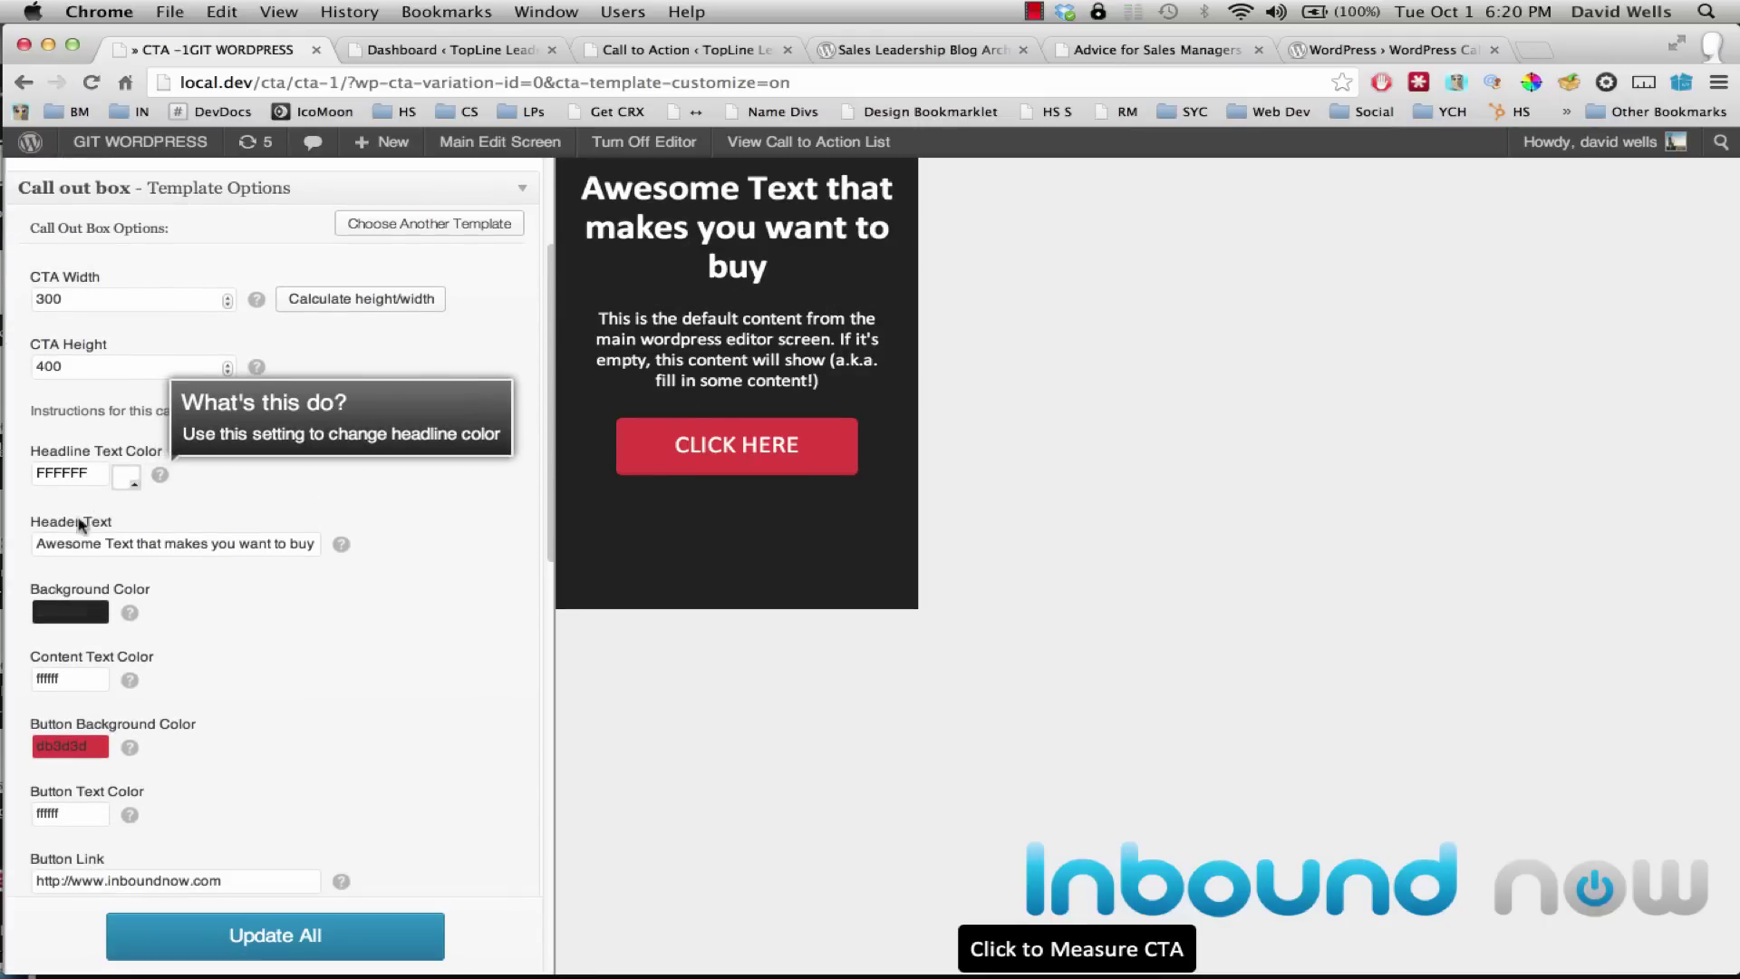
click(125, 478)
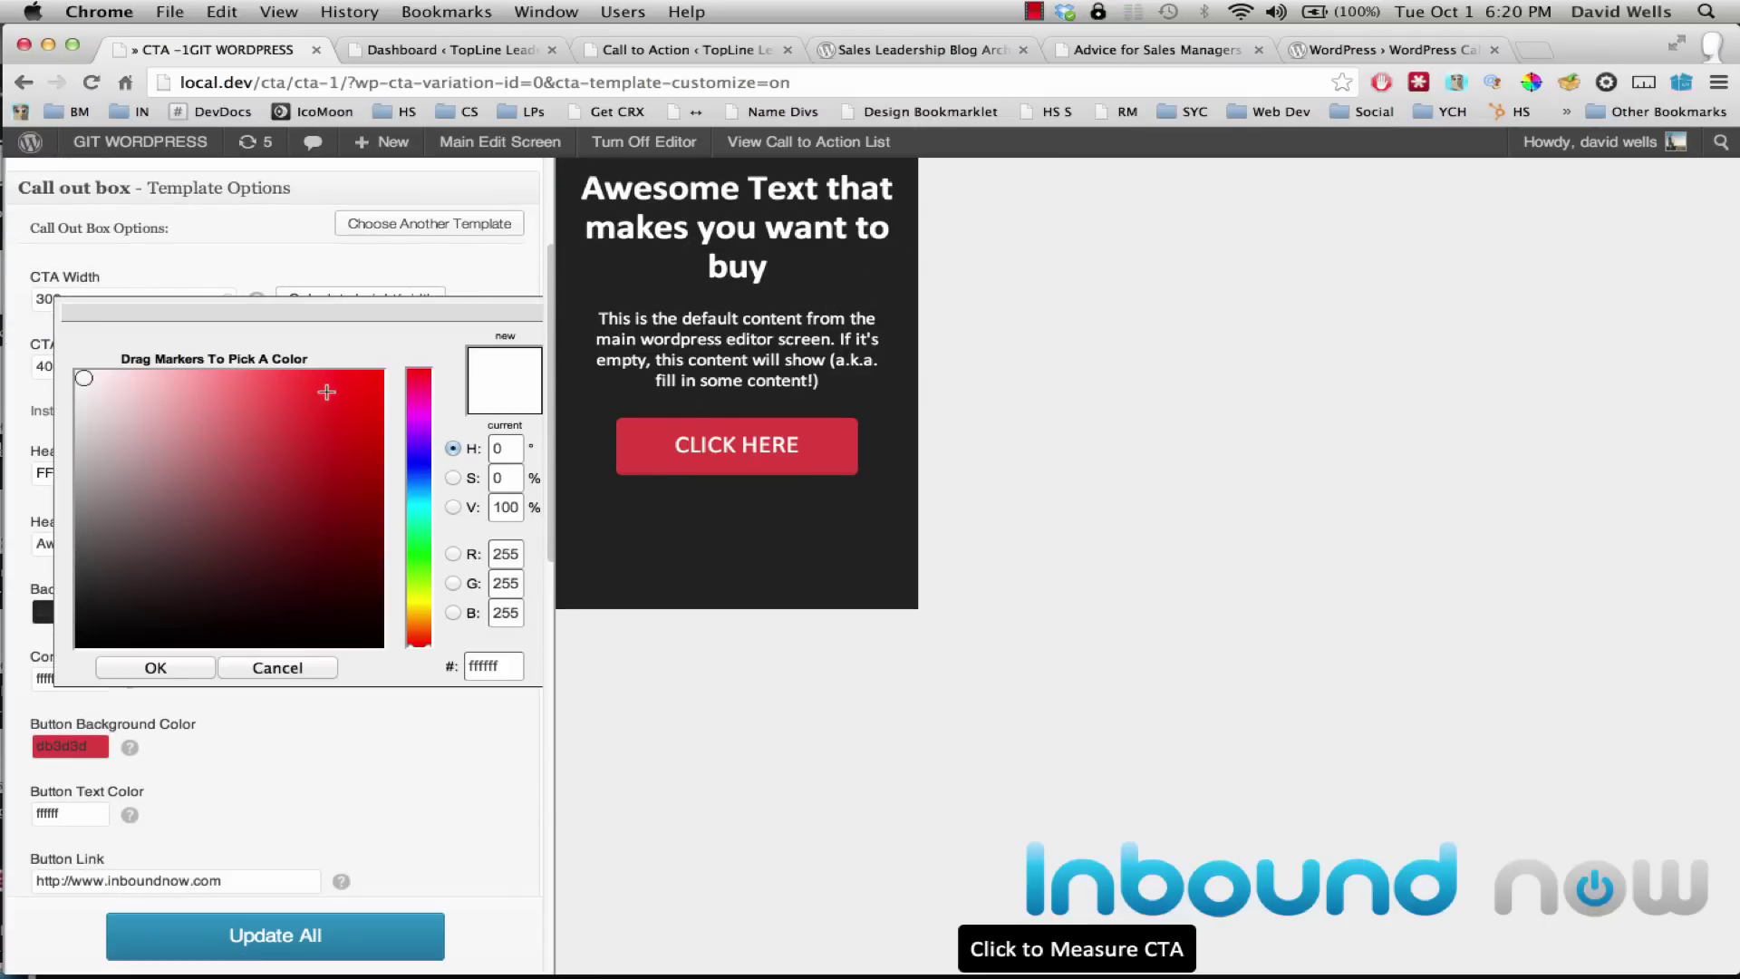
click(372, 386)
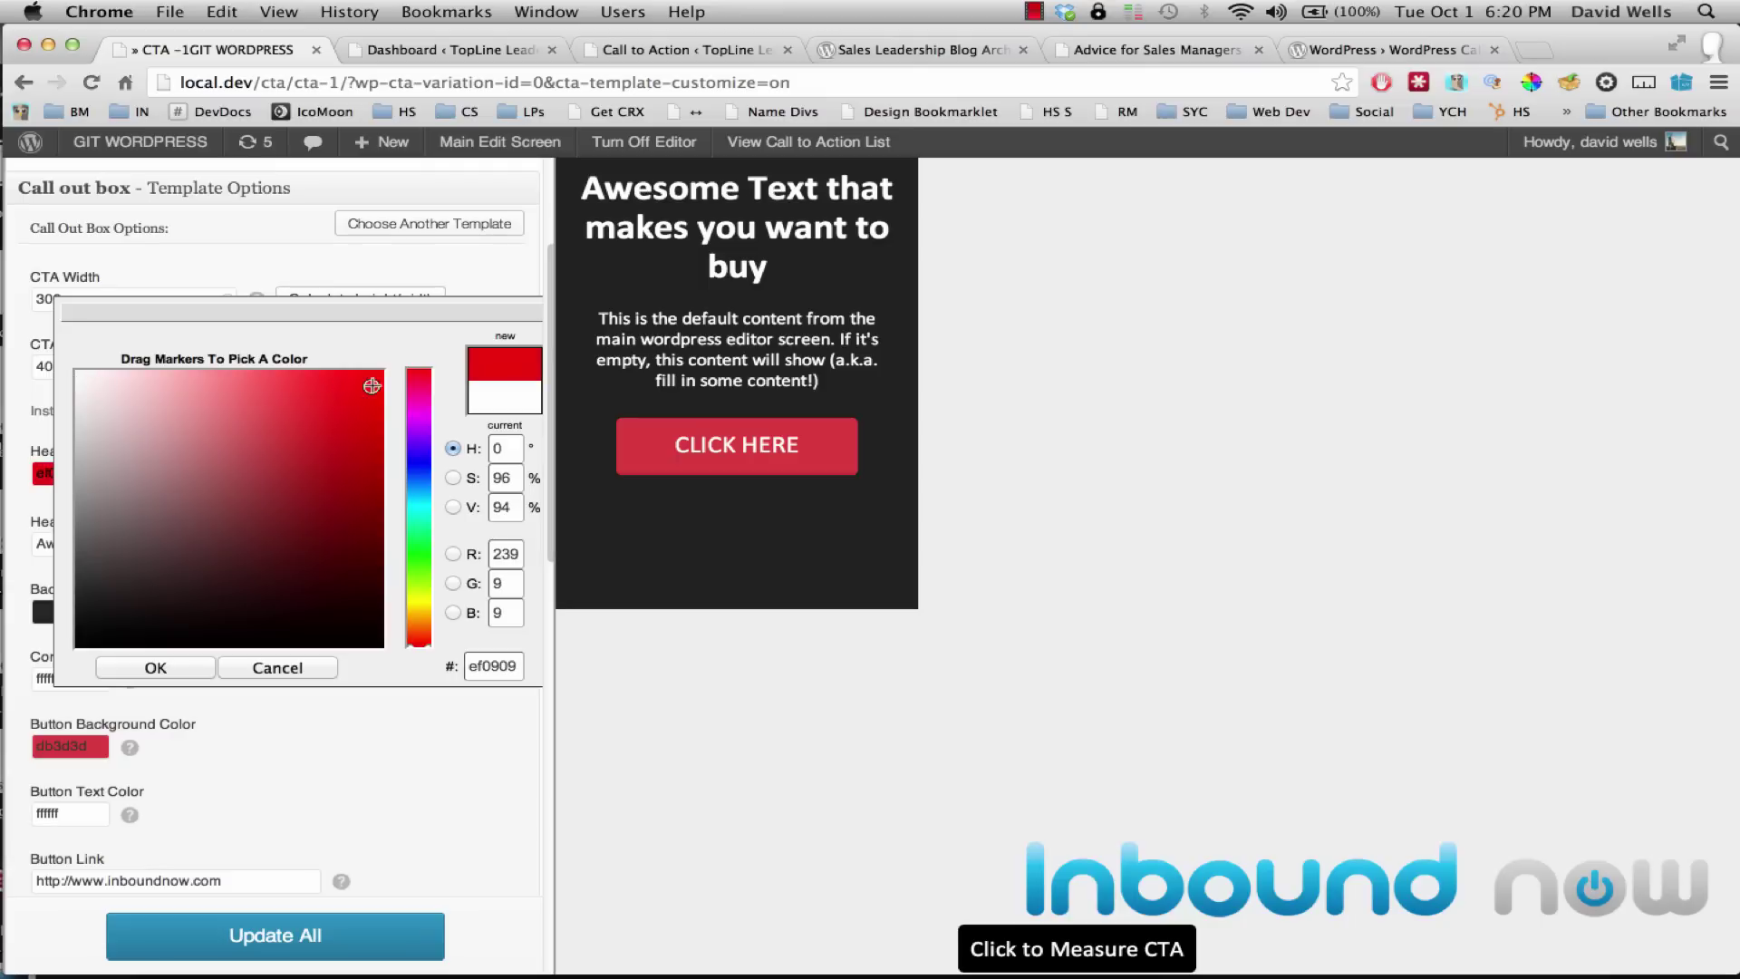
click(175, 668)
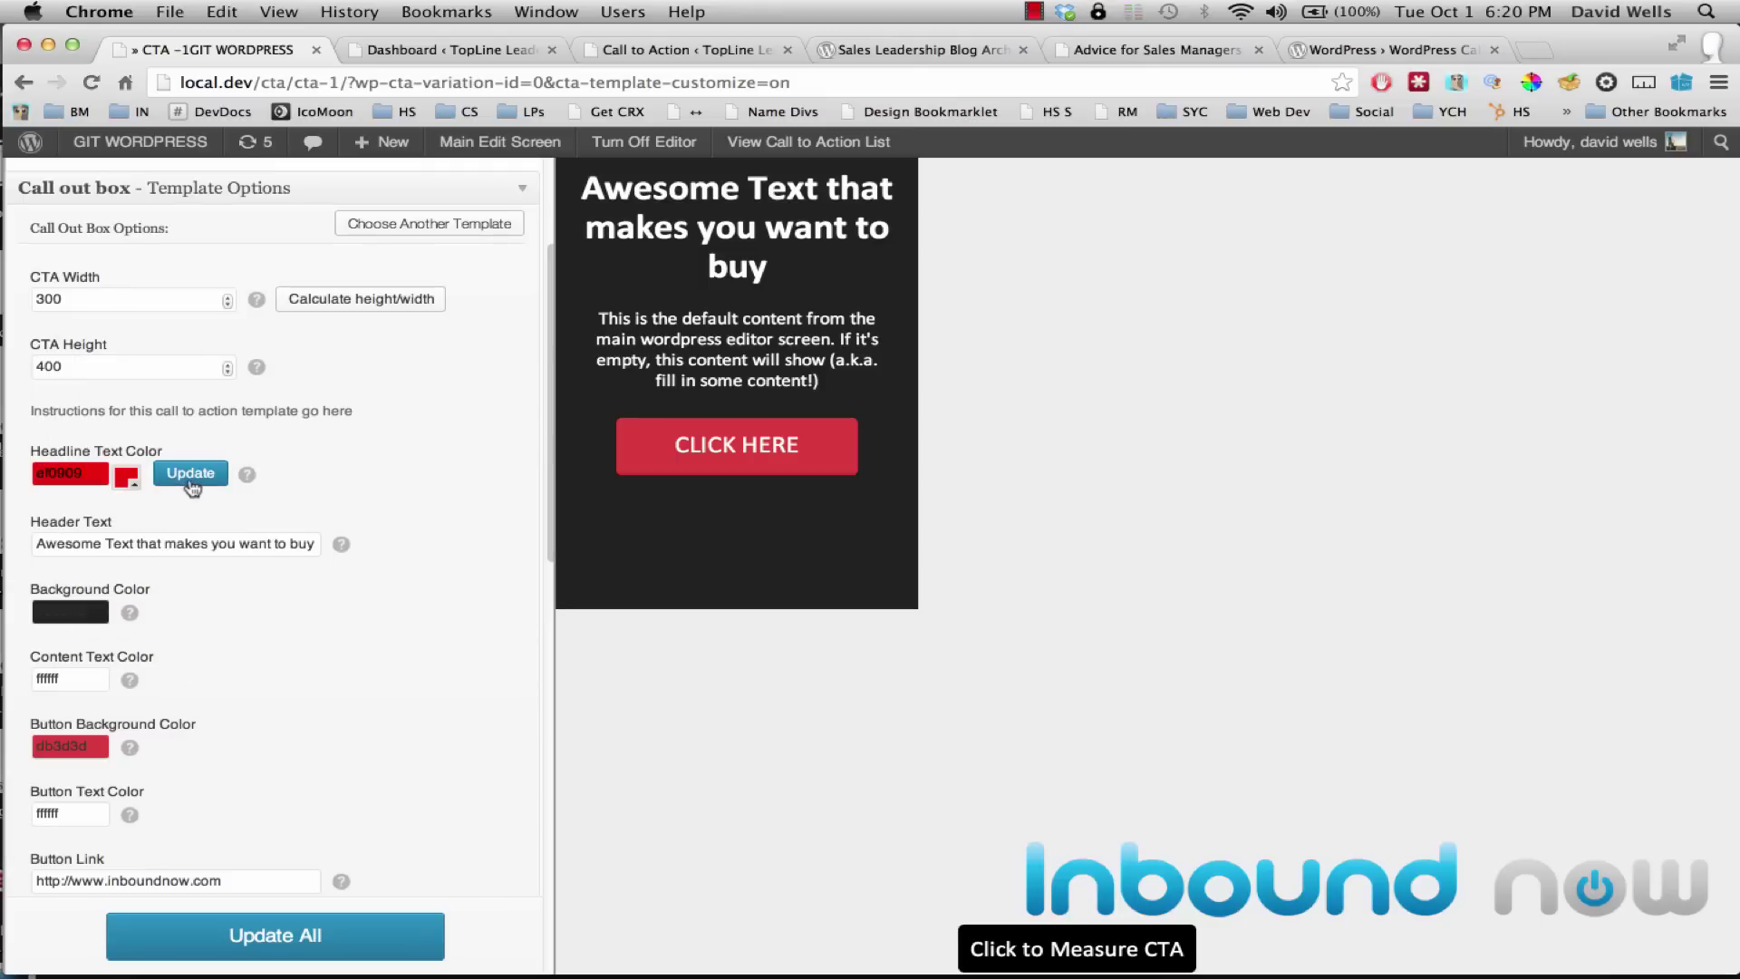
Step: Set the call to action's background color to light gray bab8b8 and update that setting
click(78, 614)
click(116, 621)
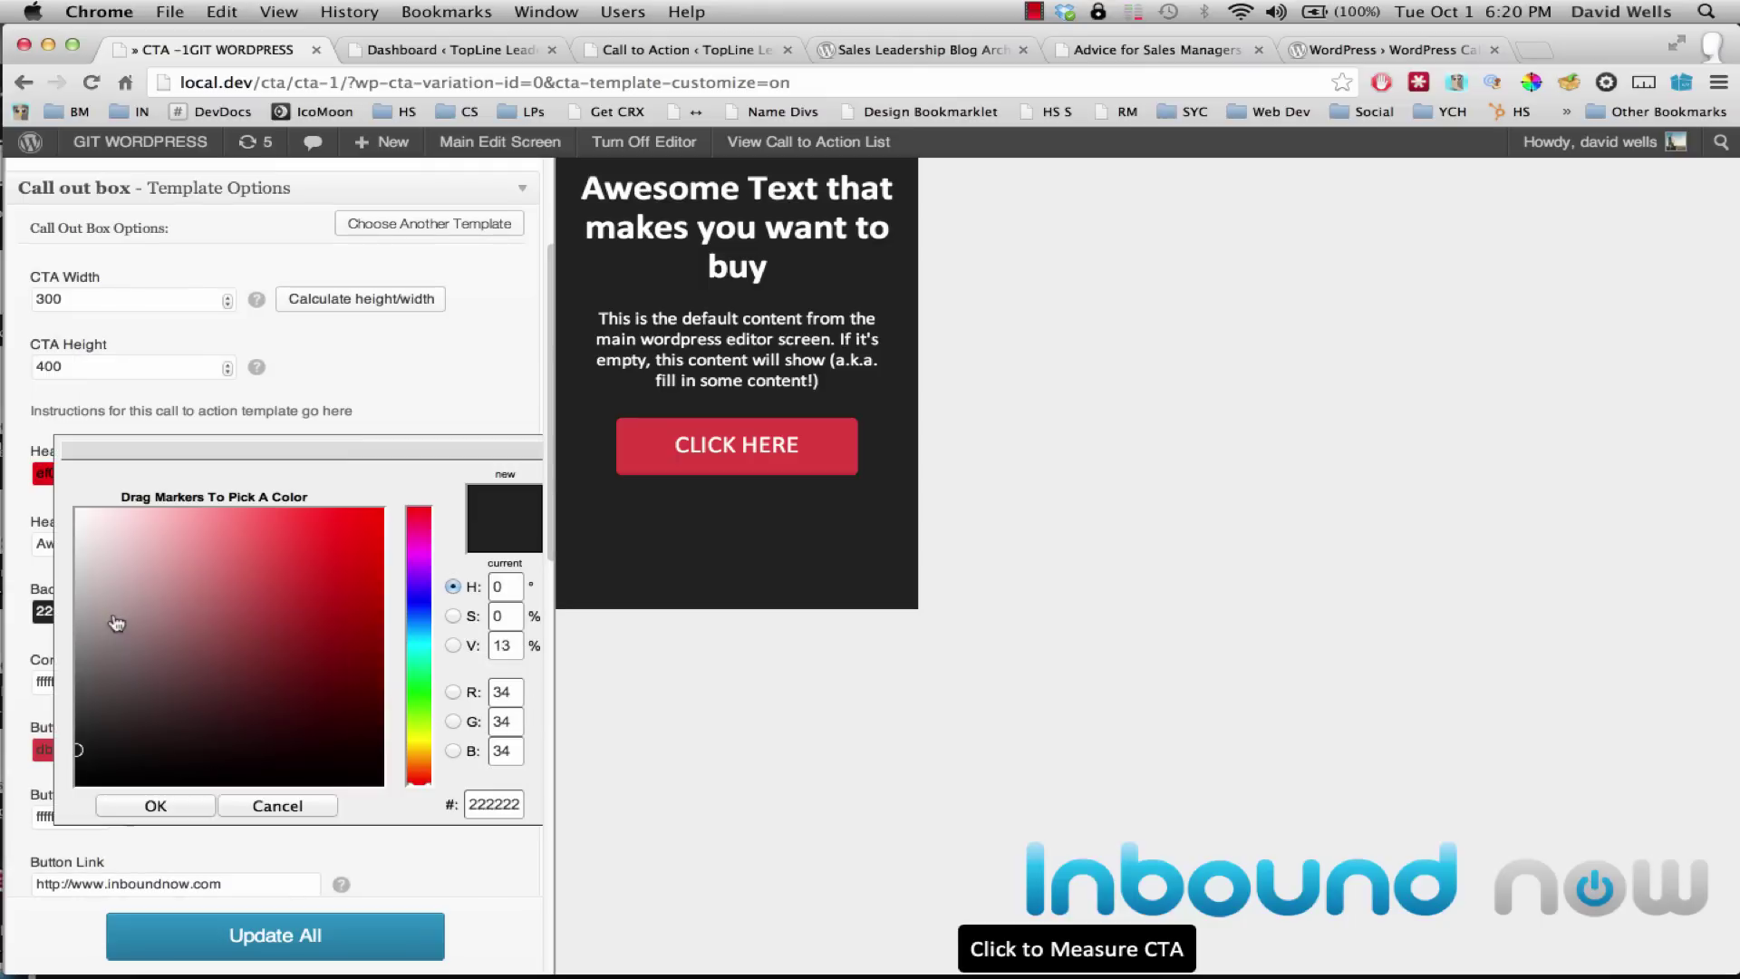
drag(106, 664, 78, 583)
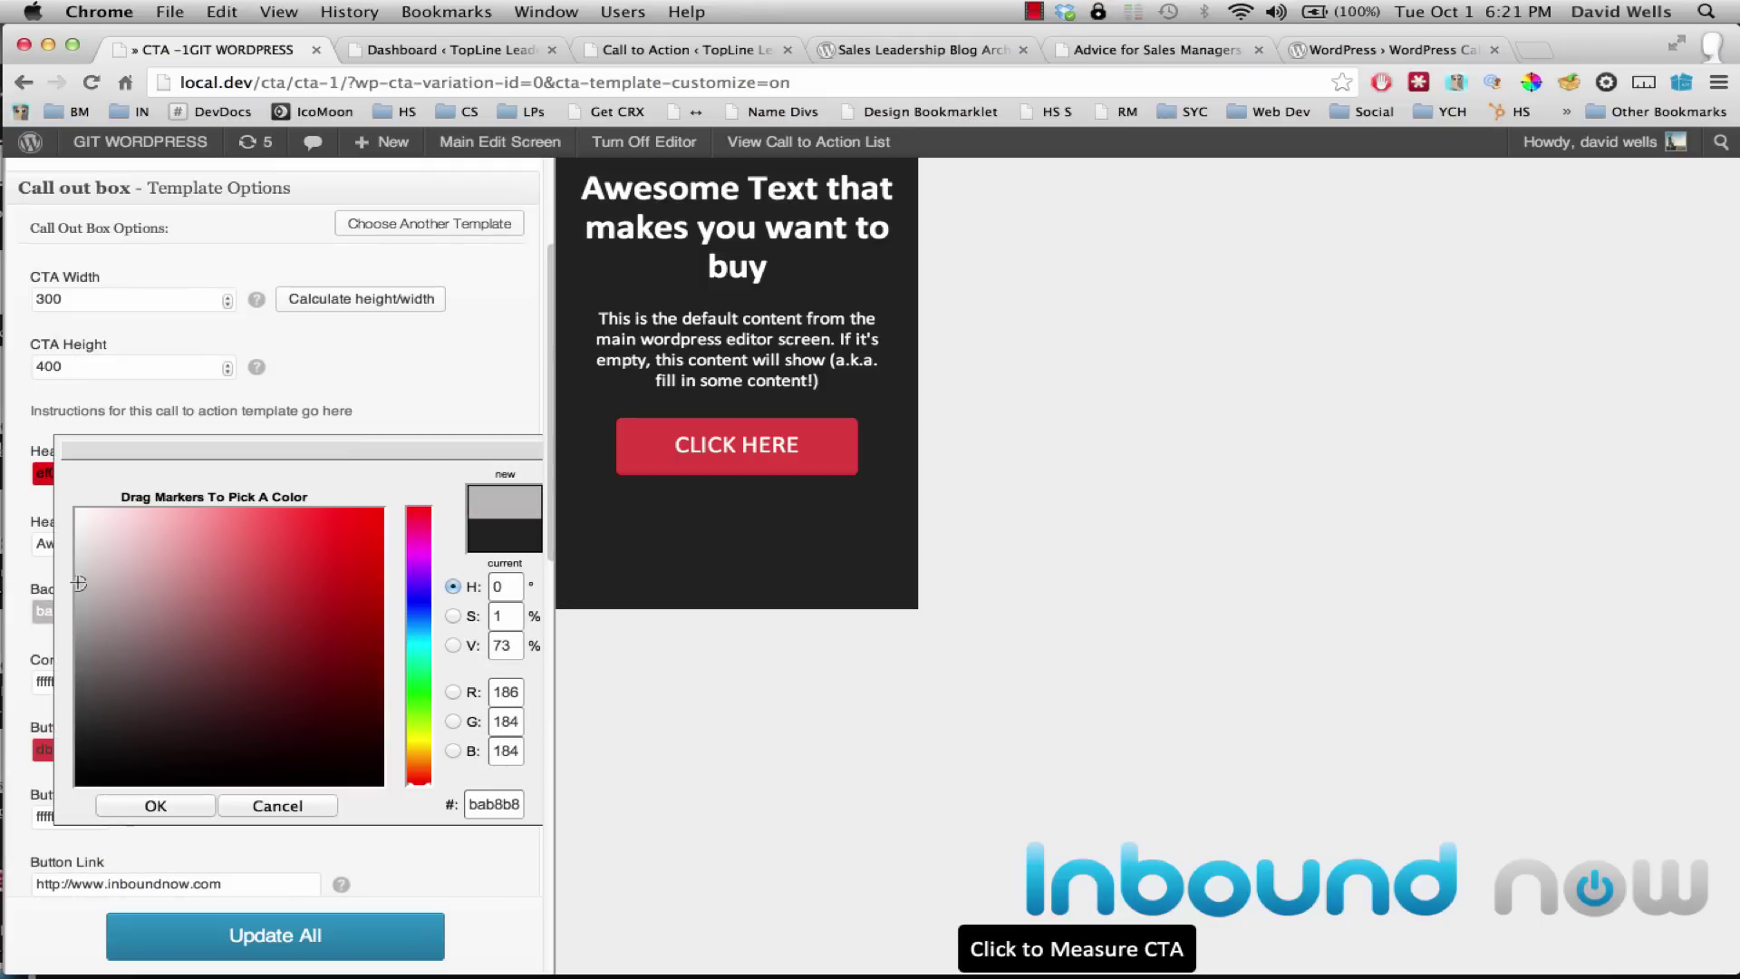
click(136, 801)
click(187, 621)
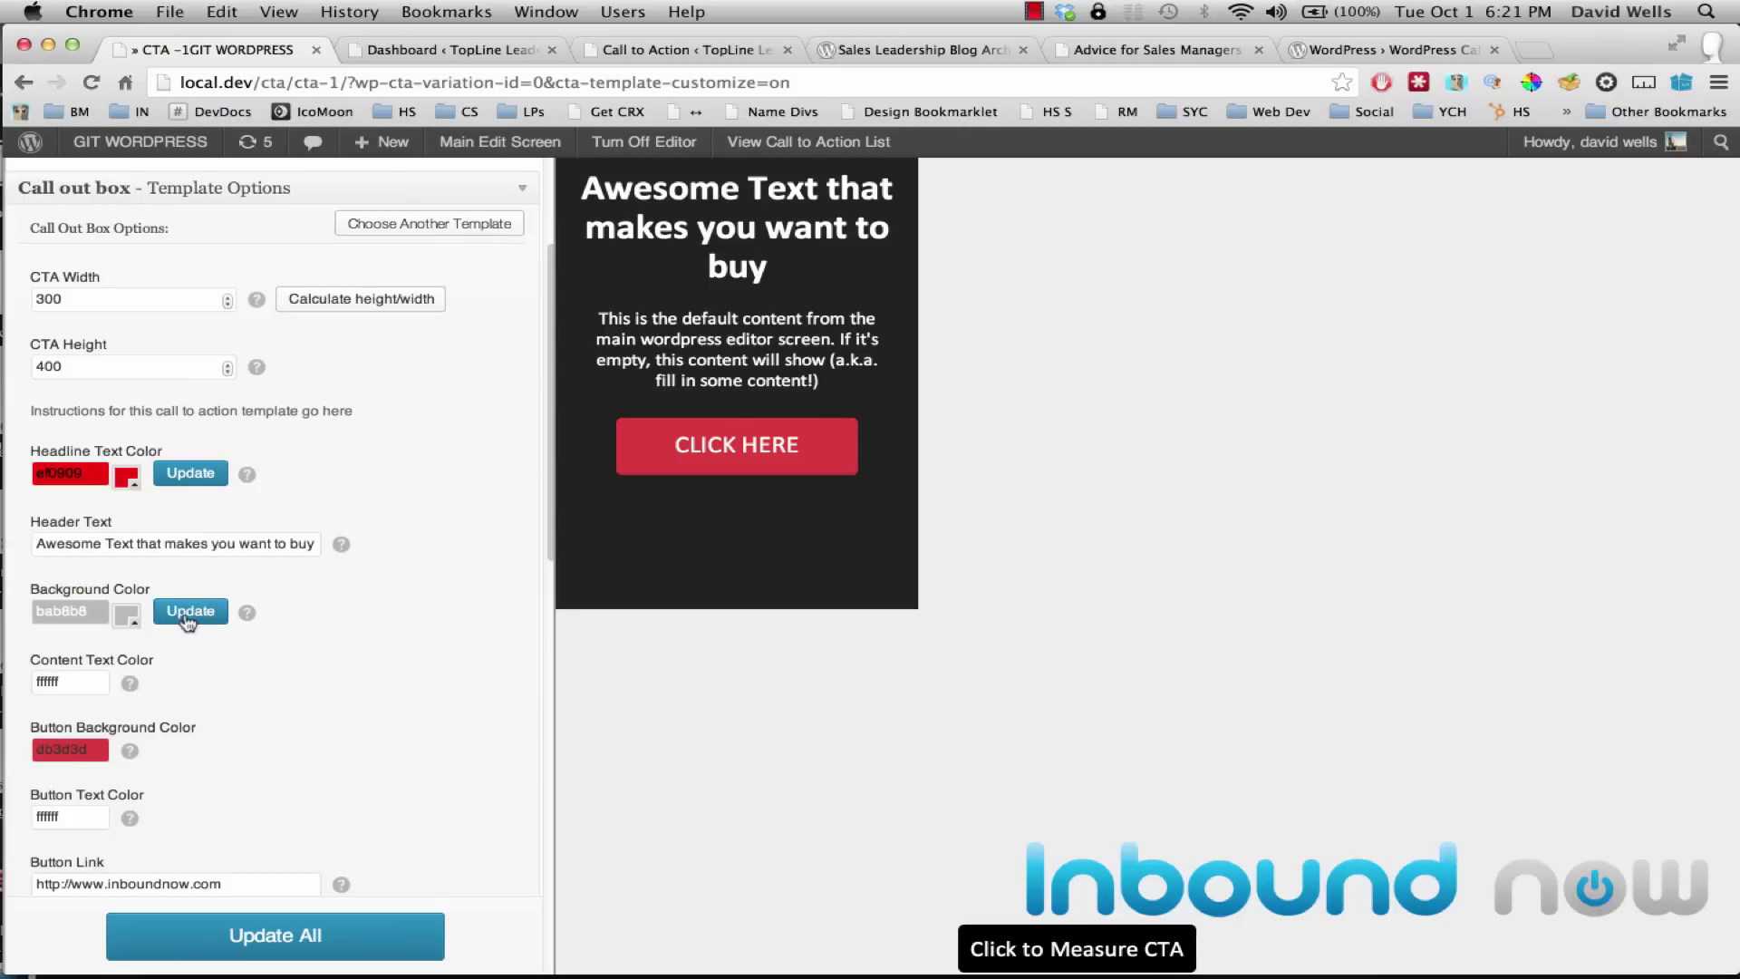
Step: Apply the pending headline text color change to the call to action and refresh its preview
click(198, 487)
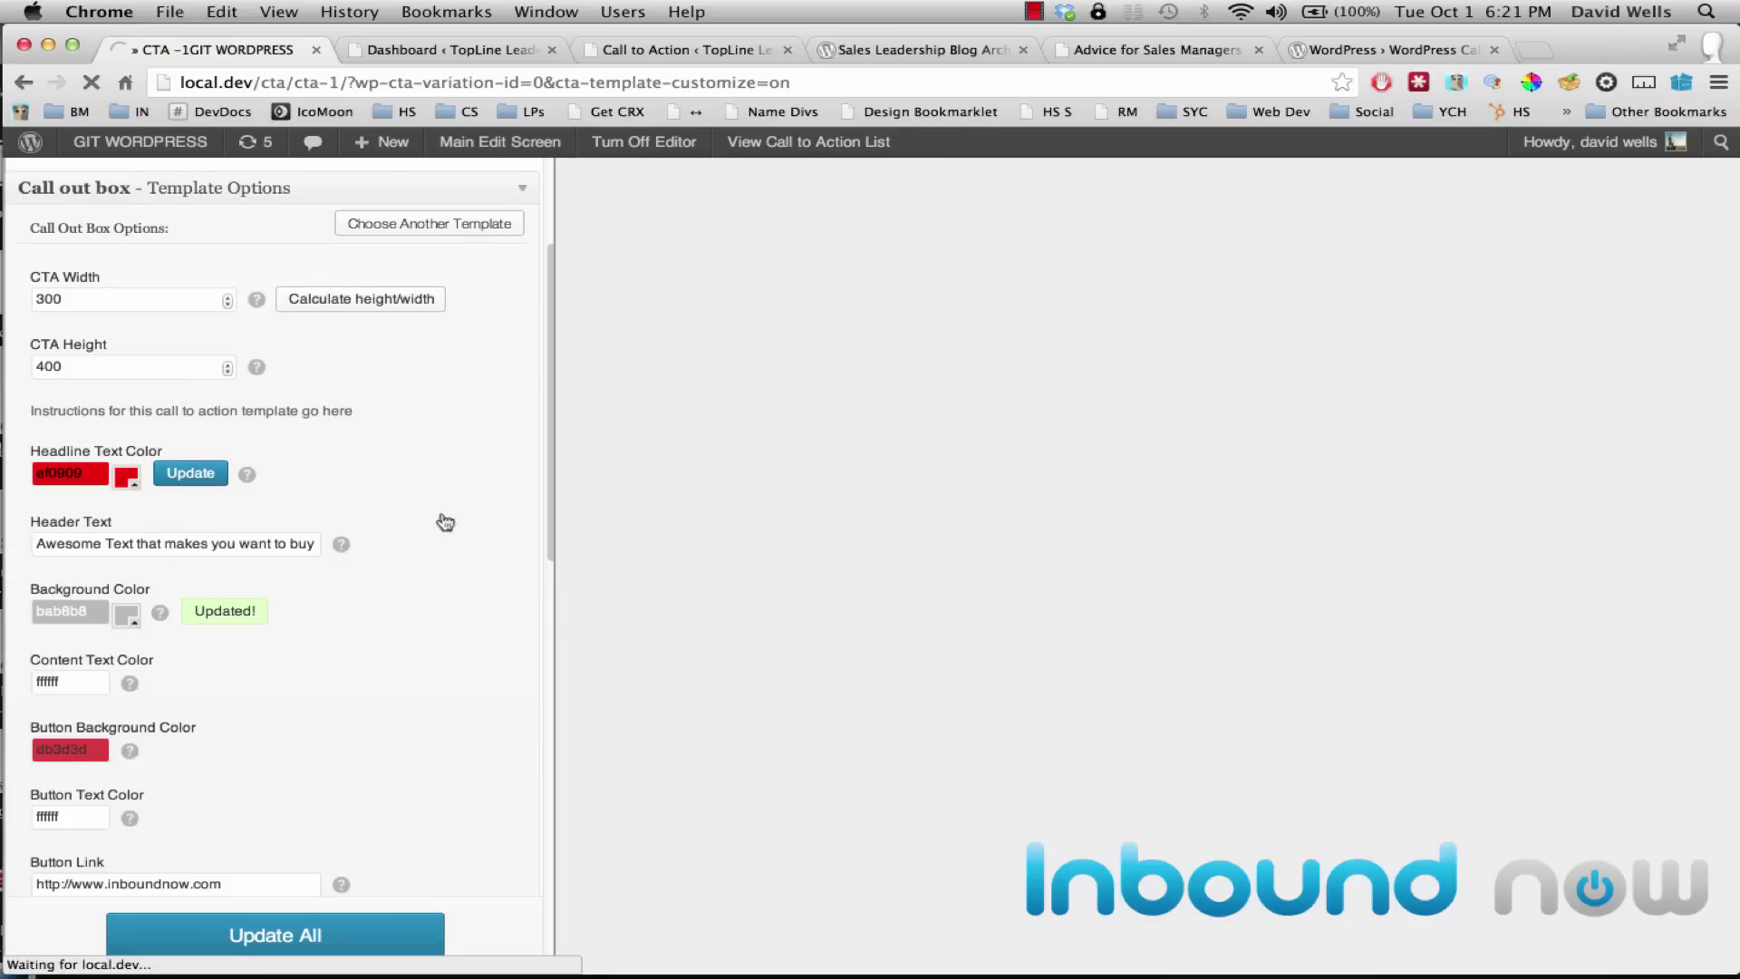
click(189, 478)
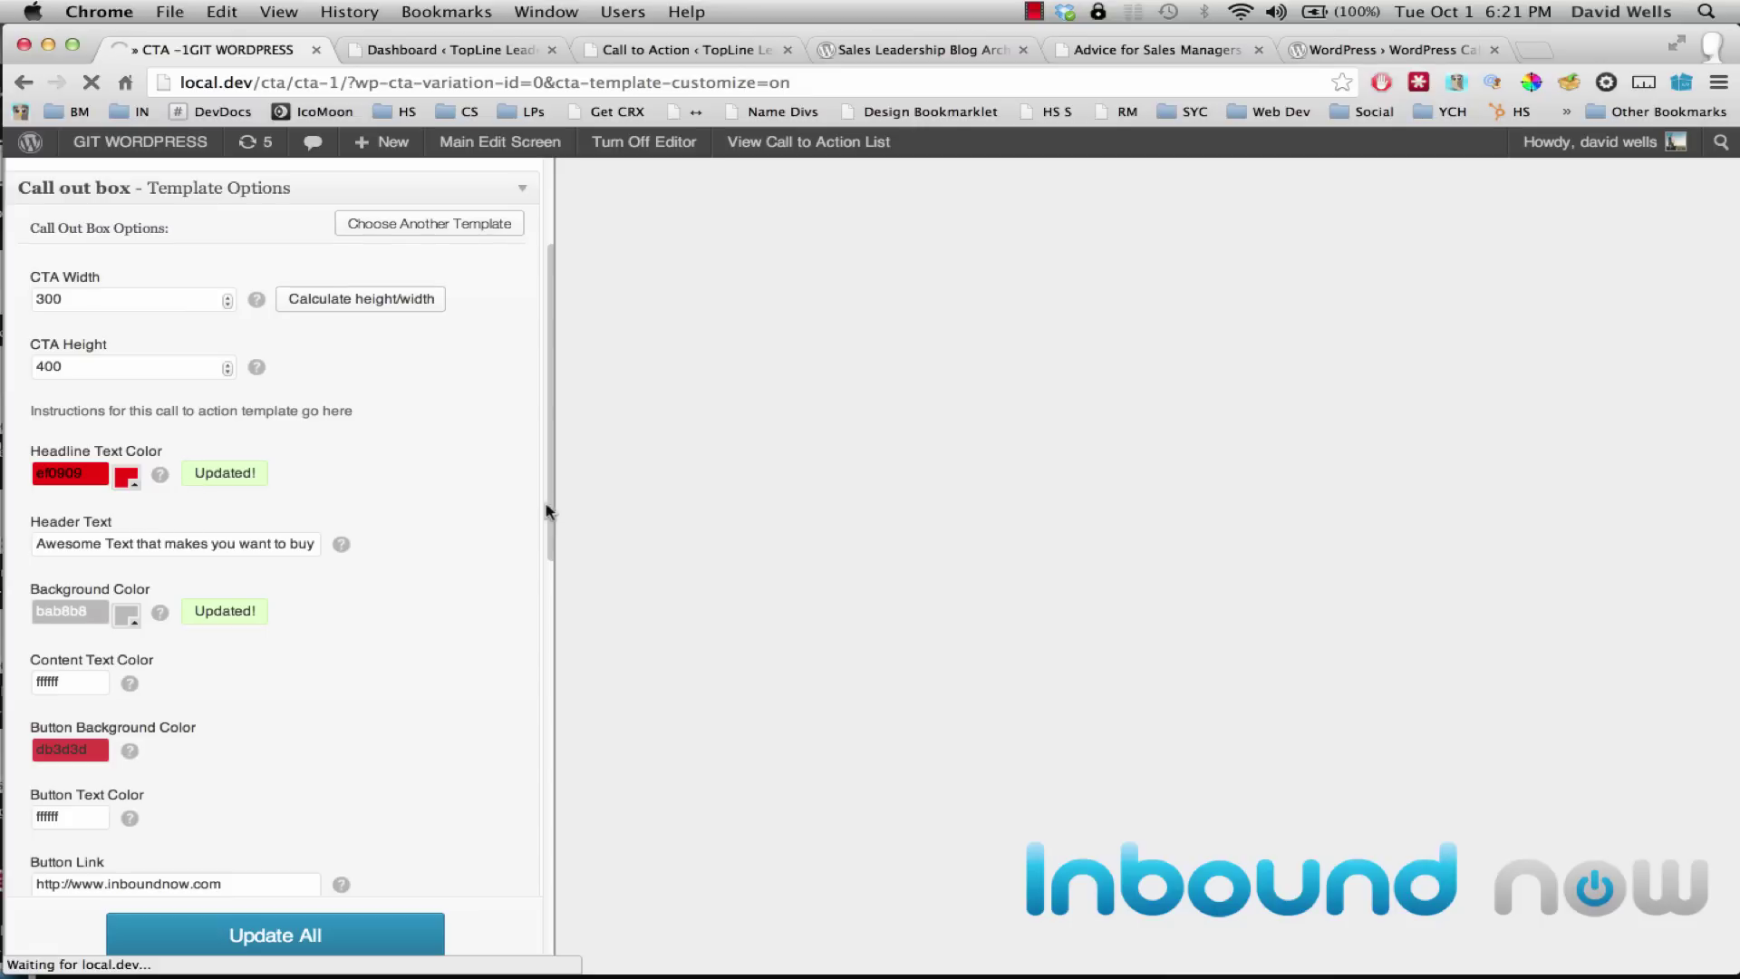
drag(685, 332, 812, 377)
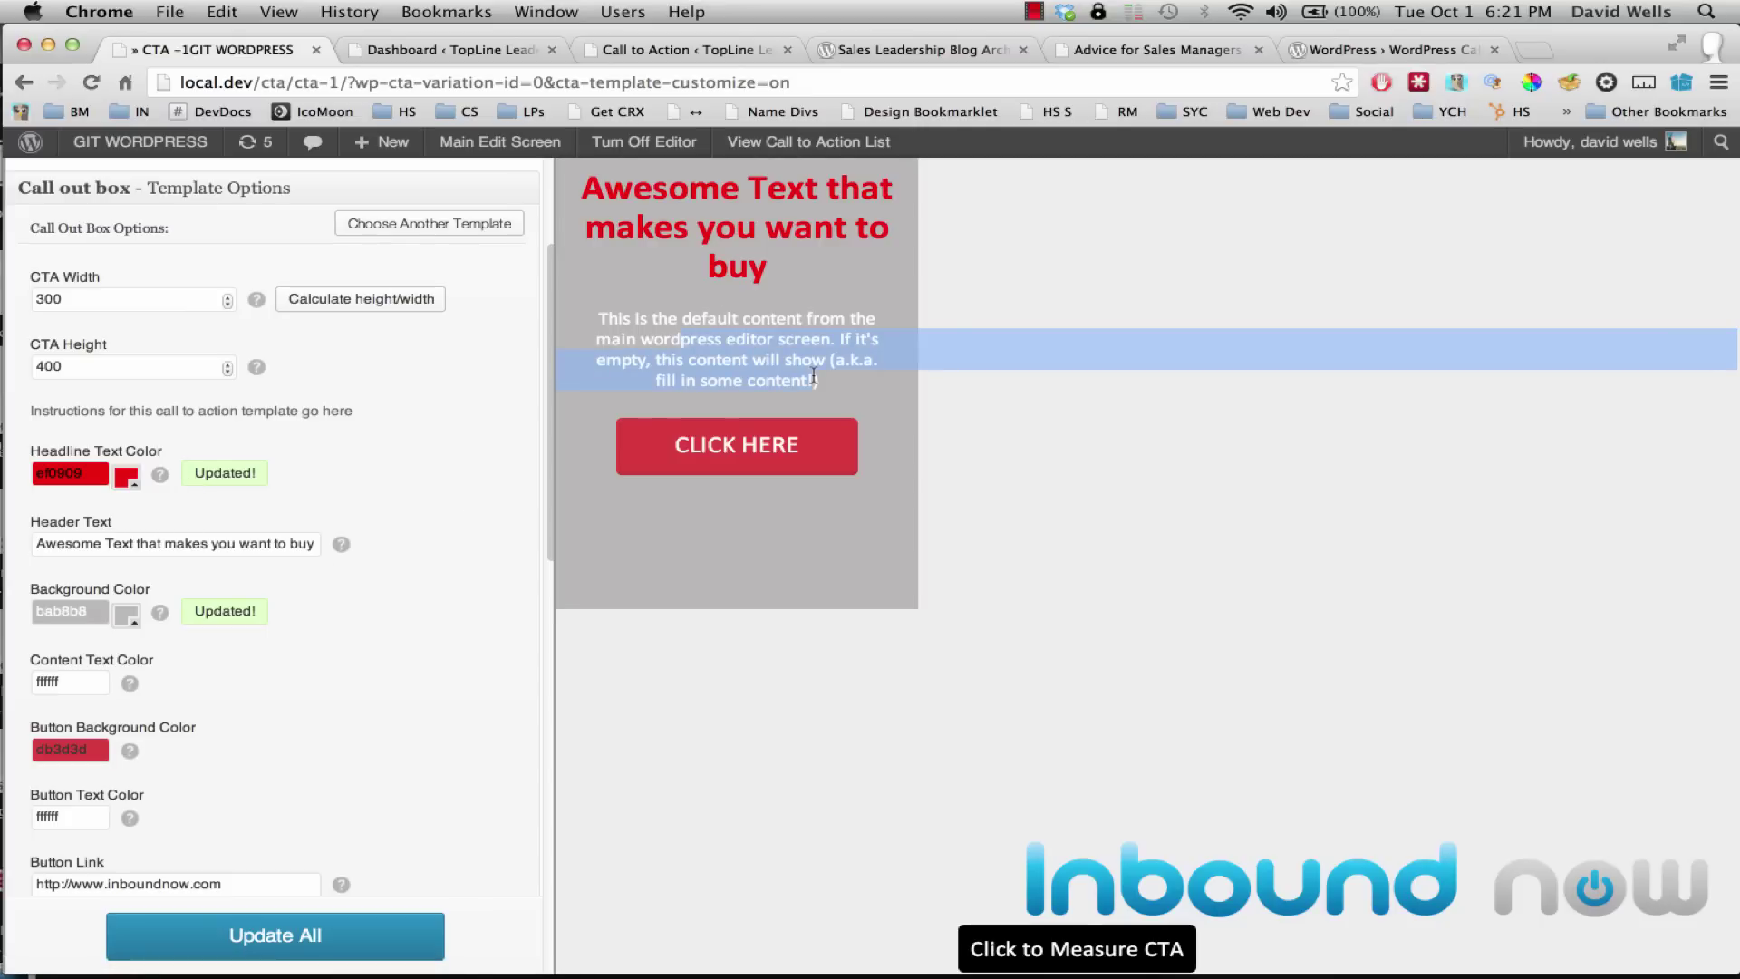
click(783, 382)
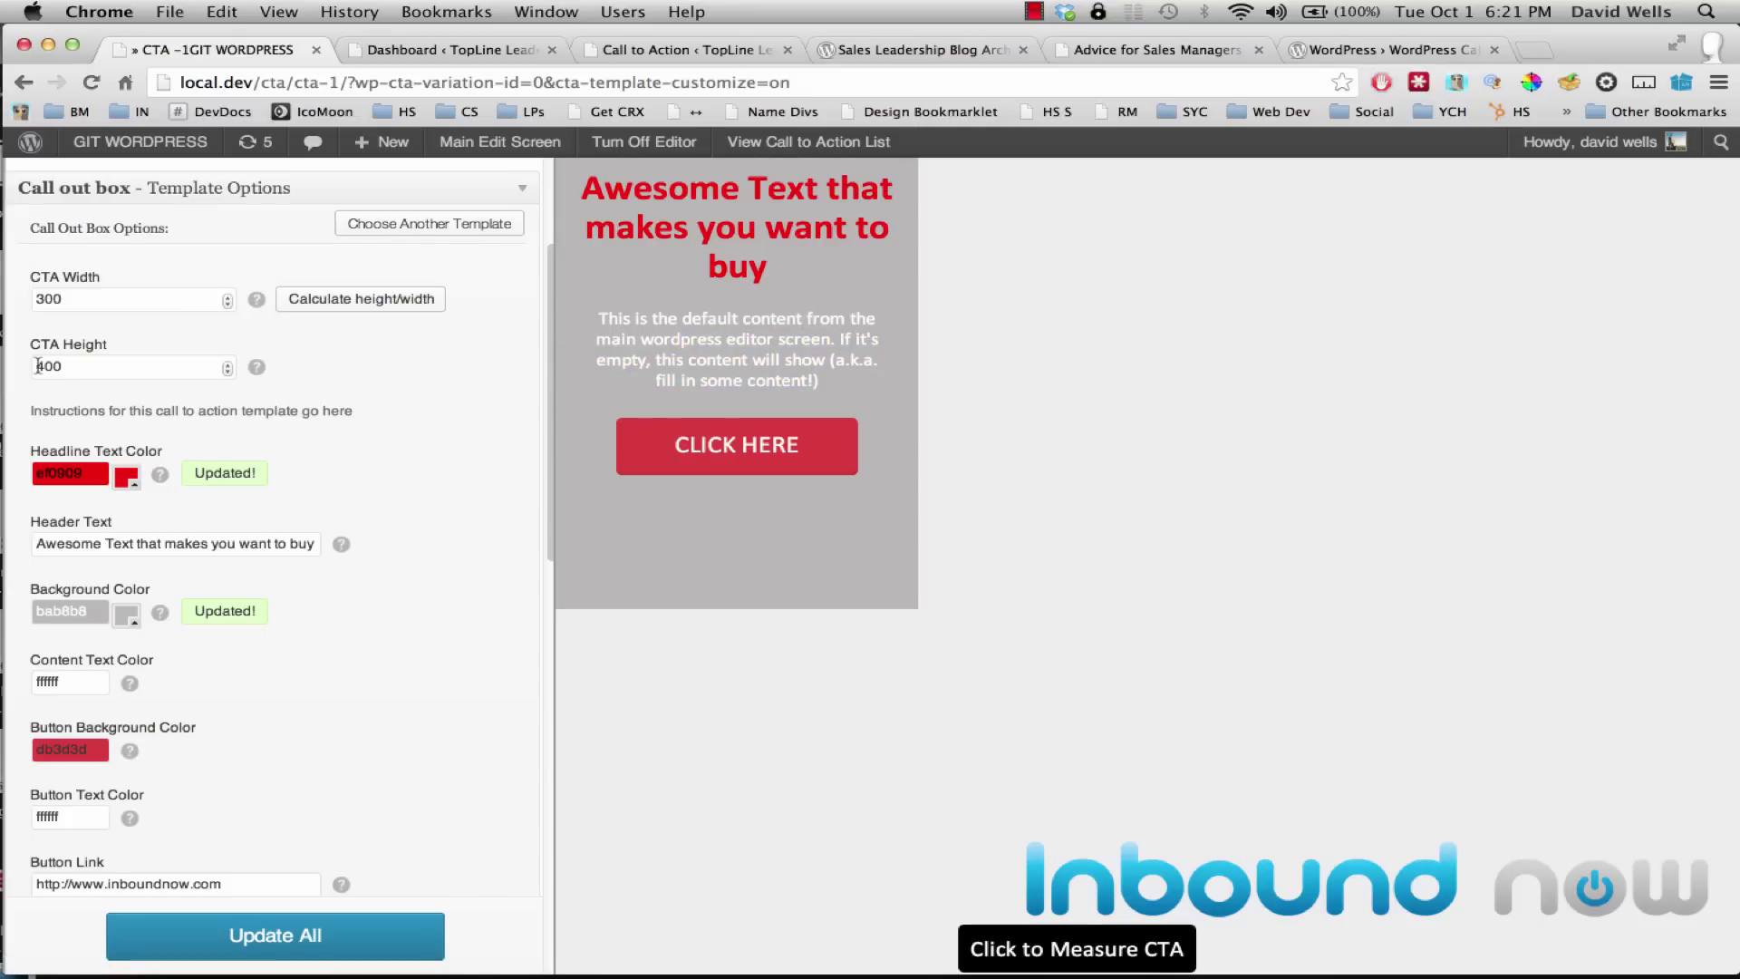
Step: Set the call to action's height to 330 and update that setting
drag(37, 365, 56, 365)
text(3)
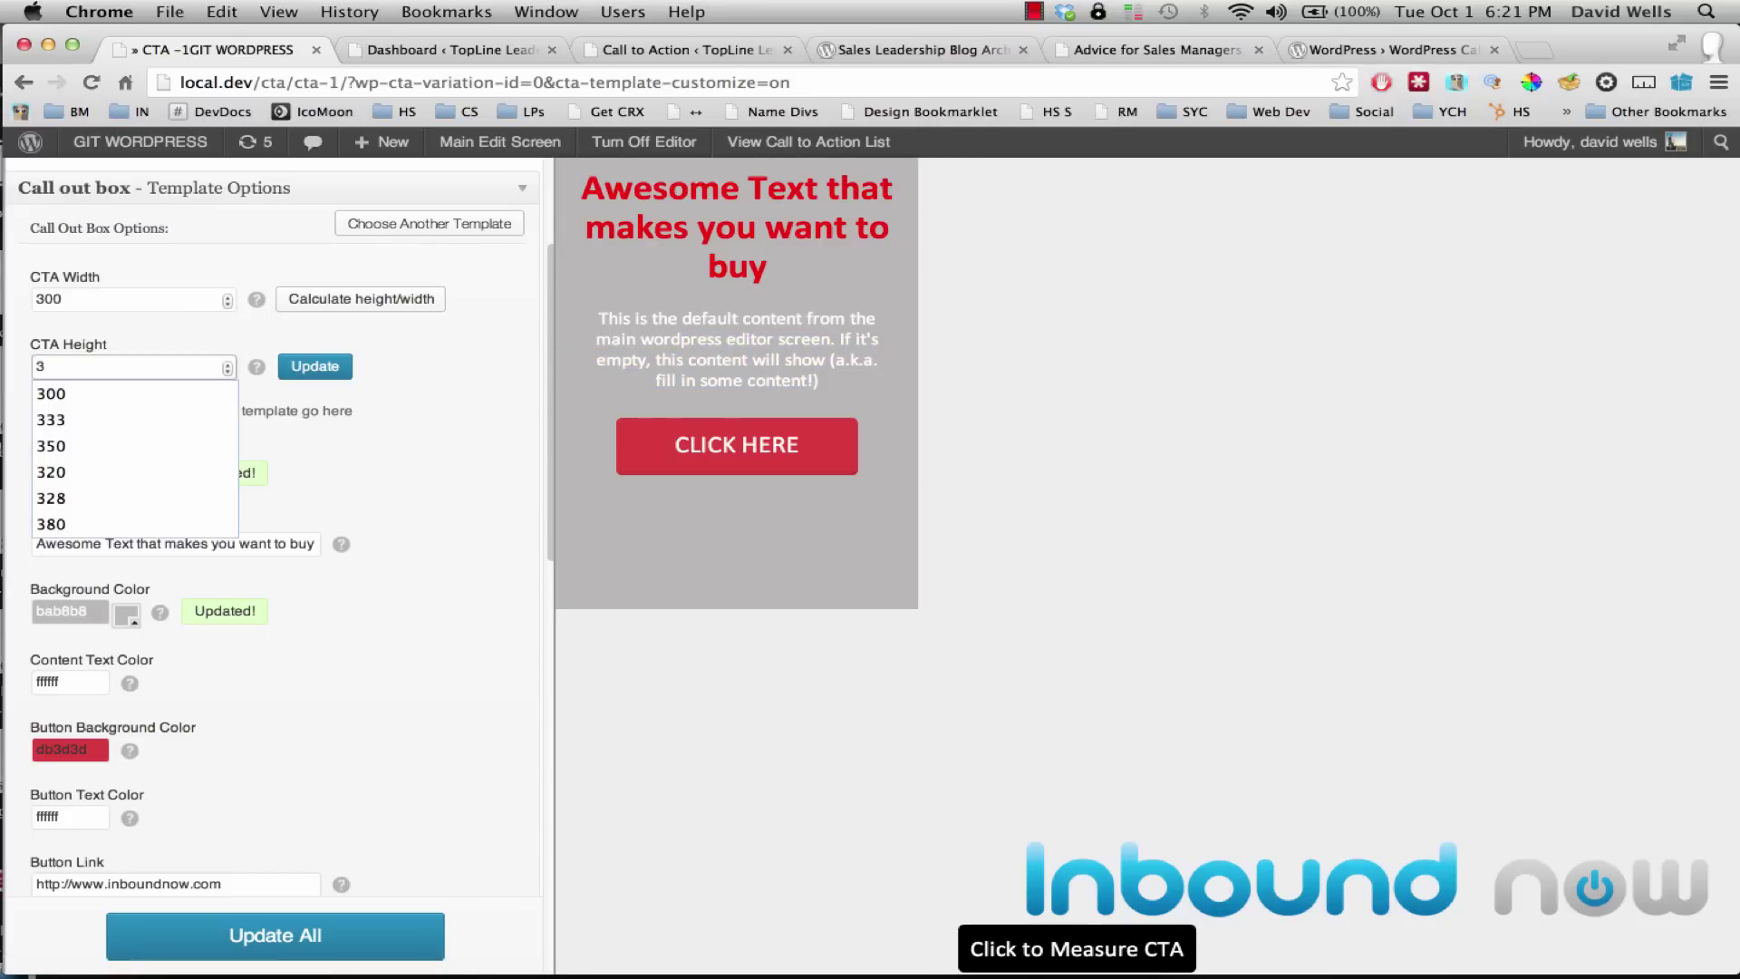
text(30)
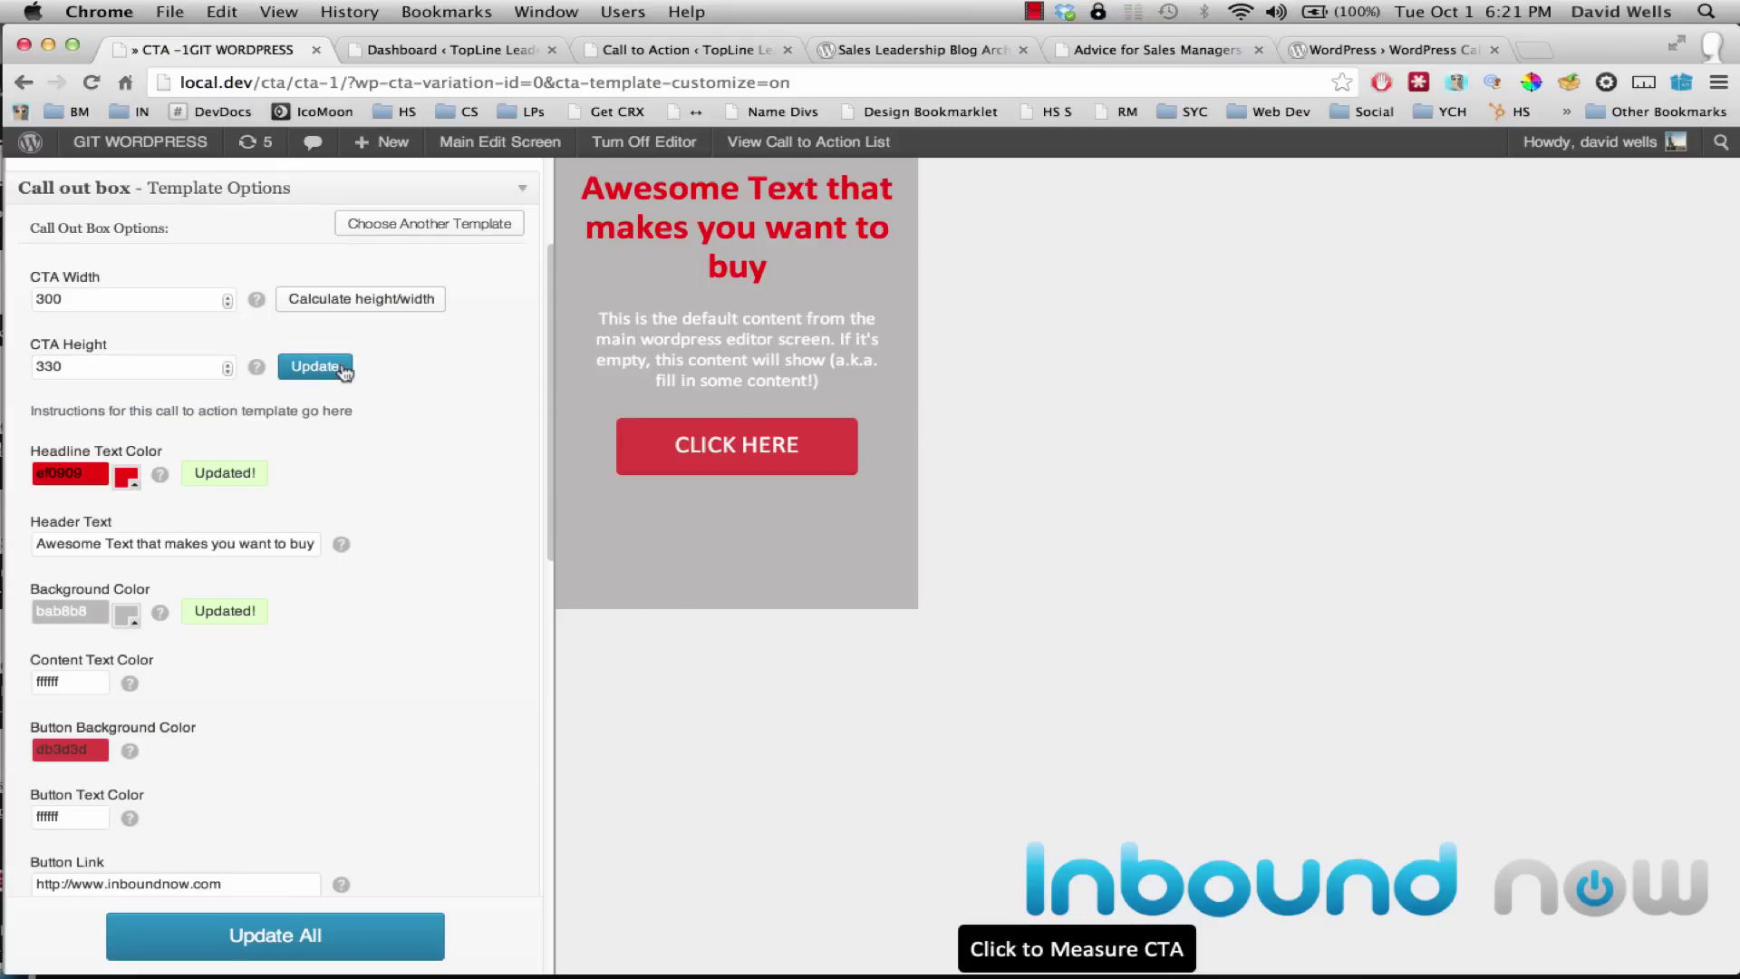
click(344, 370)
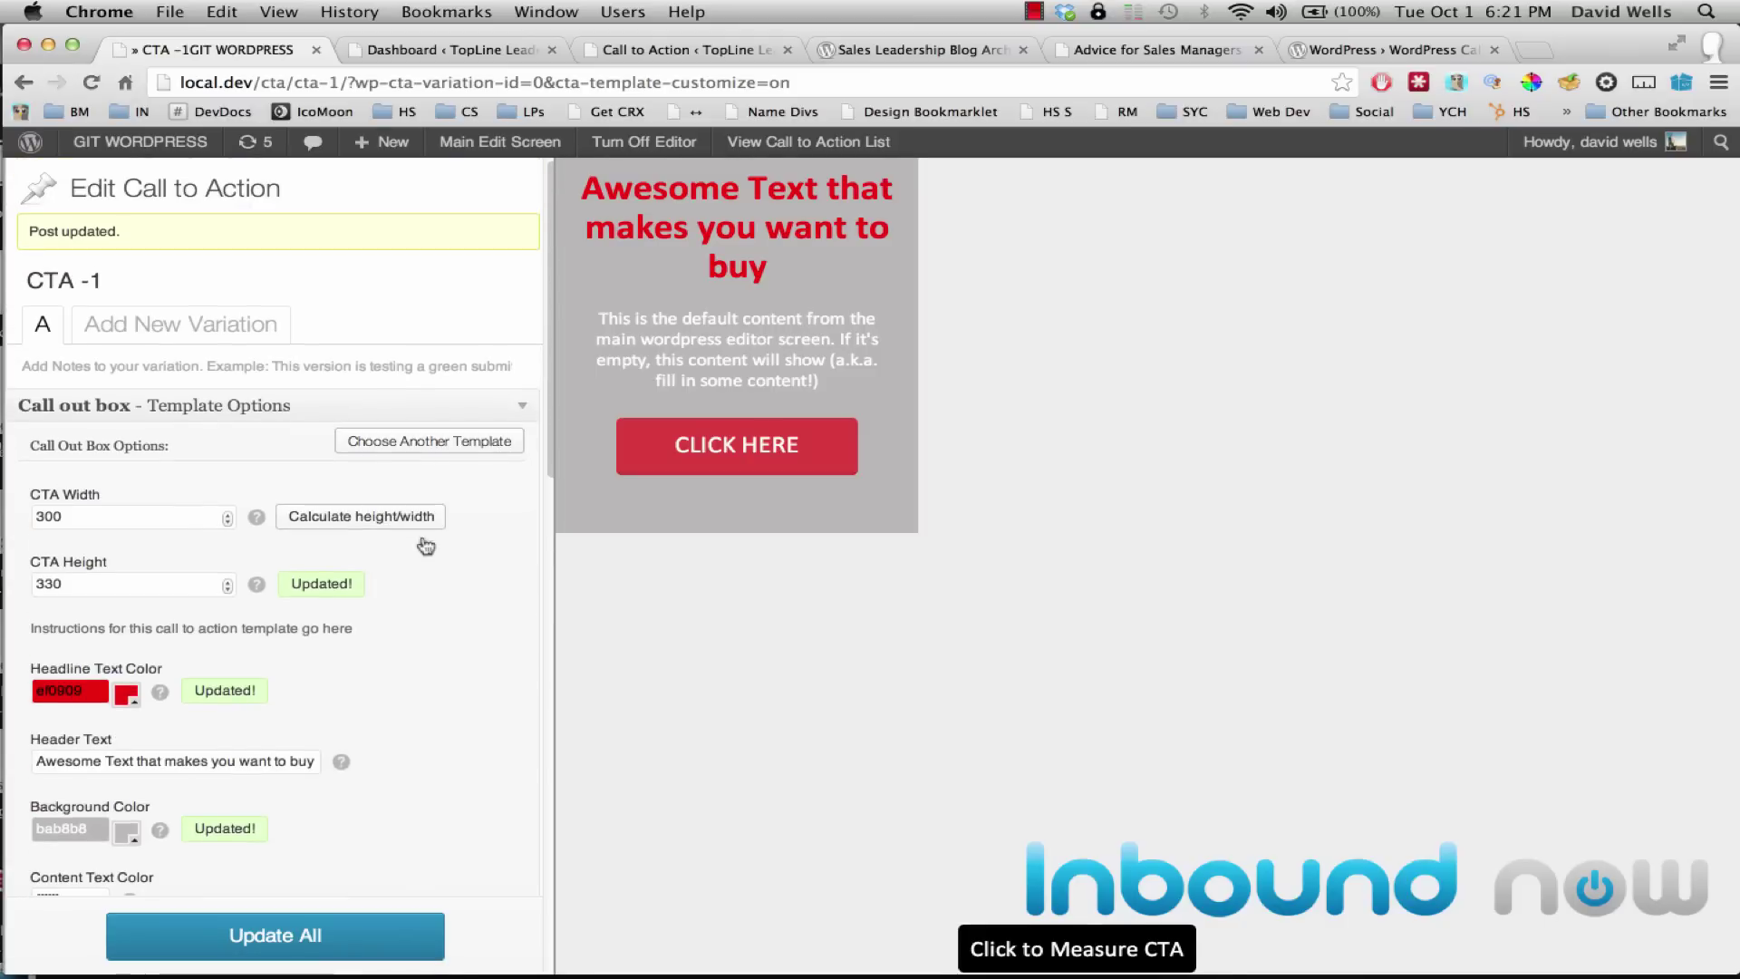
Step: Look at the other call to action templates available, and cancel the template change
click(432, 444)
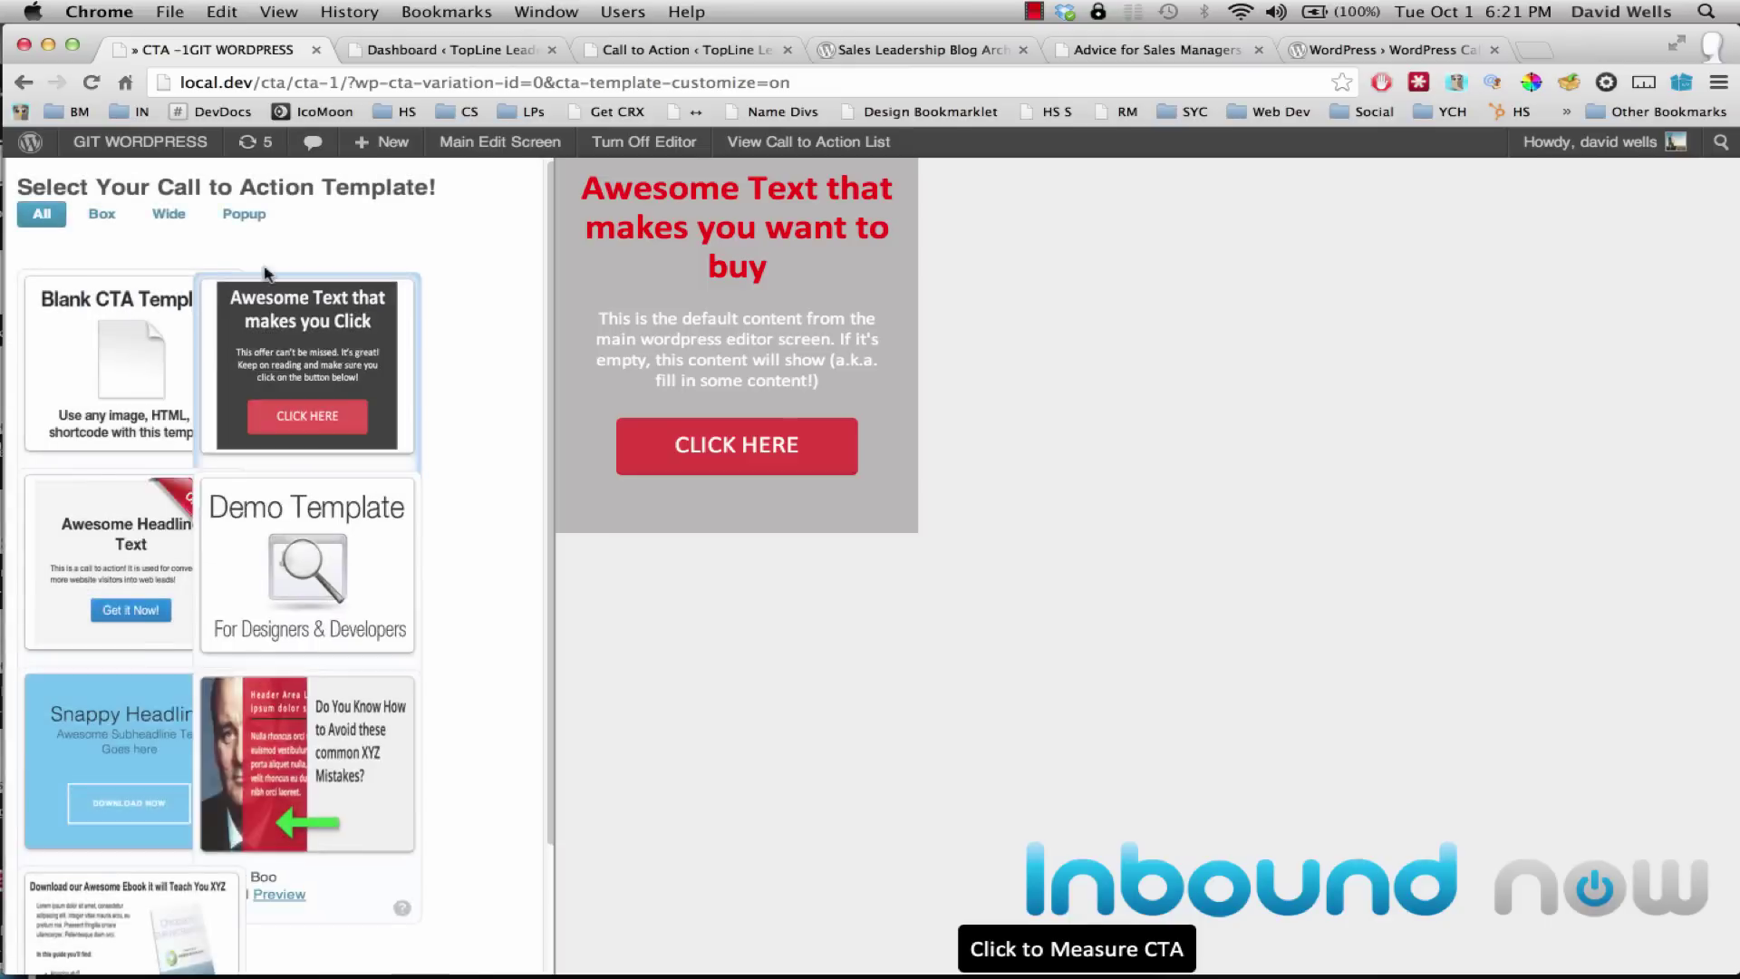
click(288, 223)
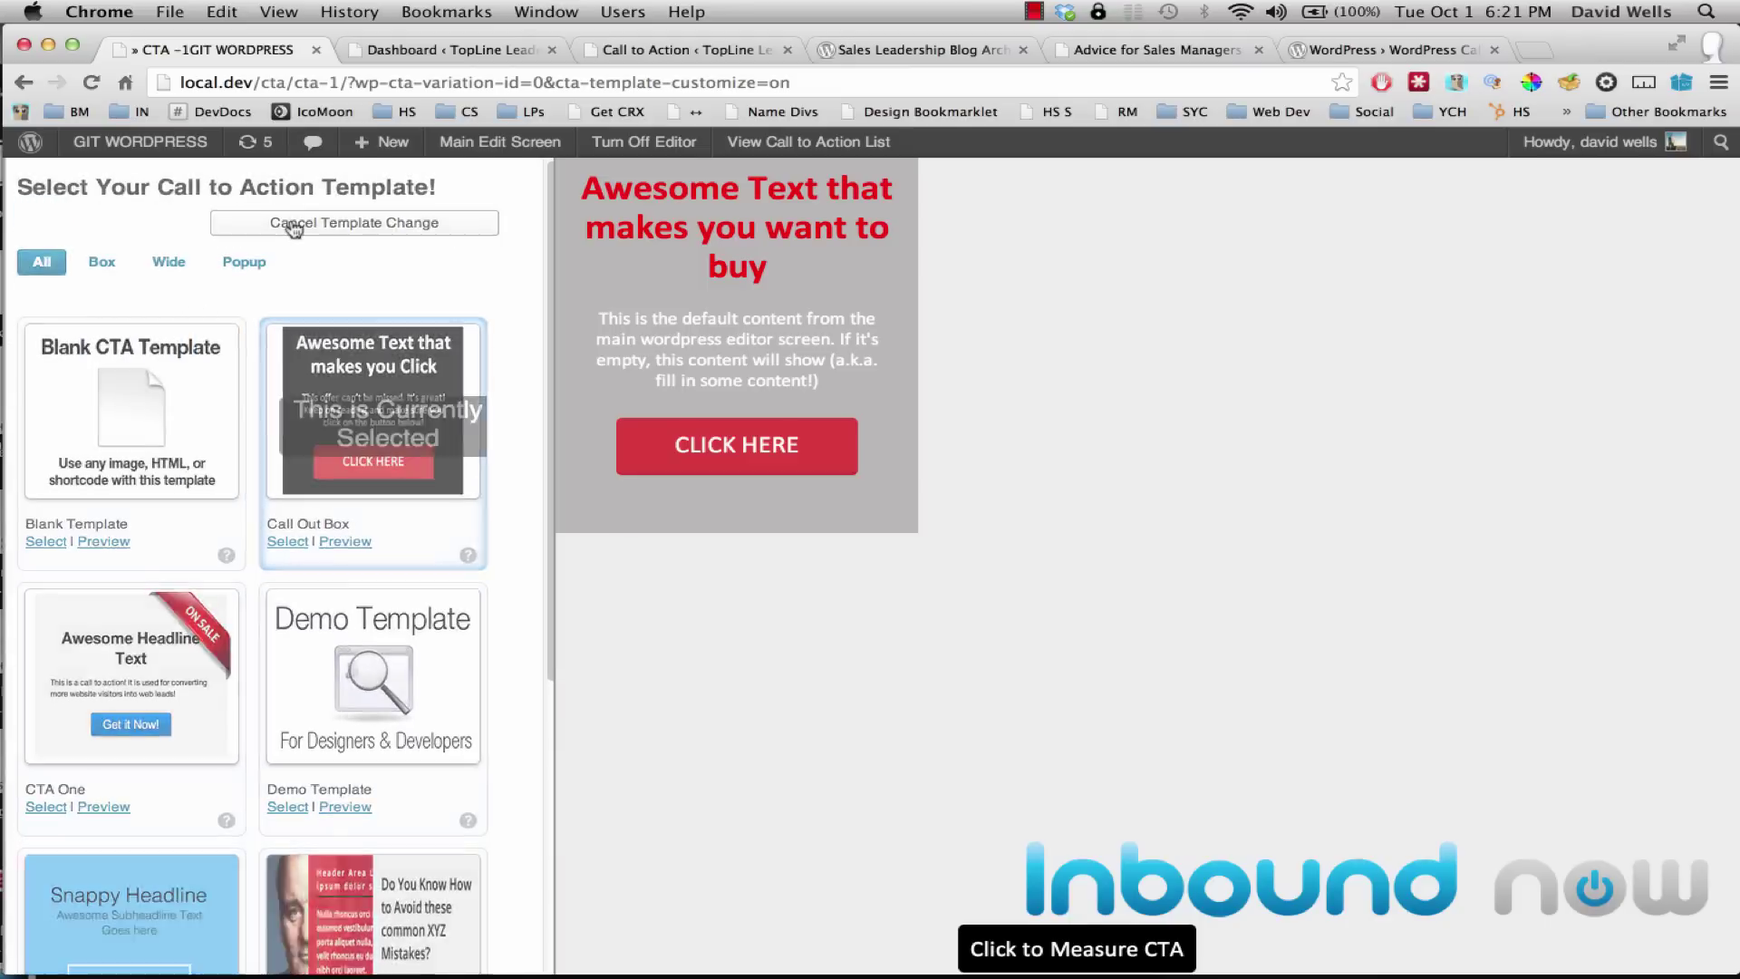
drag(613, 319, 821, 370)
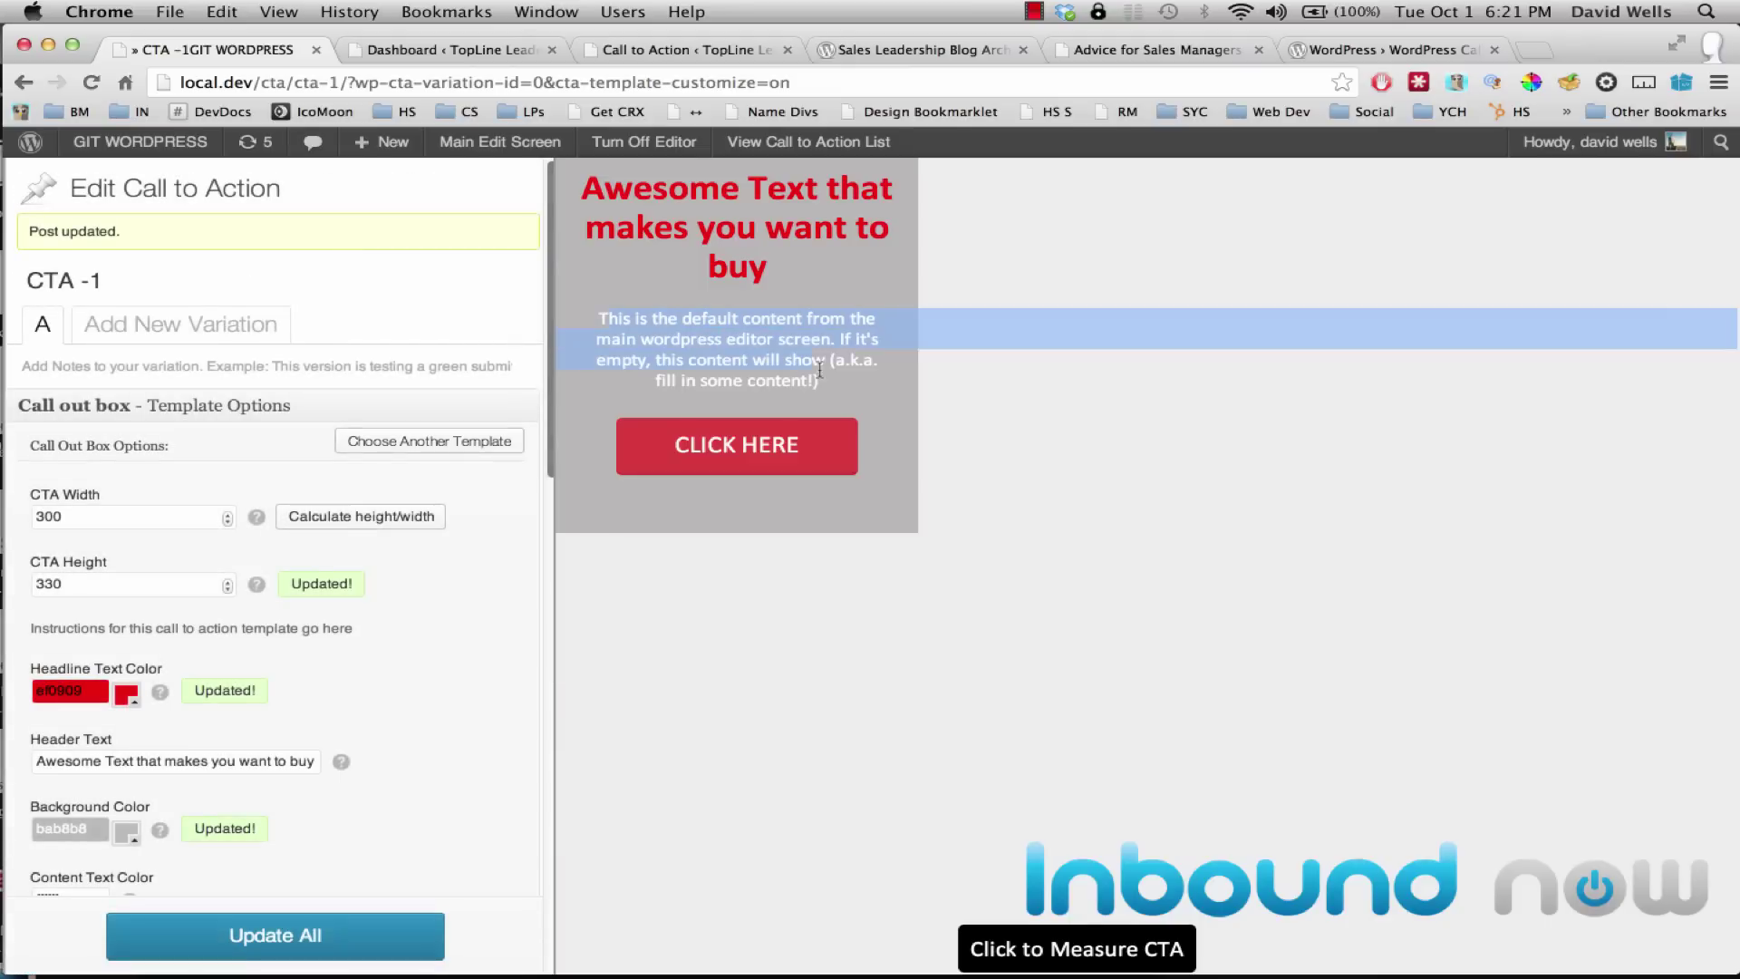
click(820, 369)
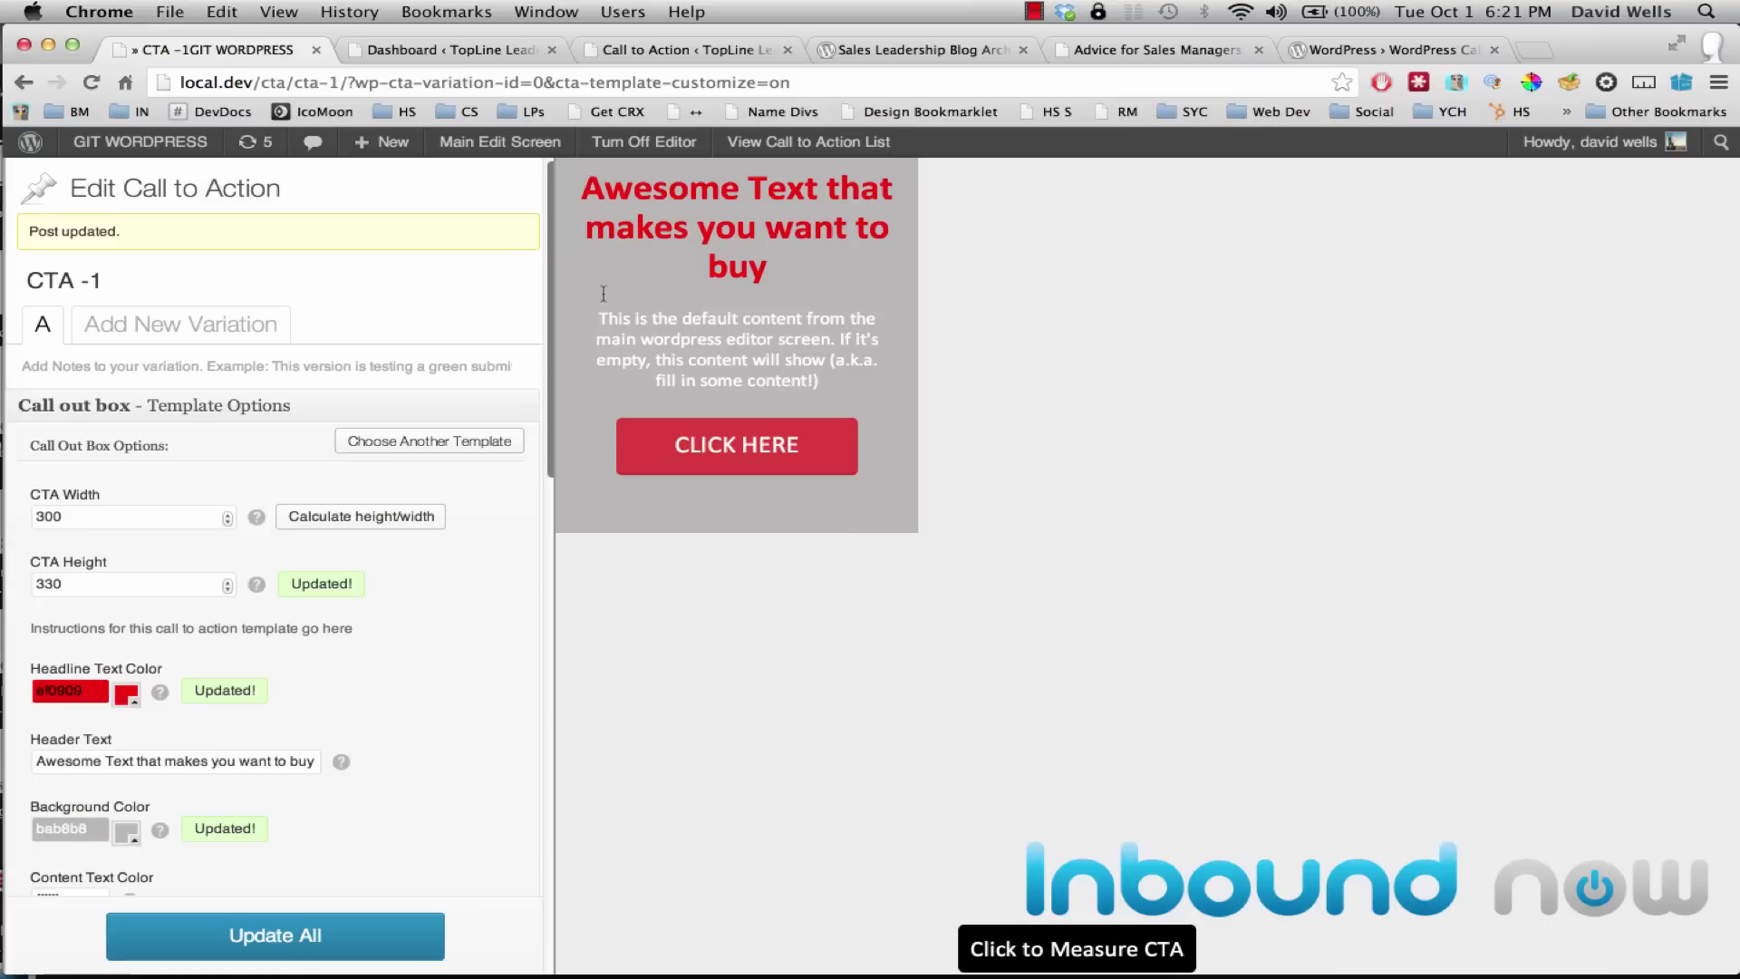
scroll(260, 513, down, 3)
scroll(260, 513, up, 3)
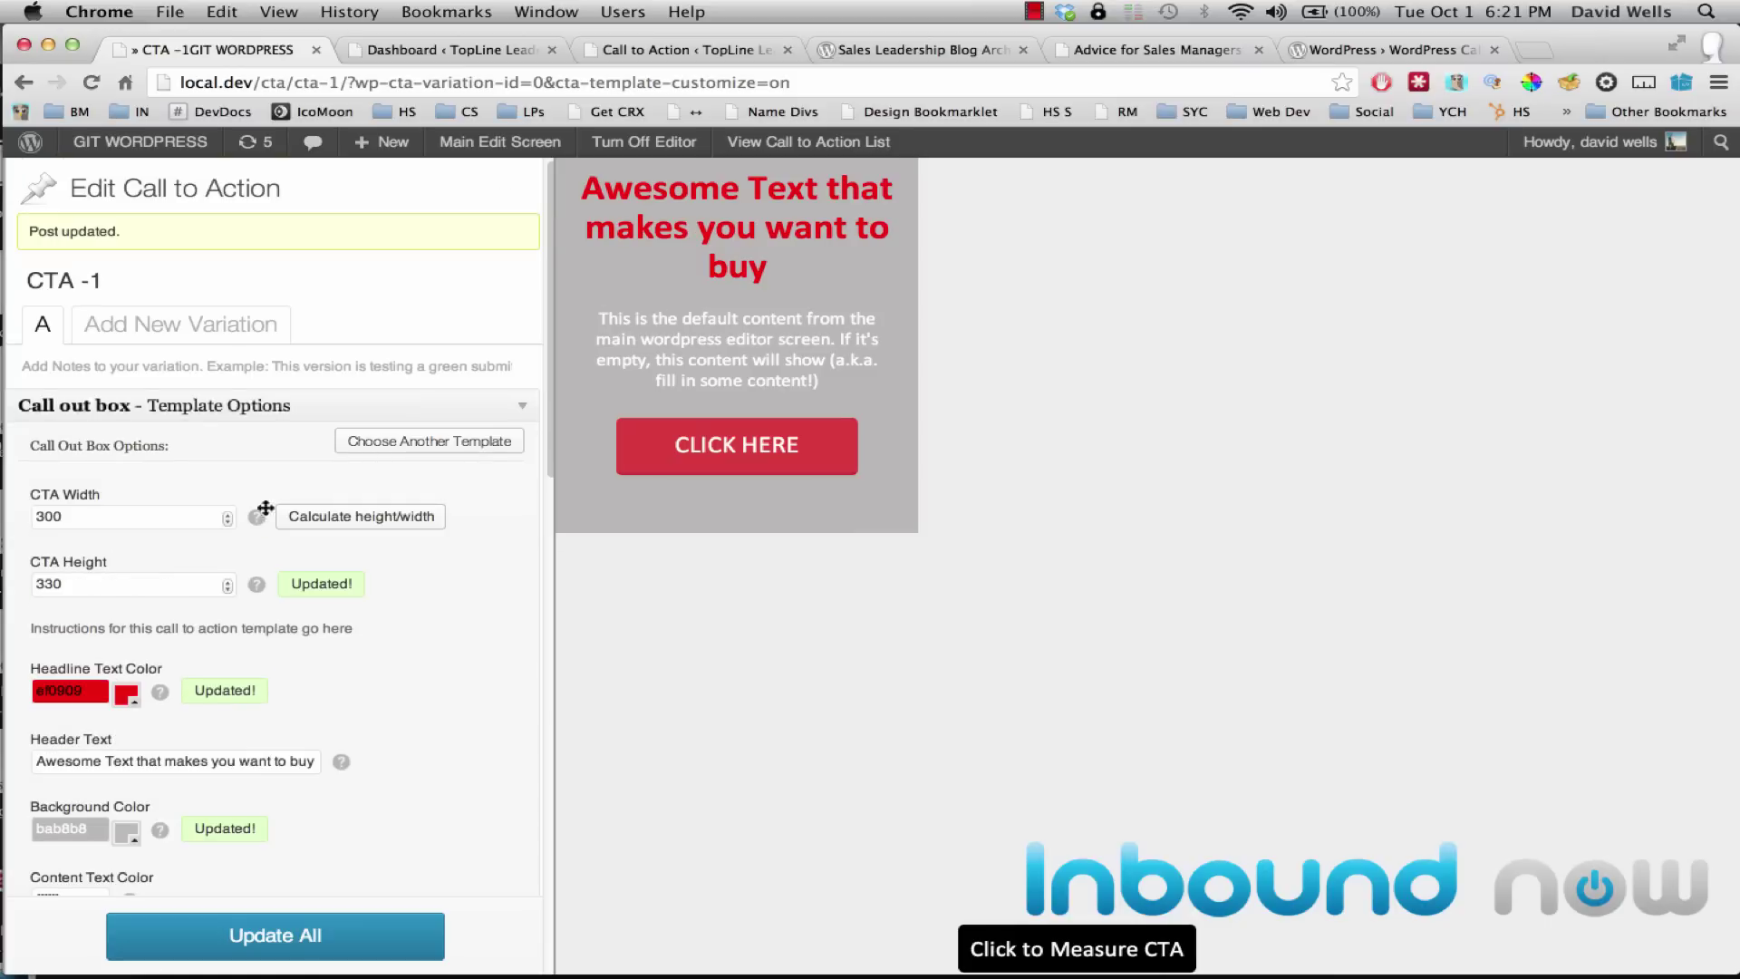
Step: Open the most recent Test Post, dated 2013/09/25, for editing from the site's list of posts
mouse_move(147, 150)
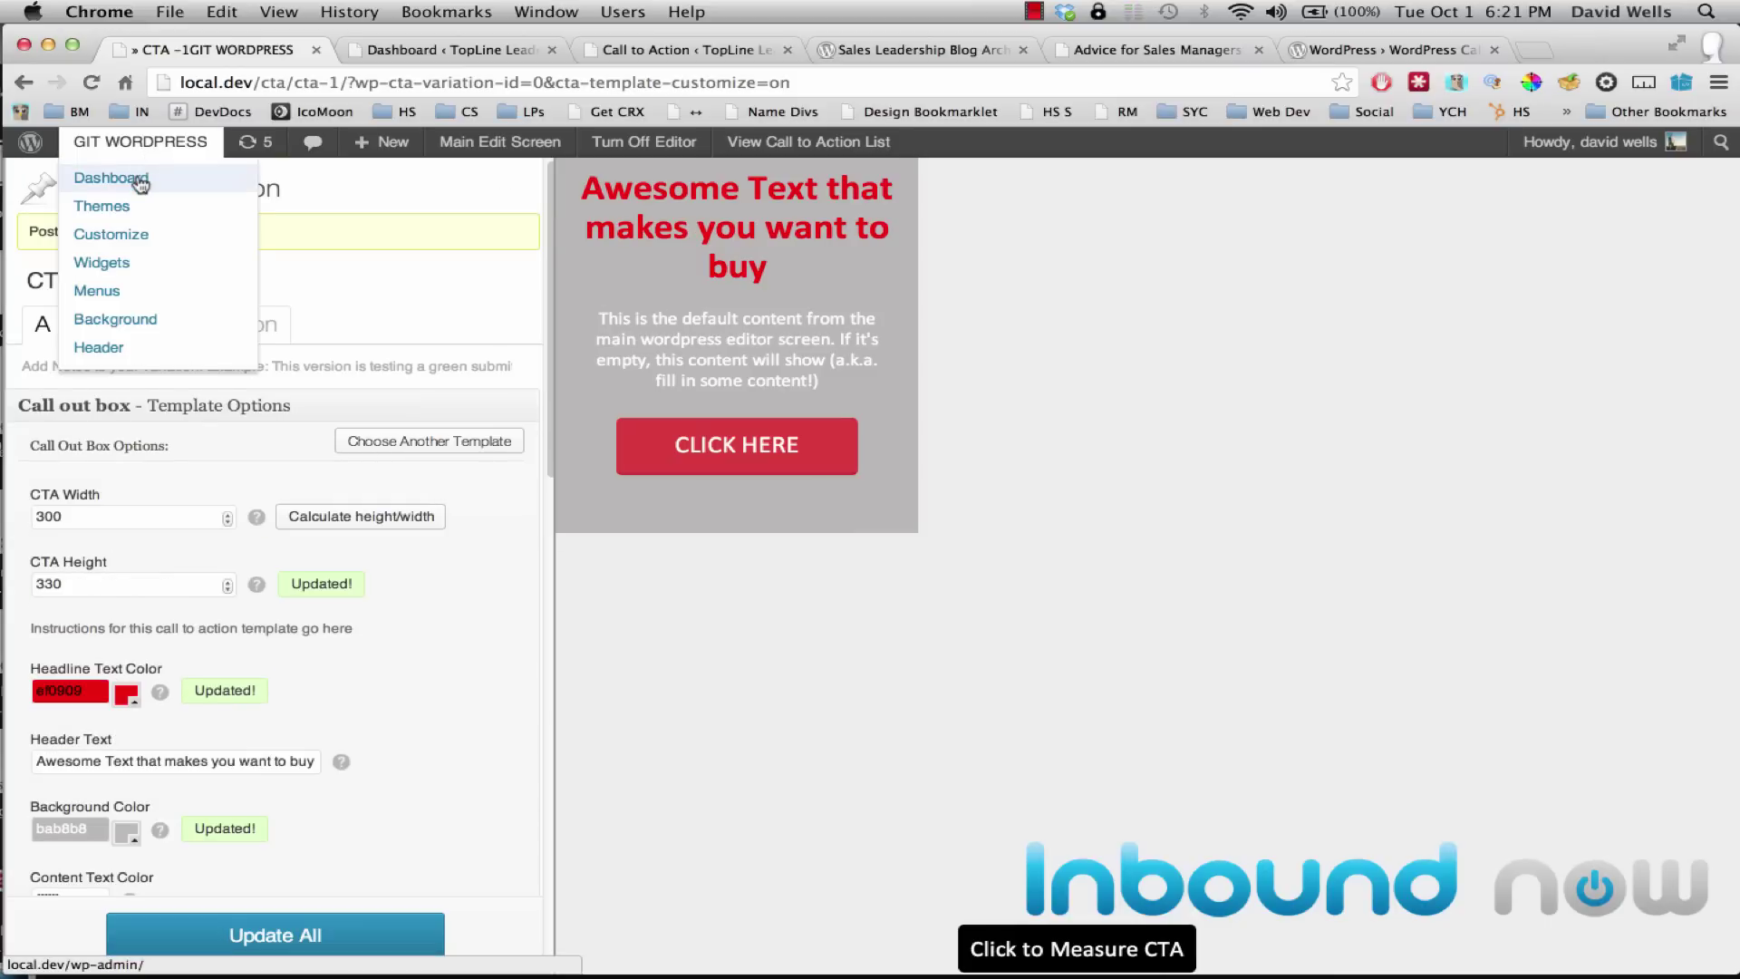
click(142, 184)
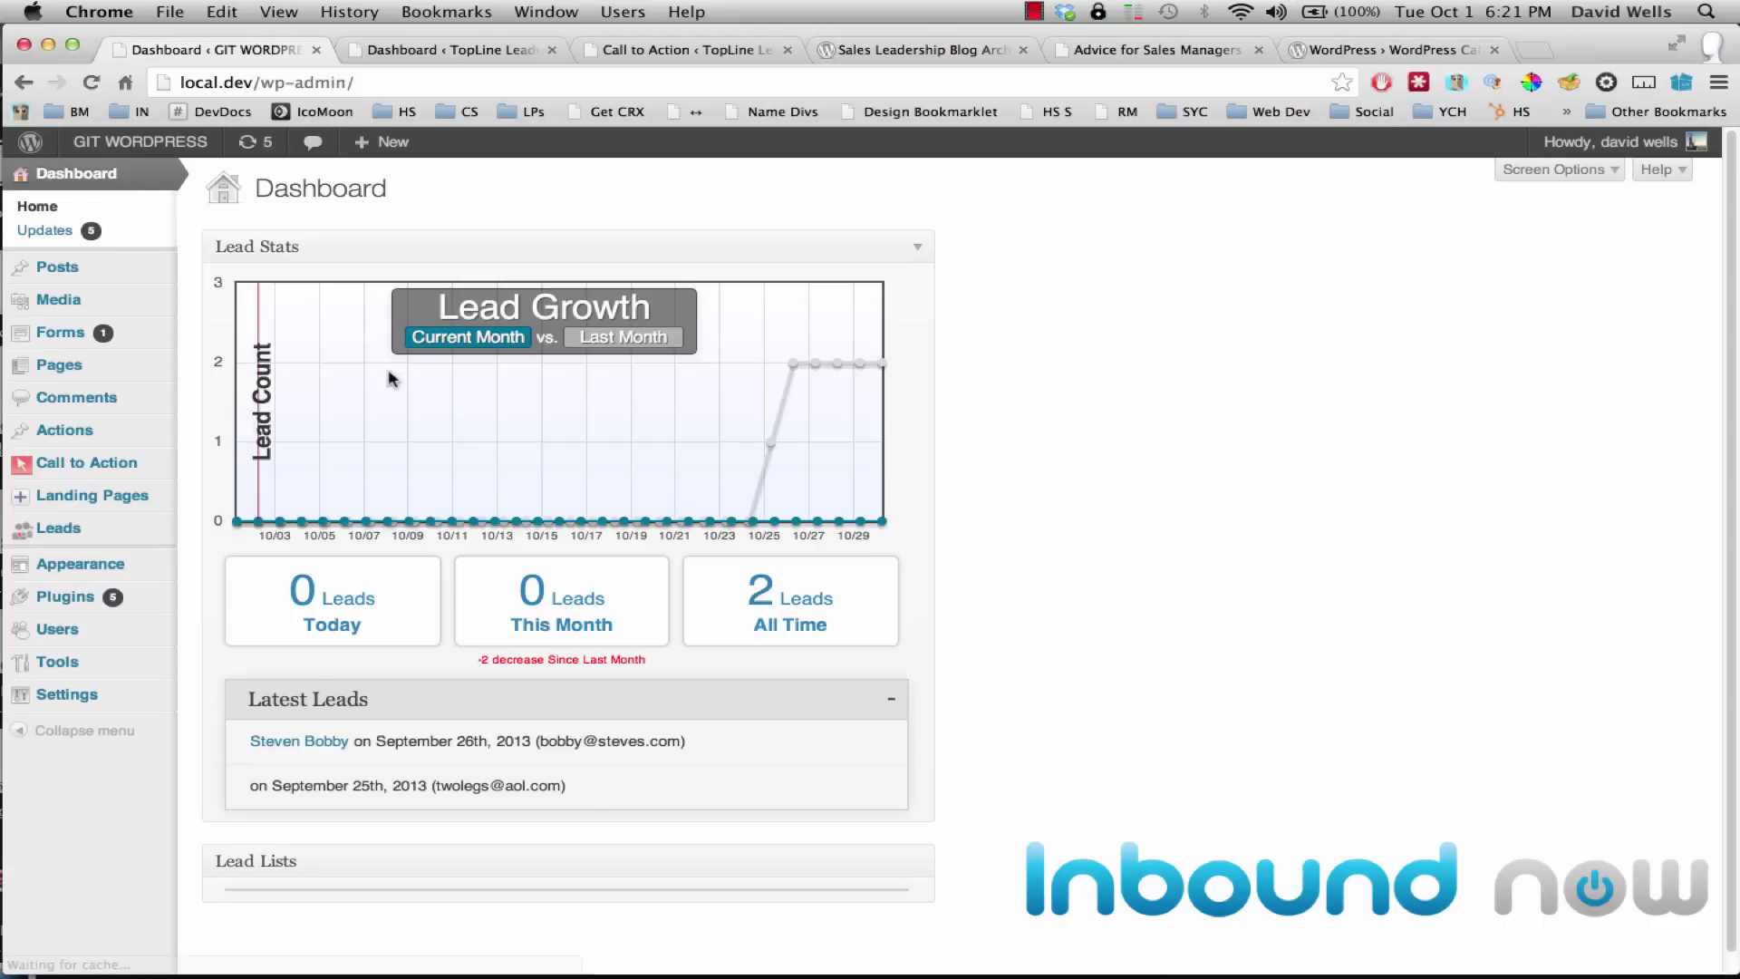
mouse_move(117, 263)
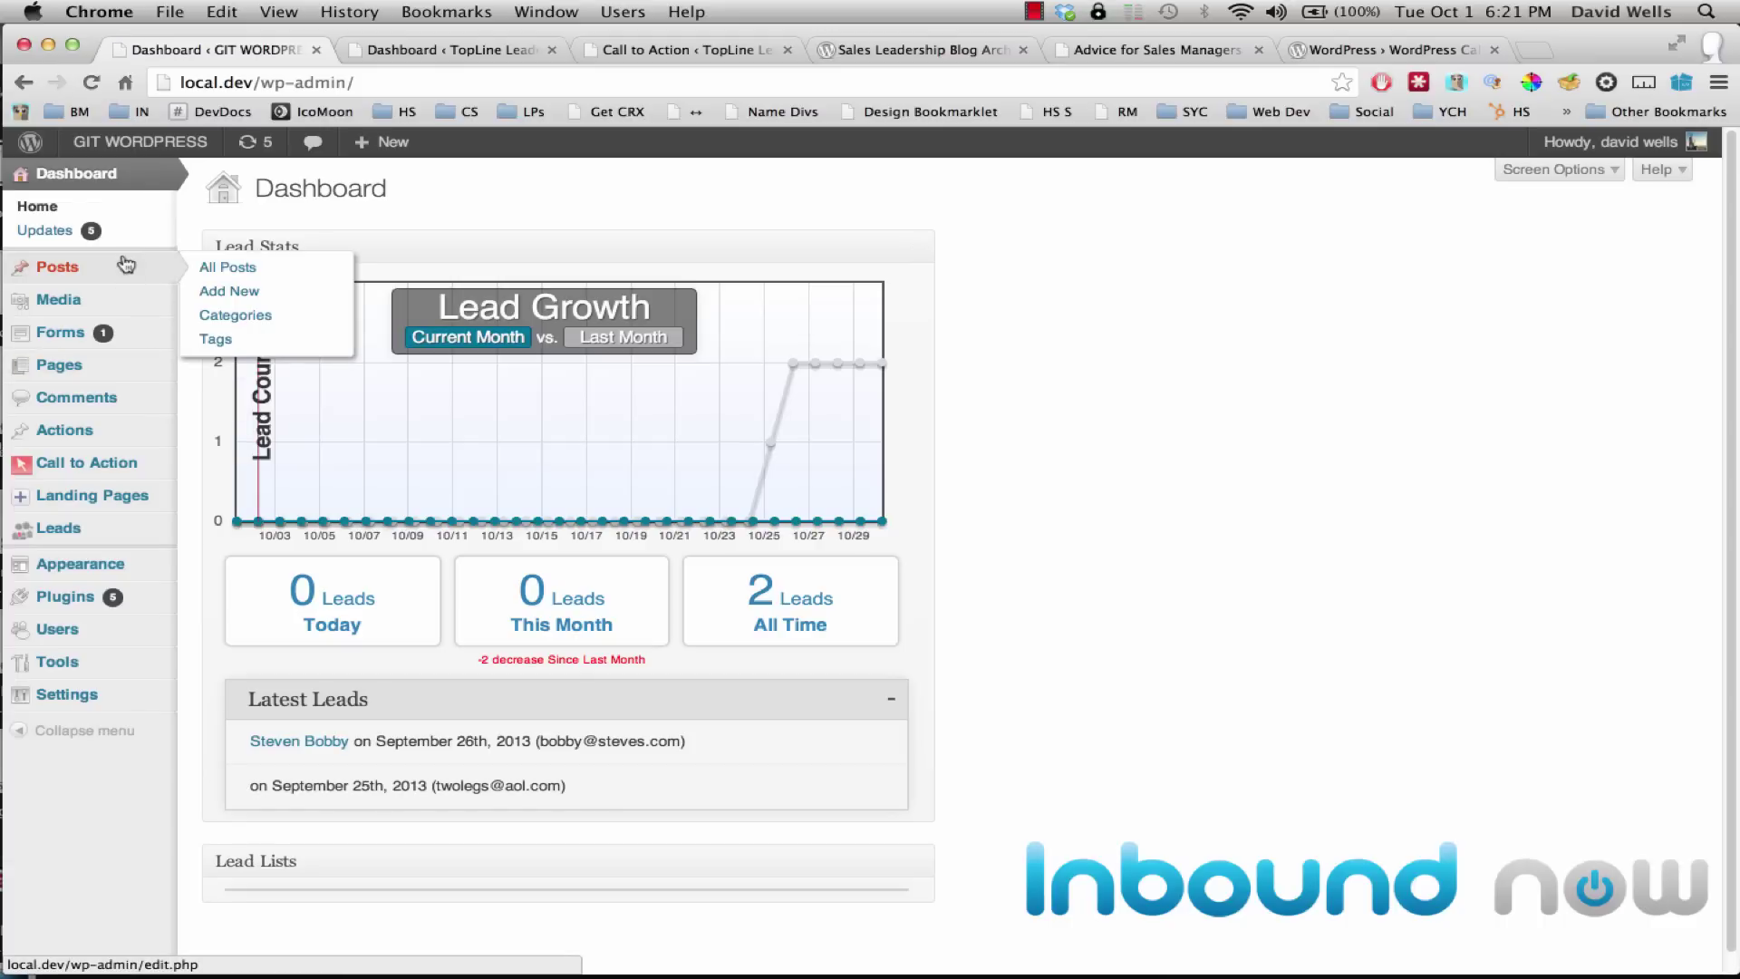
click(243, 270)
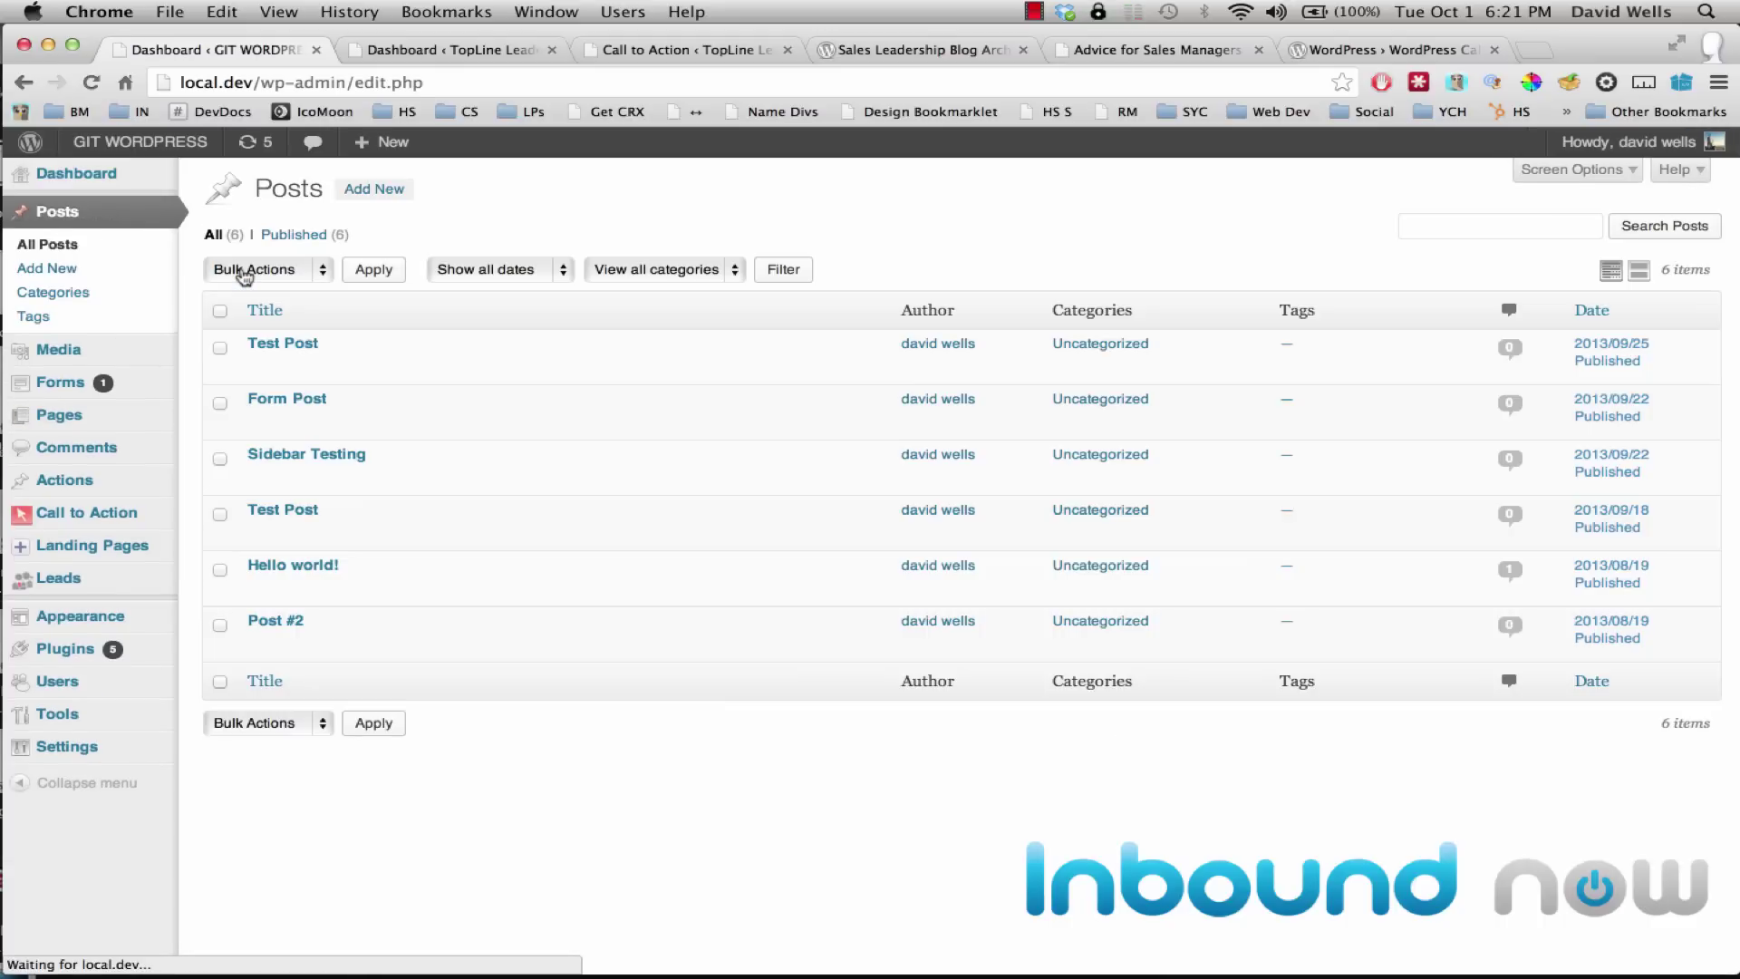
click(261, 366)
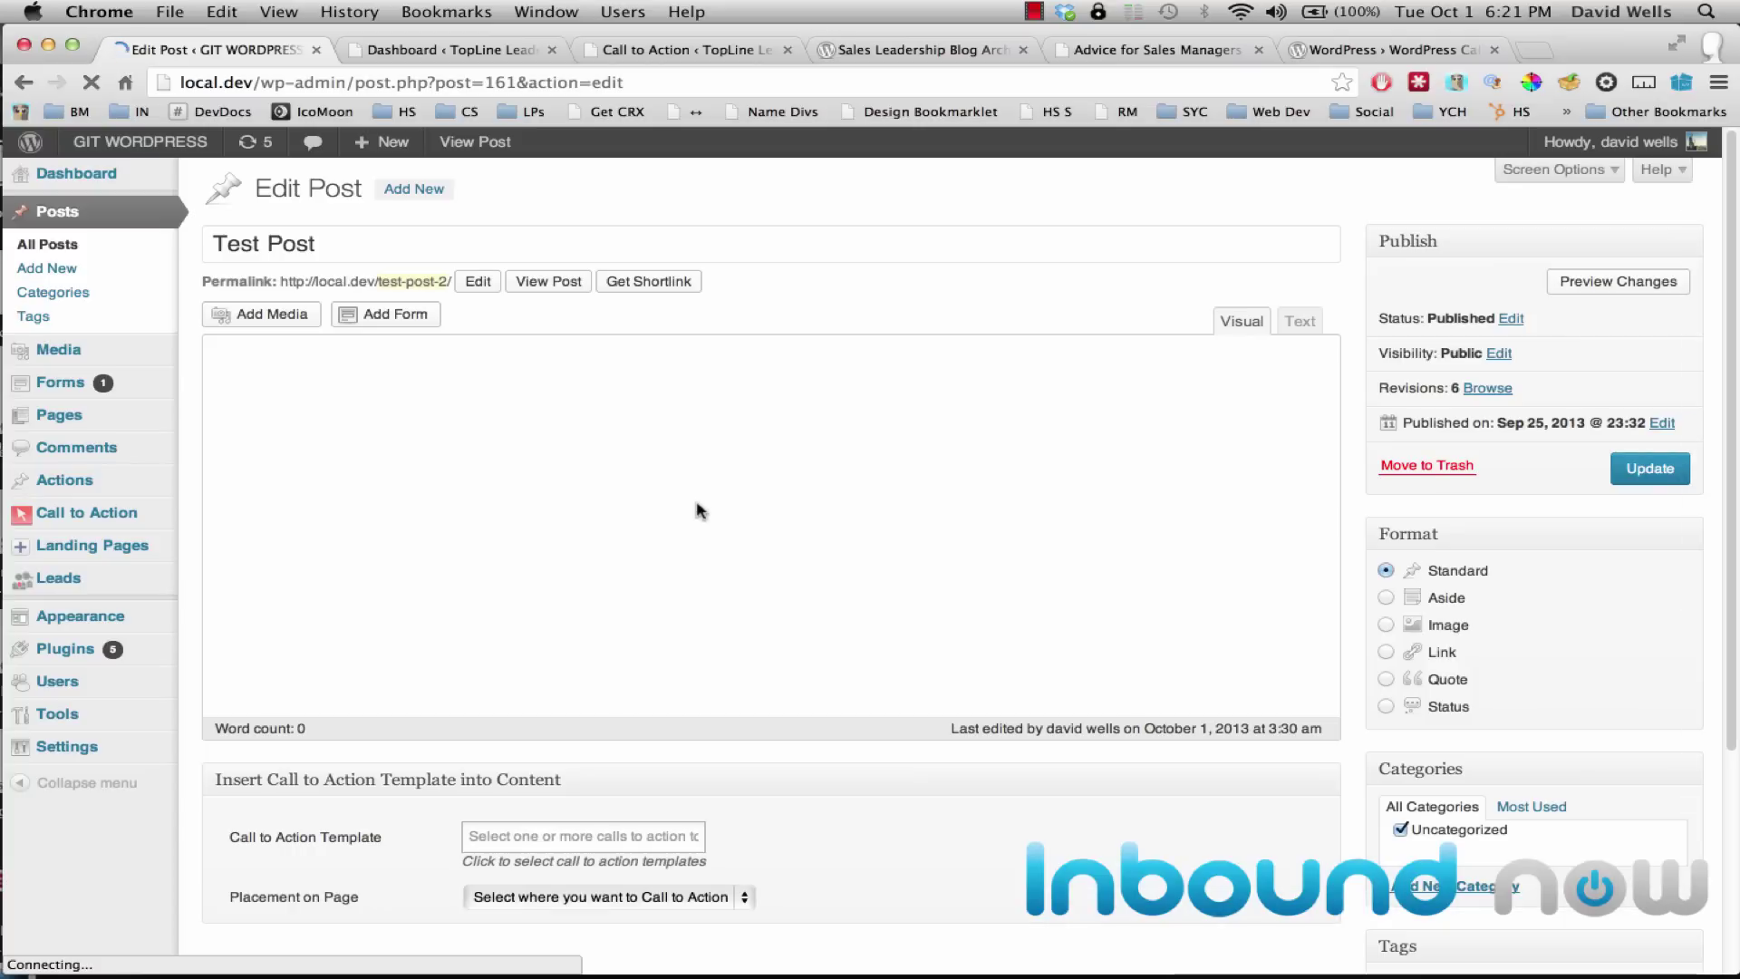
Step: Replace the whole content of Test Post with two paragraphs of Lorem ipsum placeholder text
click(875, 668)
key(super+a)
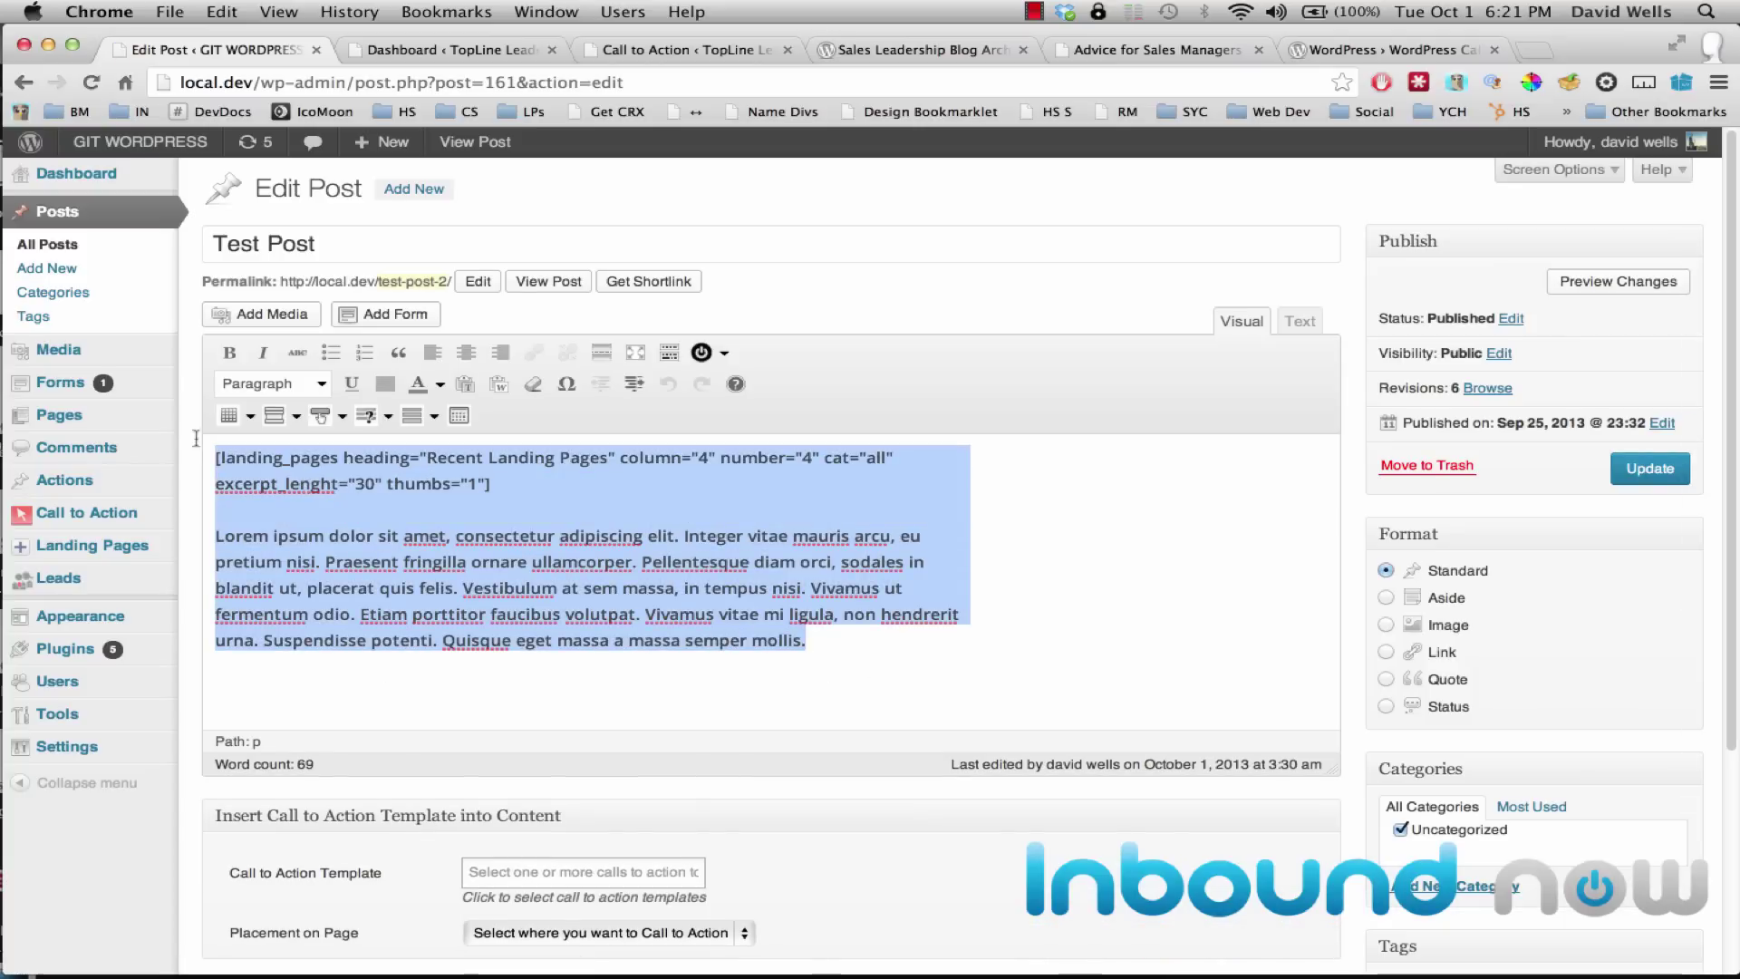
key(BackSpace)
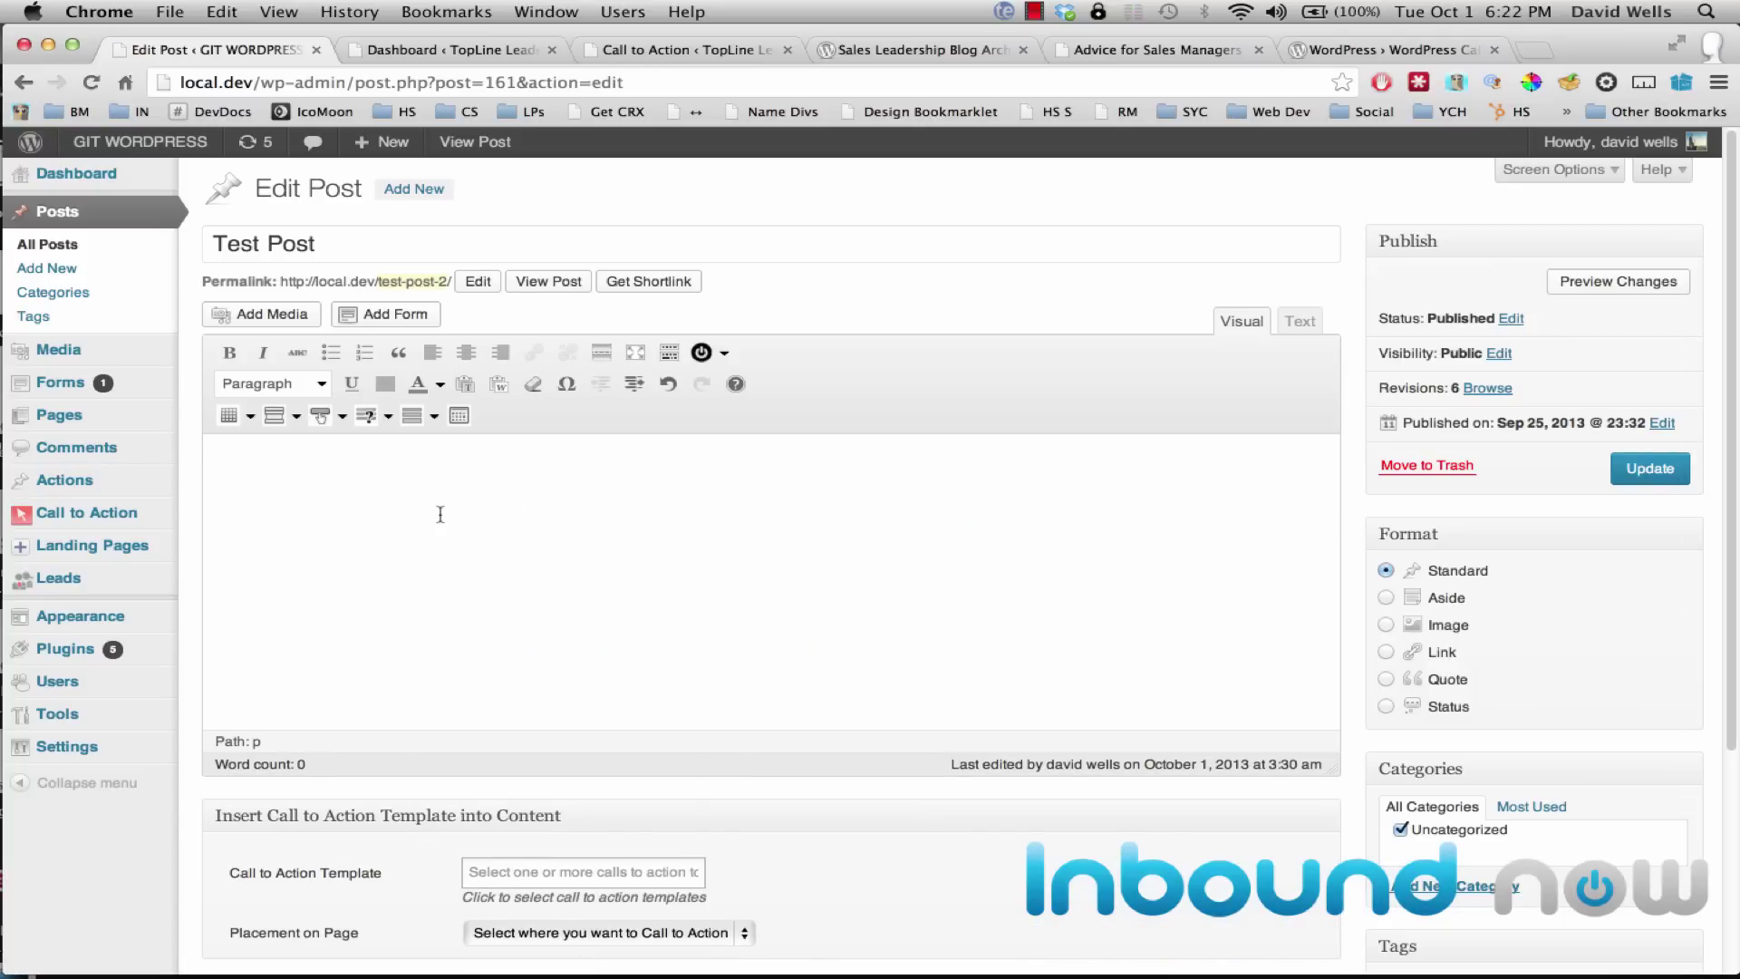
text(lorm)
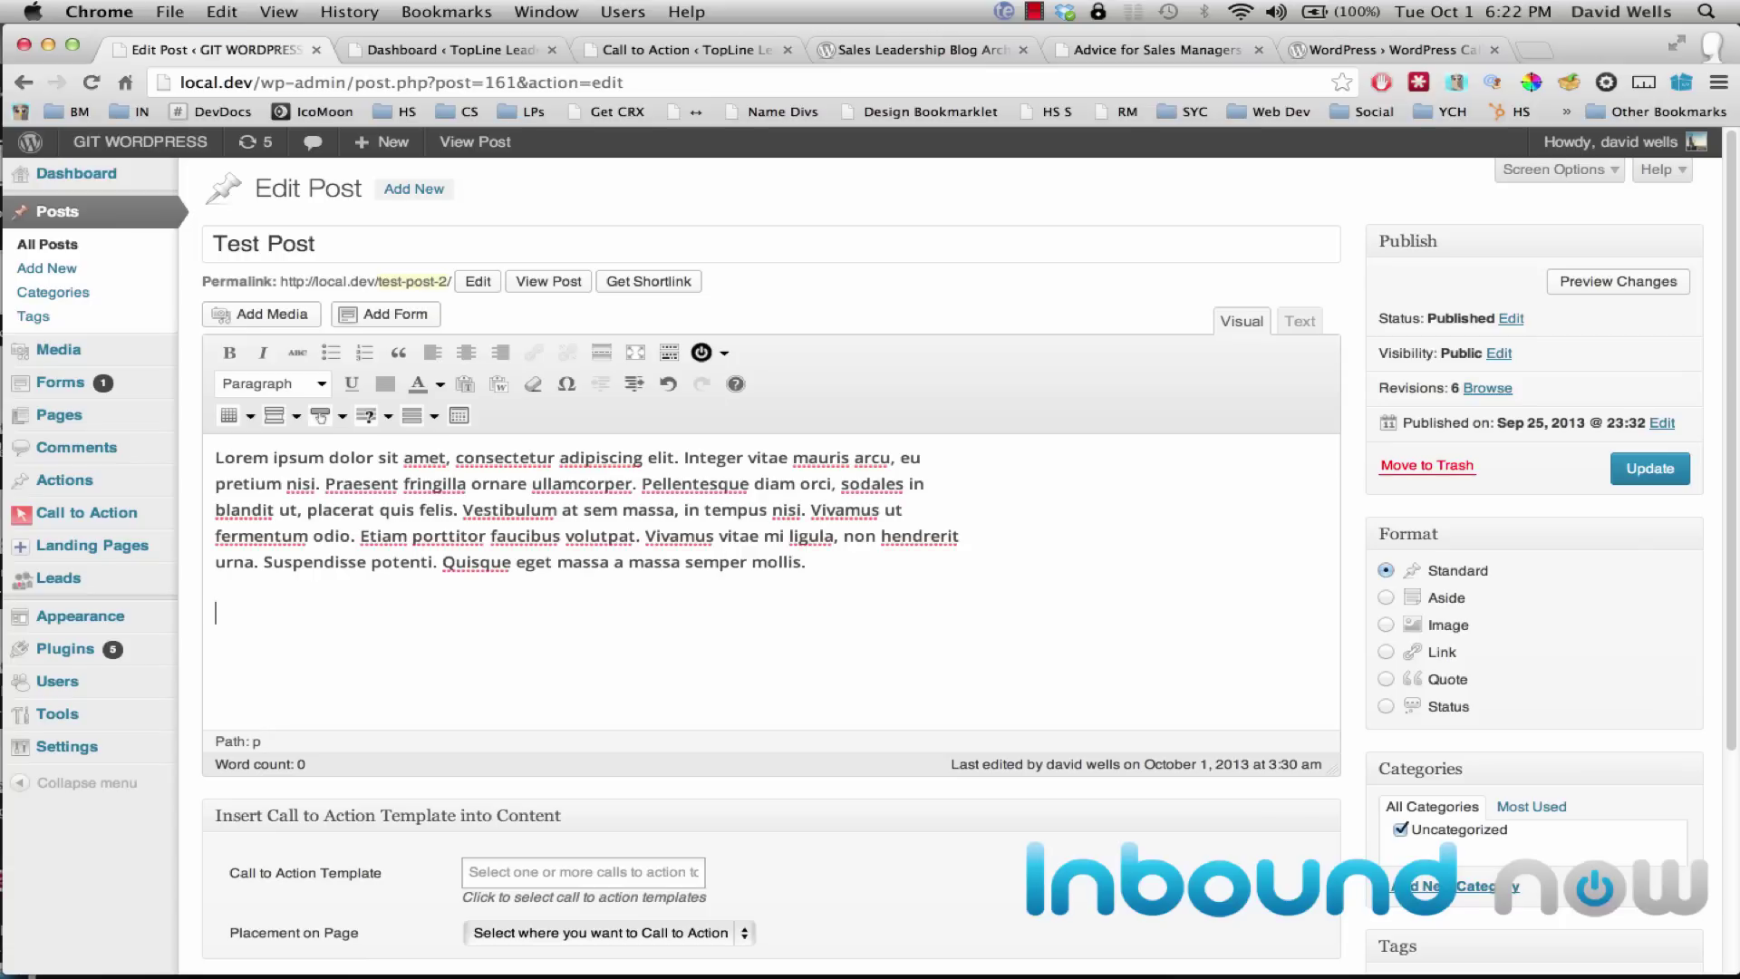
text(lorm)
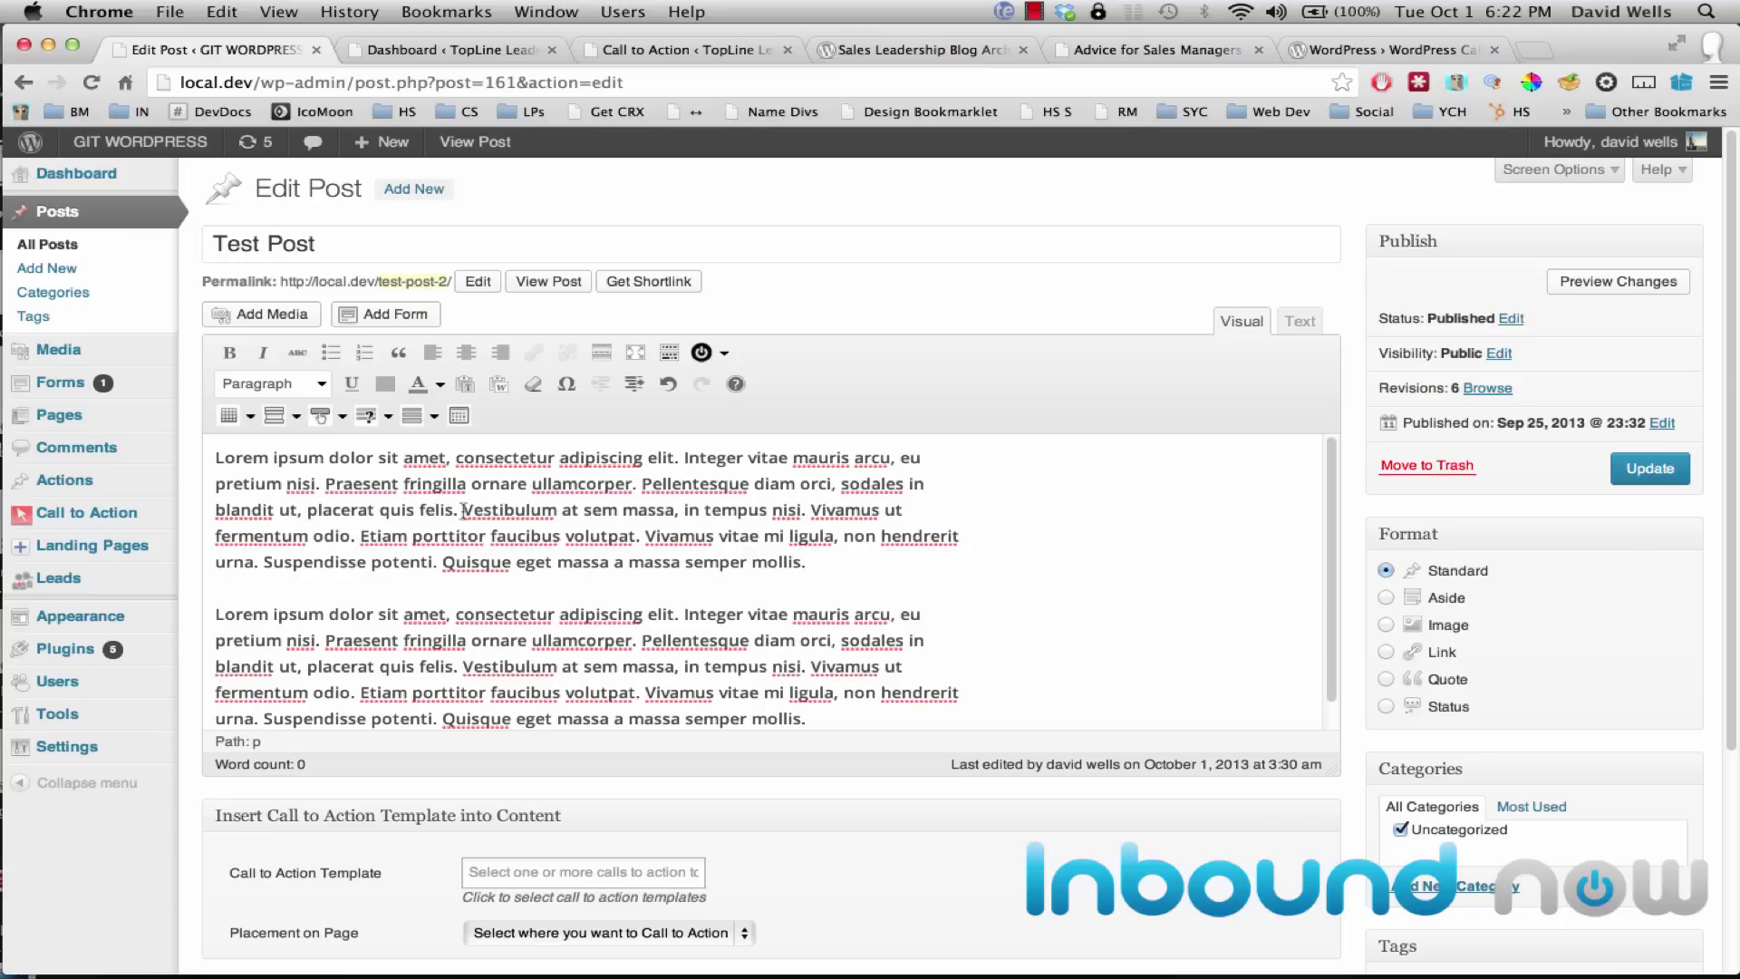
Step: Assign CTA -1 as the post's call to action template and check its popup preview
scroll(650, 333, down, 3)
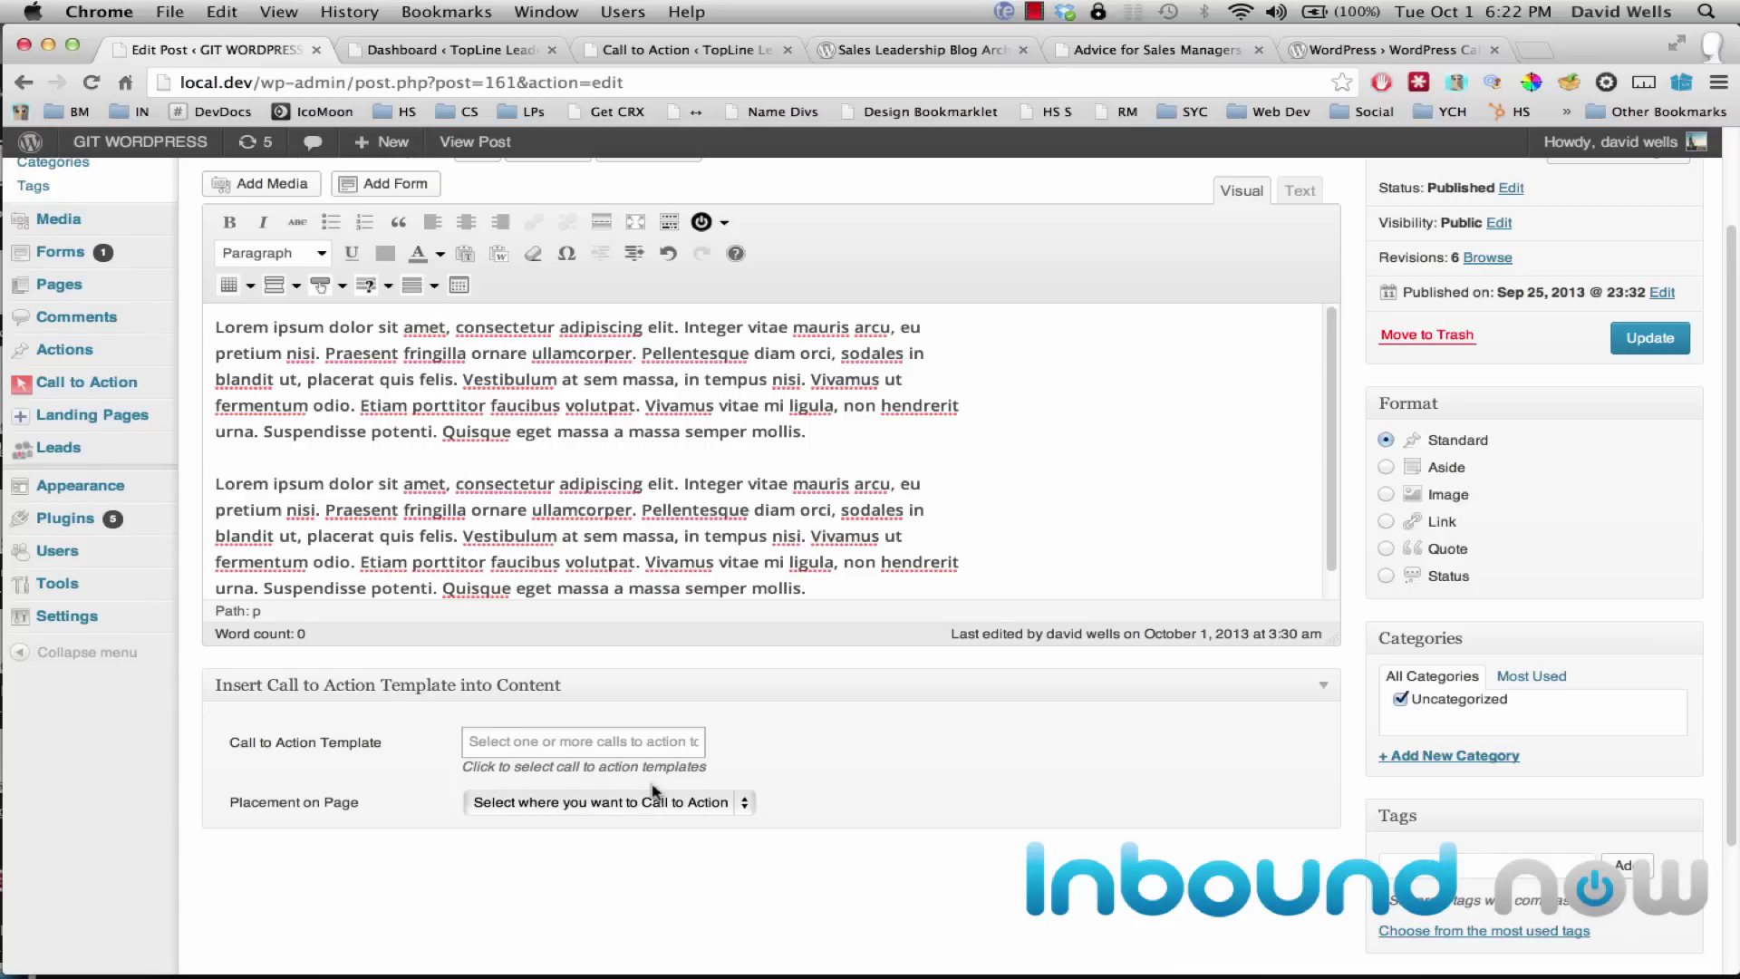
click(532, 738)
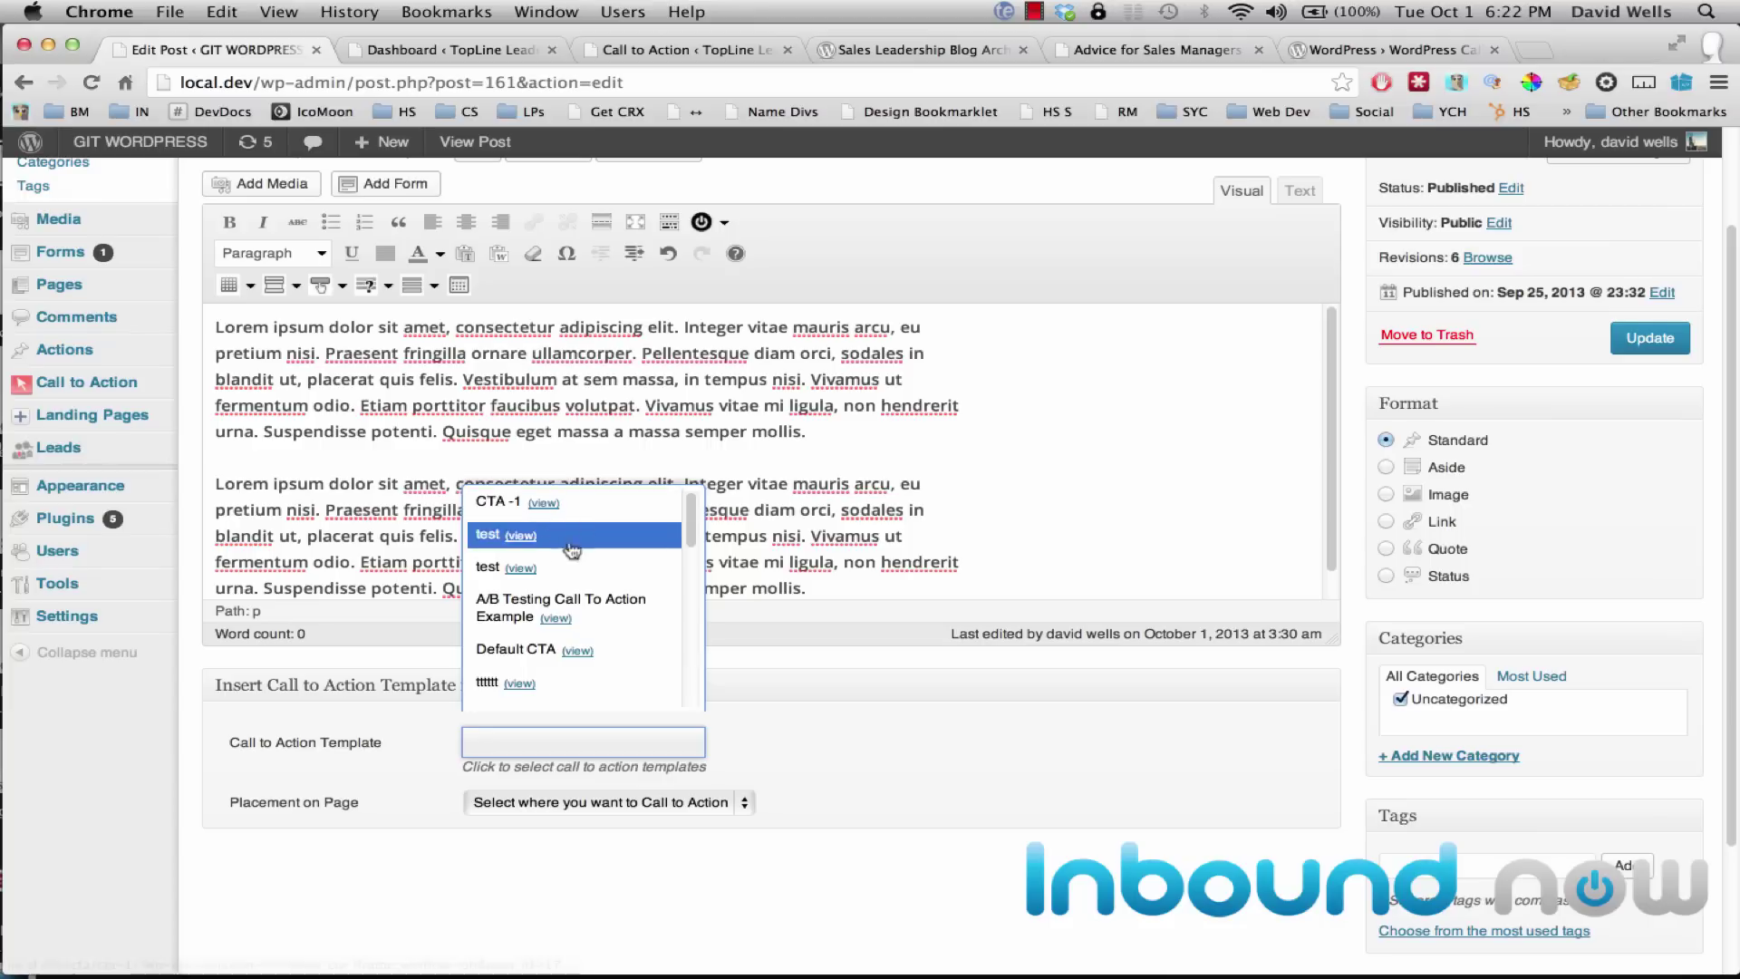
scroll(555, 711, down, 5)
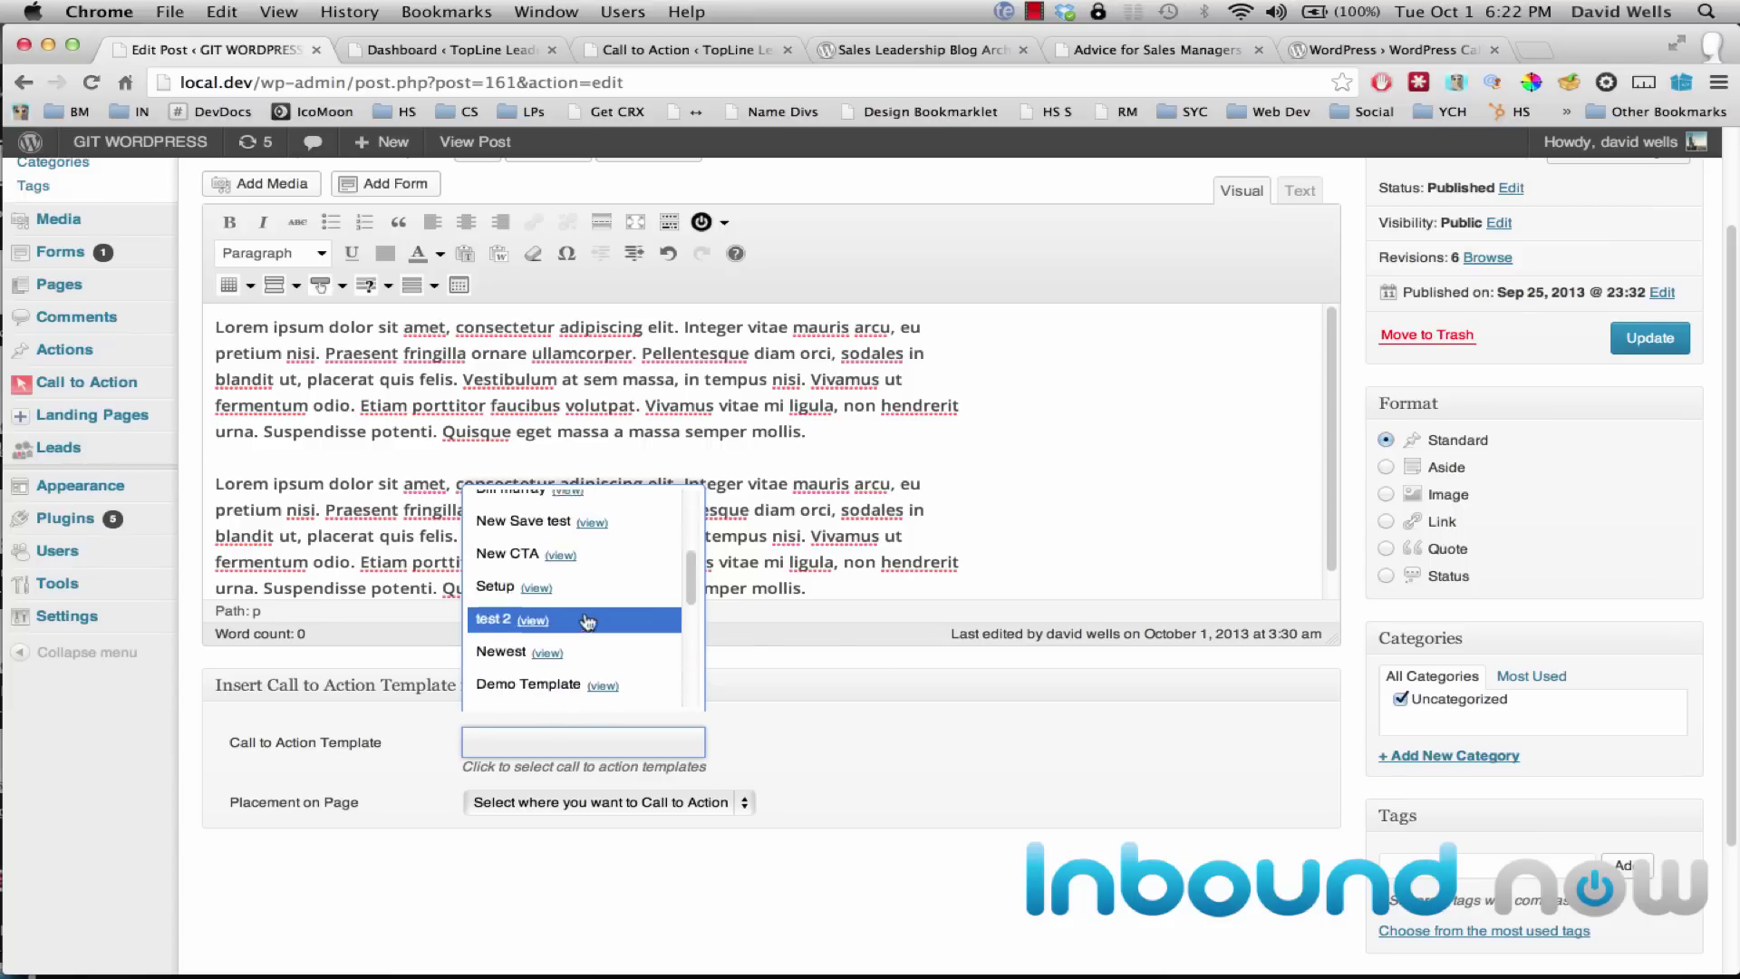
scroll(562, 689, up, 10)
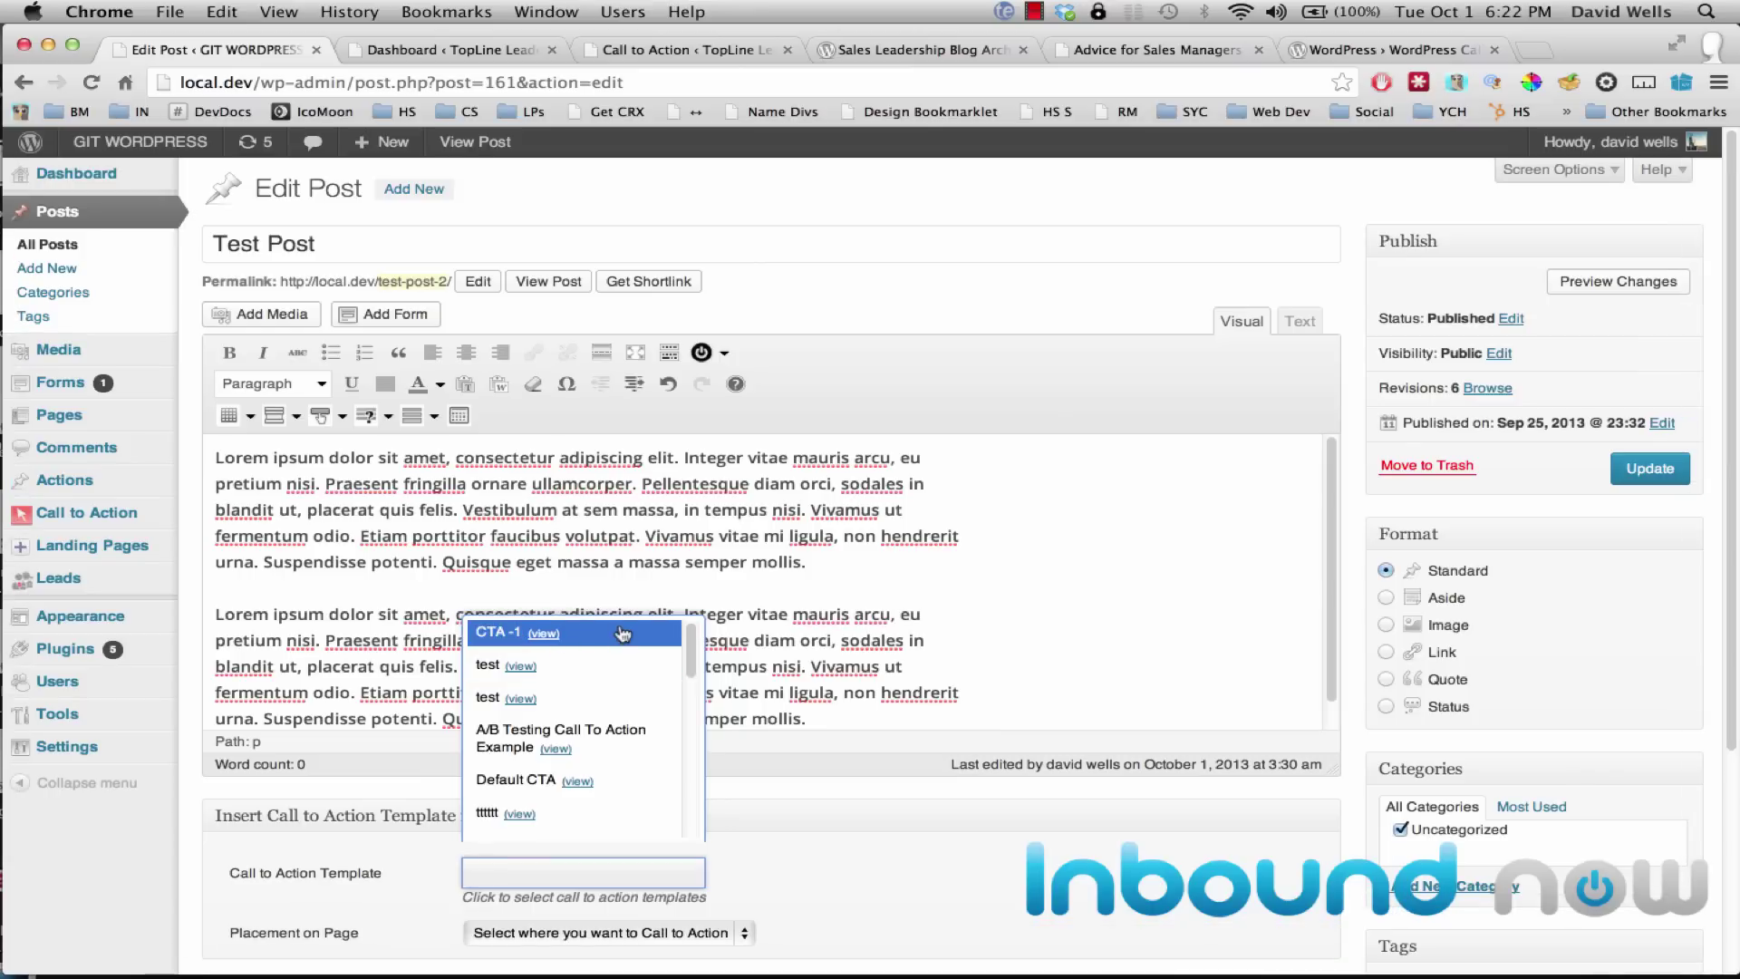
click(546, 635)
click(559, 876)
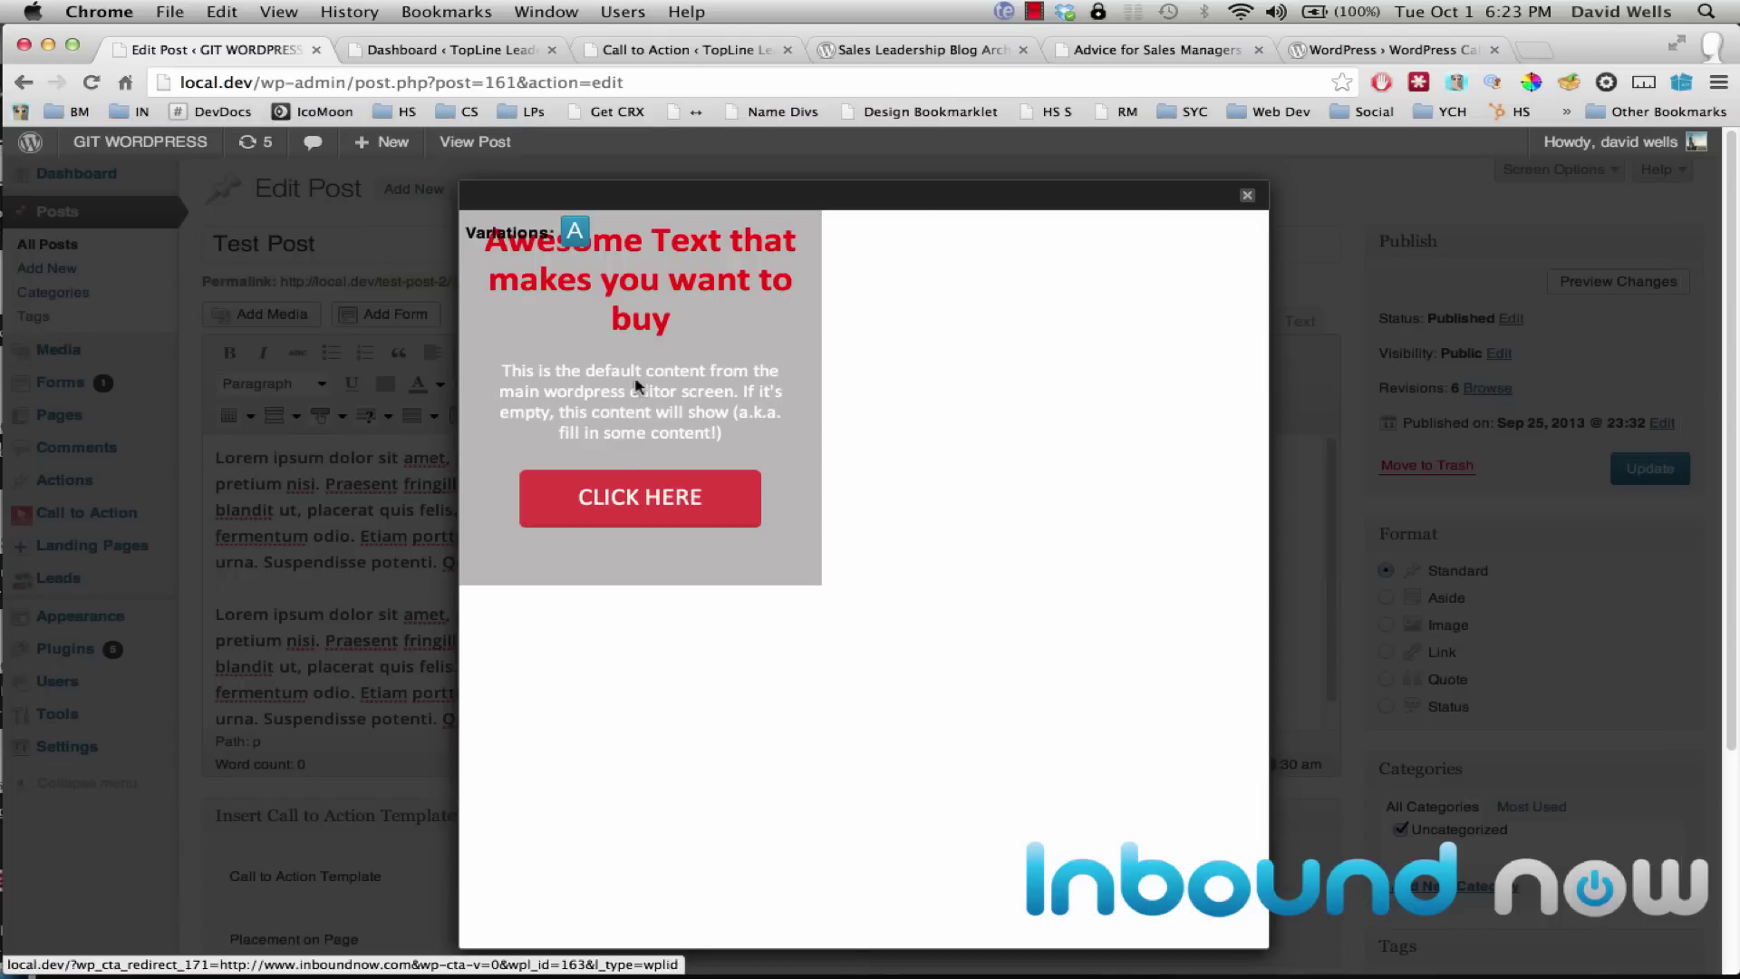
click(1246, 200)
Step: Set the call to action's placement to Above the Content and update the post
scroll(973, 815, down, 3)
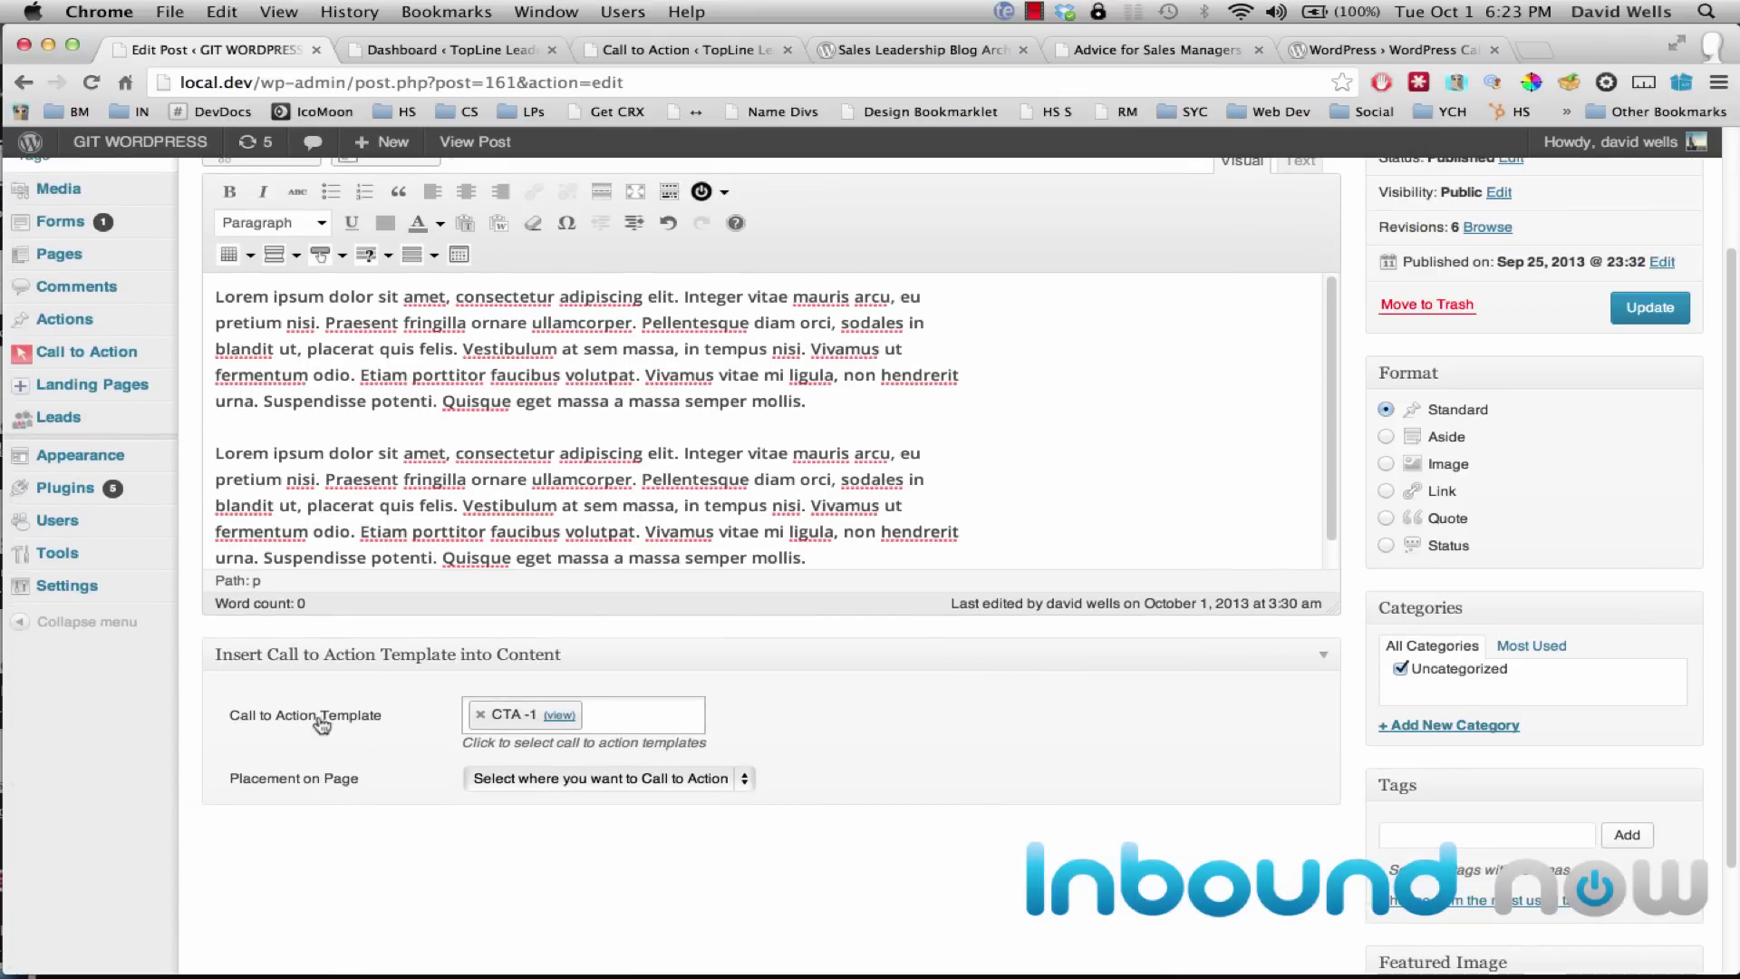
click(672, 781)
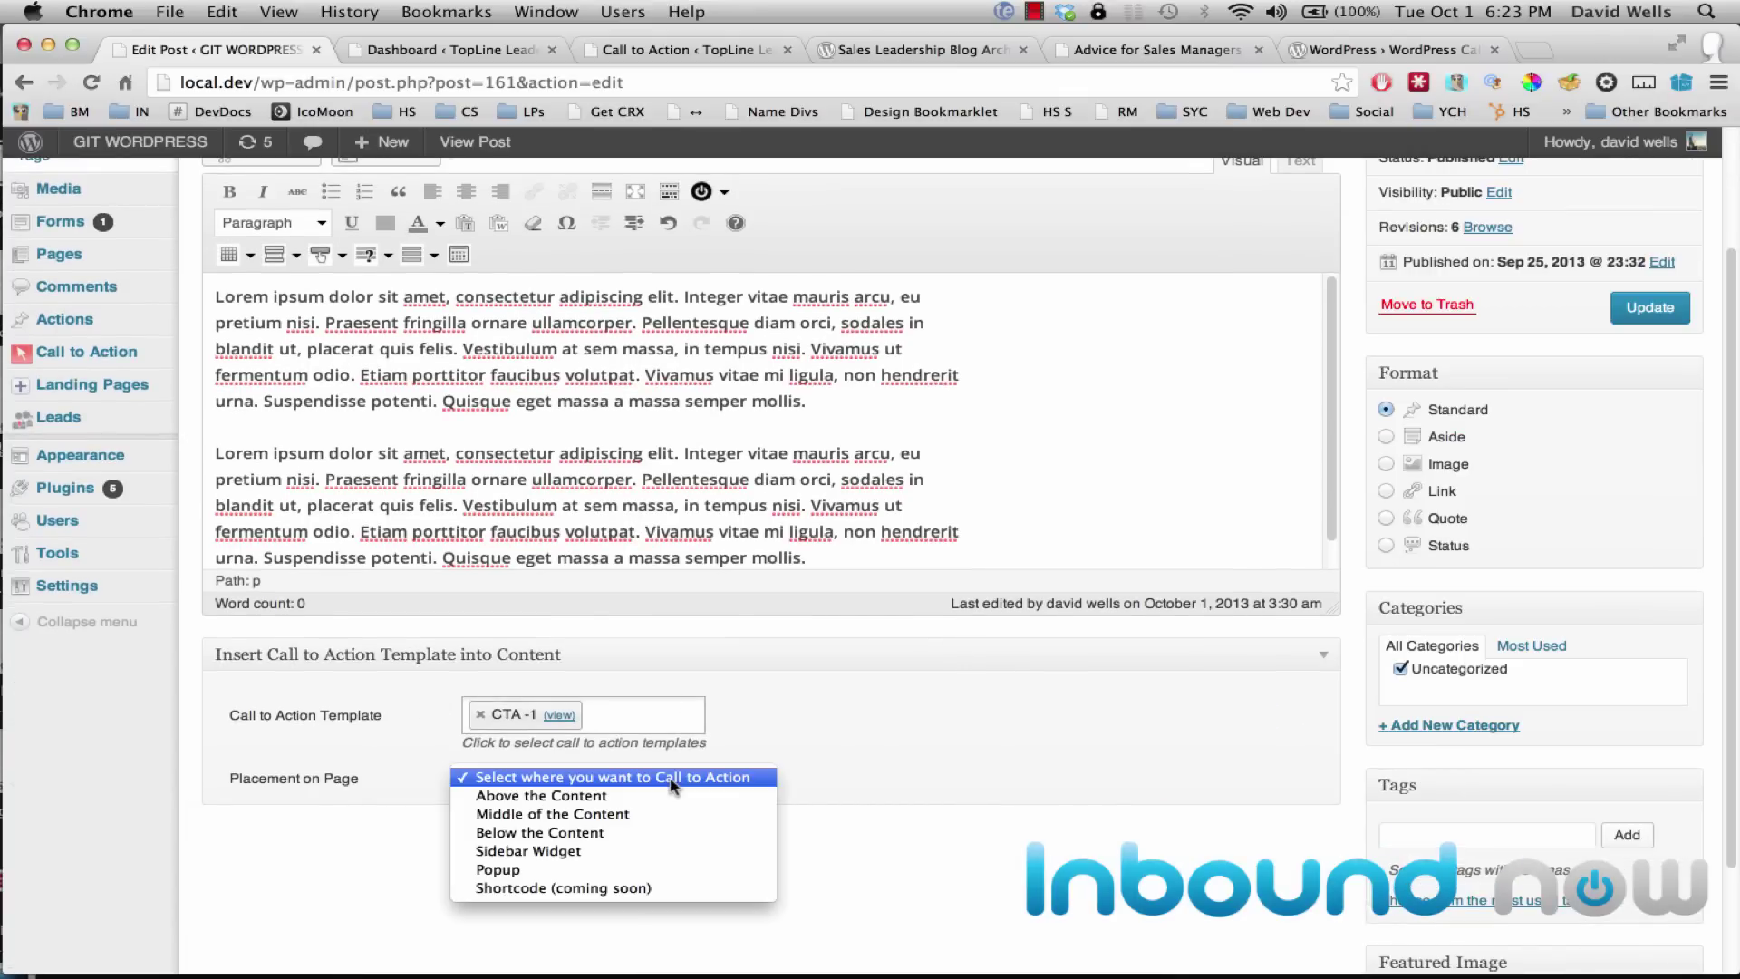
click(624, 804)
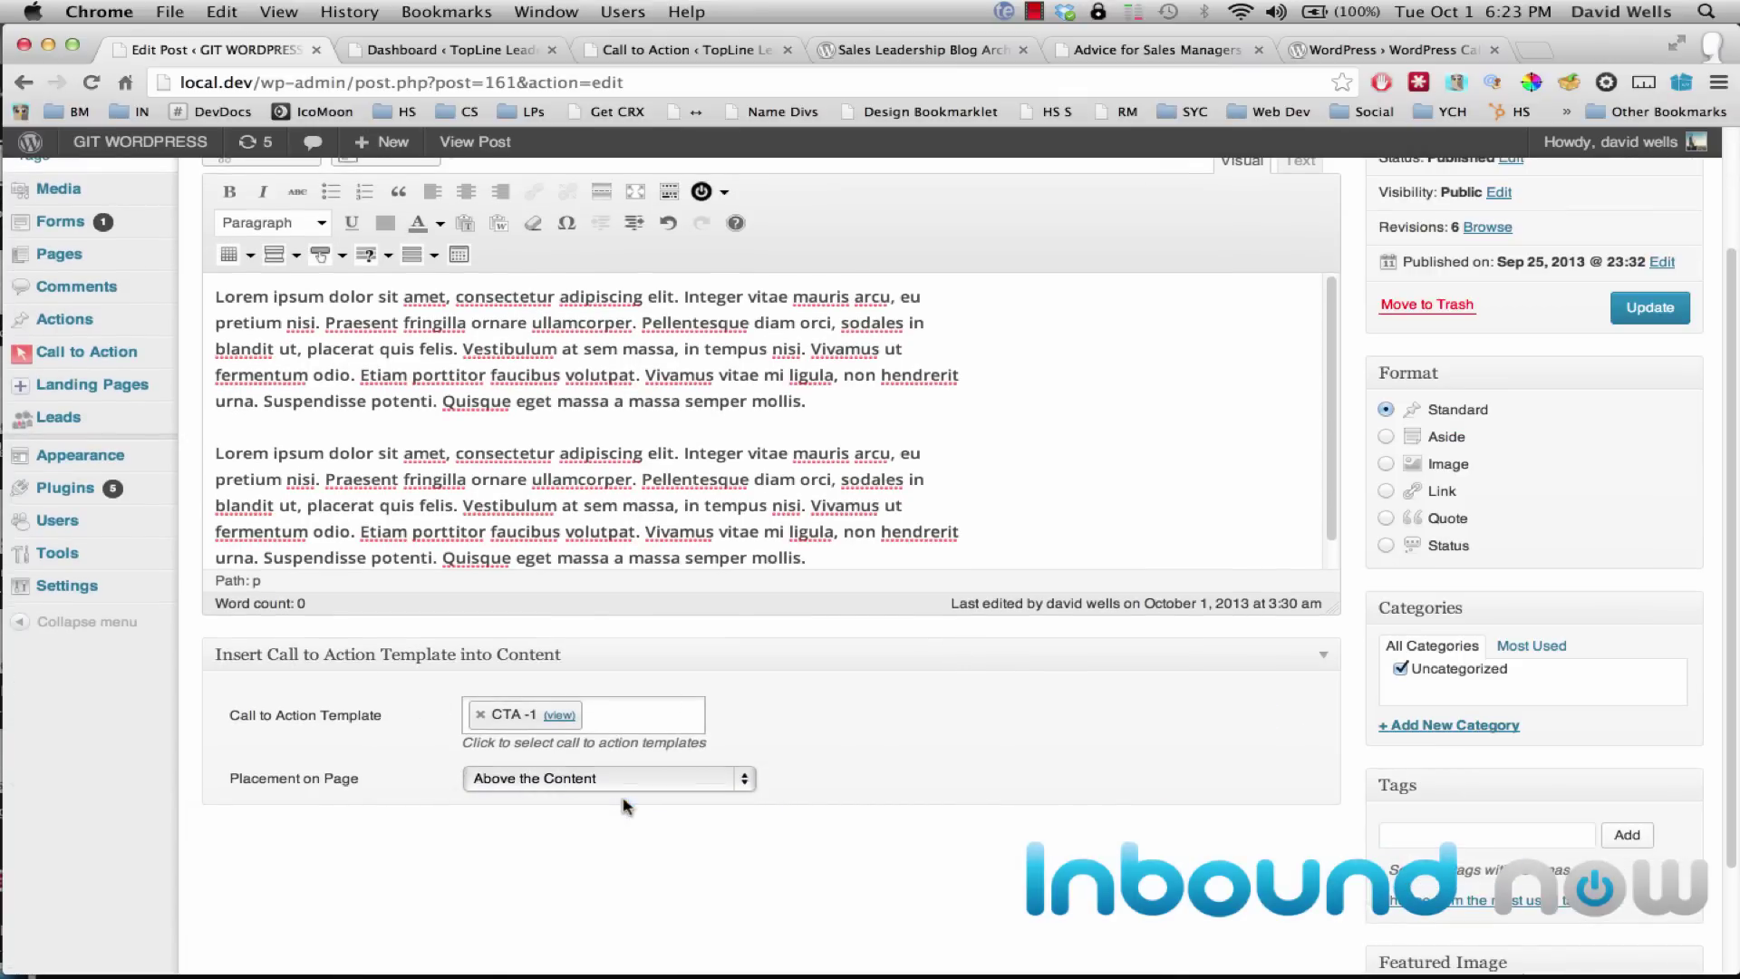
click(1646, 311)
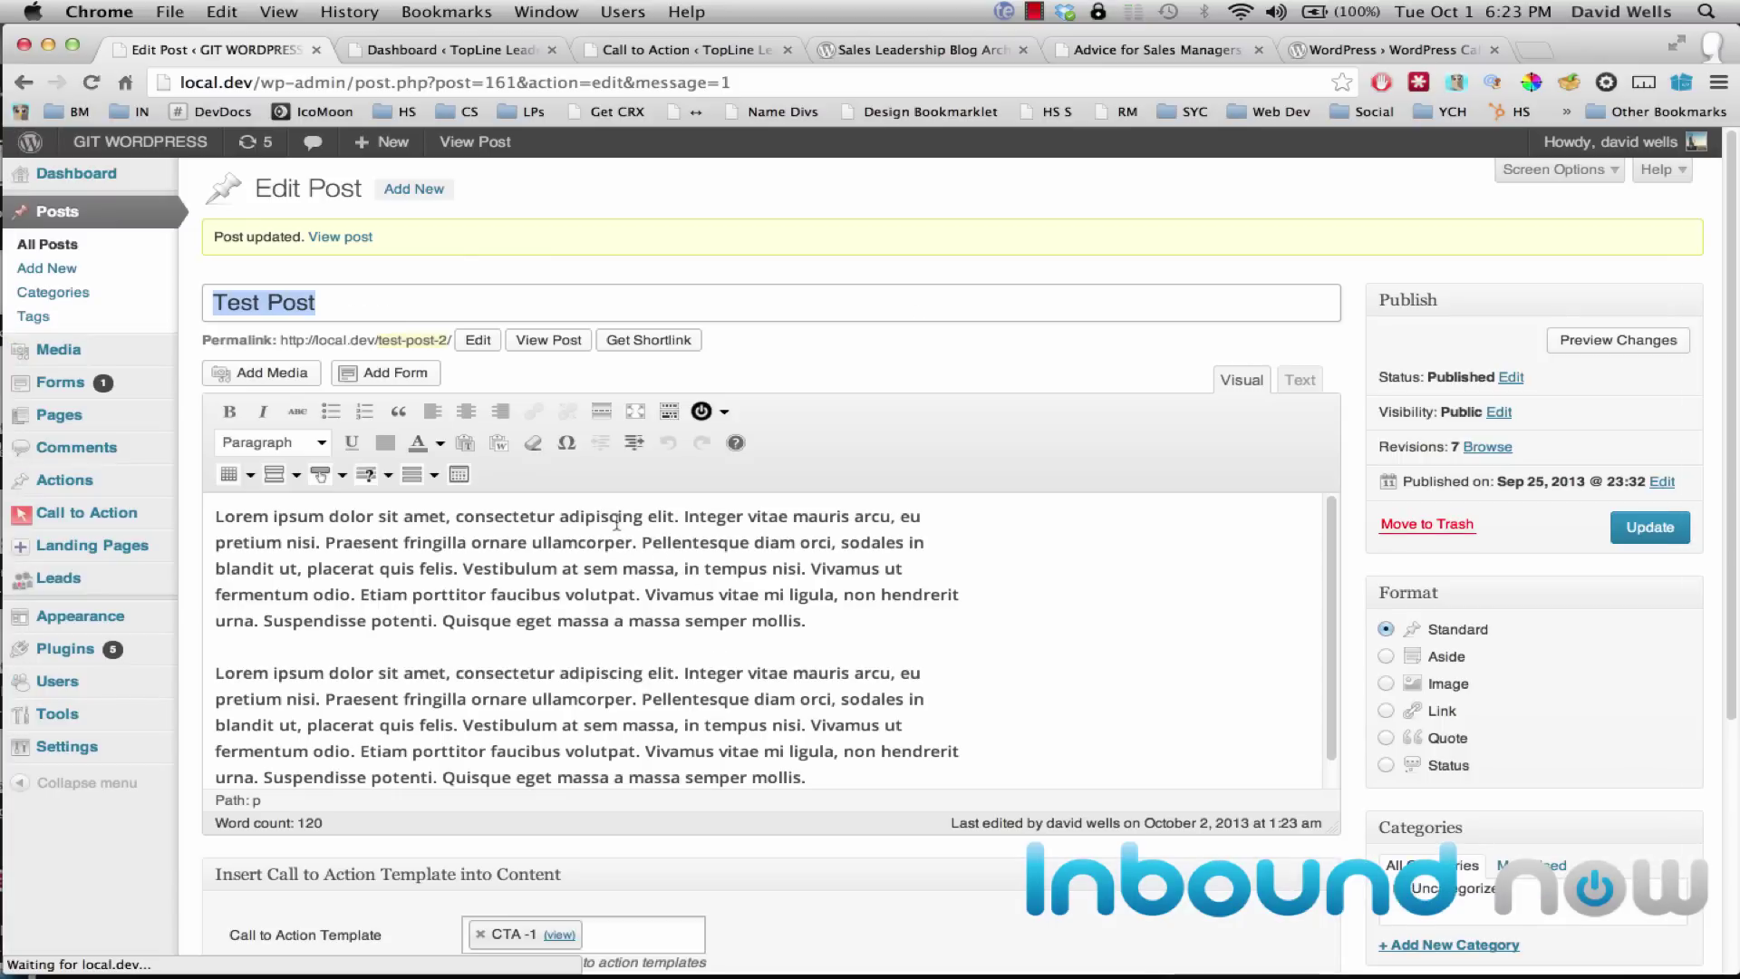
Step: View the published Test Post in a separate tab to examine the call to action's placement, and return to the post editor
super+click(557, 340)
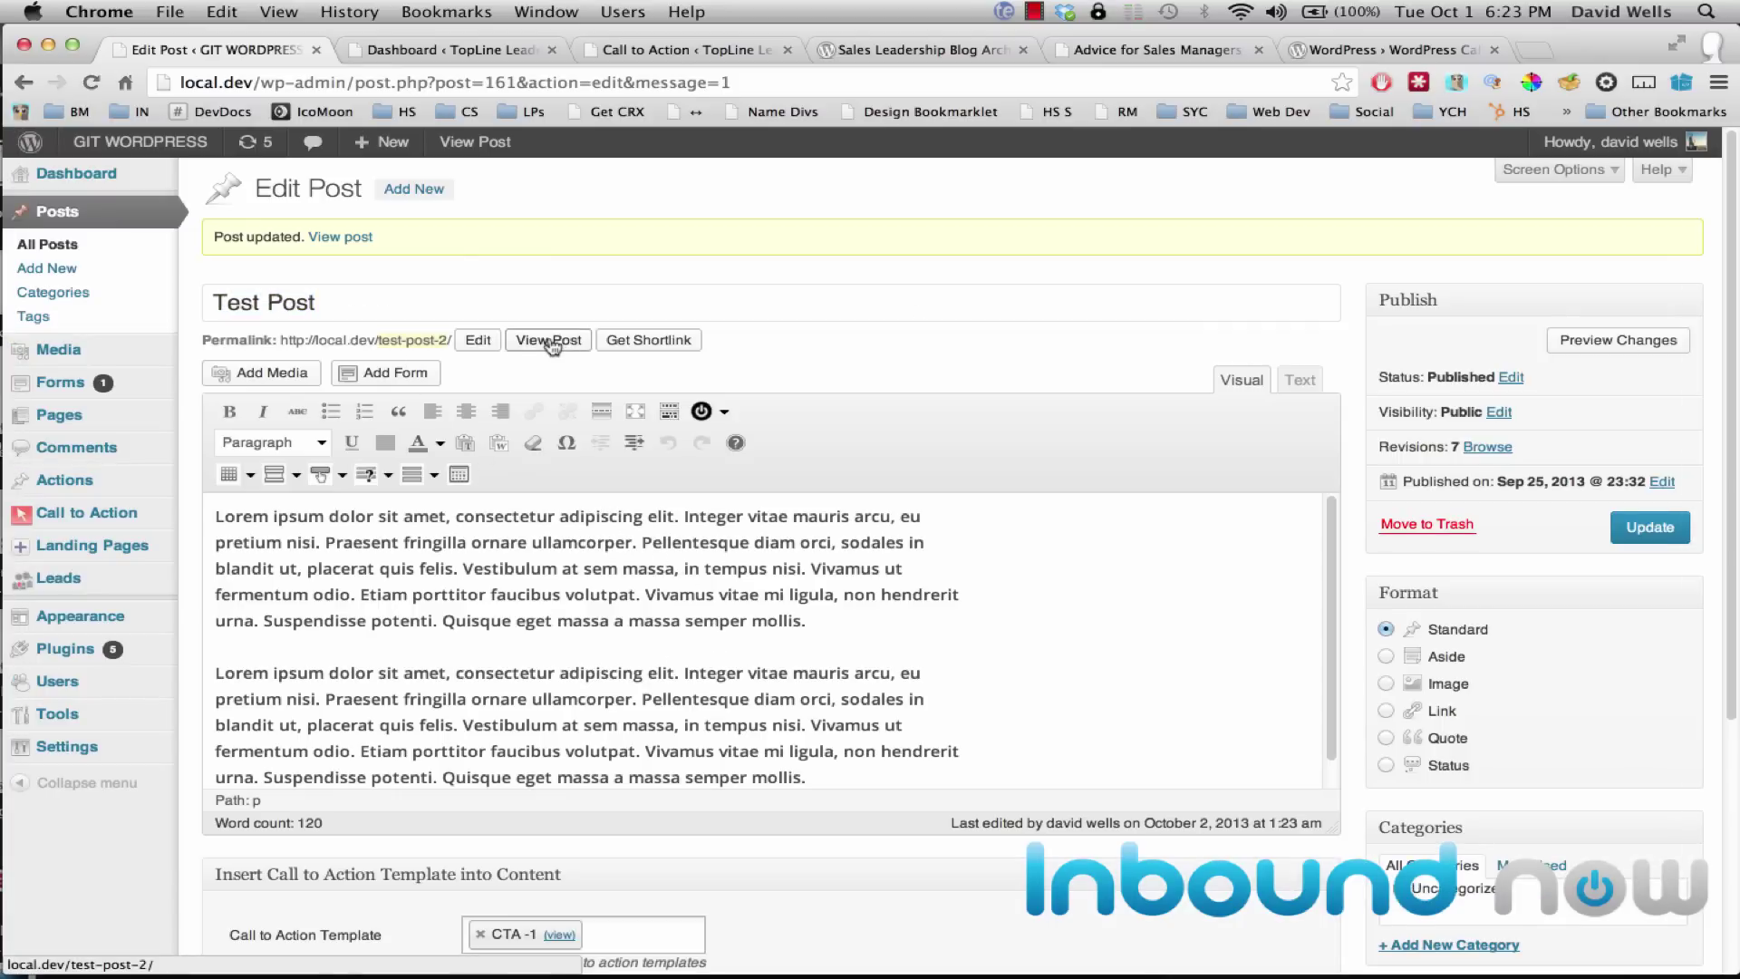
click(426, 51)
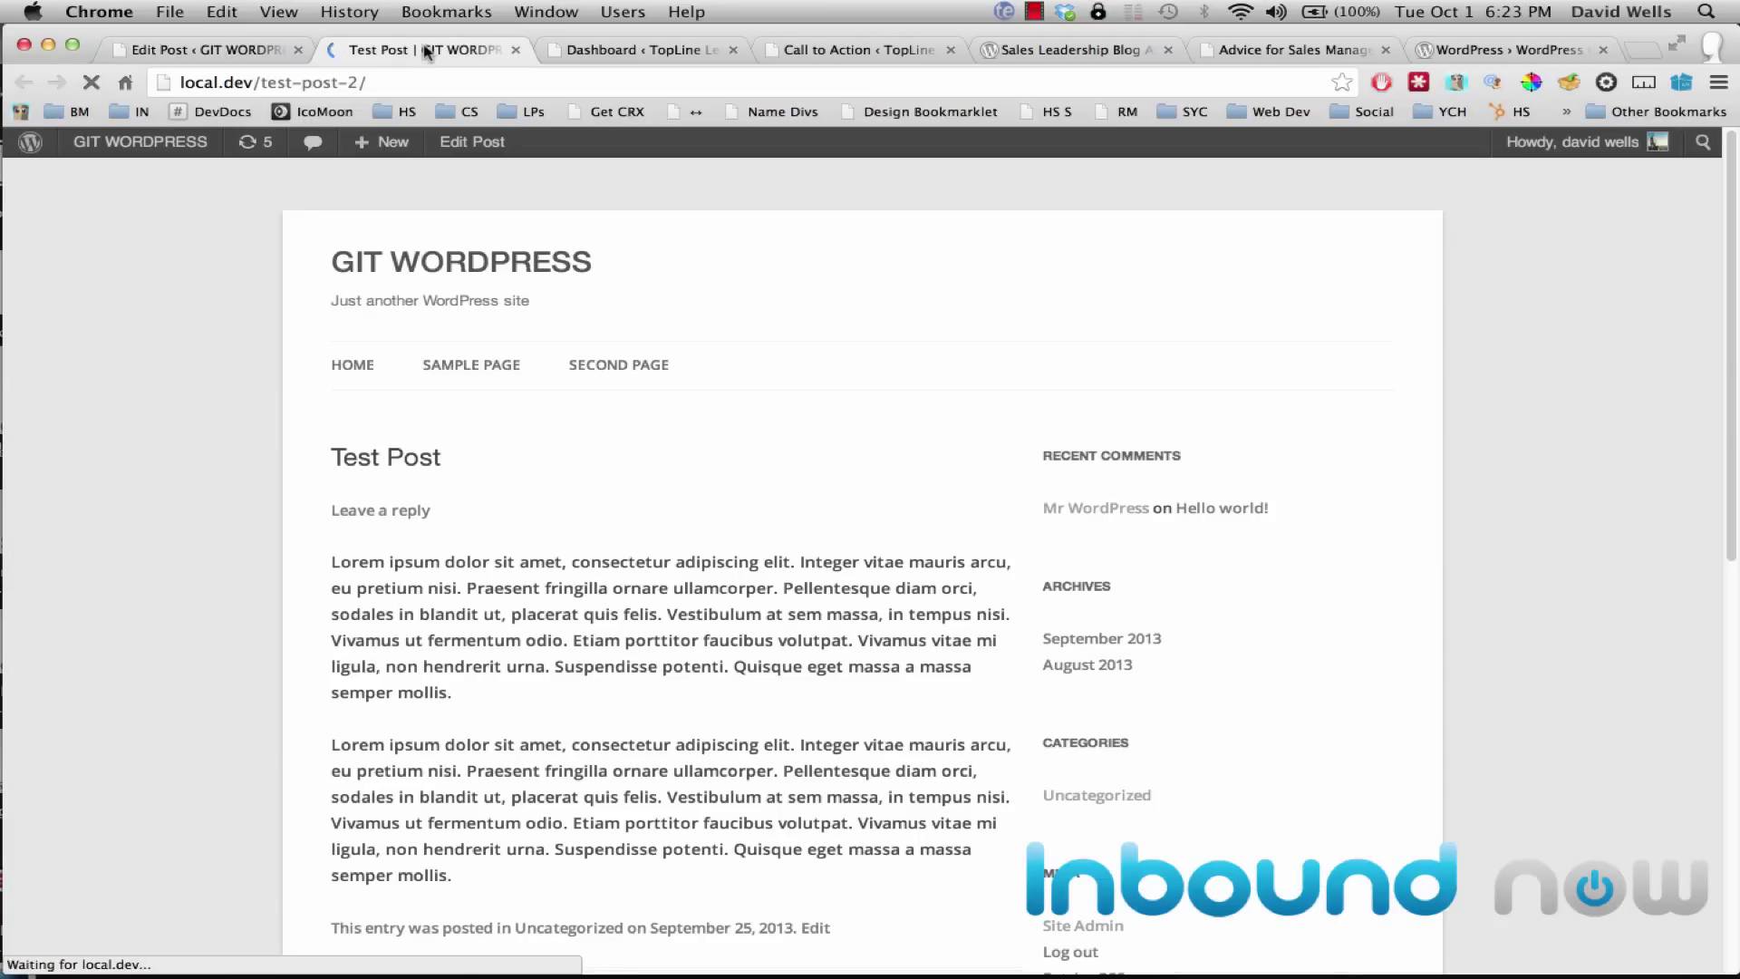
scroll(633, 549, down, 3)
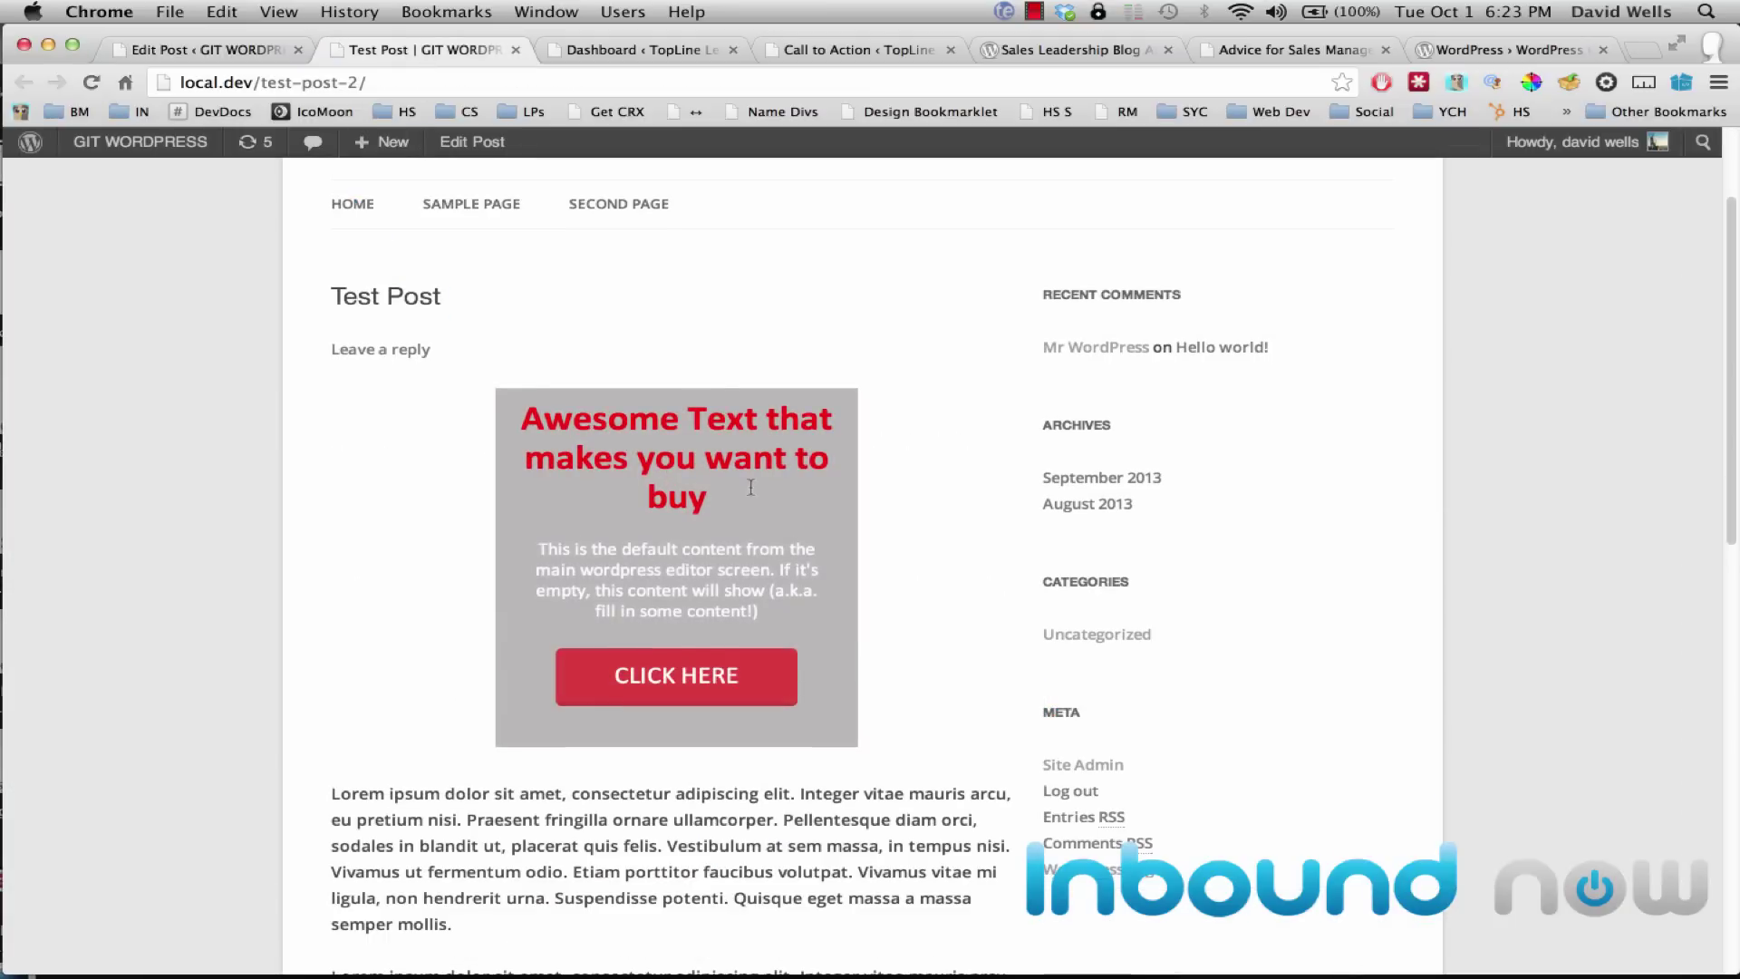
scroll(571, 398, down, 3)
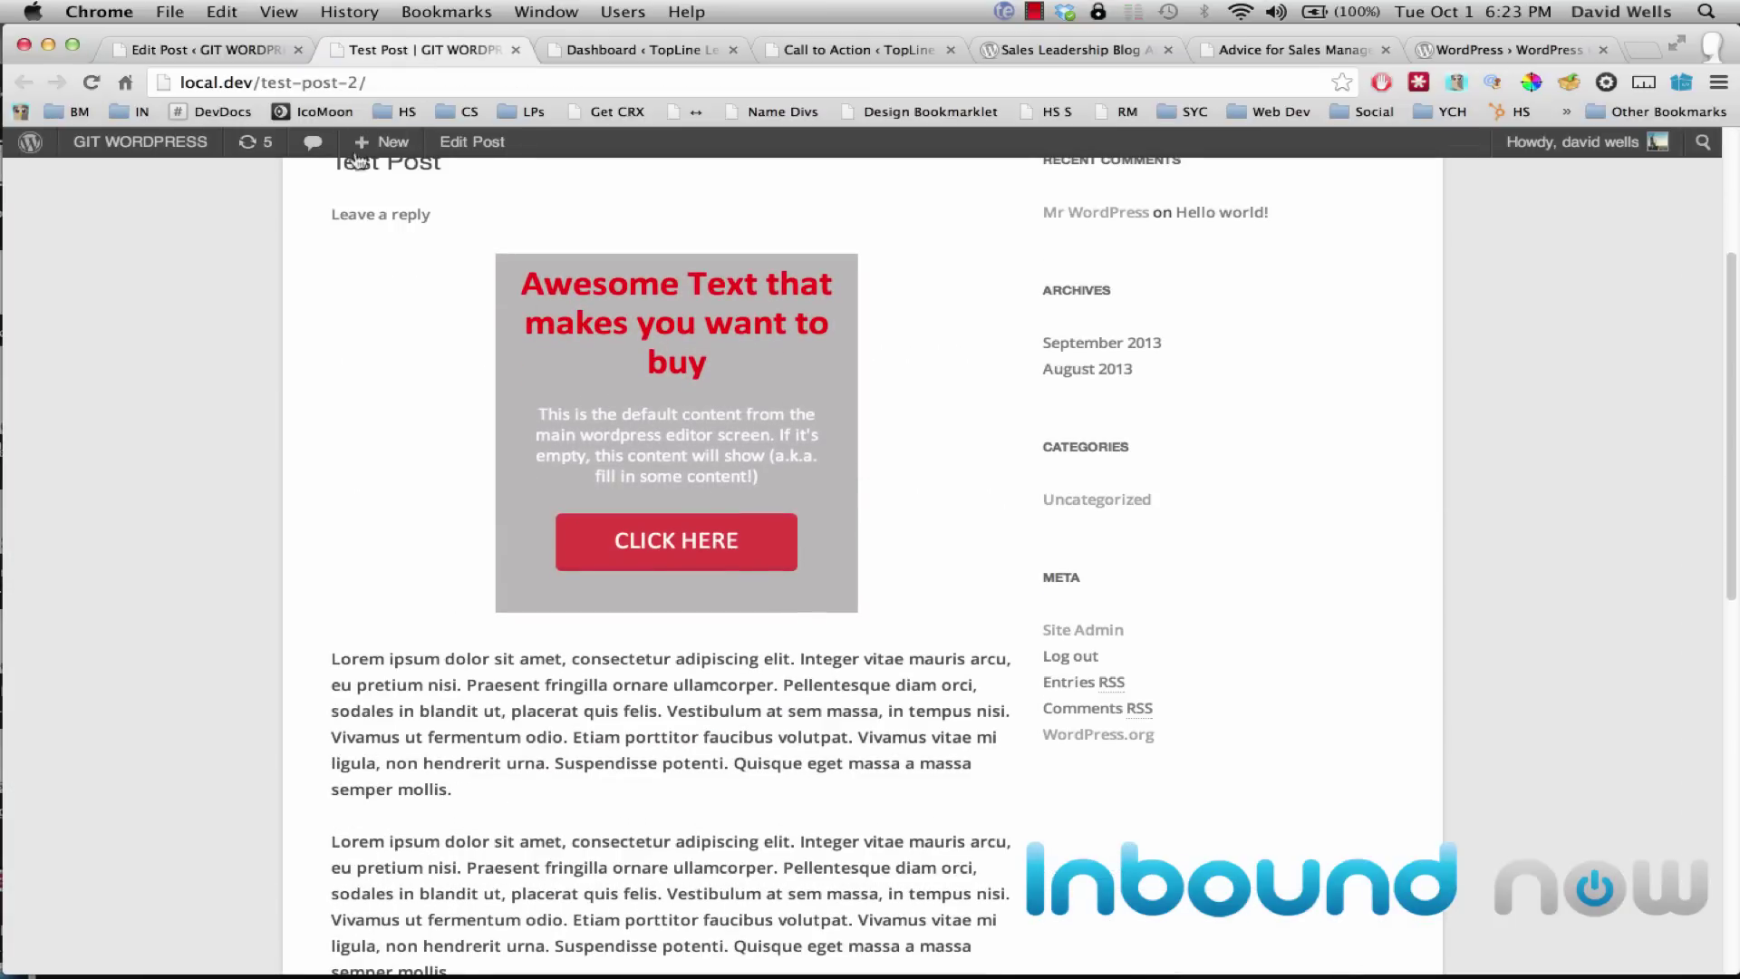
click(241, 49)
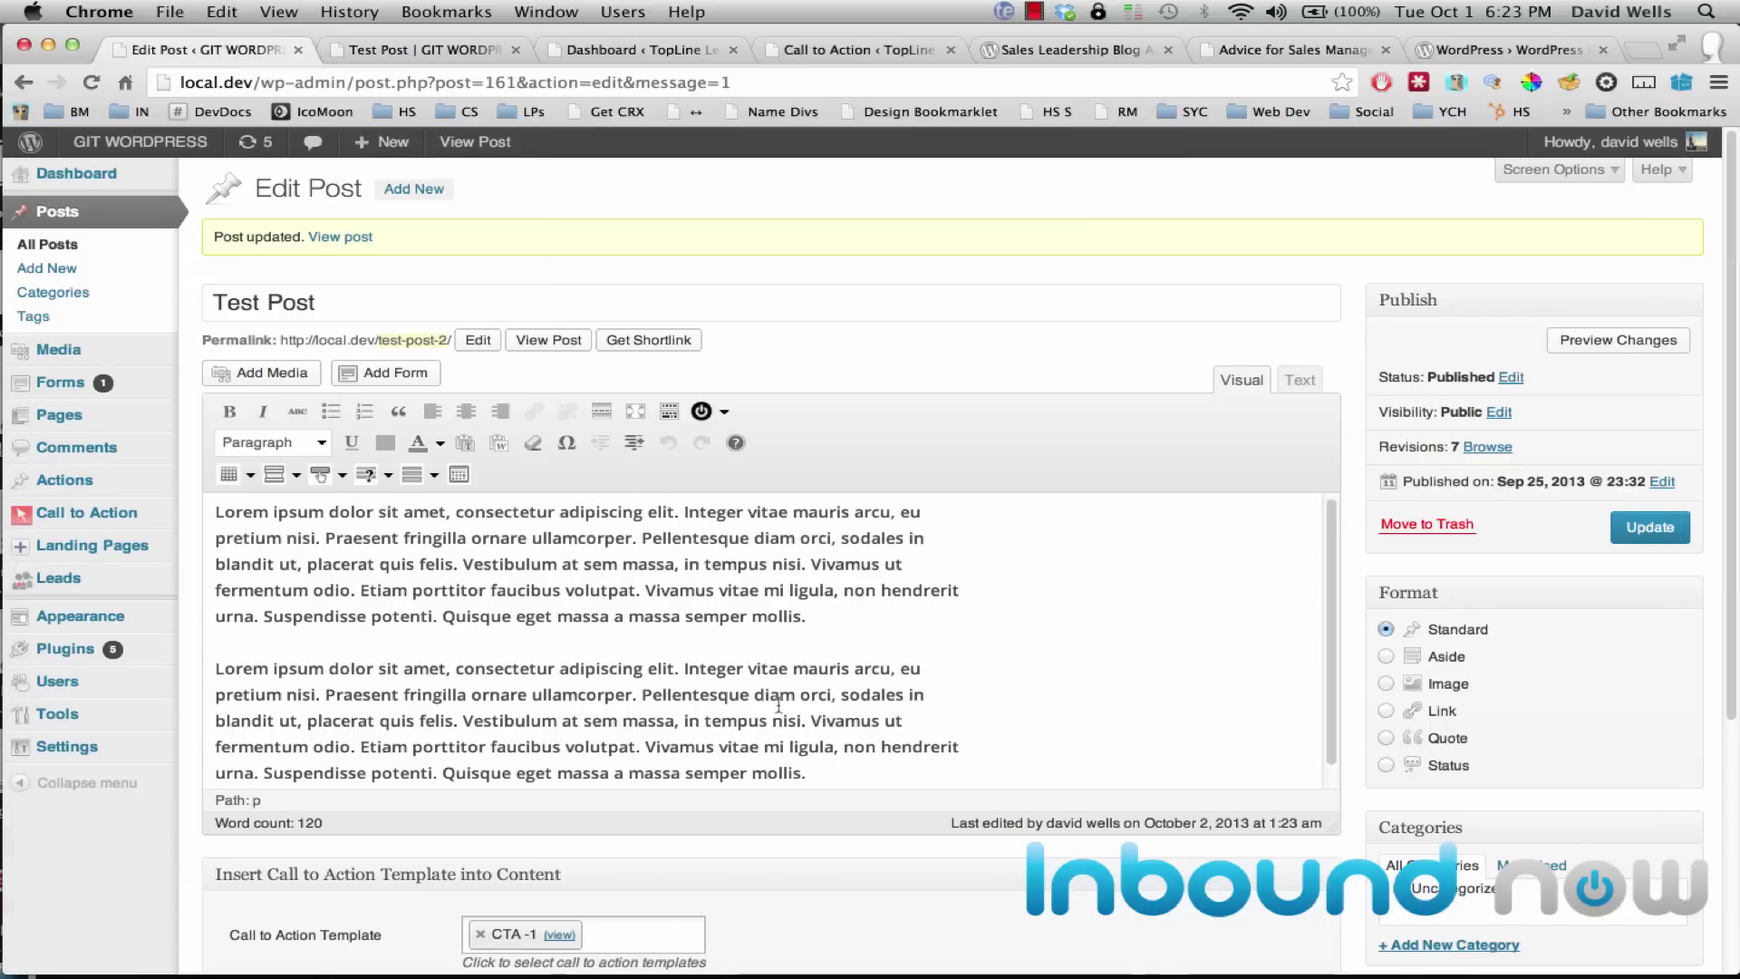
Step: Add A/B Testing Call To Action Example and Bill murray to the post's call to action templates
scroll(775, 653, down, 1)
click(851, 576)
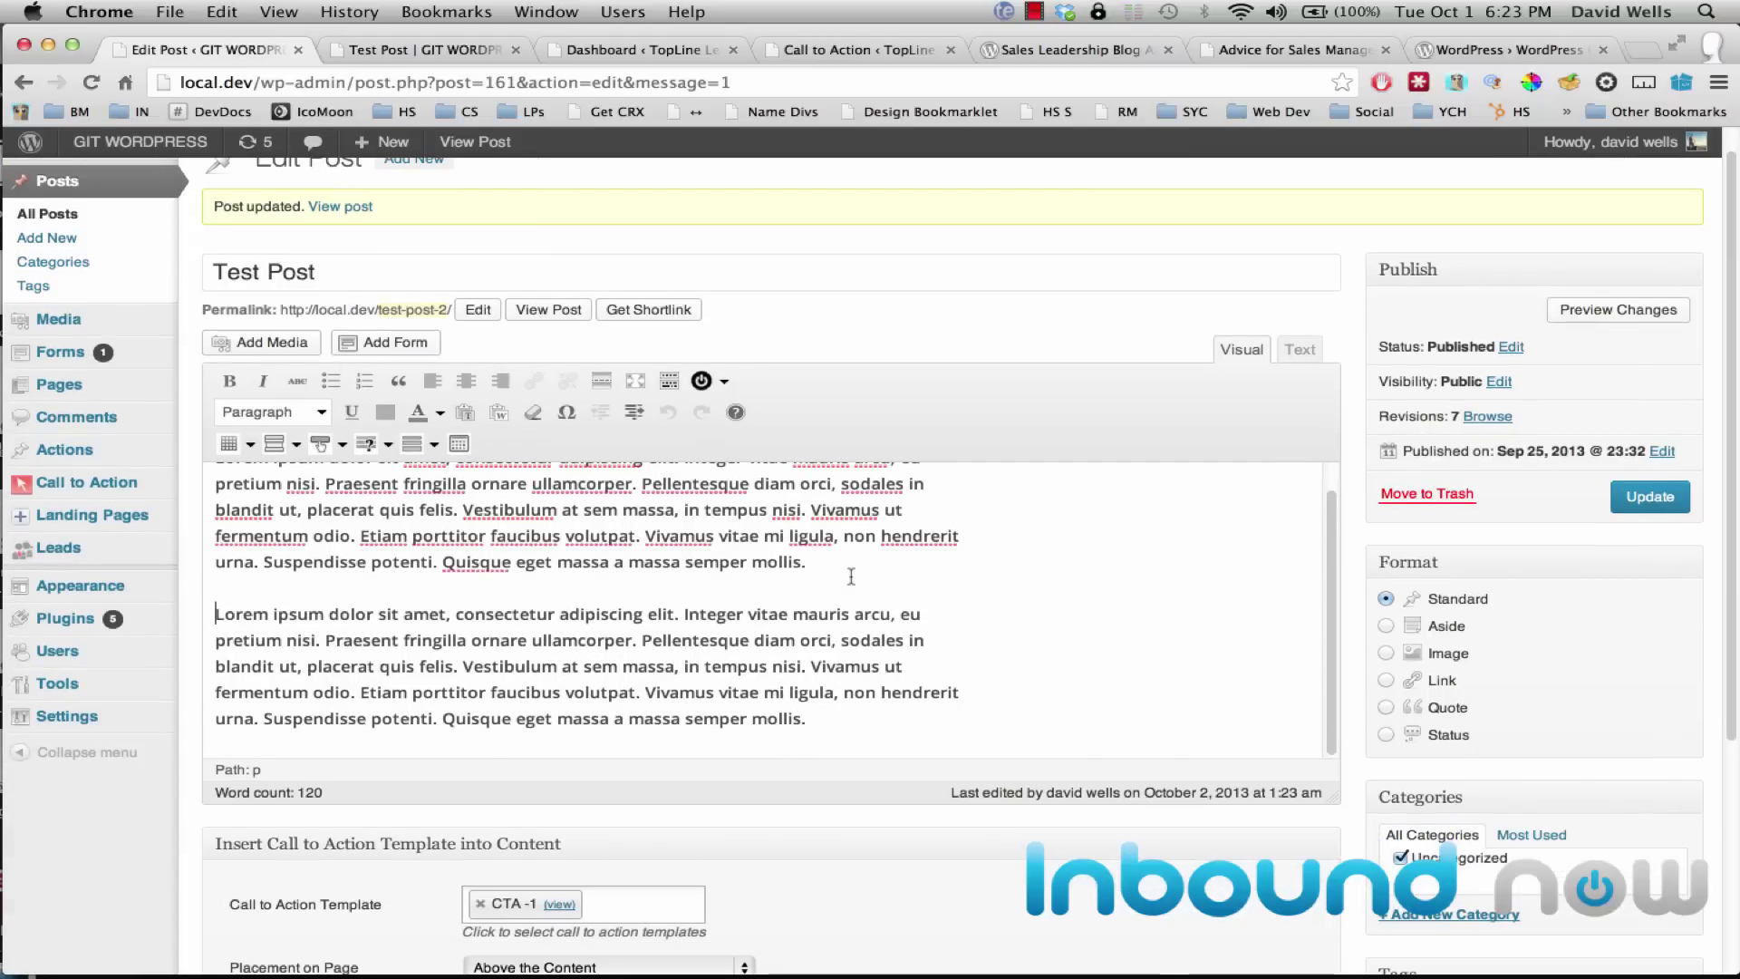
scroll(851, 576, down, 3)
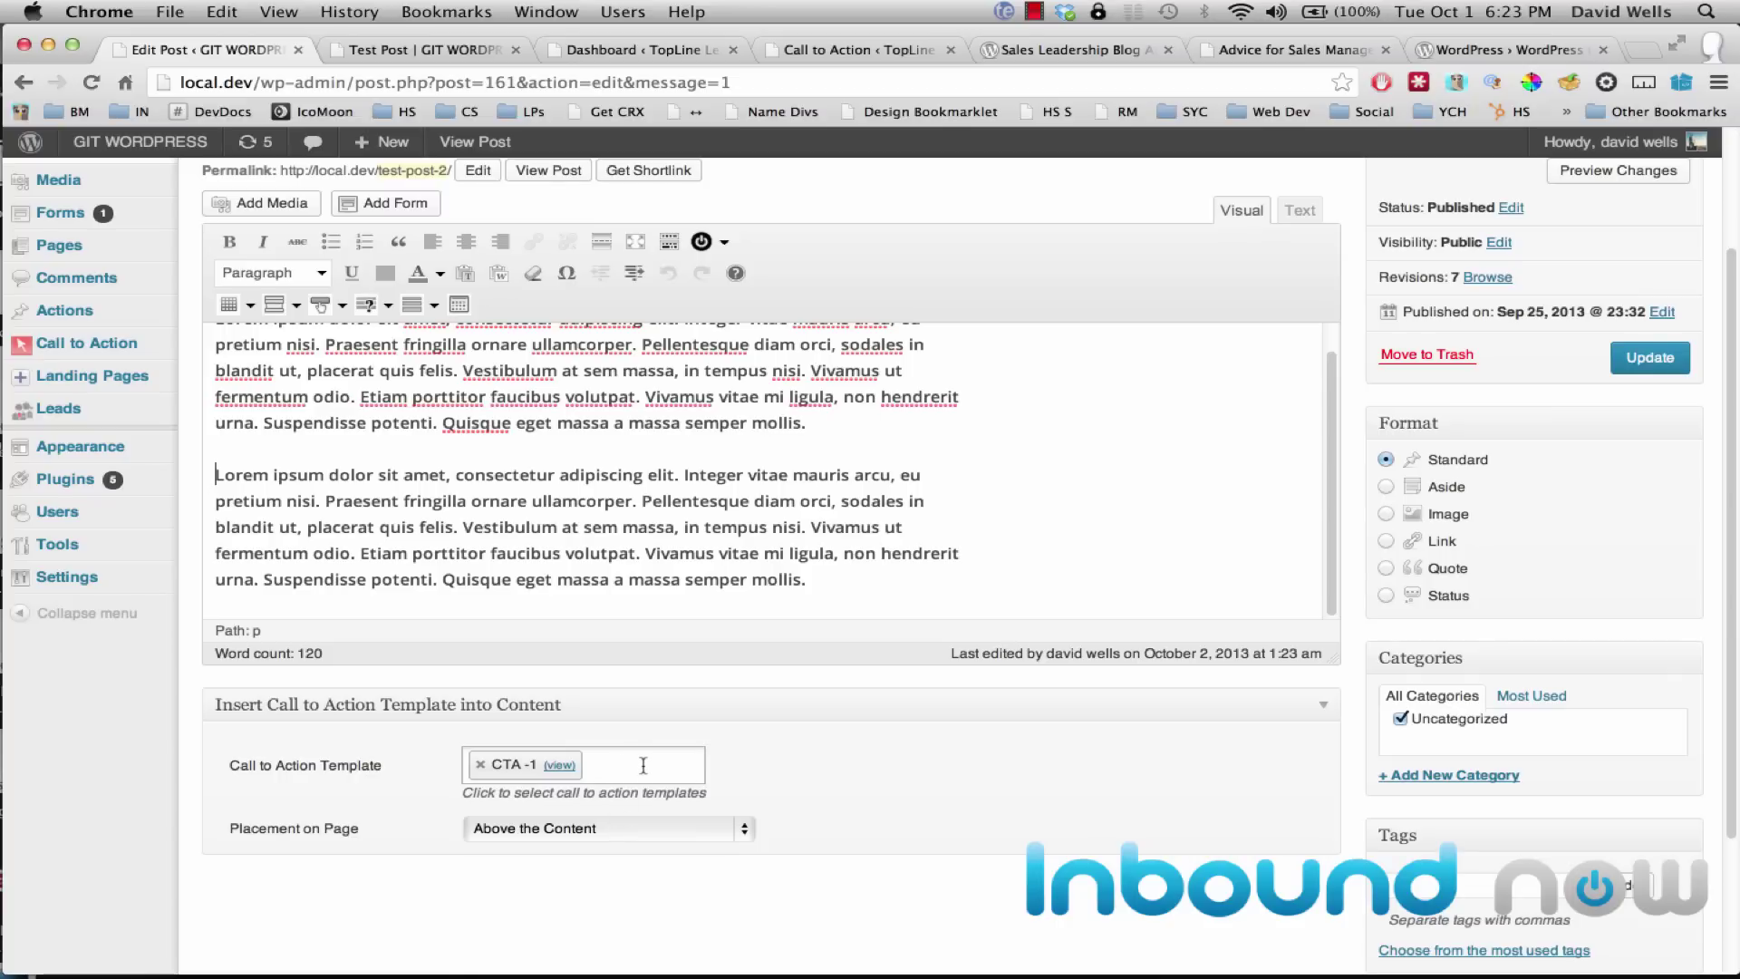
click(643, 765)
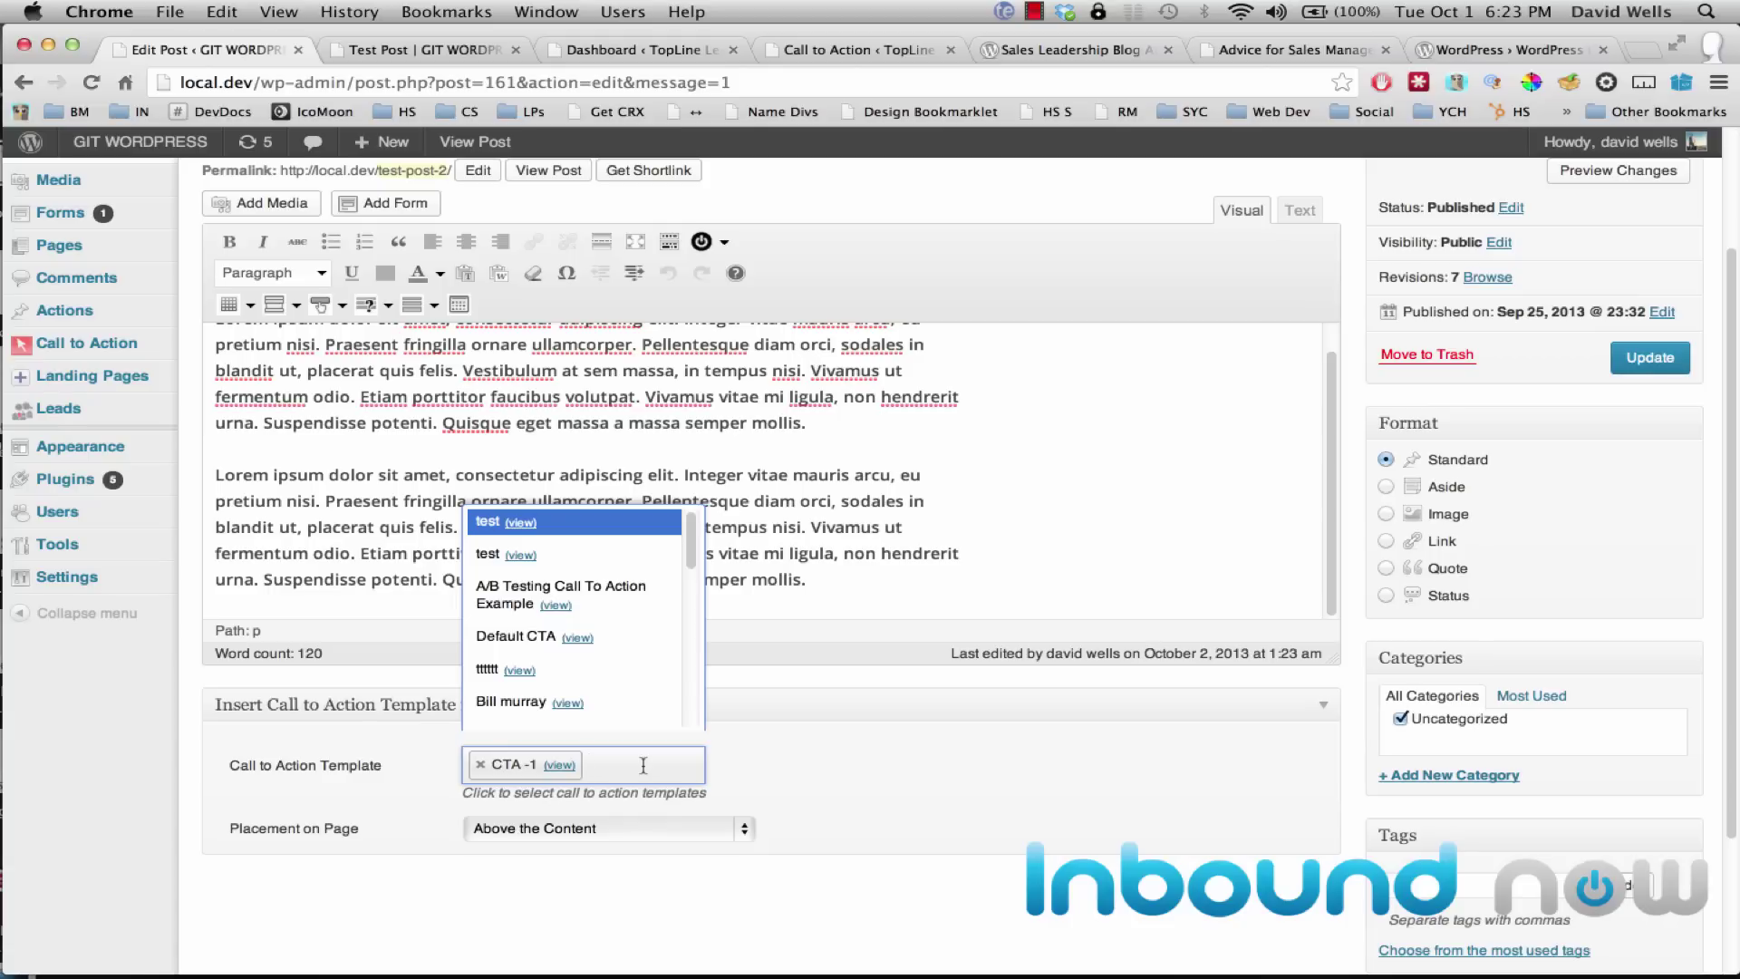
scroll(626, 587, down, 1)
click(624, 591)
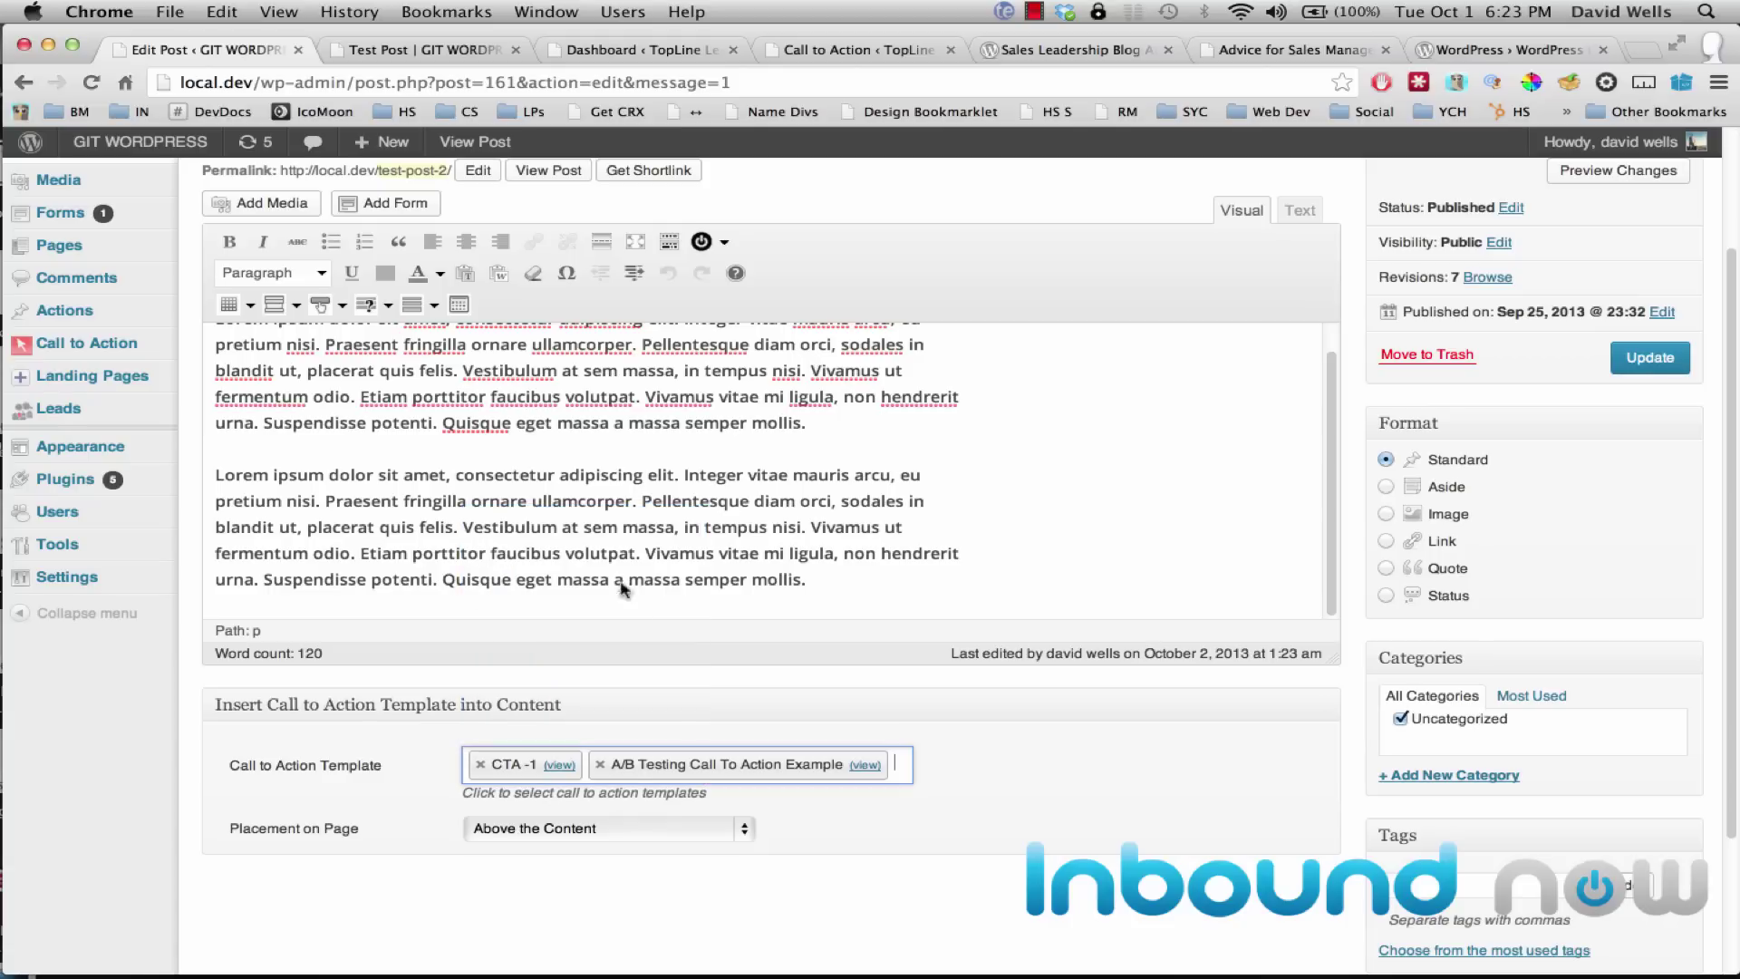
click(900, 764)
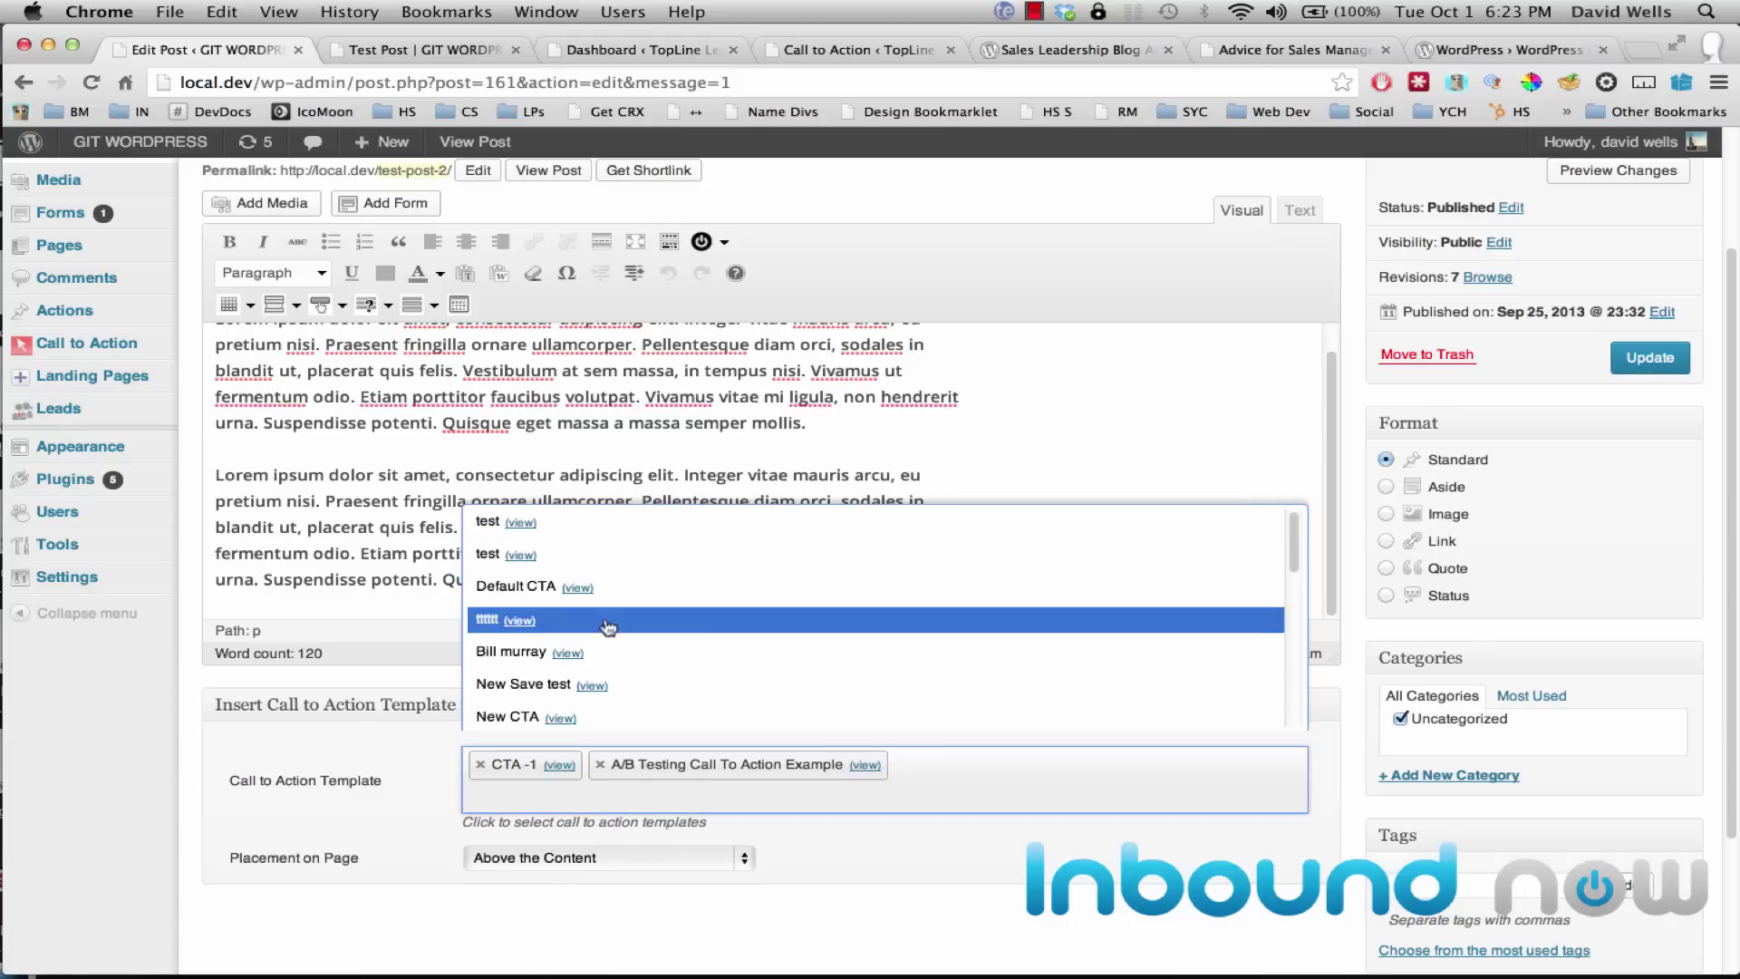
click(682, 658)
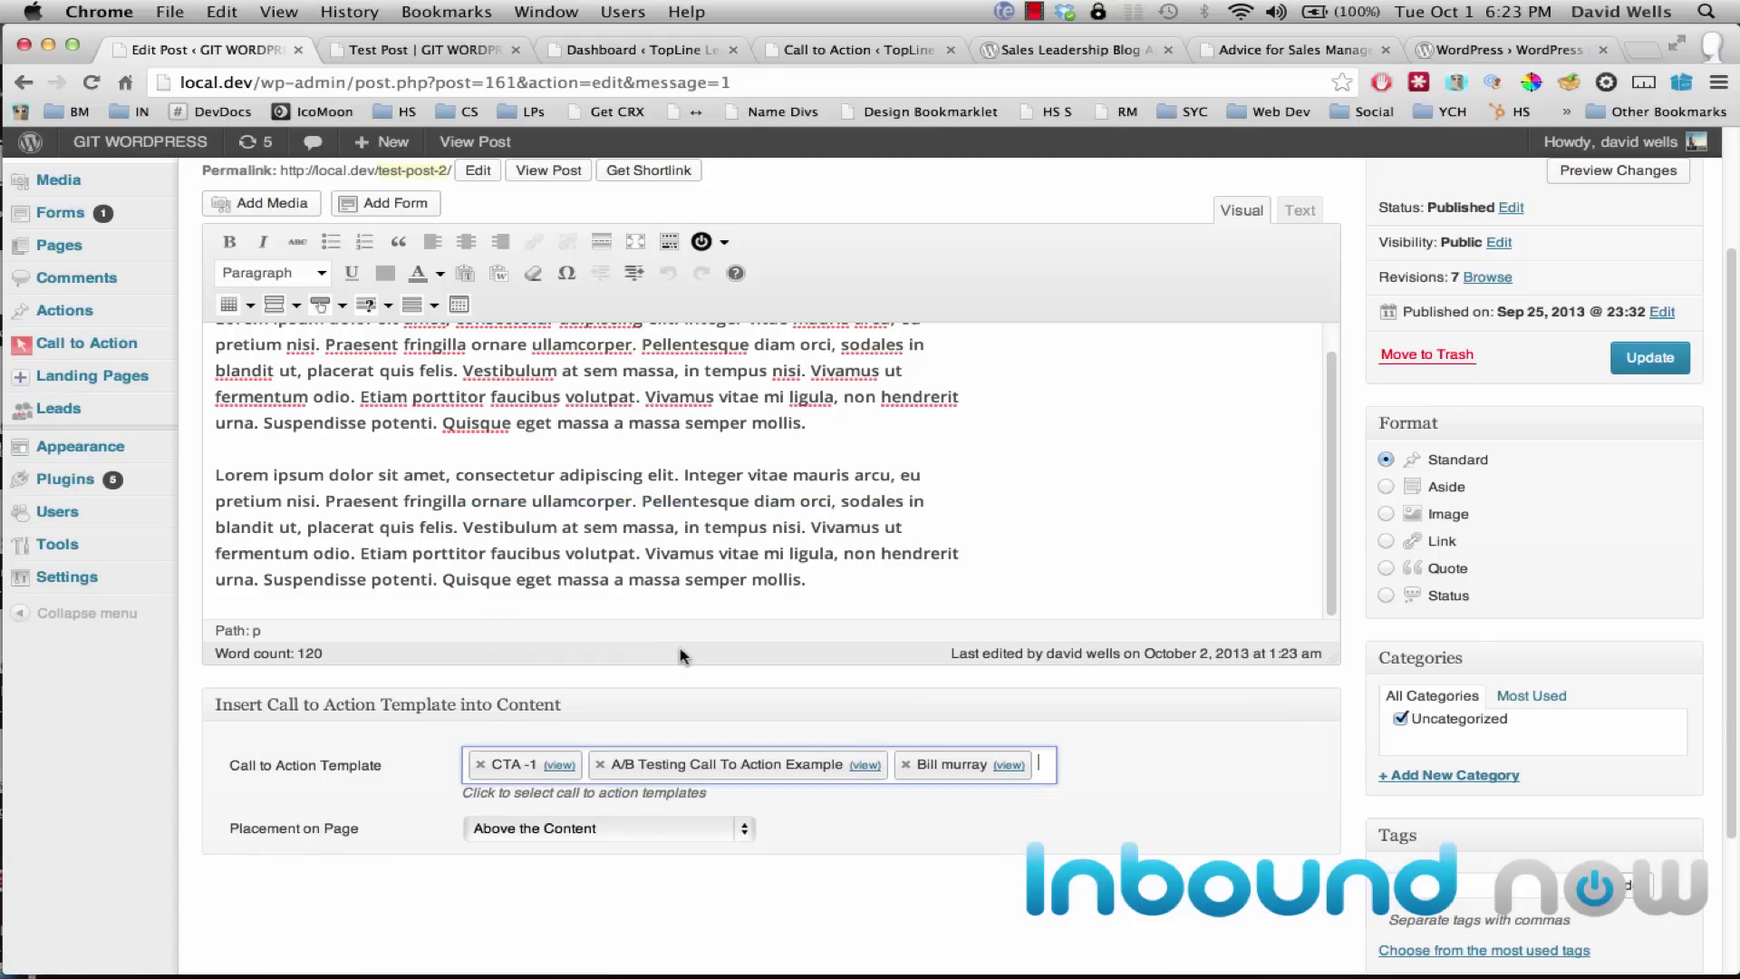
Step: Remove Bill murray and A/B Testing Call To Action Example from the post's call to action templates
click(722, 828)
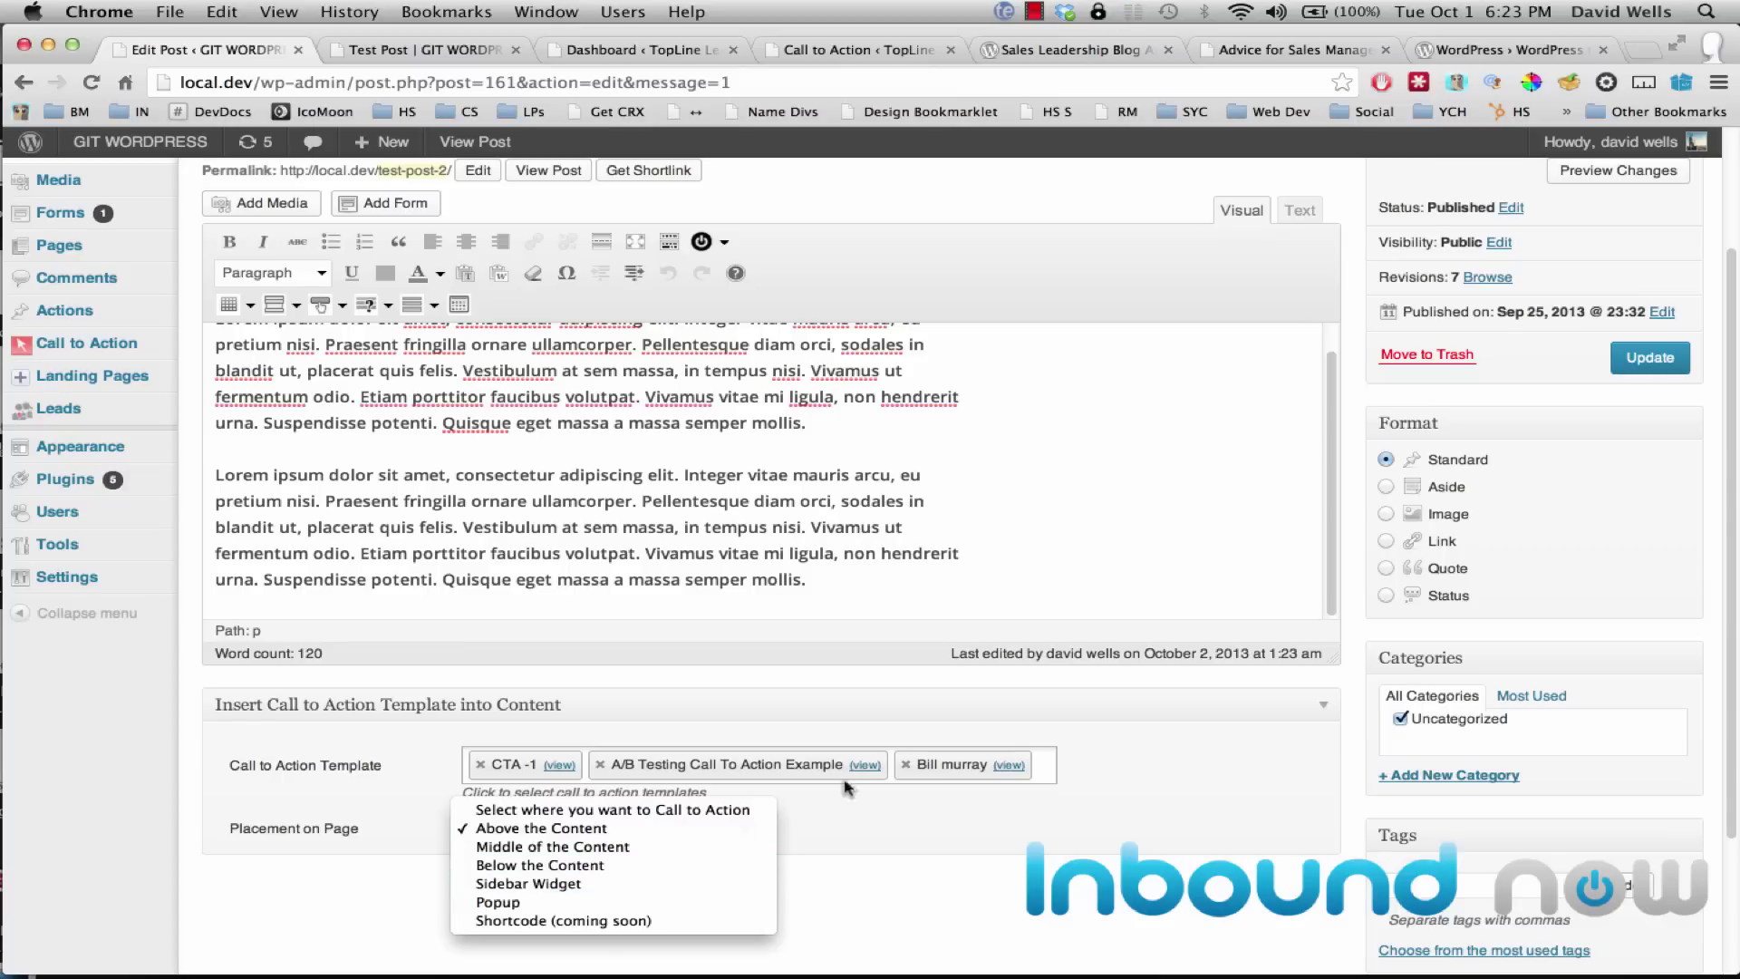
click(906, 772)
click(906, 772)
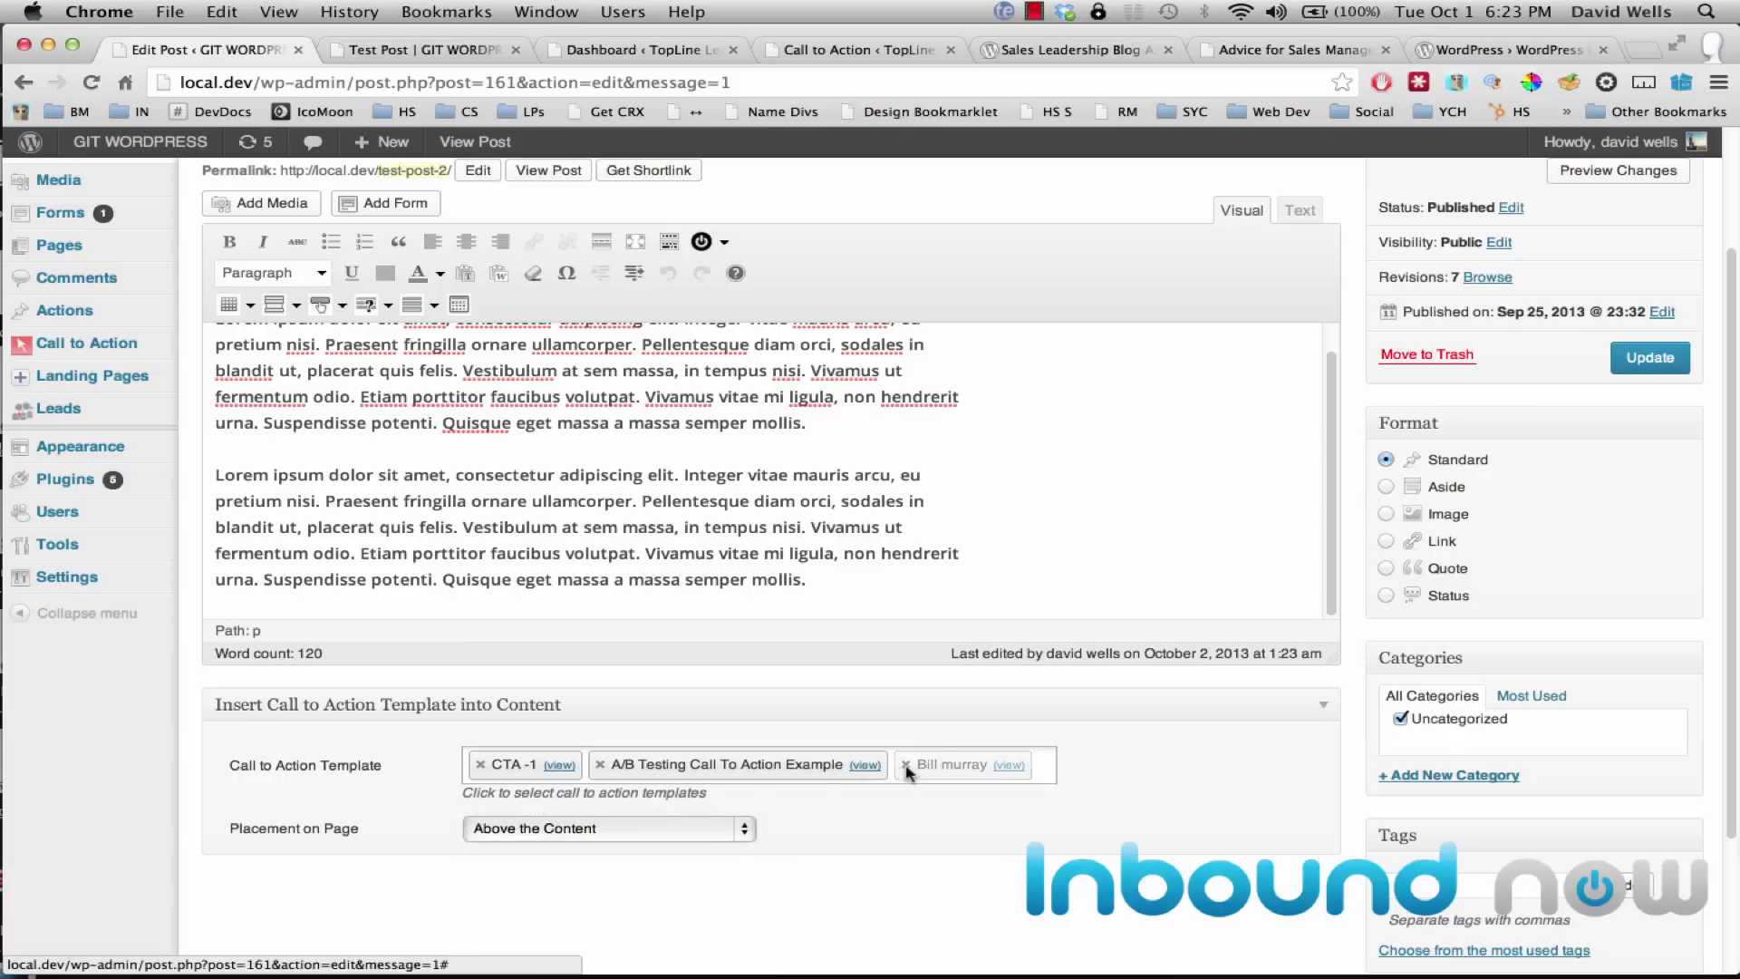
click(600, 764)
Step: Set the call to action's placement to Popup and update the post
click(598, 828)
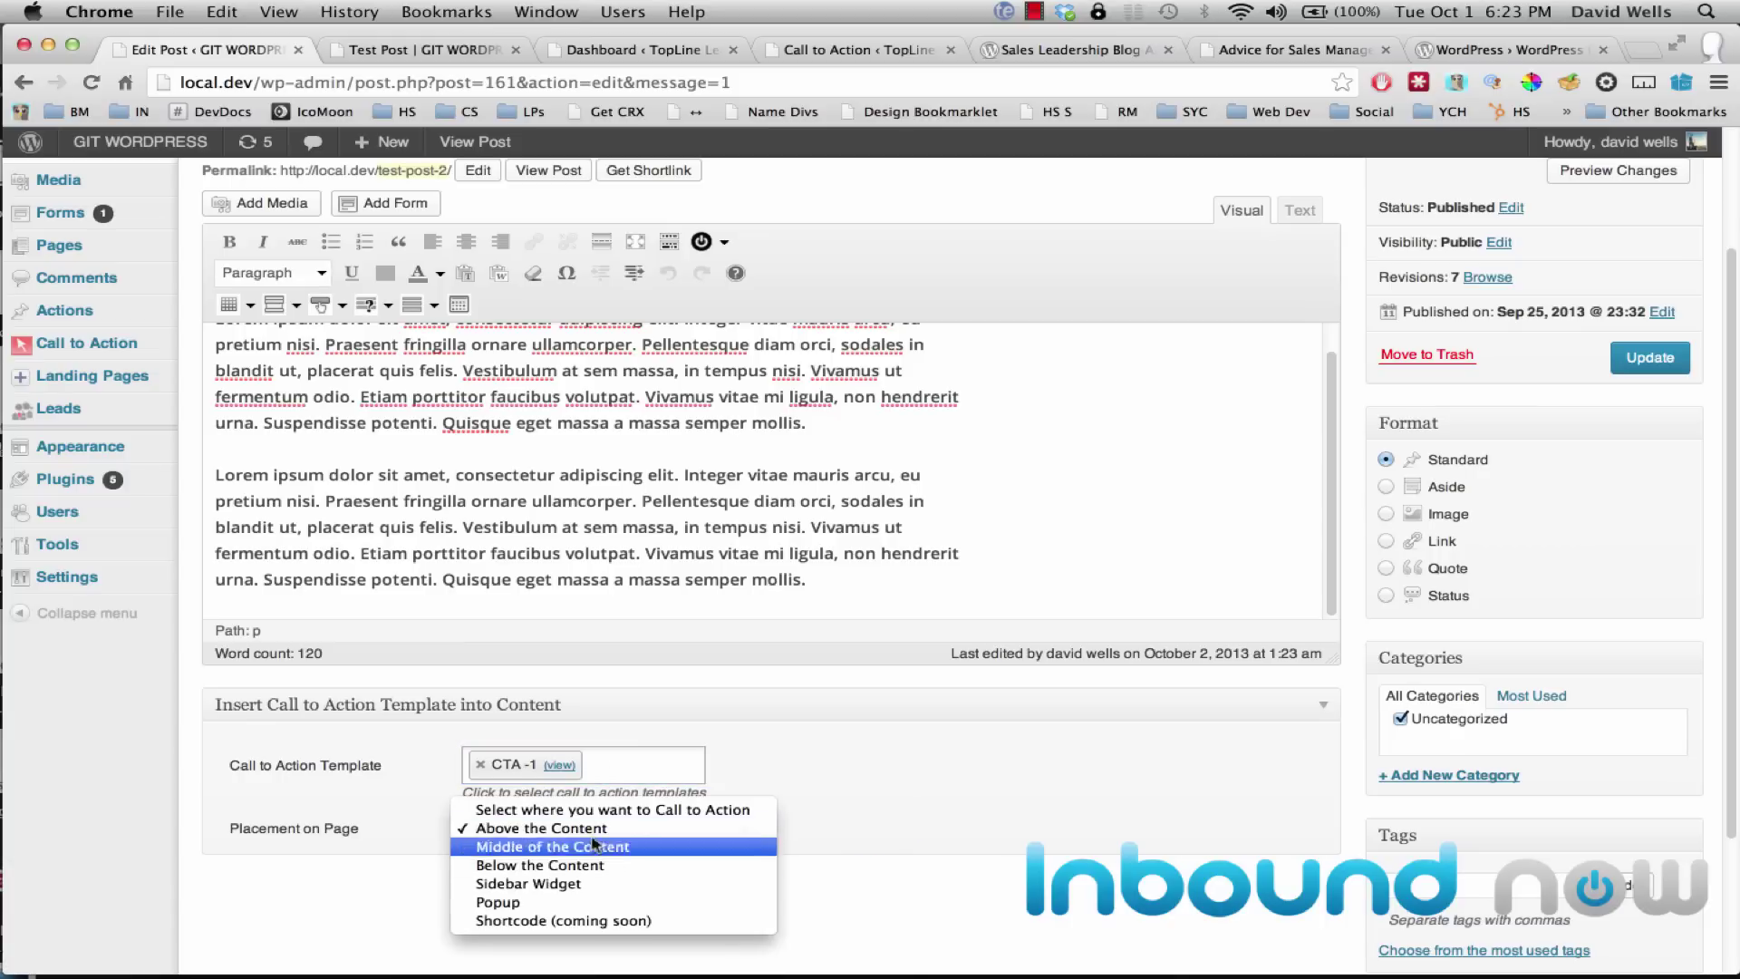
click(558, 913)
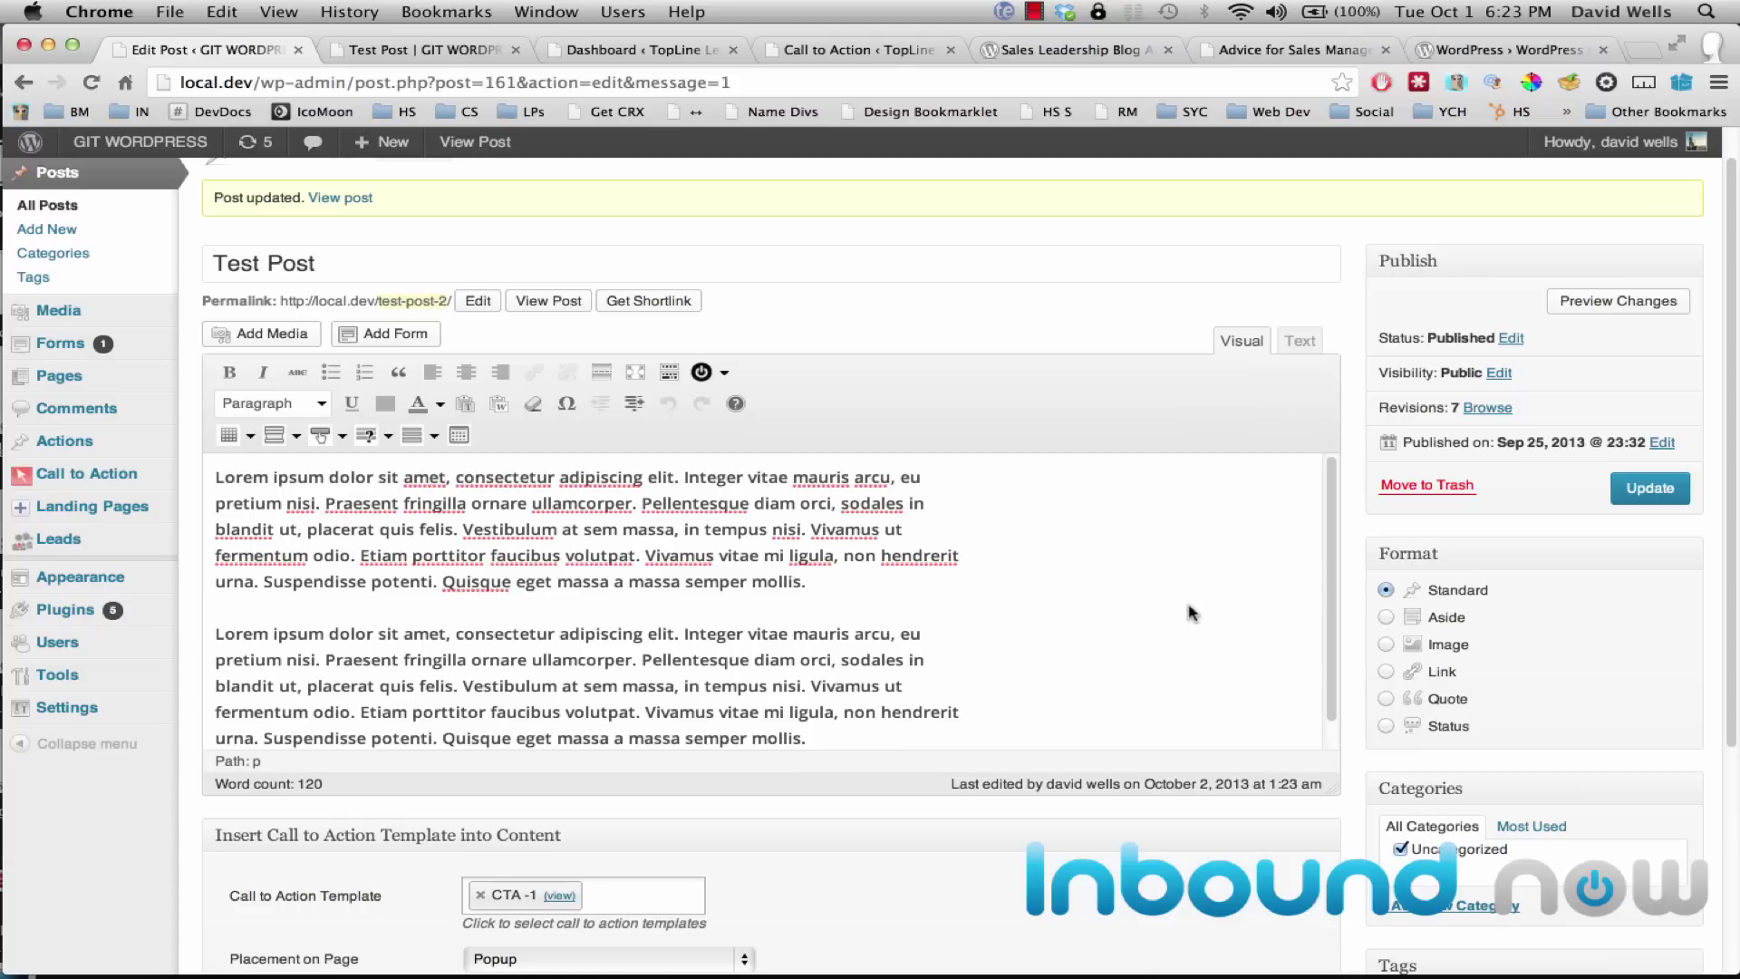
click(1647, 491)
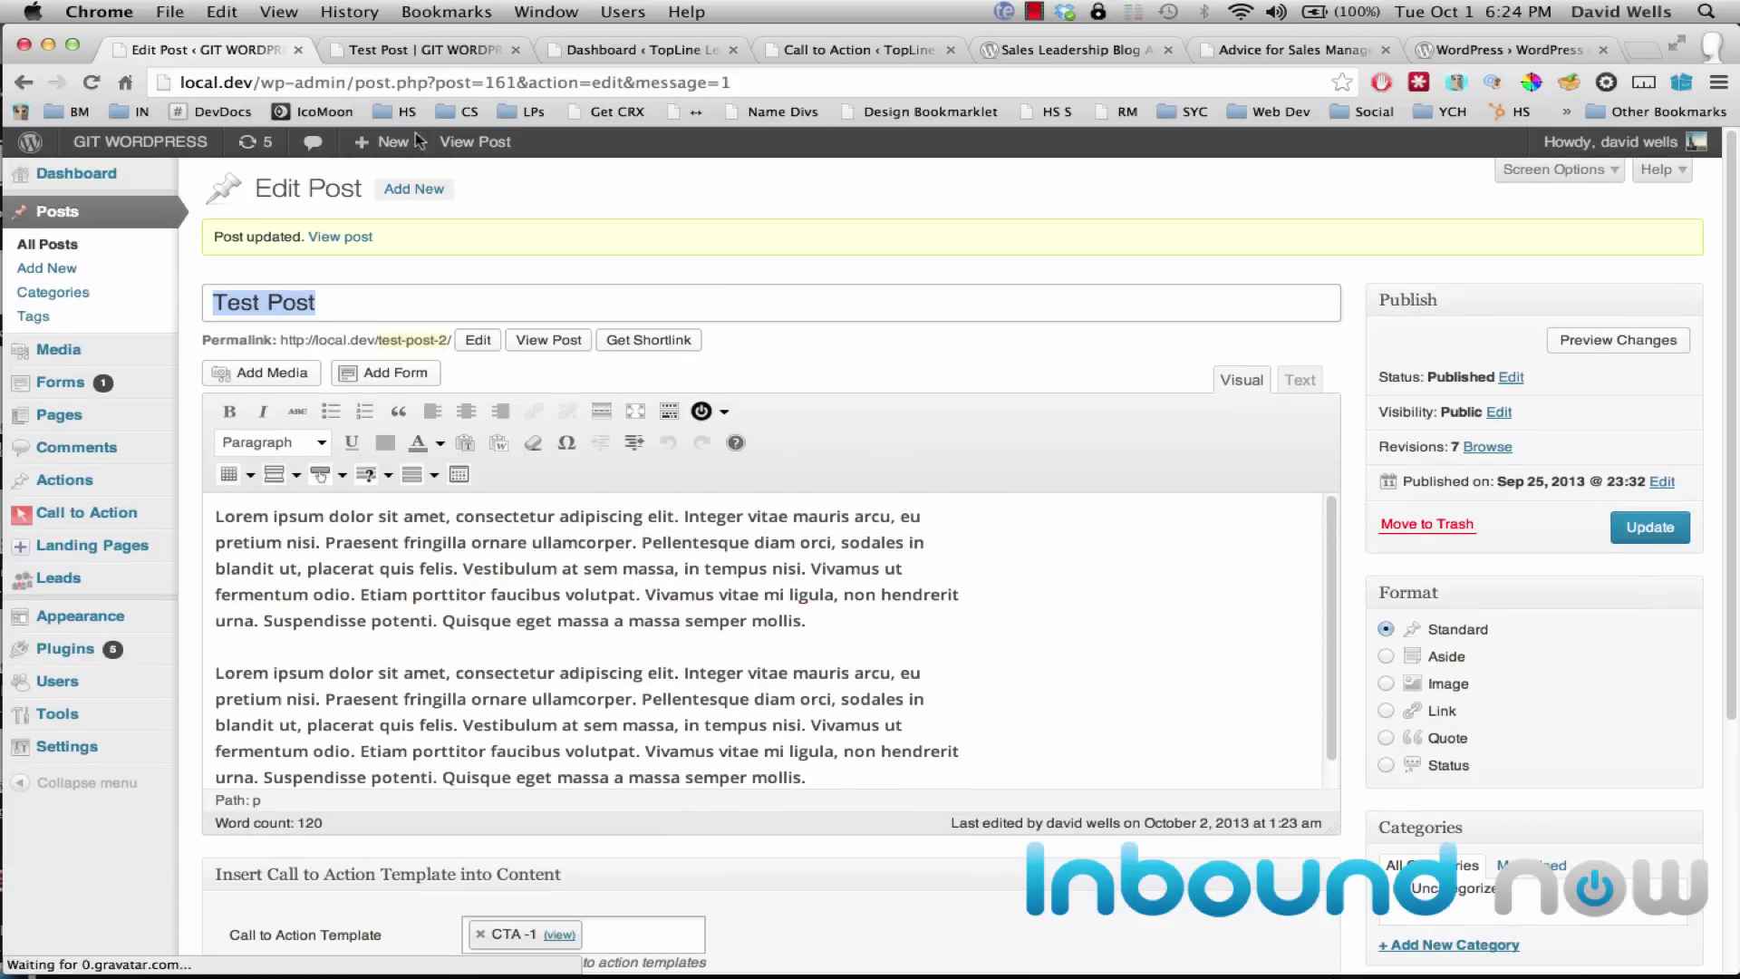
Step: Reload the published Test Post to examine the popup call to action, and return to the post editor
click(424, 49)
click(92, 81)
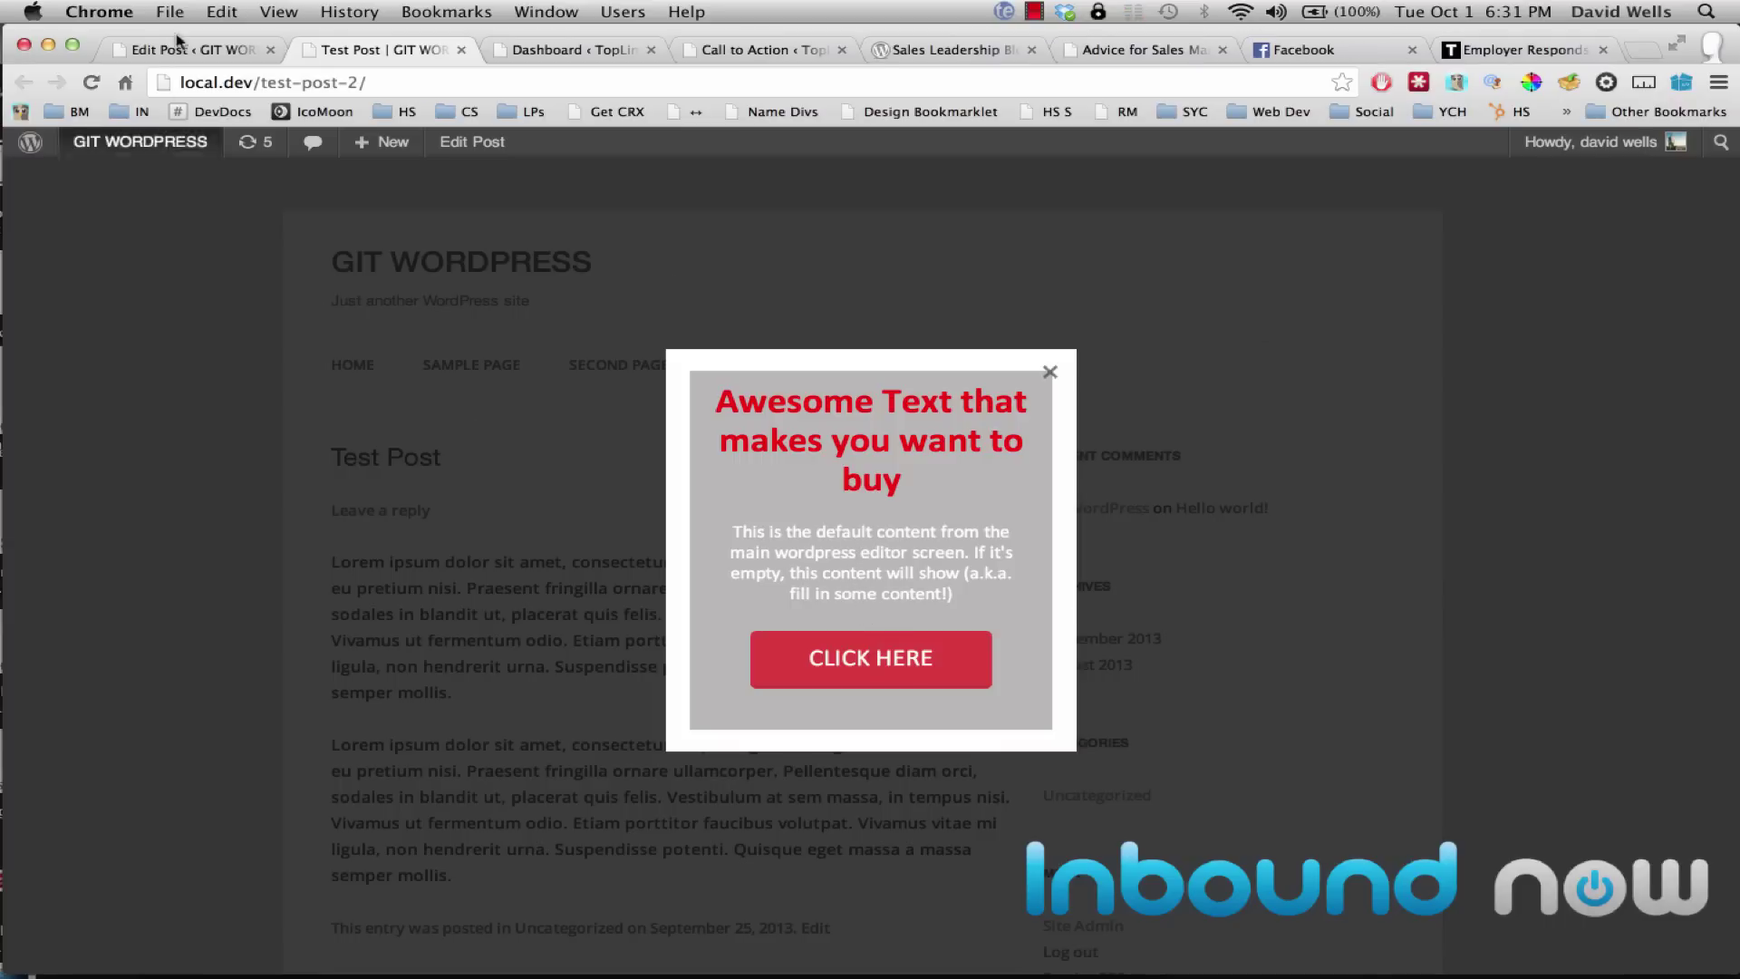
click(215, 53)
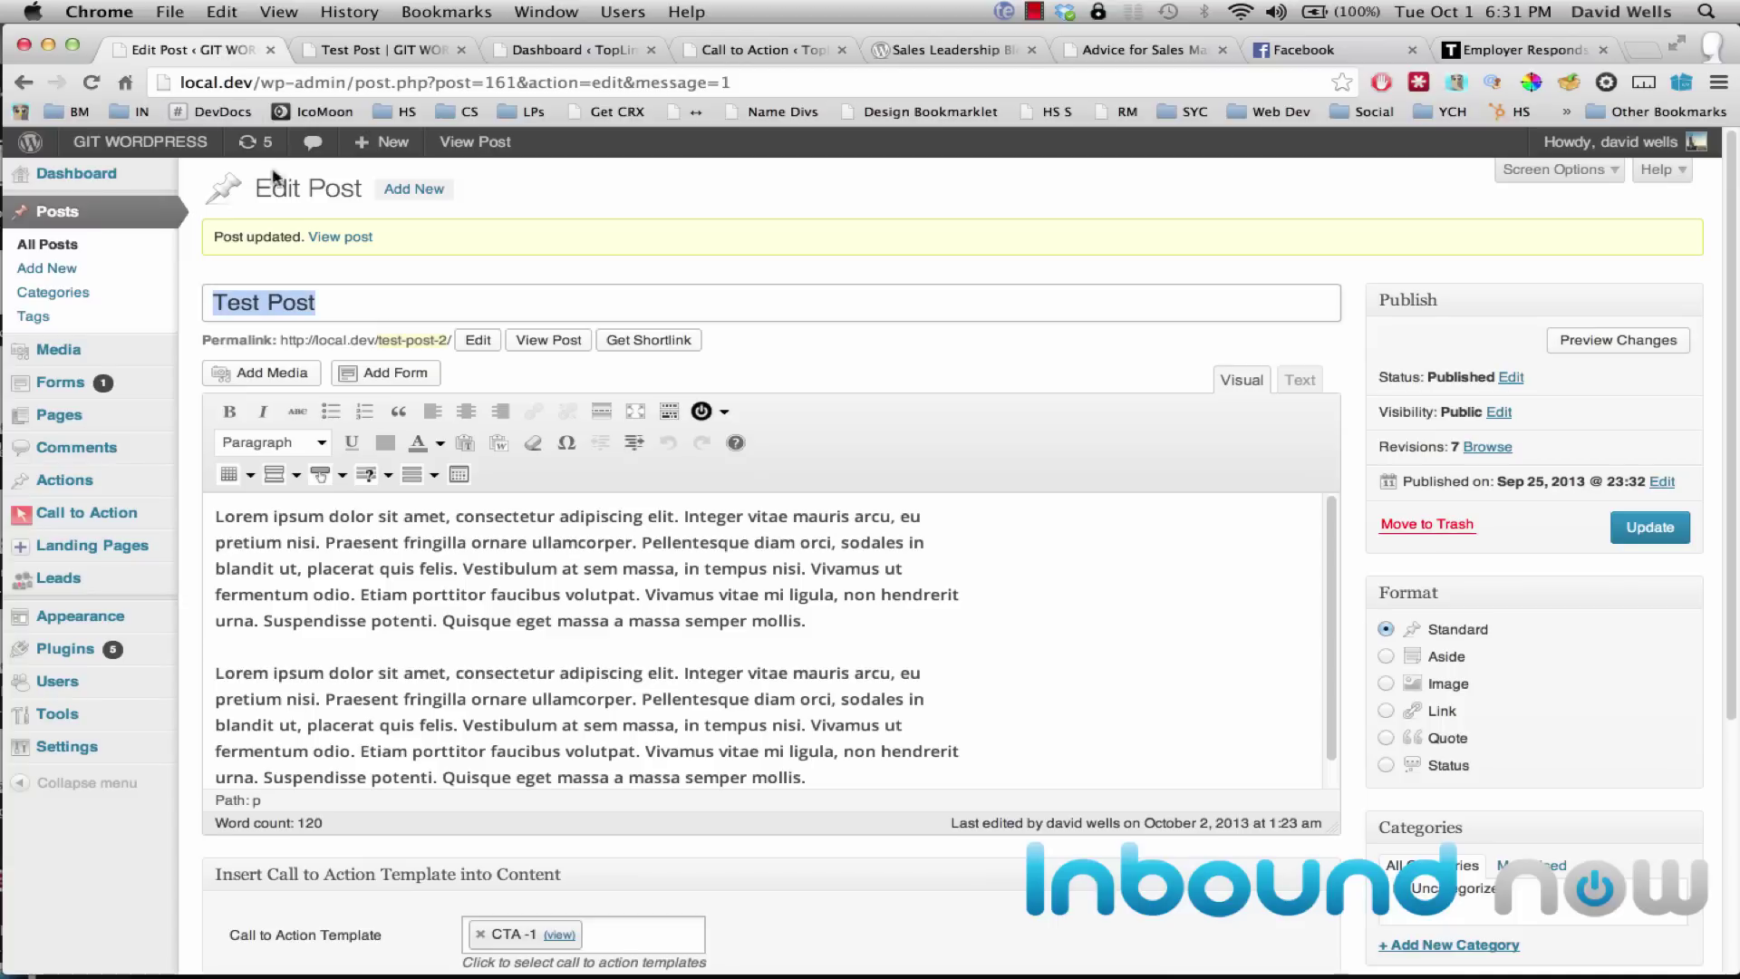
Step: Open the site's Widgets page in a separate tab and switch to it
click(842, 628)
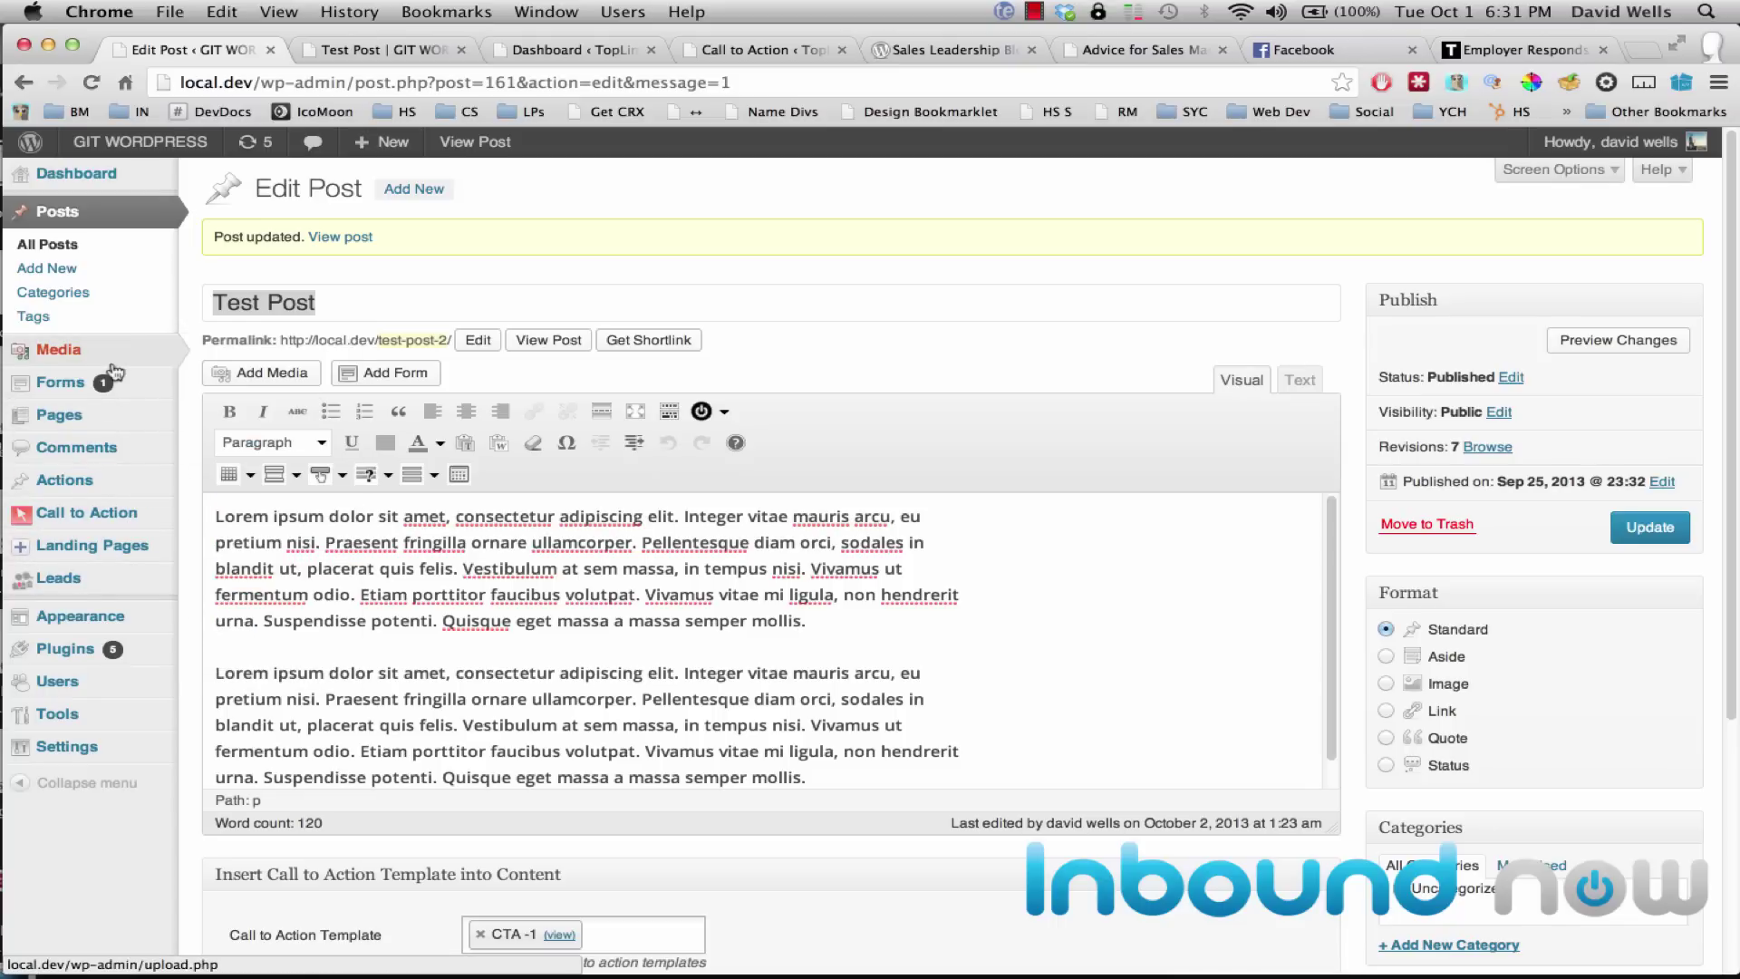
mouse_move(127, 370)
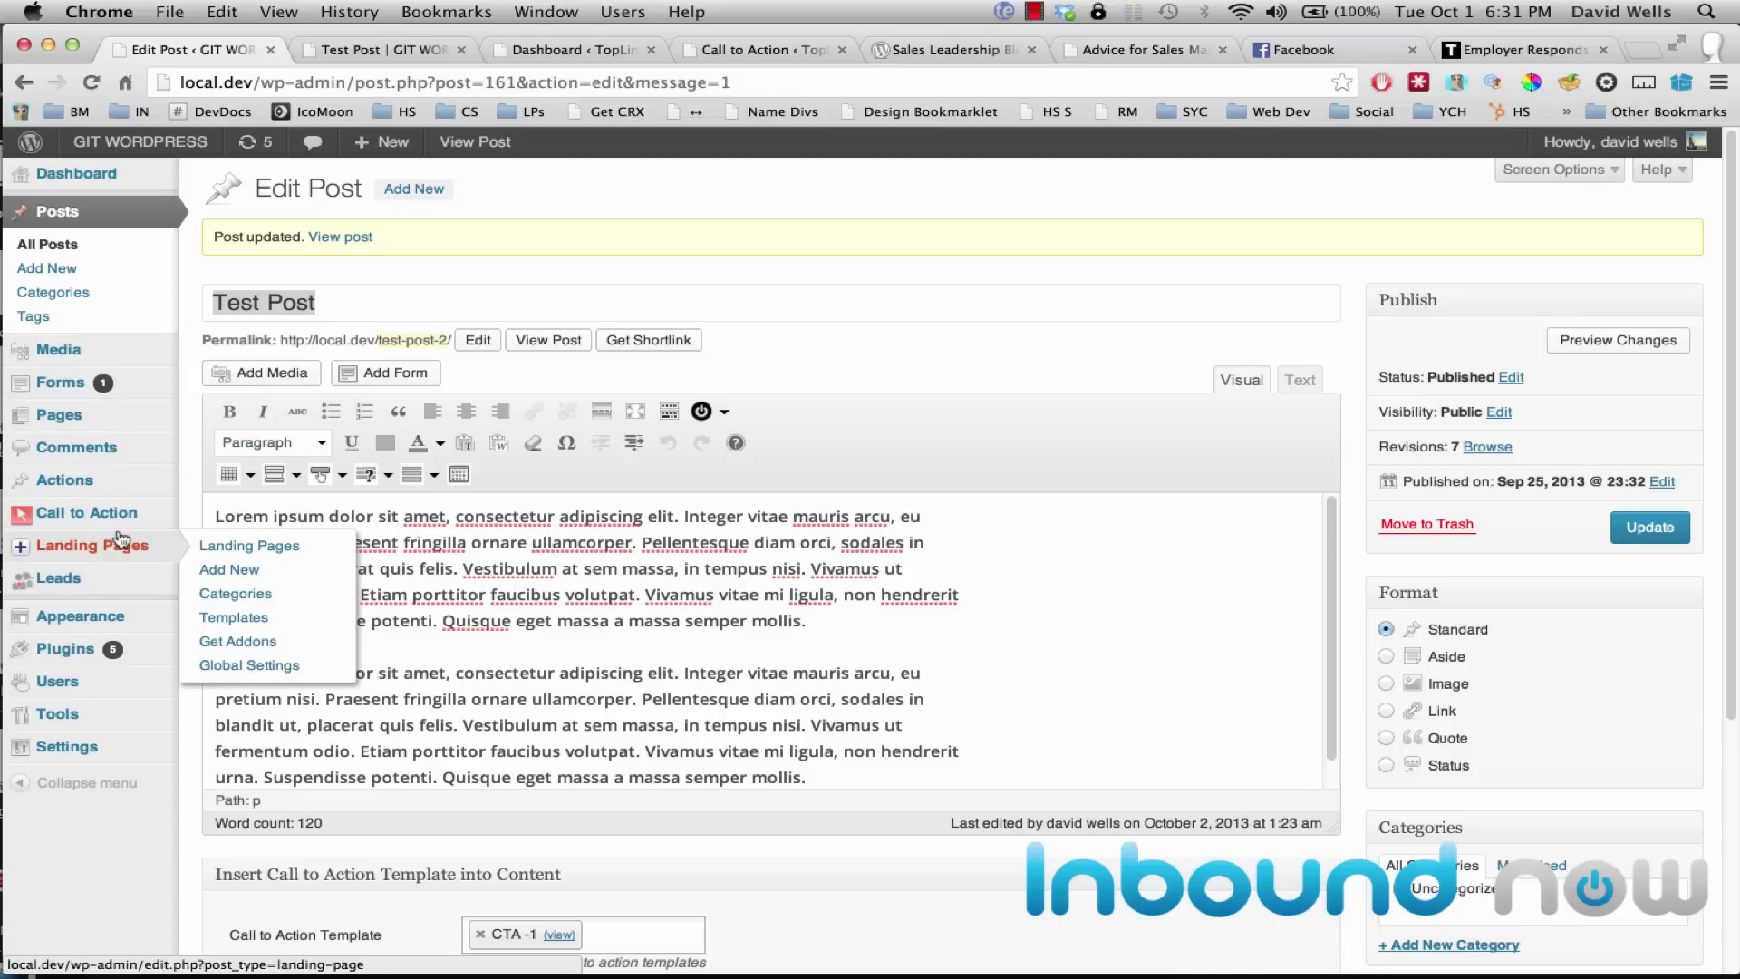
mouse_move(121, 616)
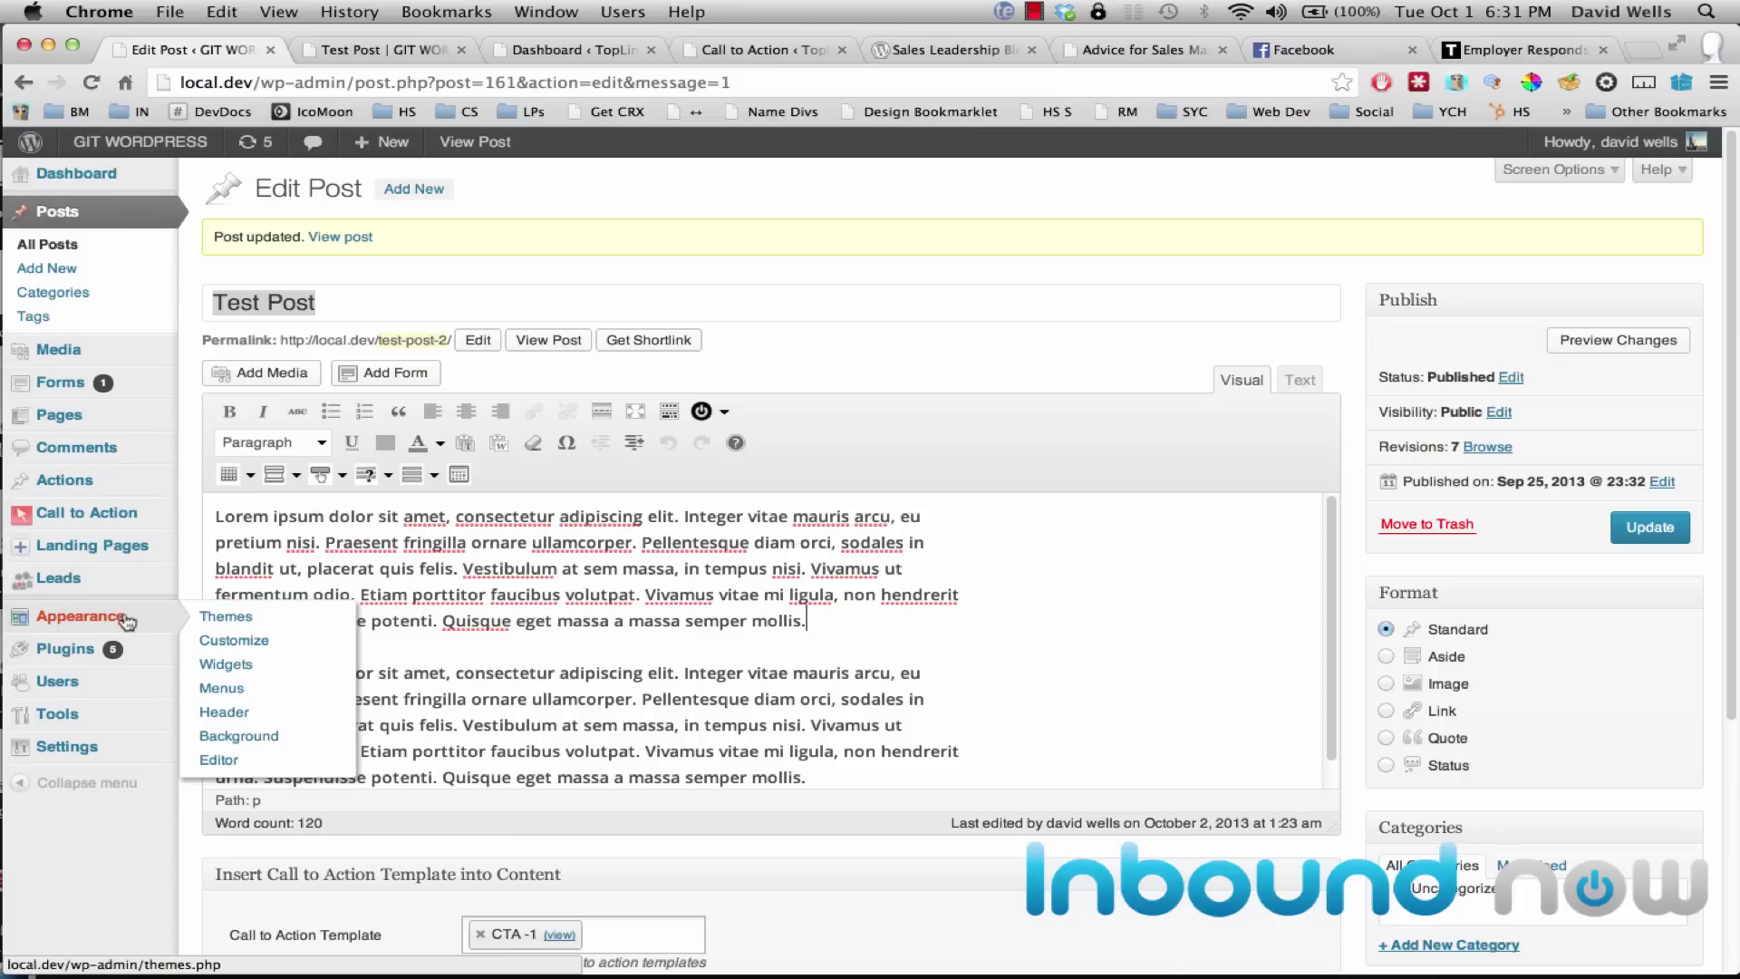
super+click(231, 669)
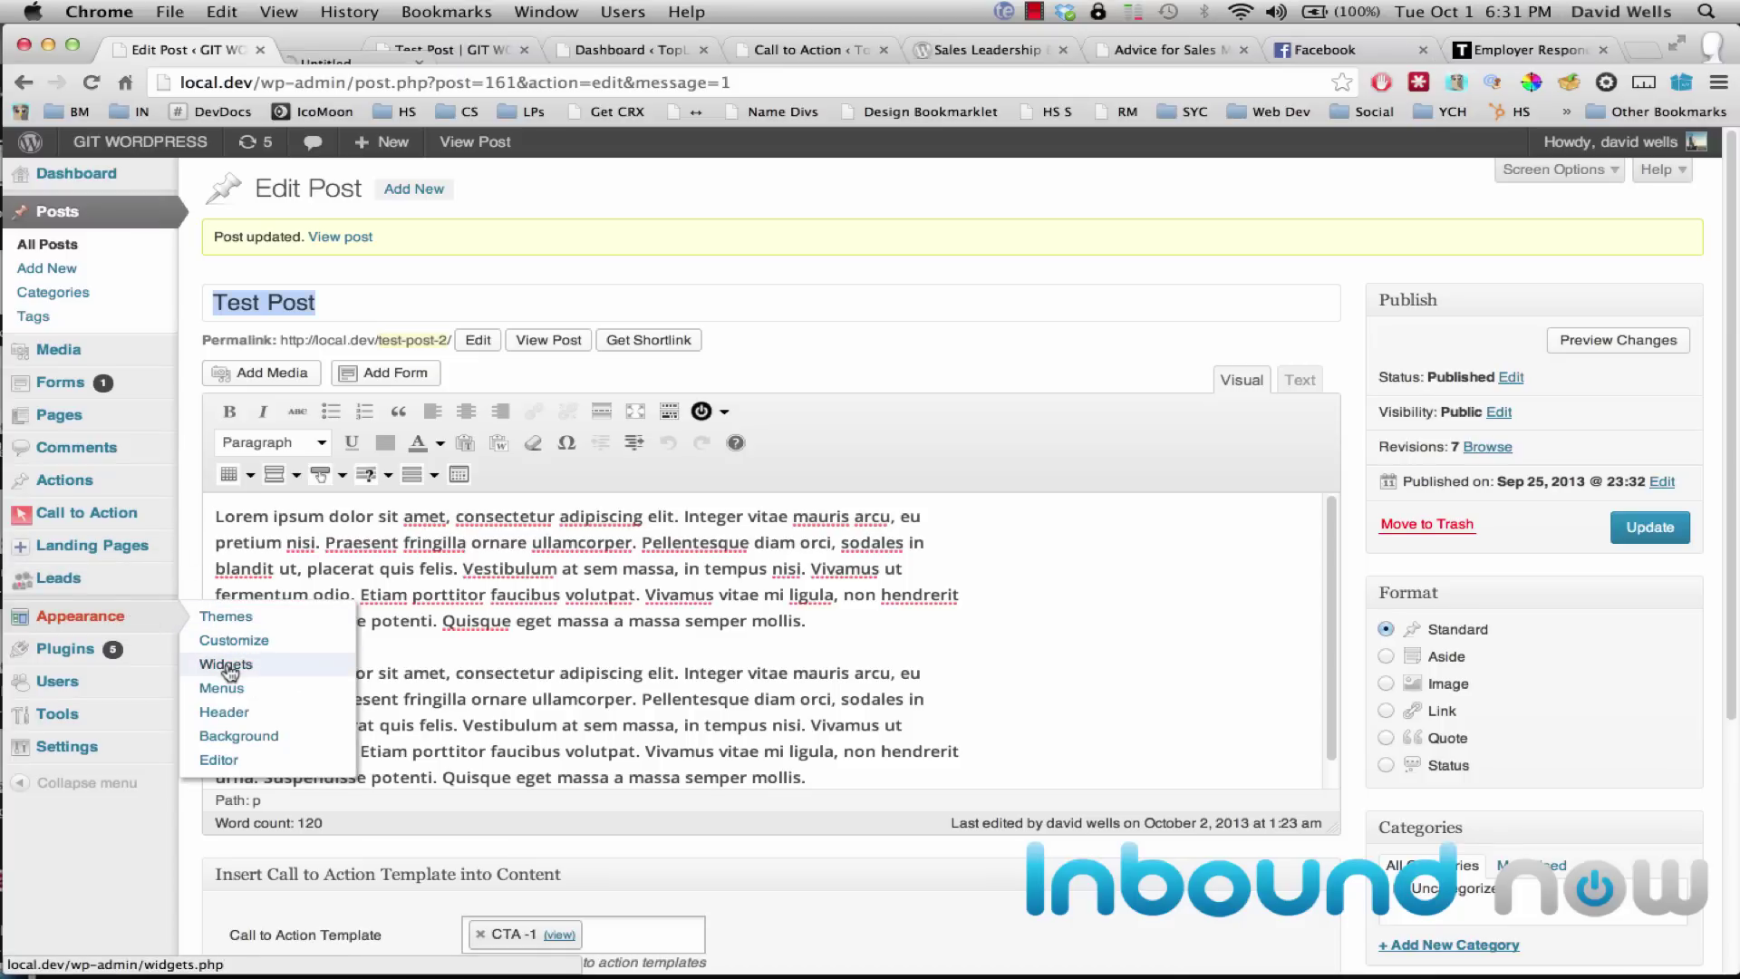
click(345, 54)
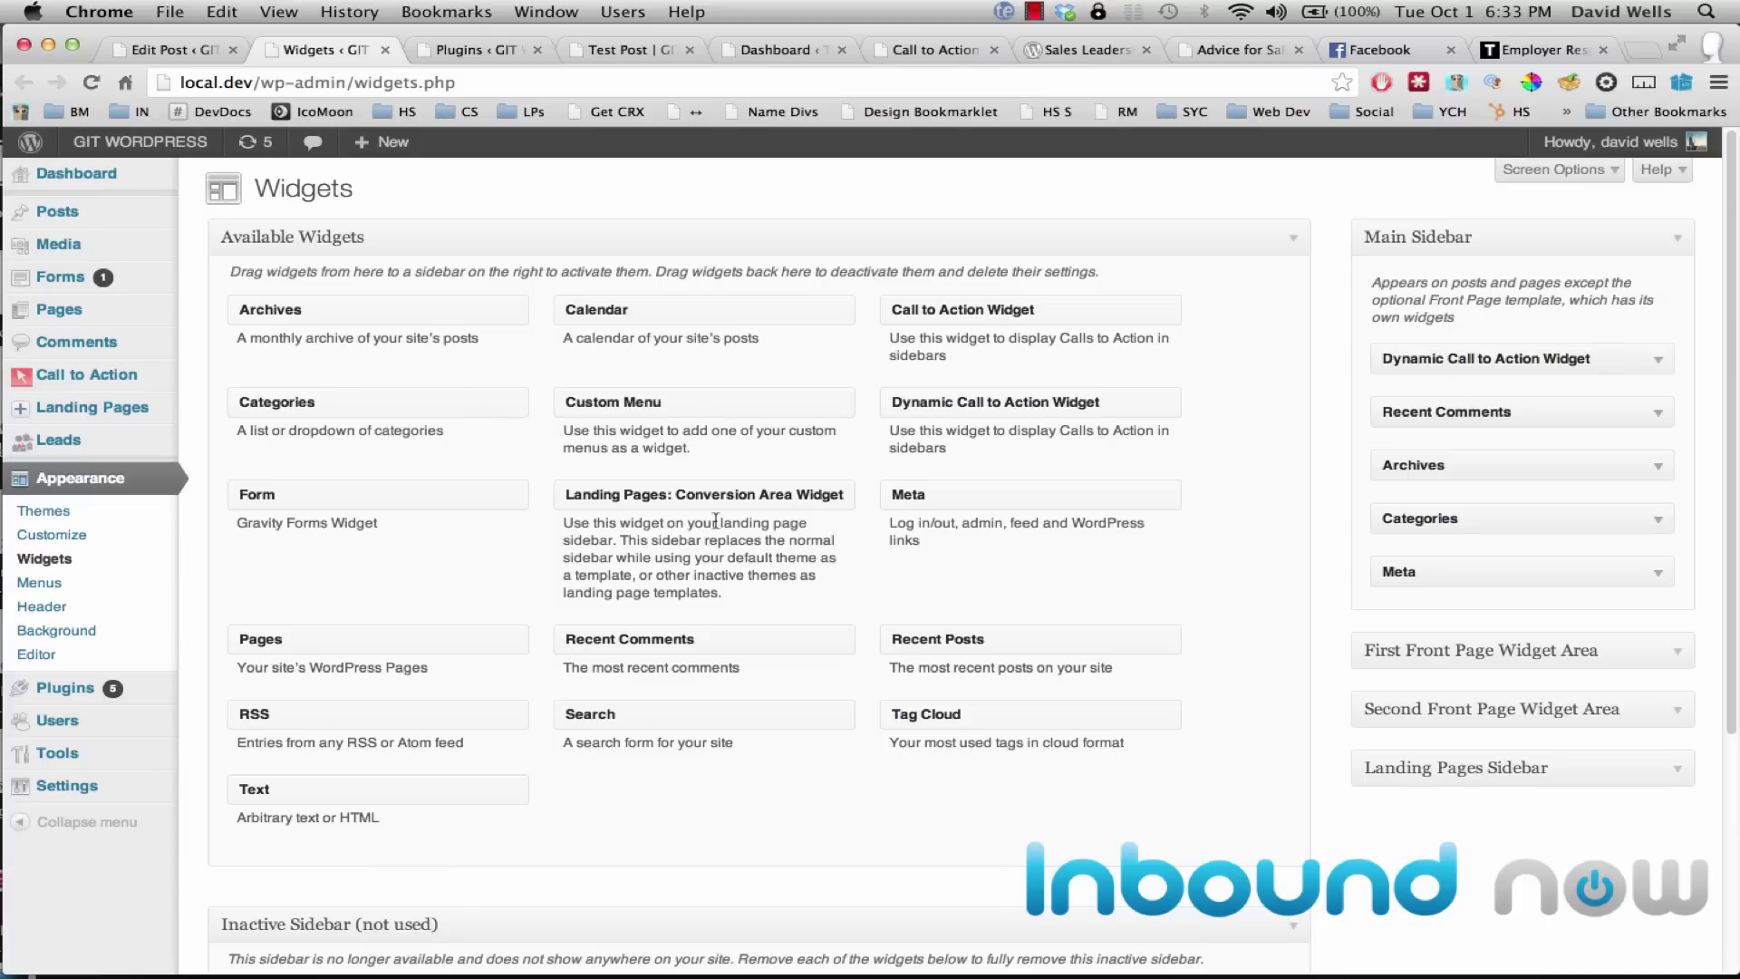
Step: Expand the Dynamic Call to Action Widget in the Main Sidebar and read its description
click(1658, 359)
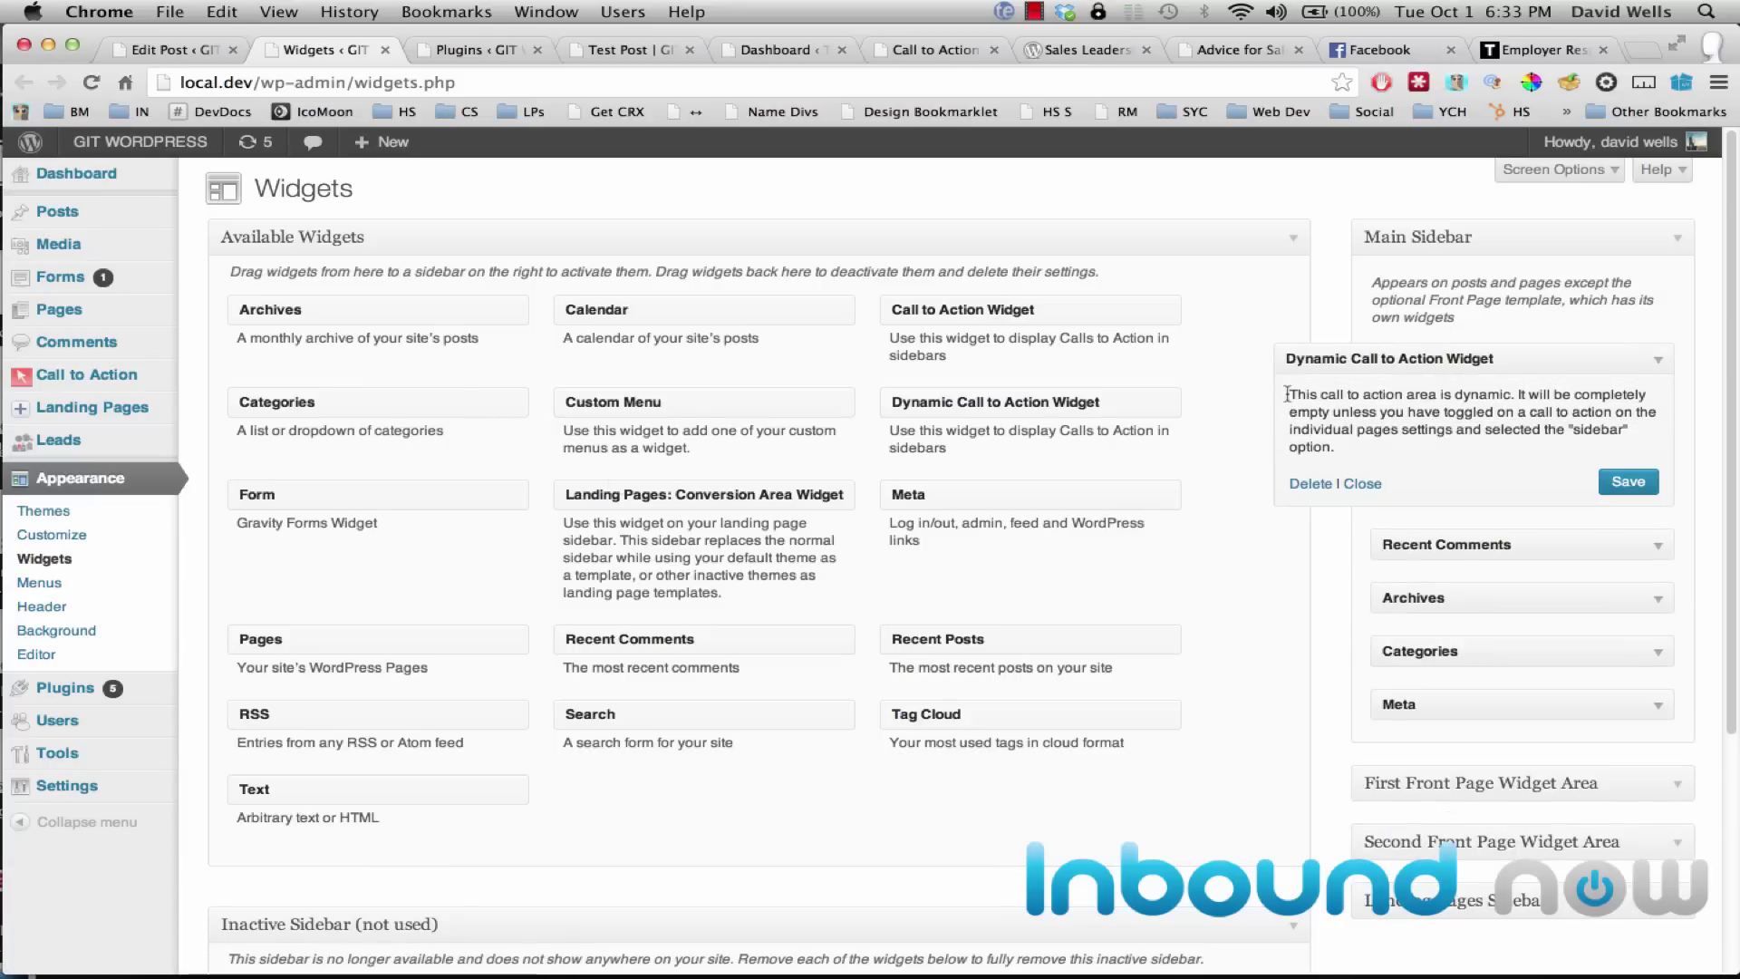
drag(1286, 394, 1439, 451)
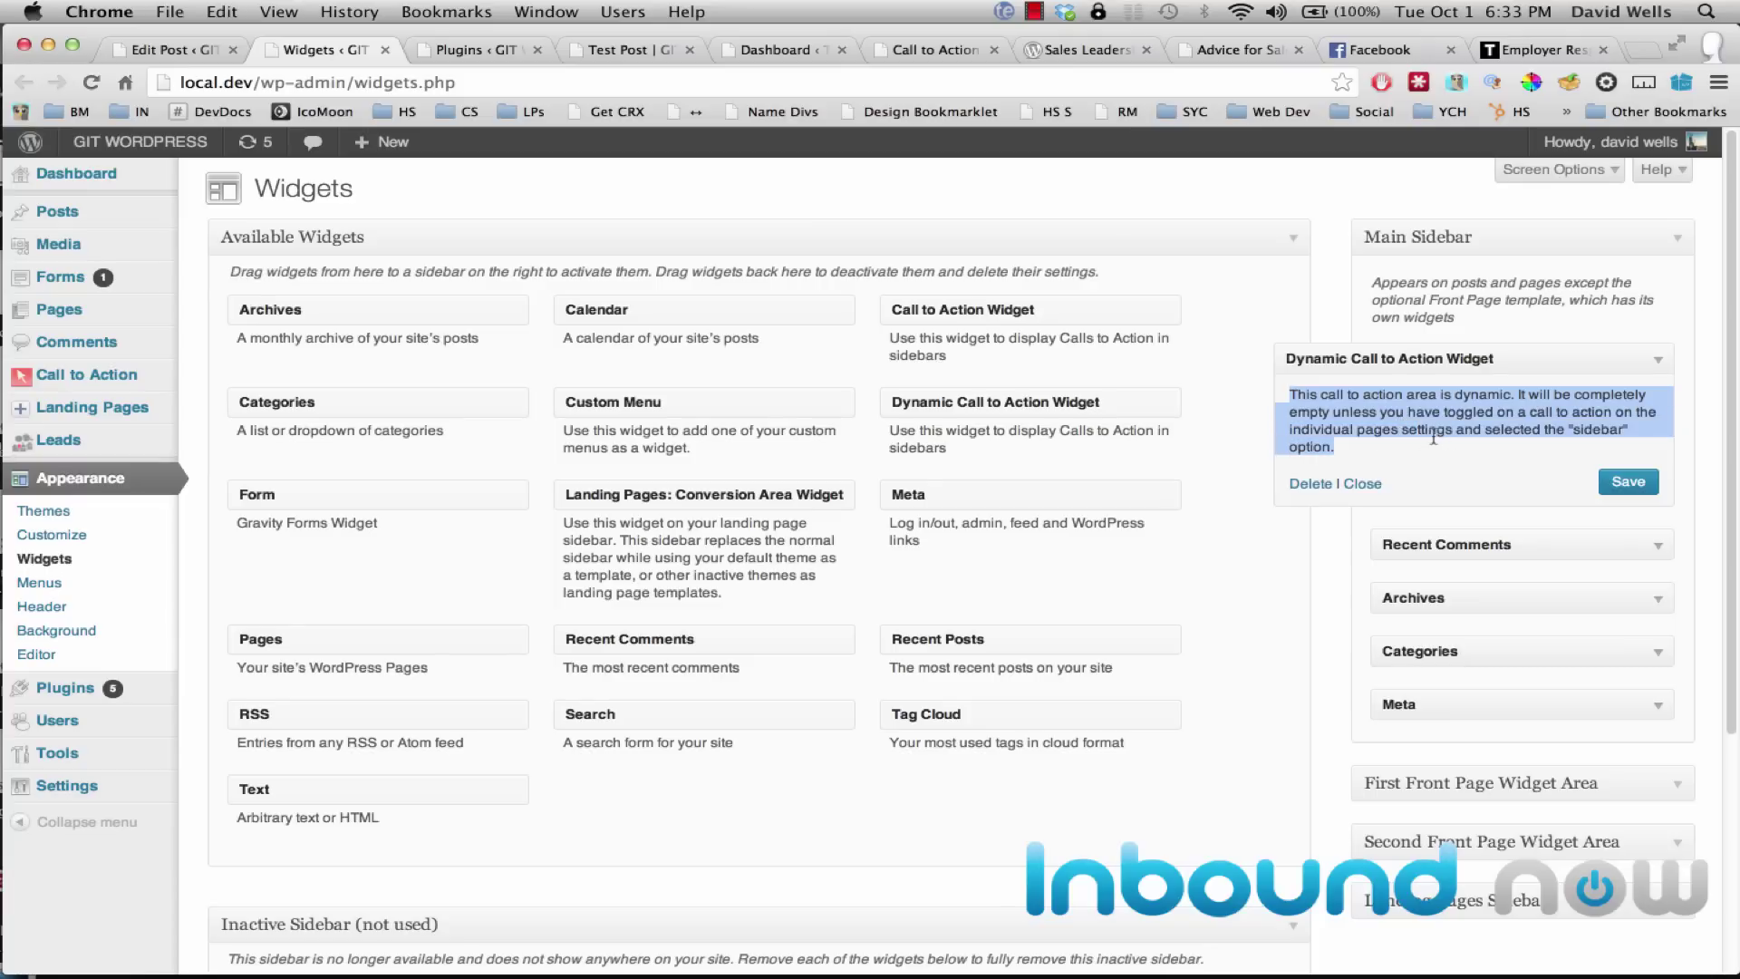
click(1380, 428)
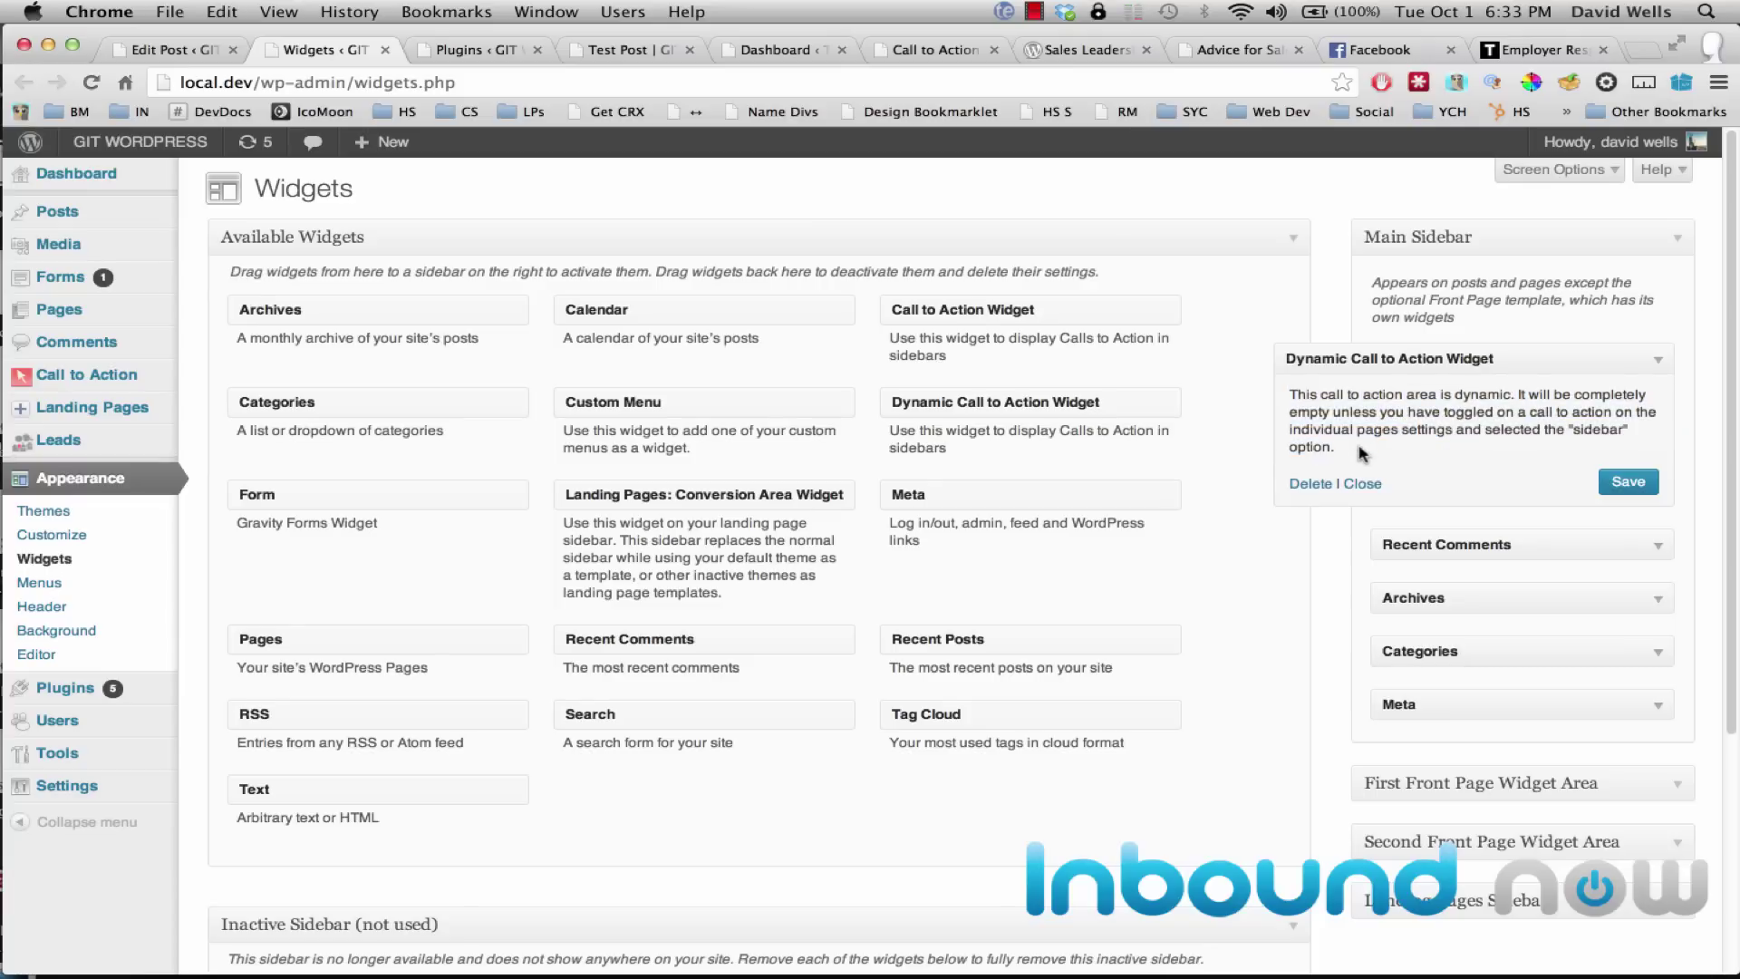
drag(1362, 453, 1310, 399)
click(1297, 399)
Step: Return to the Test Post editor and set the call to action's placement to Sidebar Widget
click(193, 49)
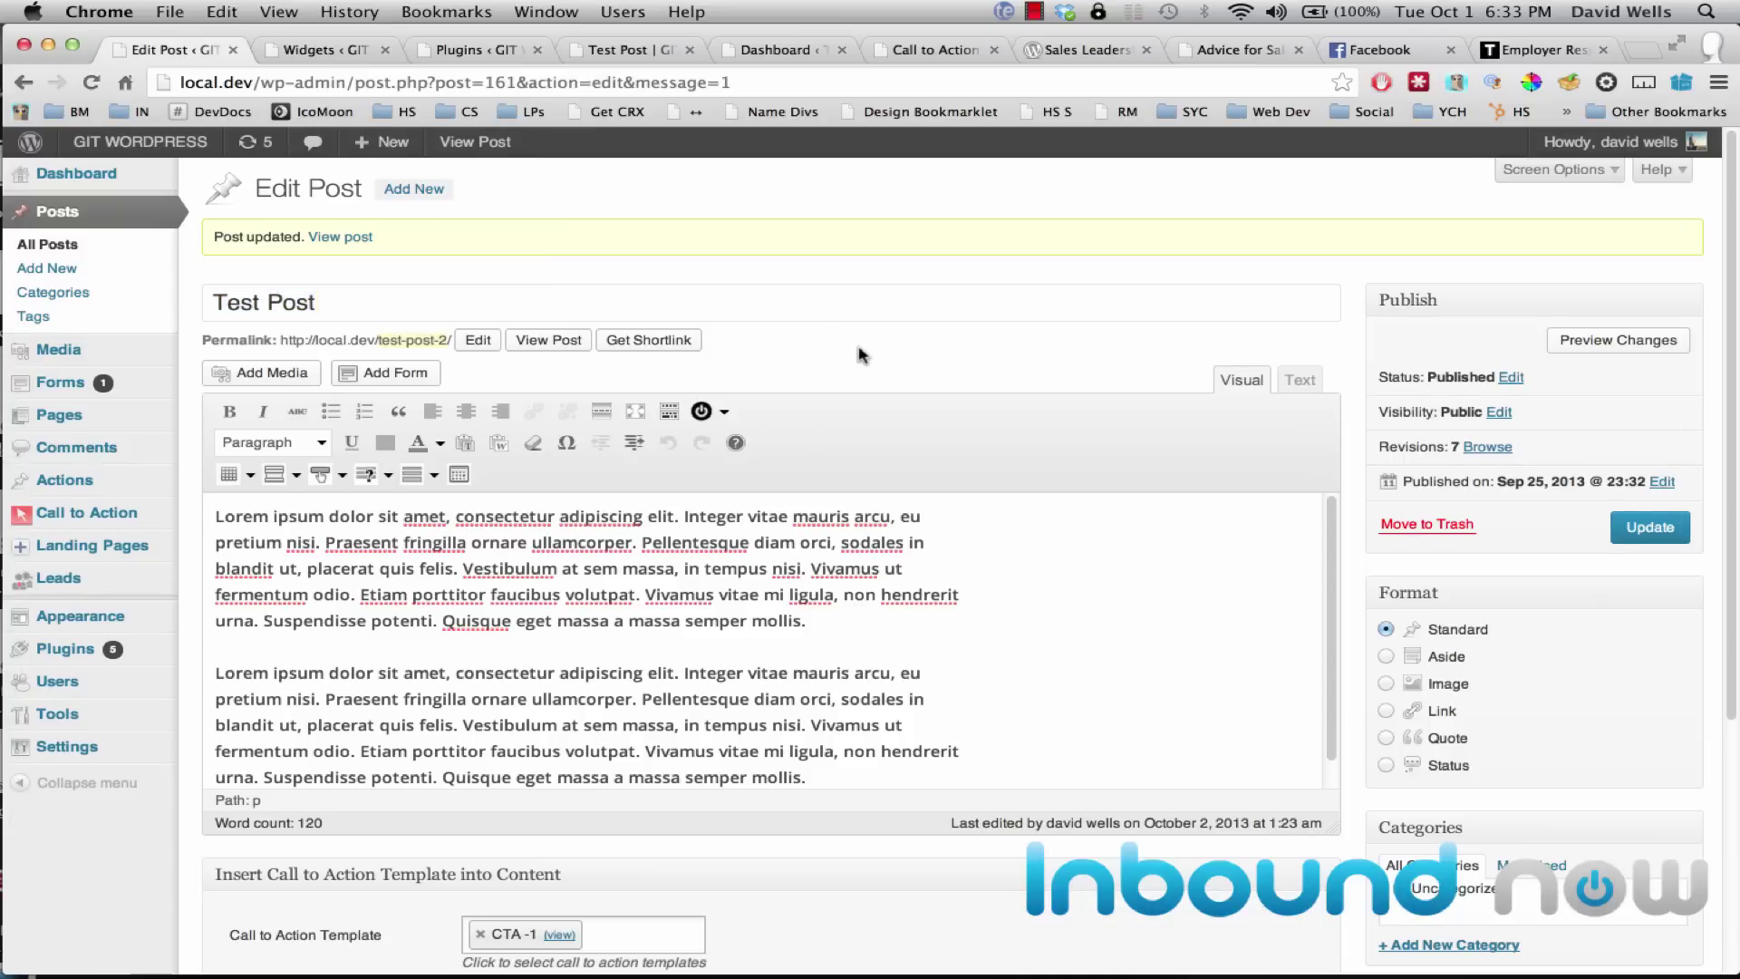
scroll(861, 354, down, 5)
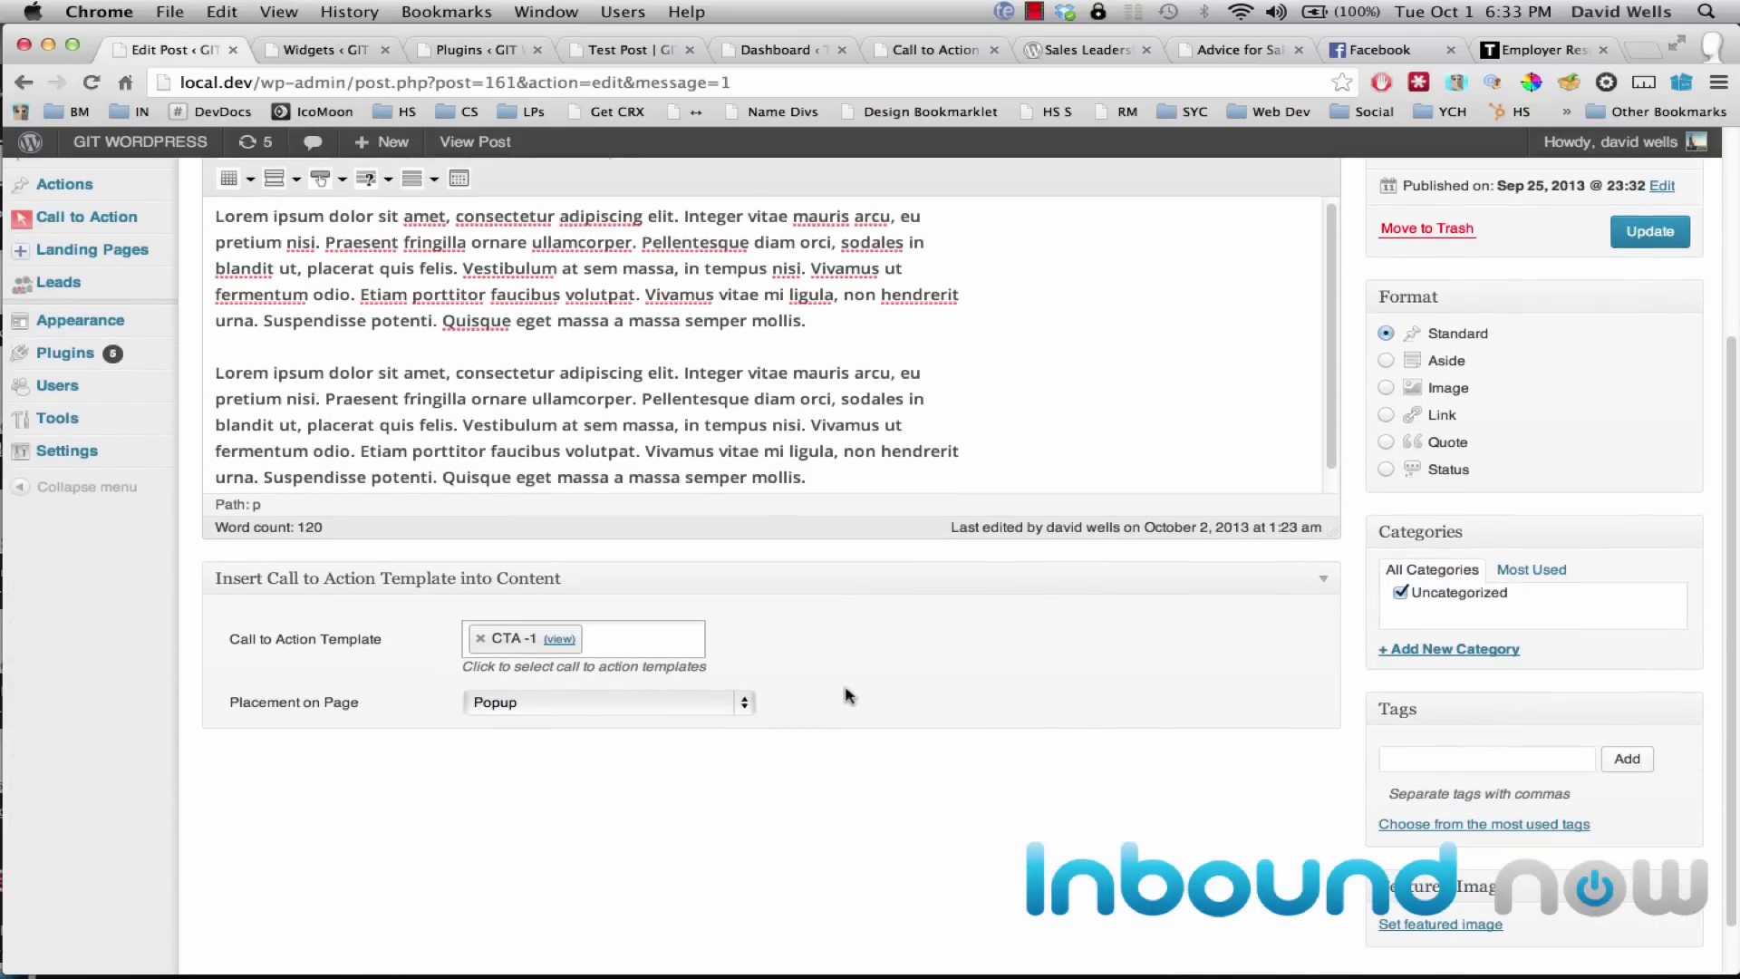
click(736, 695)
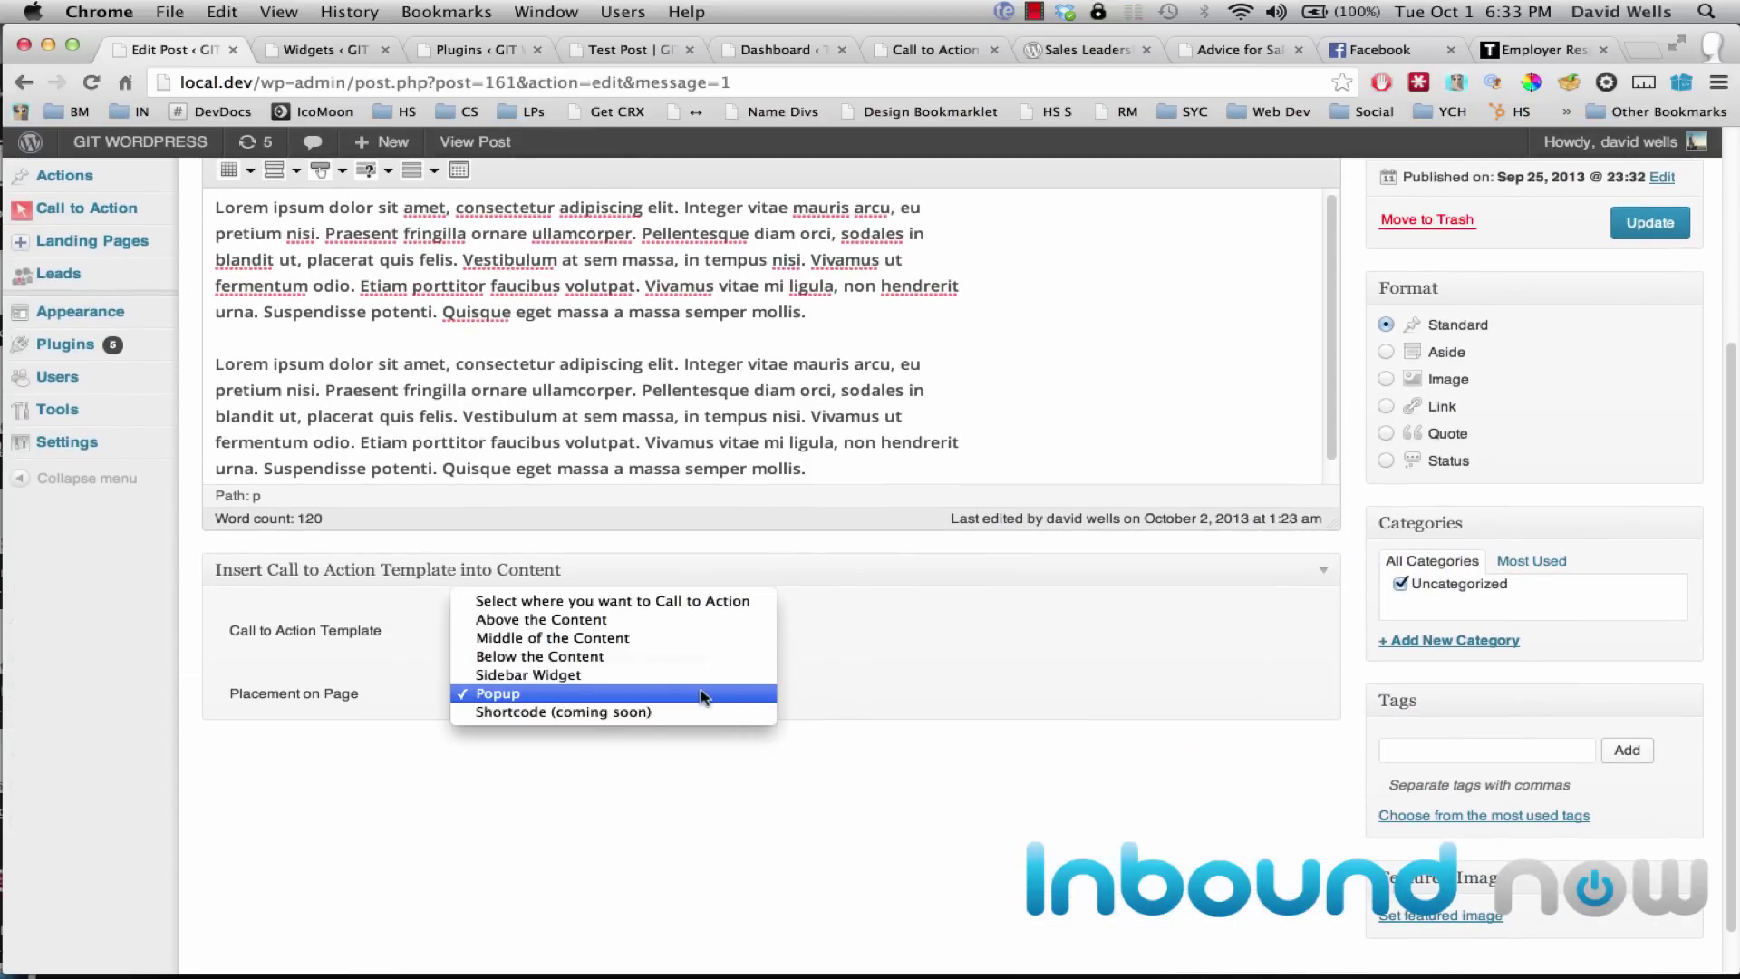
click(671, 675)
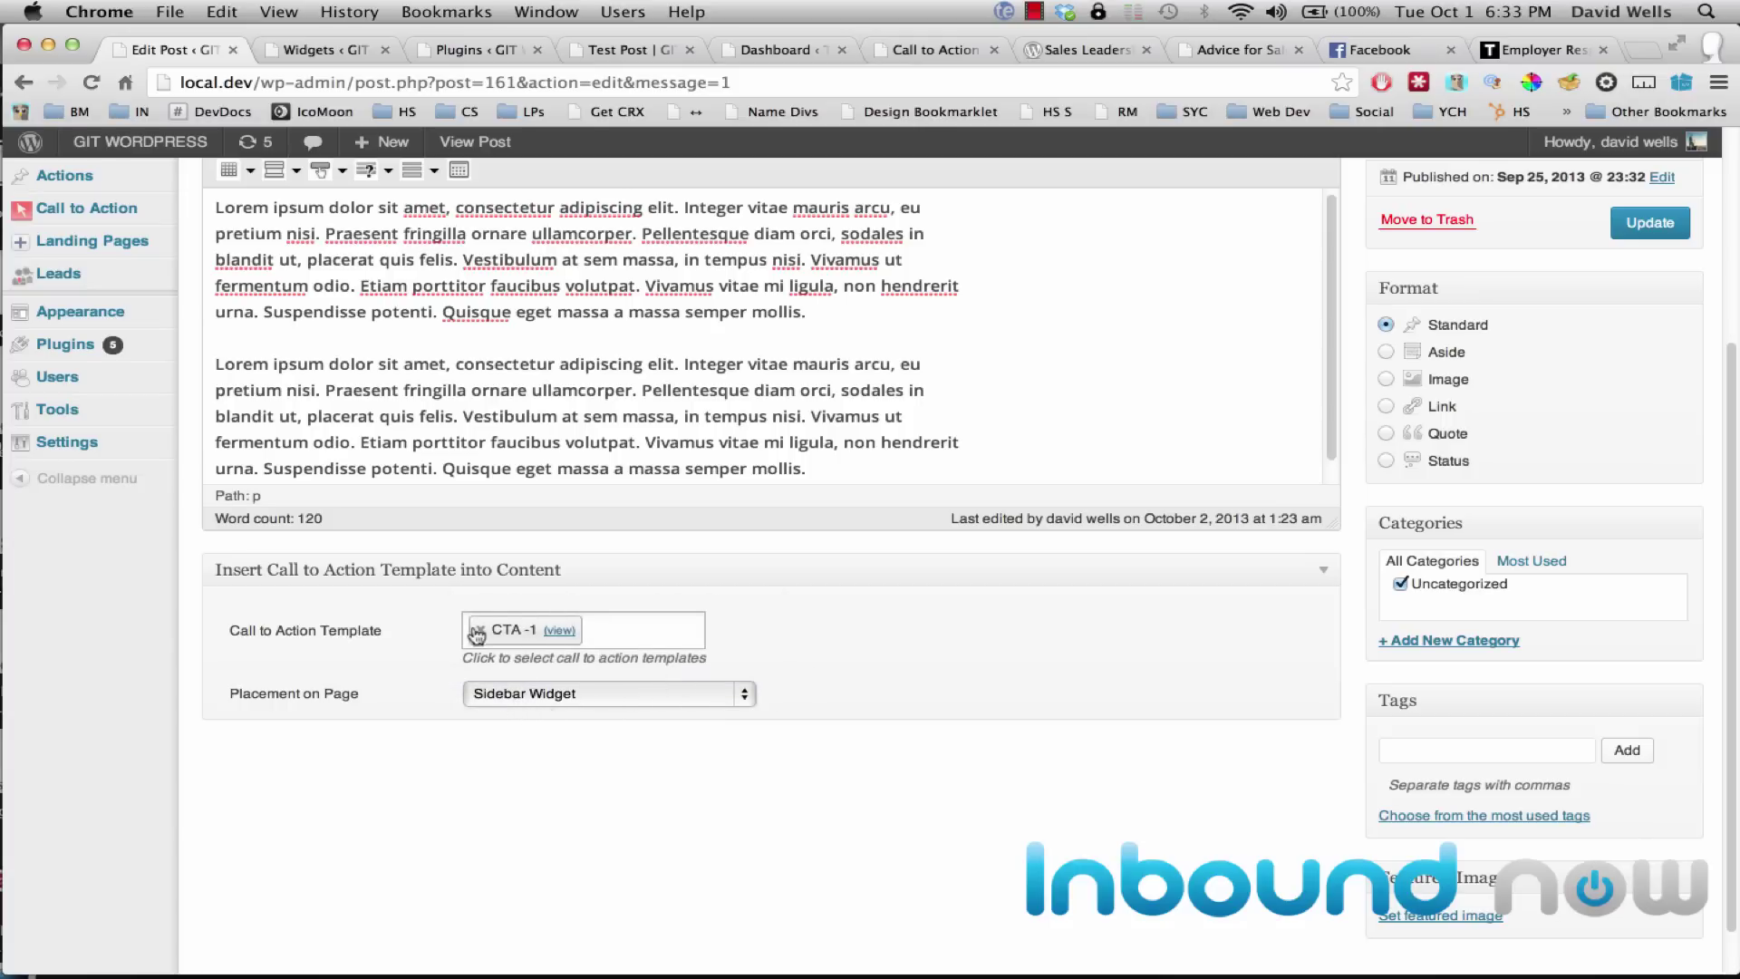
Step: Compare the Dynamic Call to Action Widget's description with the placement options offered in the post editor
scroll(761, 705, up, 3)
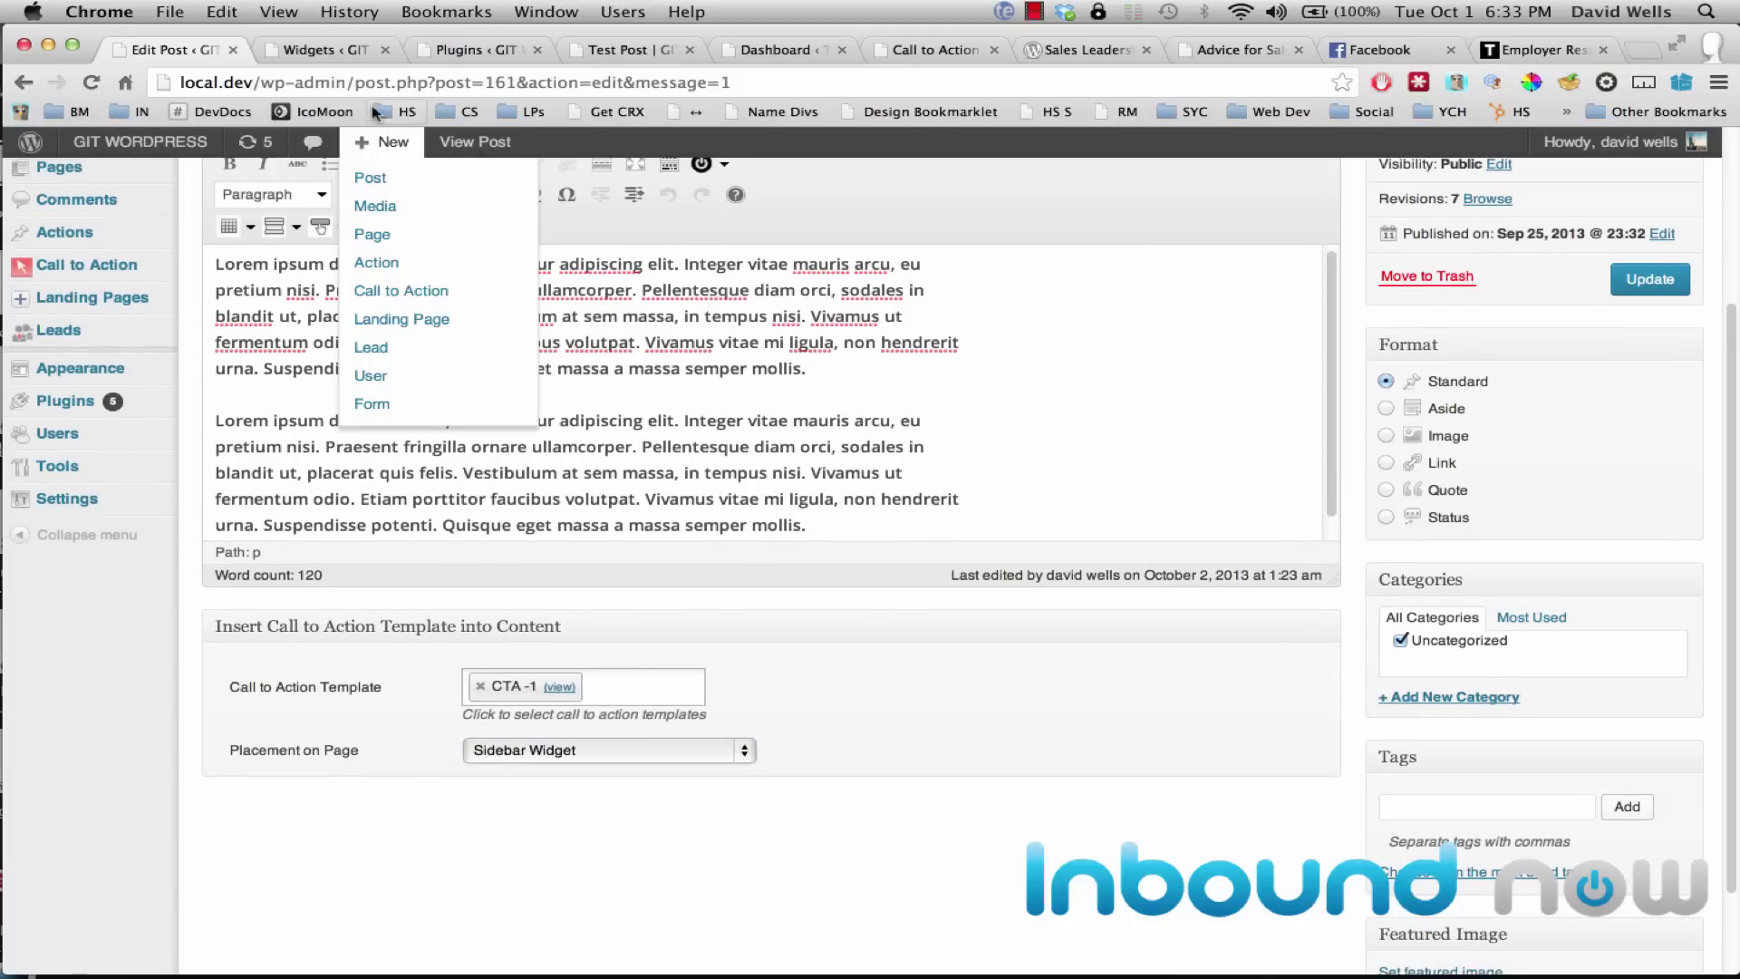
click(308, 50)
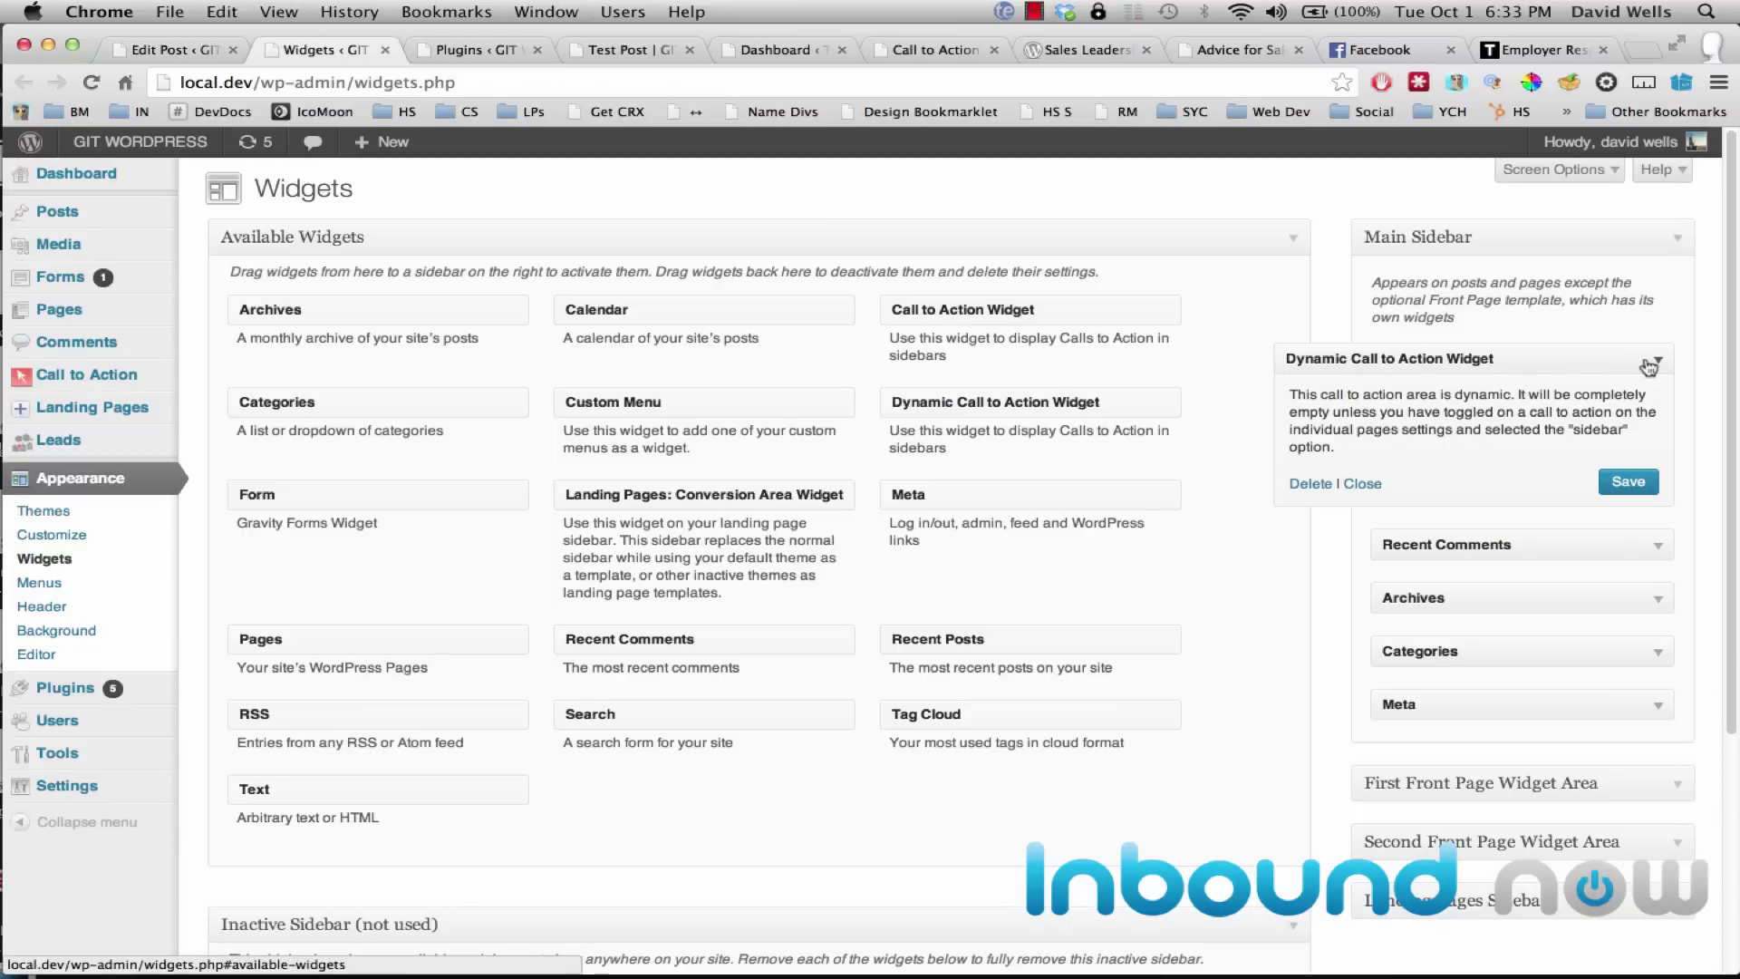
click(172, 50)
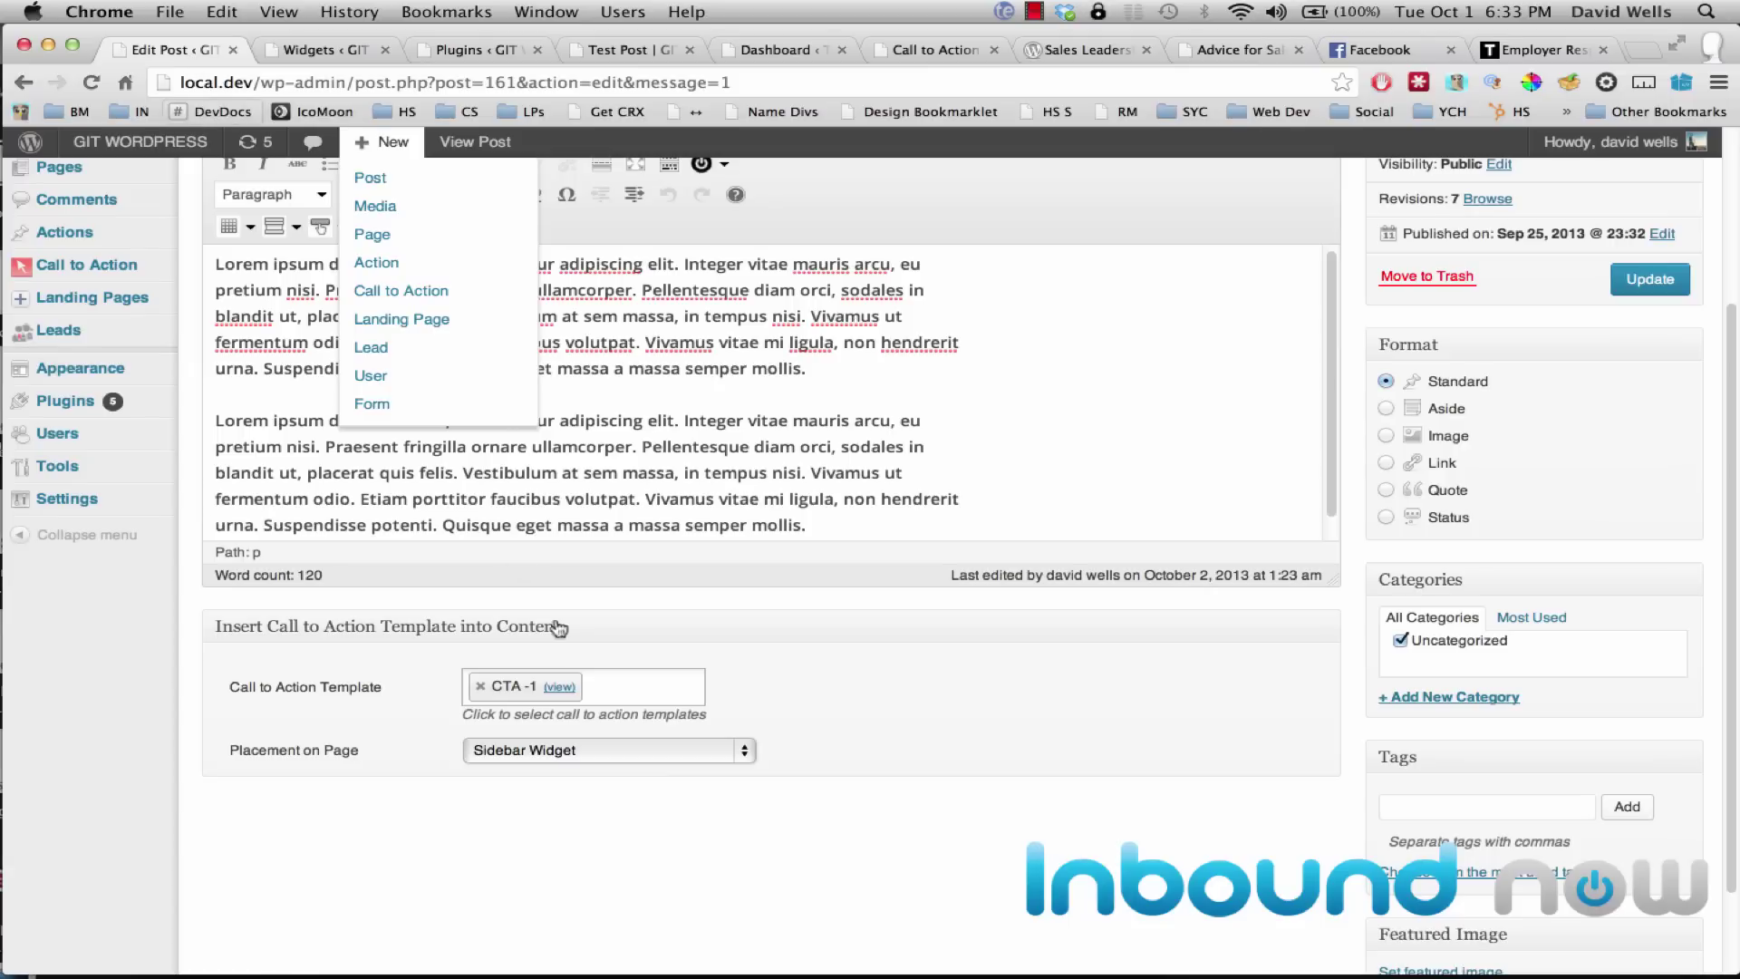
click(652, 751)
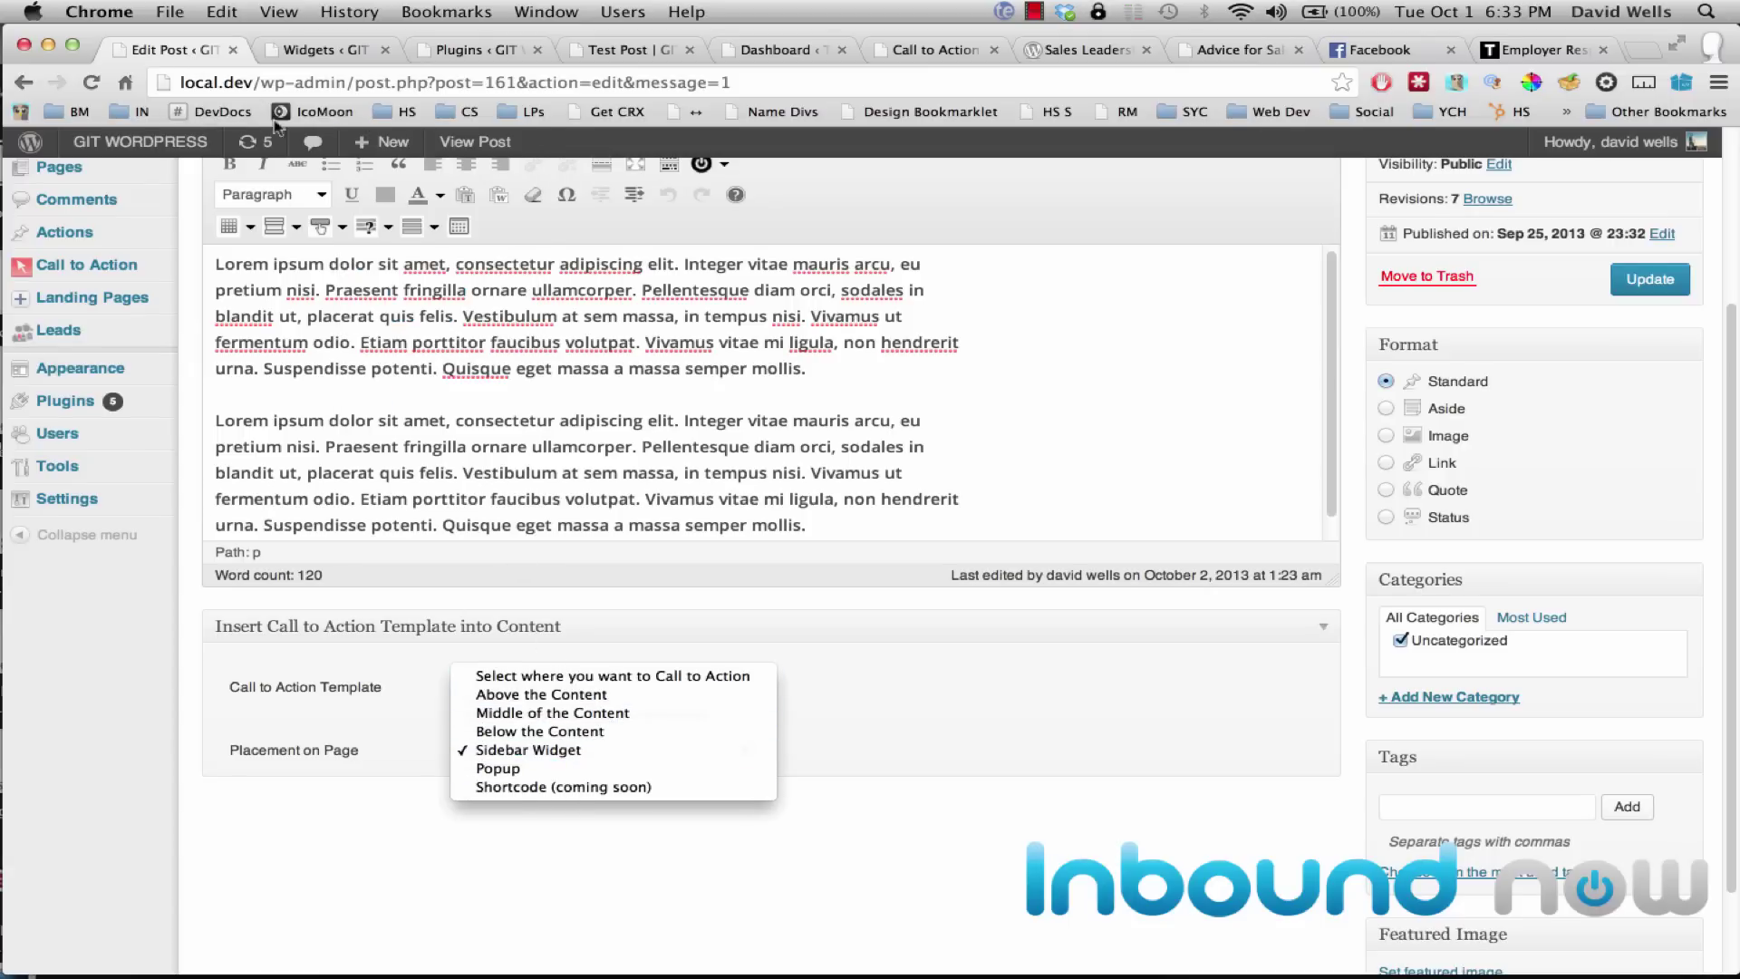
Step: Replace the Dynamic Call to Action Widget in the Main Sidebar with the regular Call to Action Widget
click(315, 45)
click(315, 47)
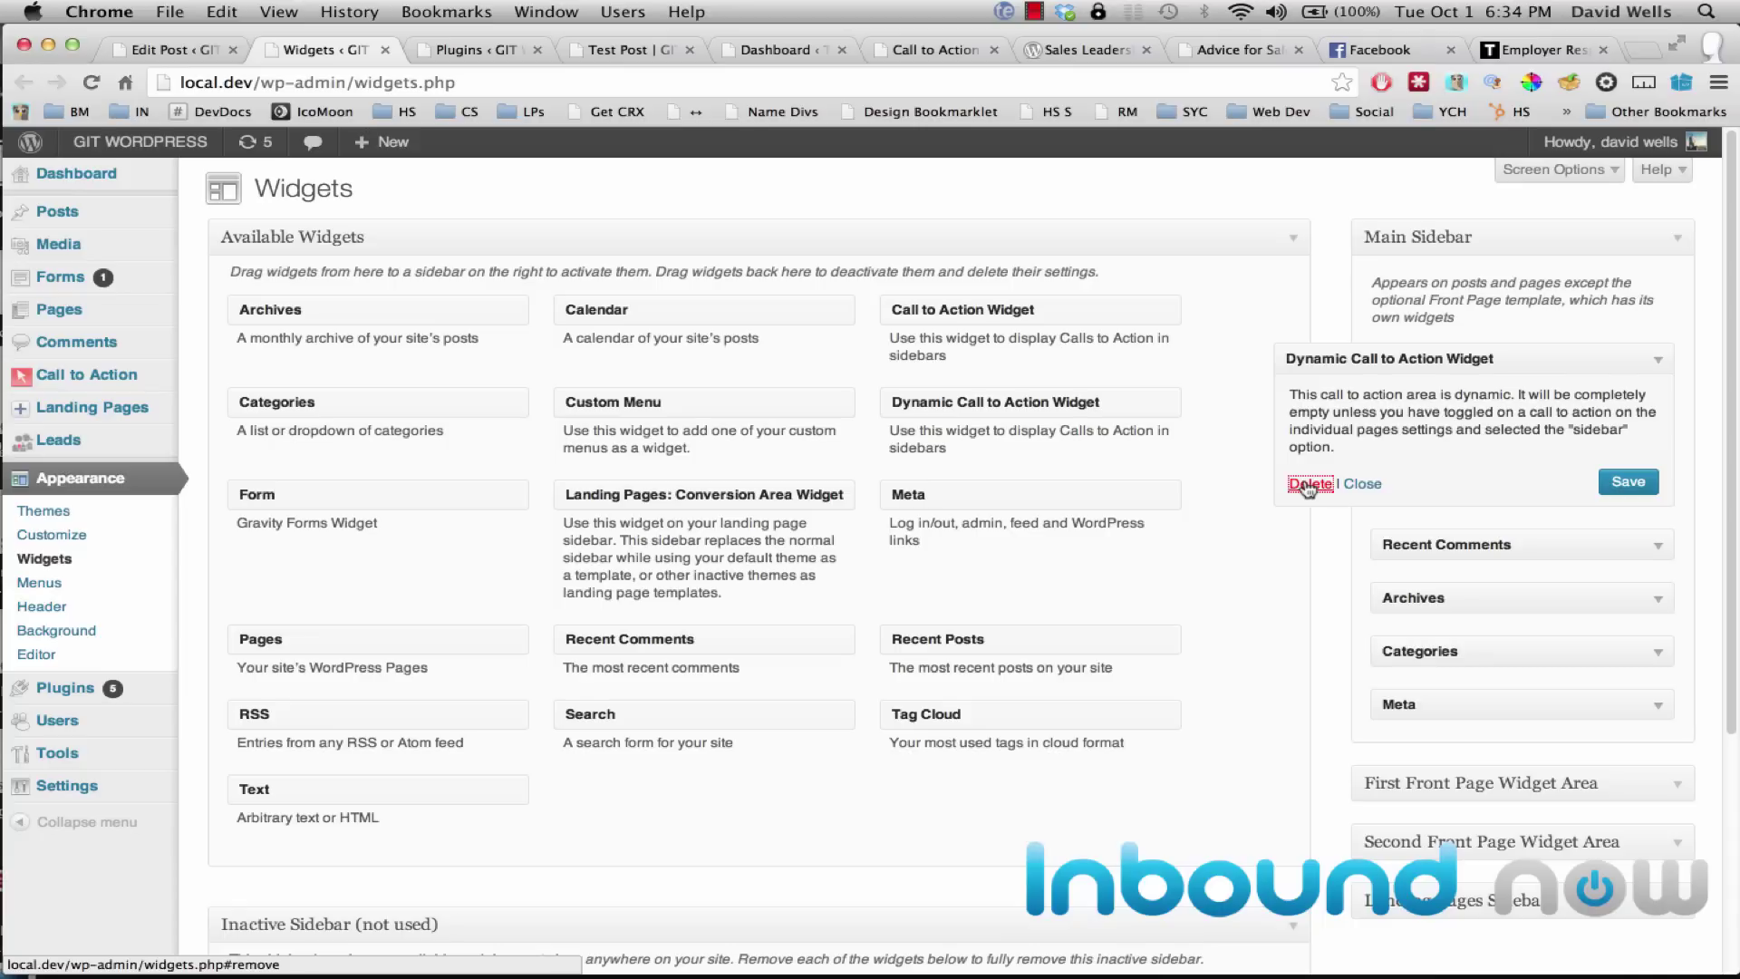
click(1309, 484)
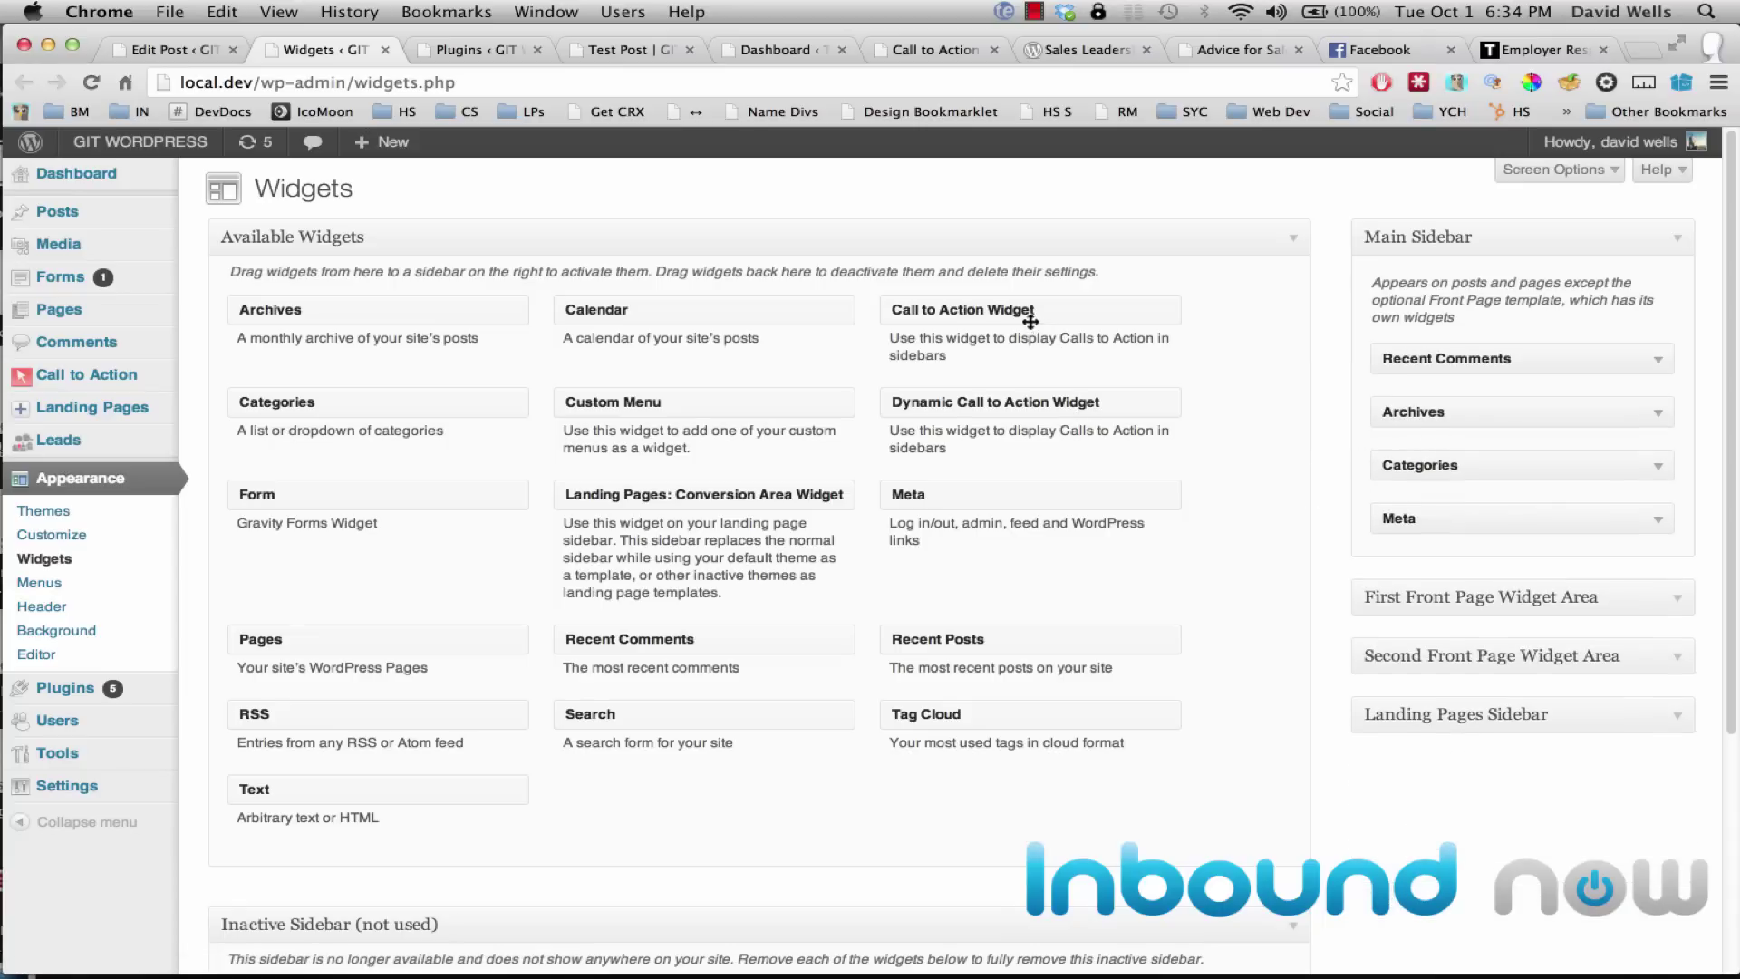
drag(946, 311, 1457, 337)
Step: Select CTA -1 and New Save test in the Call to Action Widget, and preview the Bill murray call to action
scroll(1359, 453, down, 3)
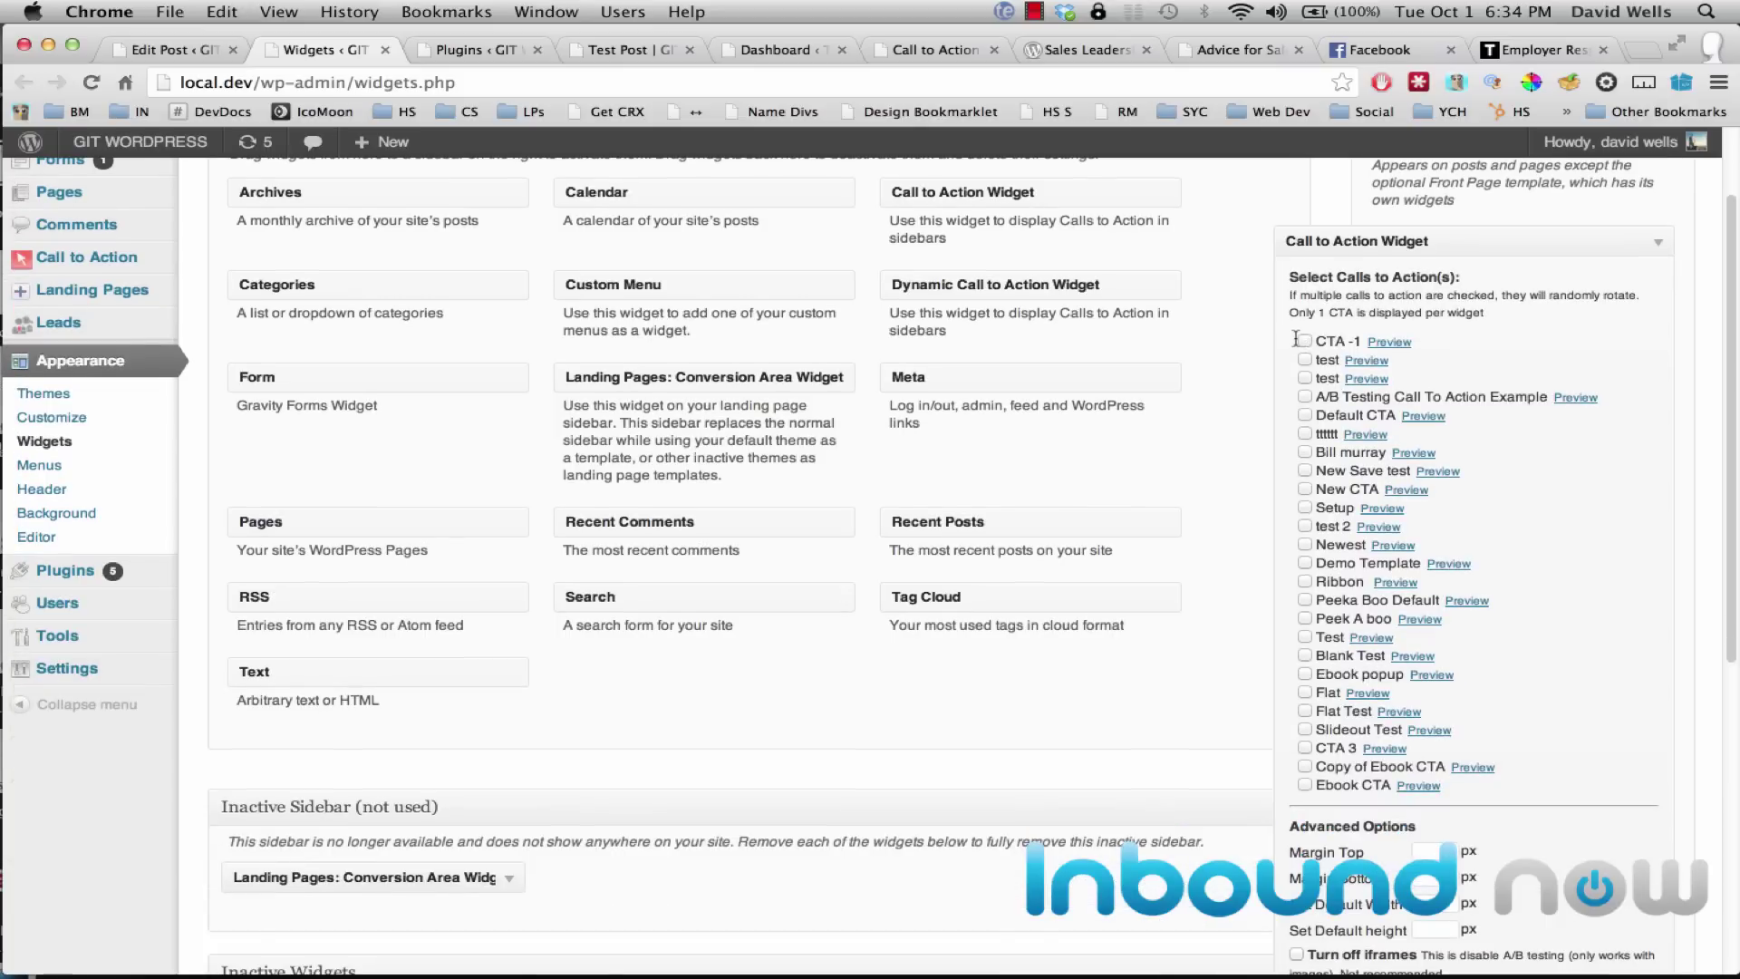
drag(1296, 339, 1313, 417)
click(1374, 312)
scroll(1305, 508, down, 5)
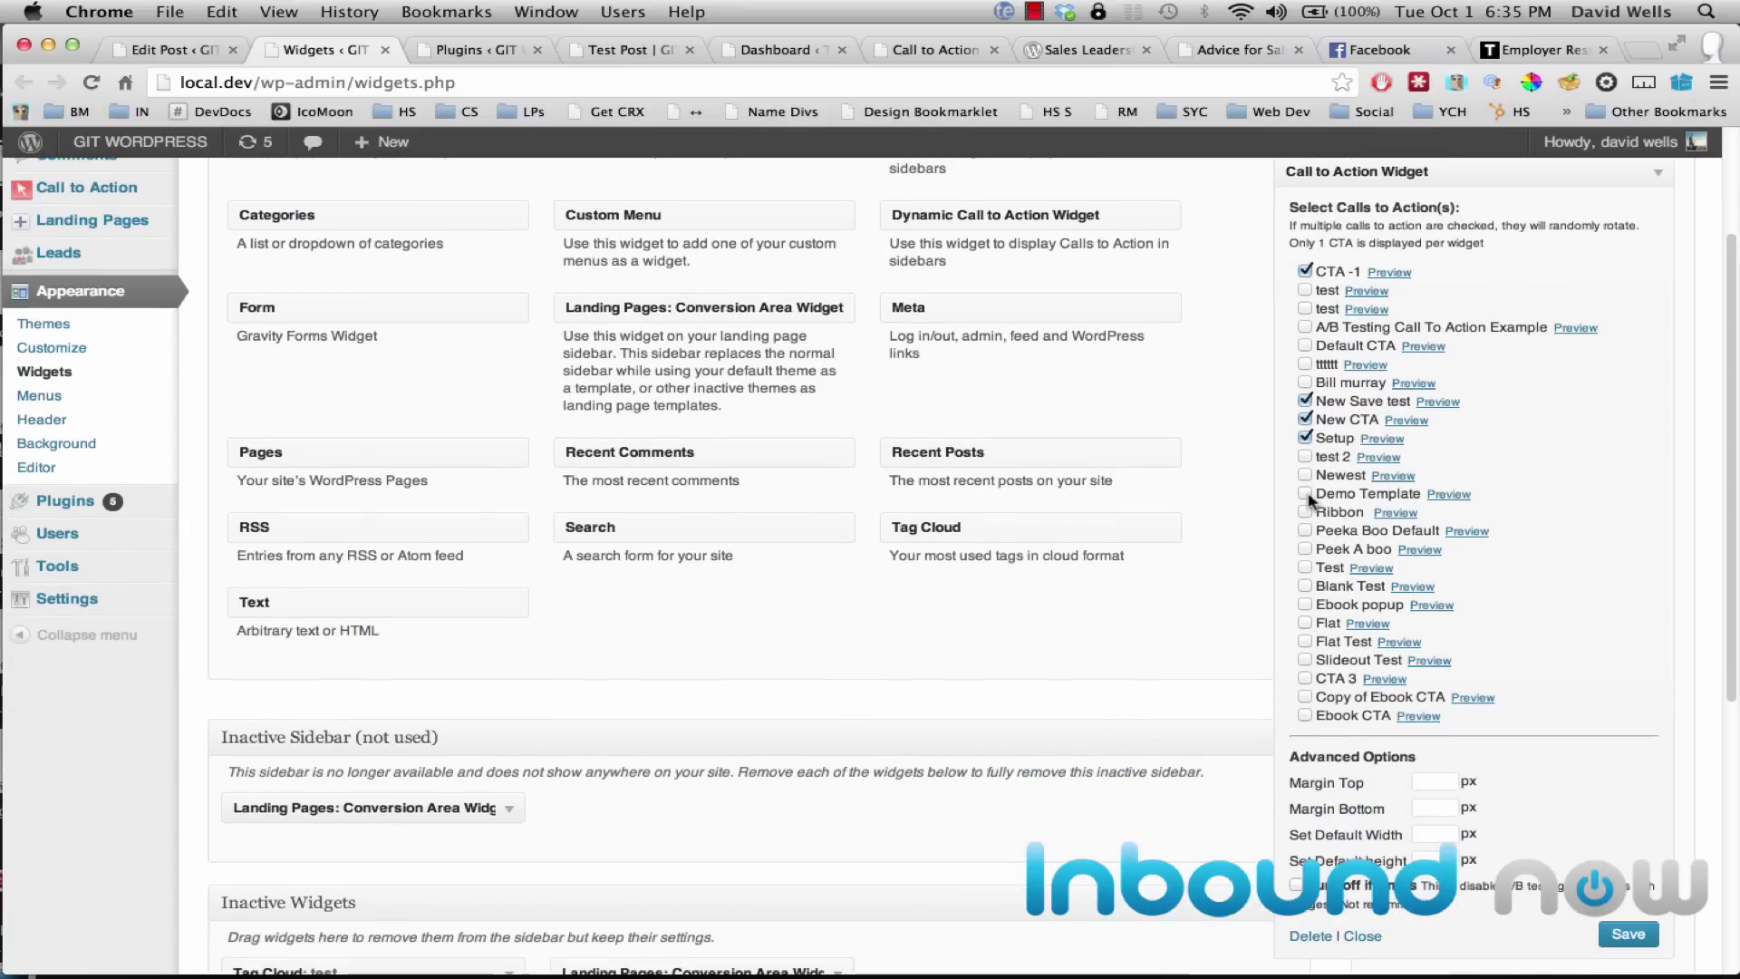
scroll(1448, 703, up, 6)
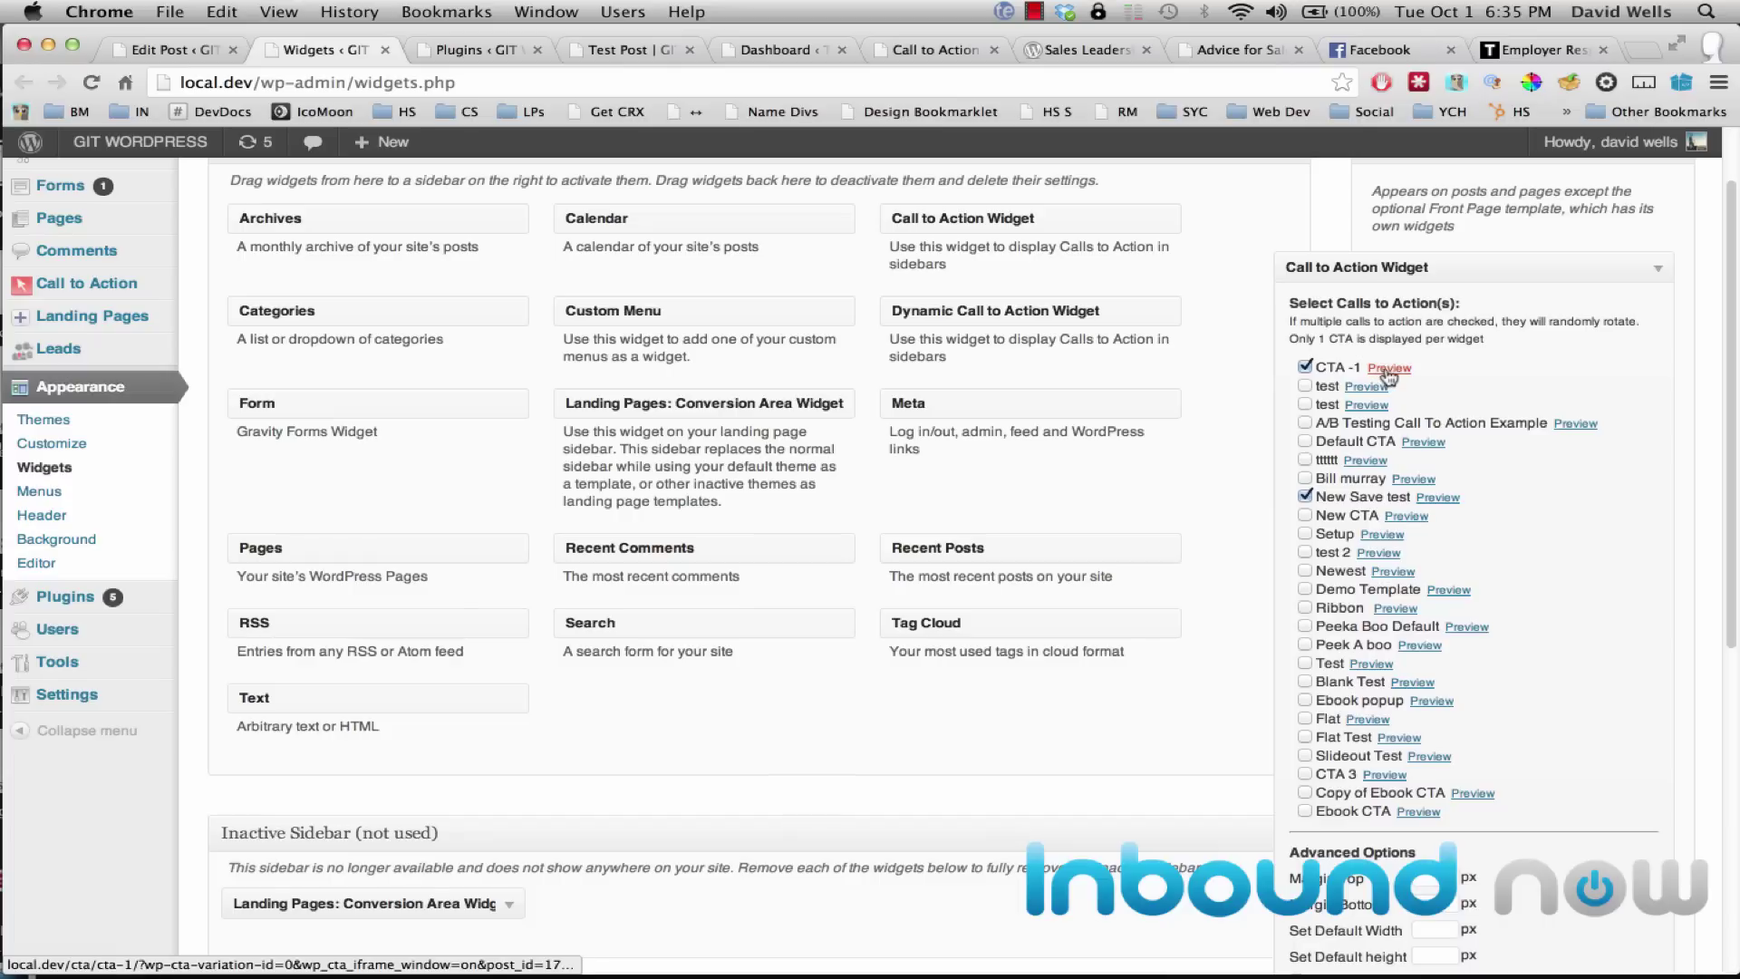
click(1423, 483)
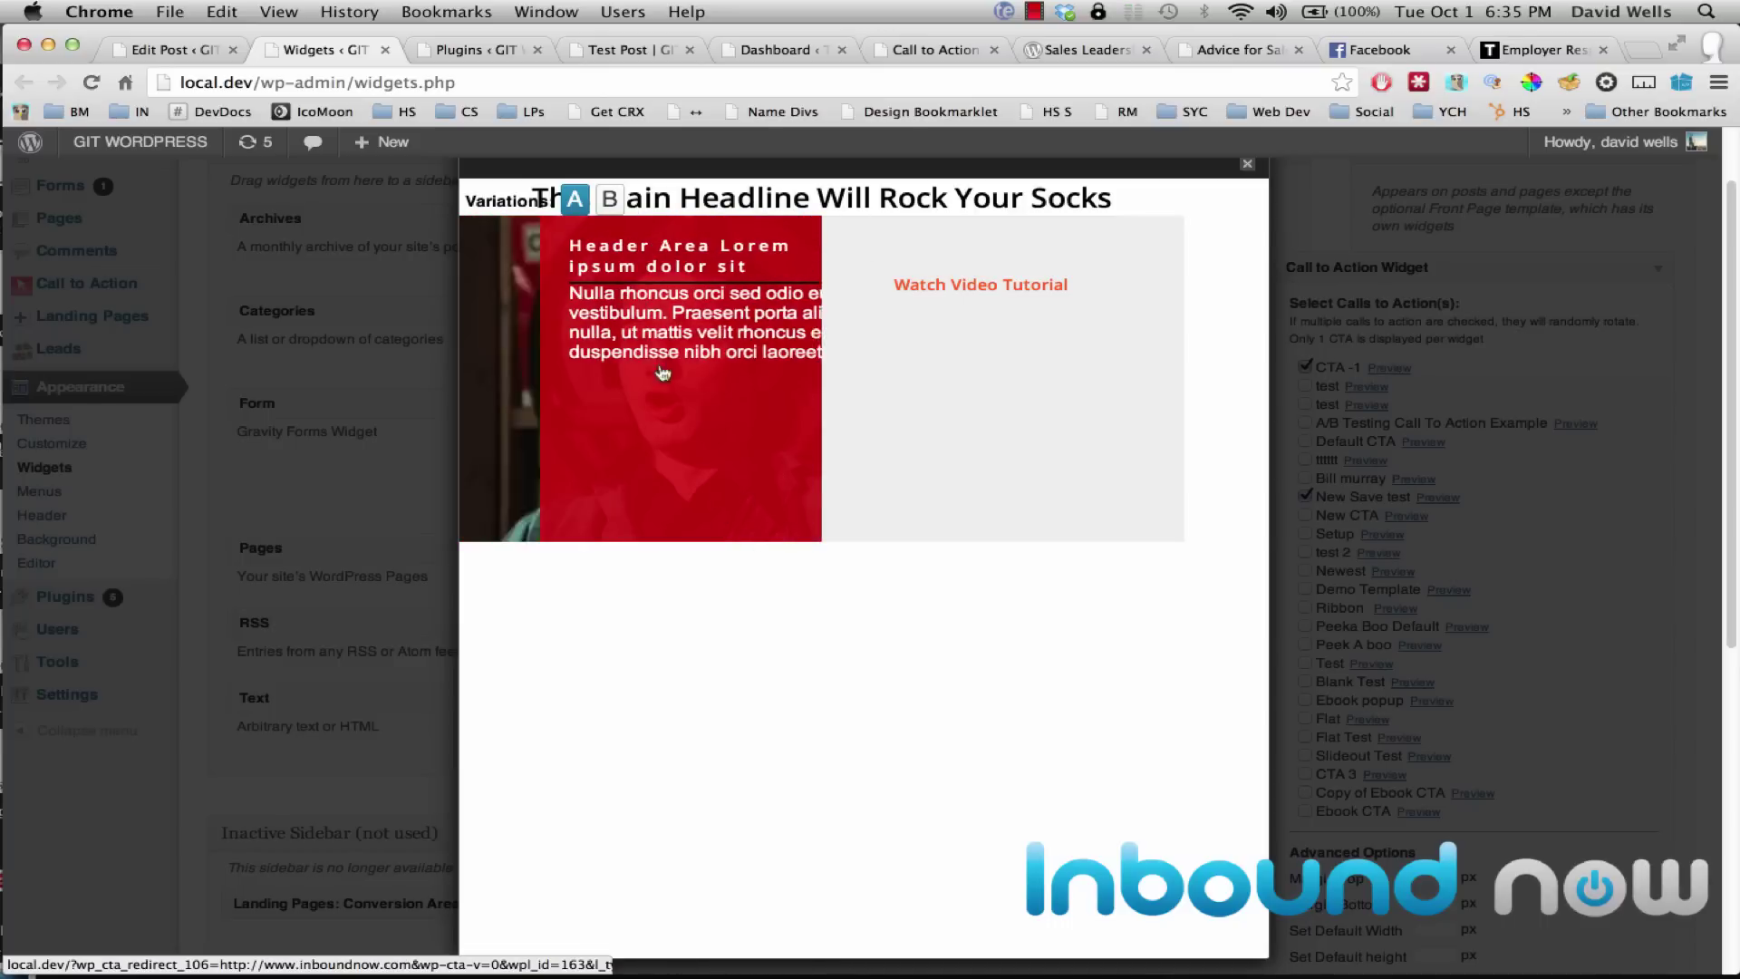
Step: Compare variations A and B in the call to action preview, then close it and collapse the Call to Action Widget
click(602, 206)
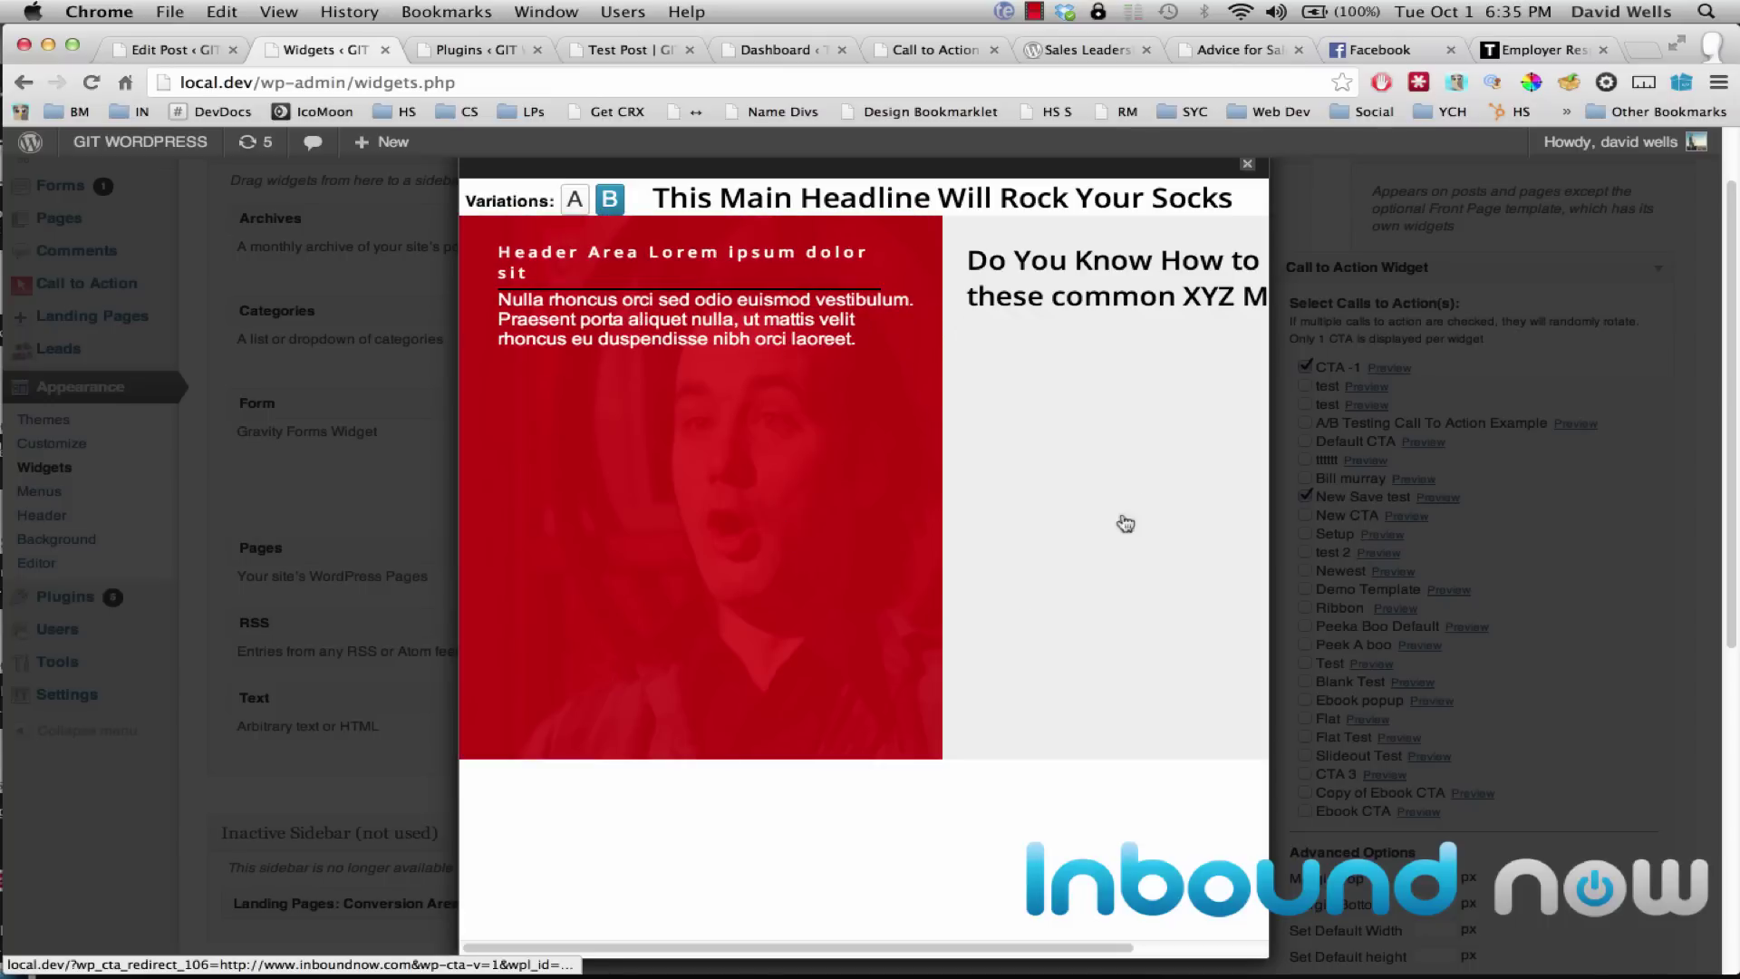
click(574, 198)
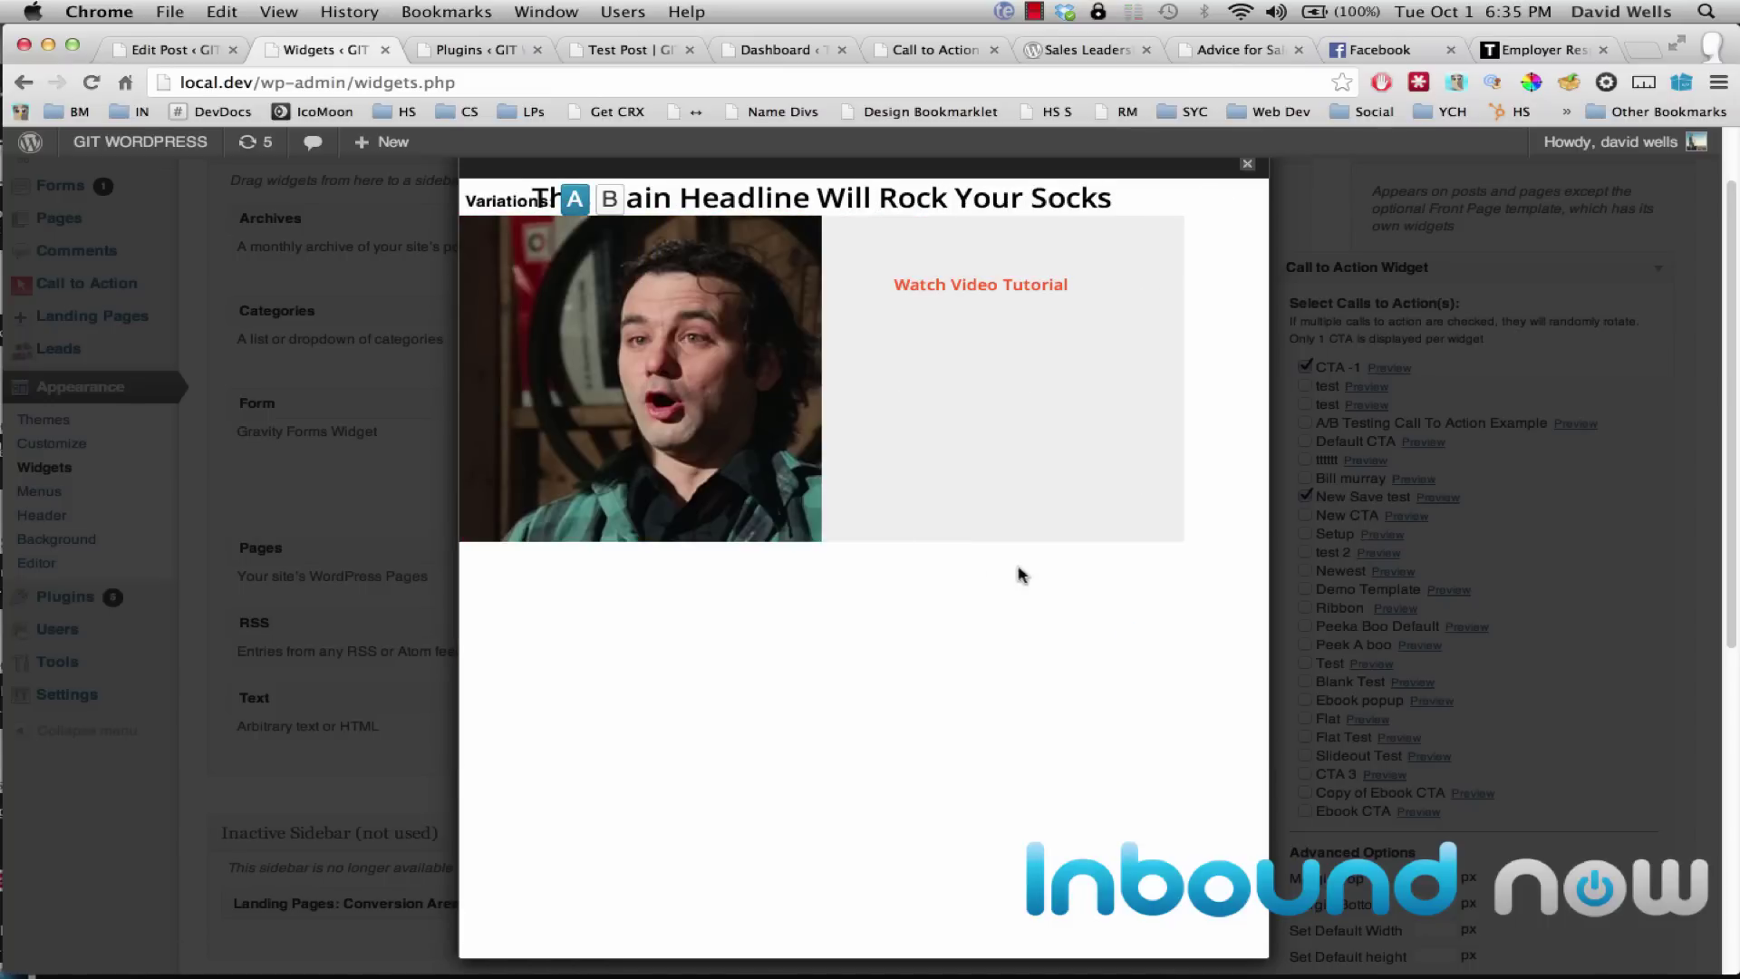
click(1246, 165)
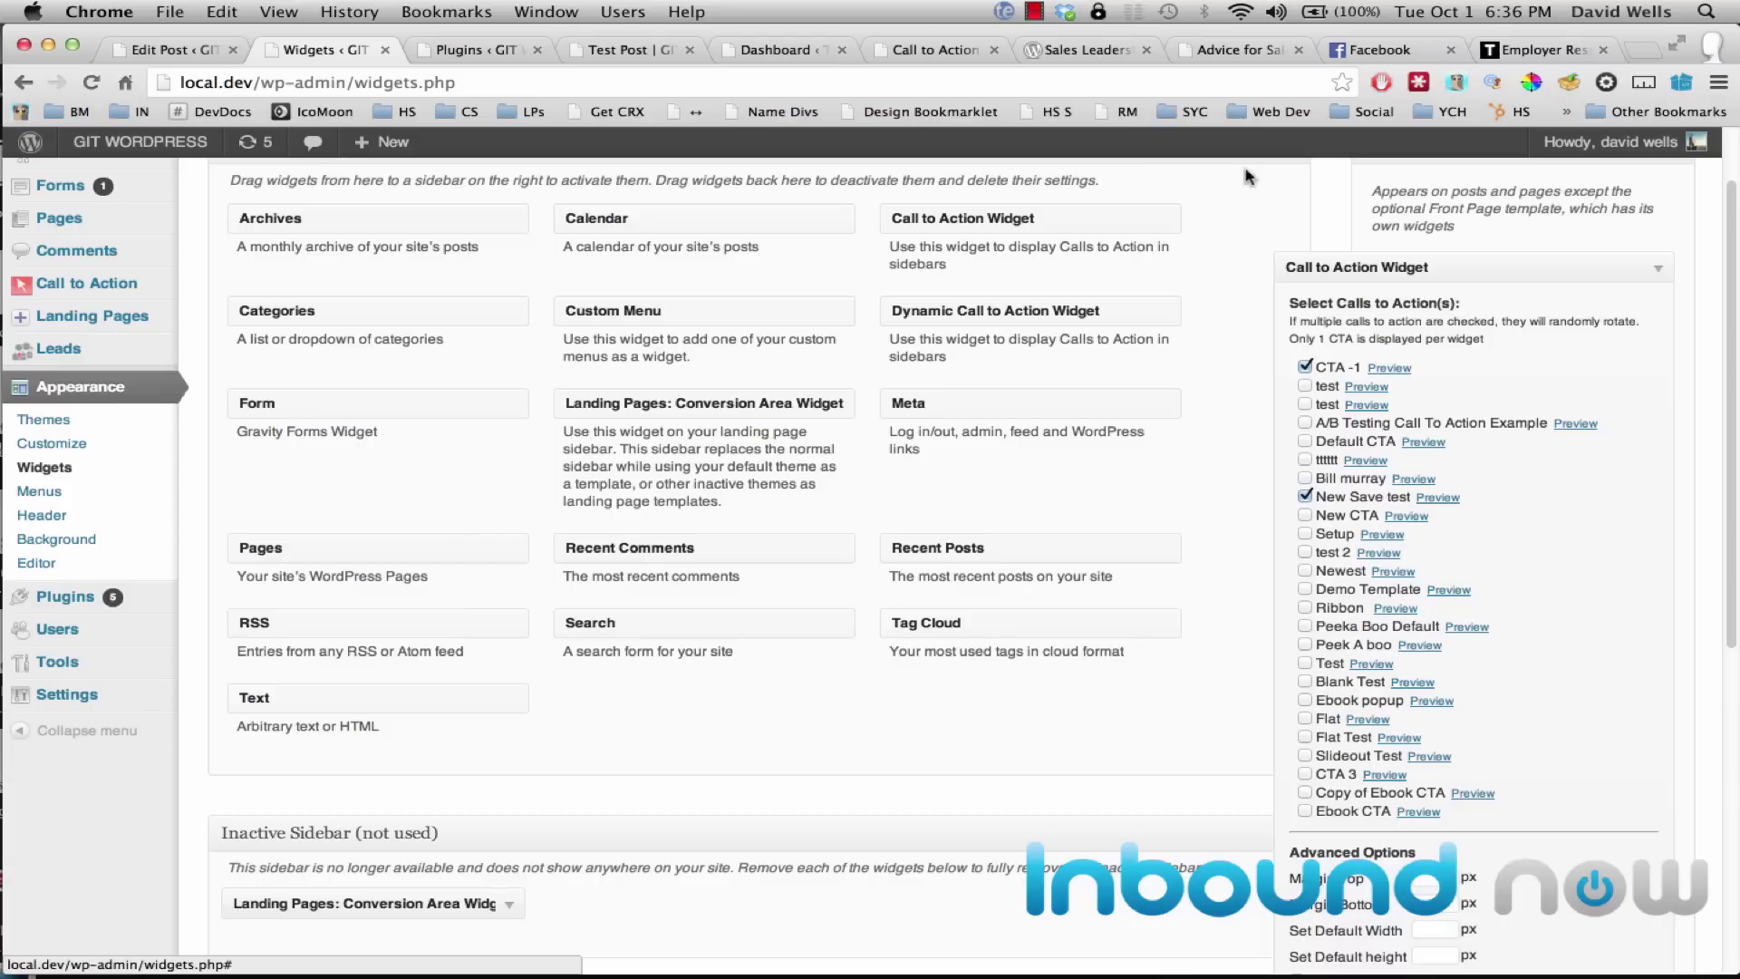
click(1658, 267)
scroll(1531, 362, up, 2)
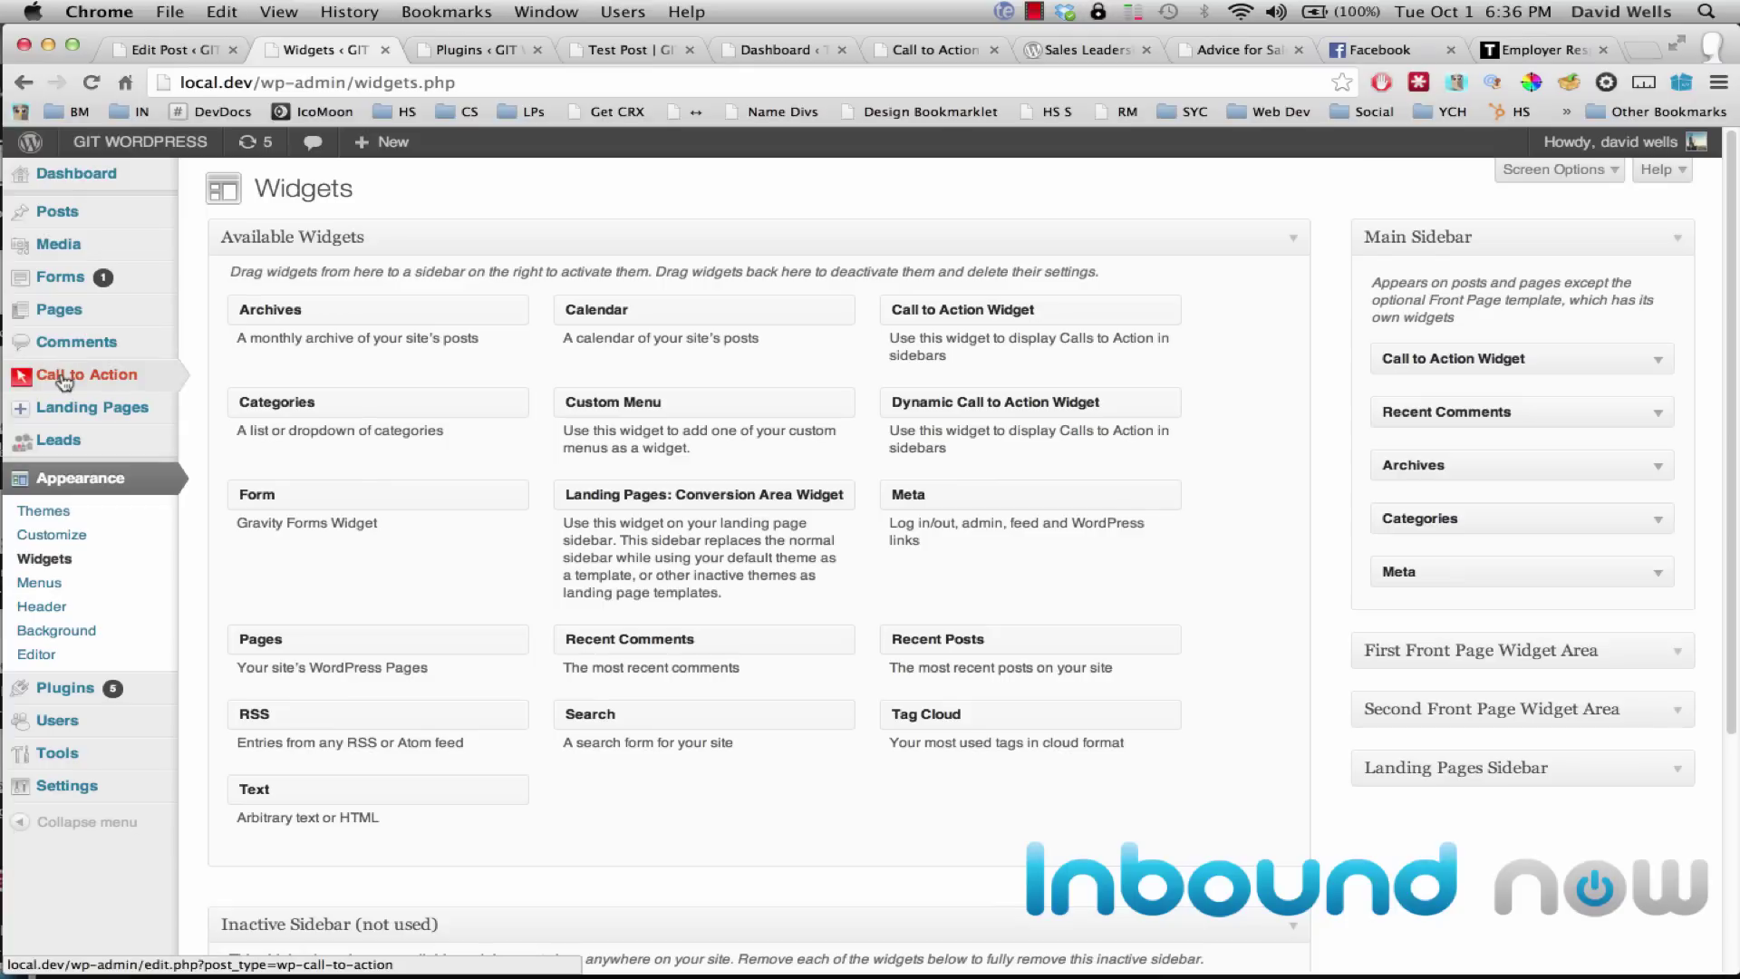
Step: Open A/B Testing Call To Action Example for editing from the call to action list and launch its visual editor in a neighbouring tab
mouse_move(72, 384)
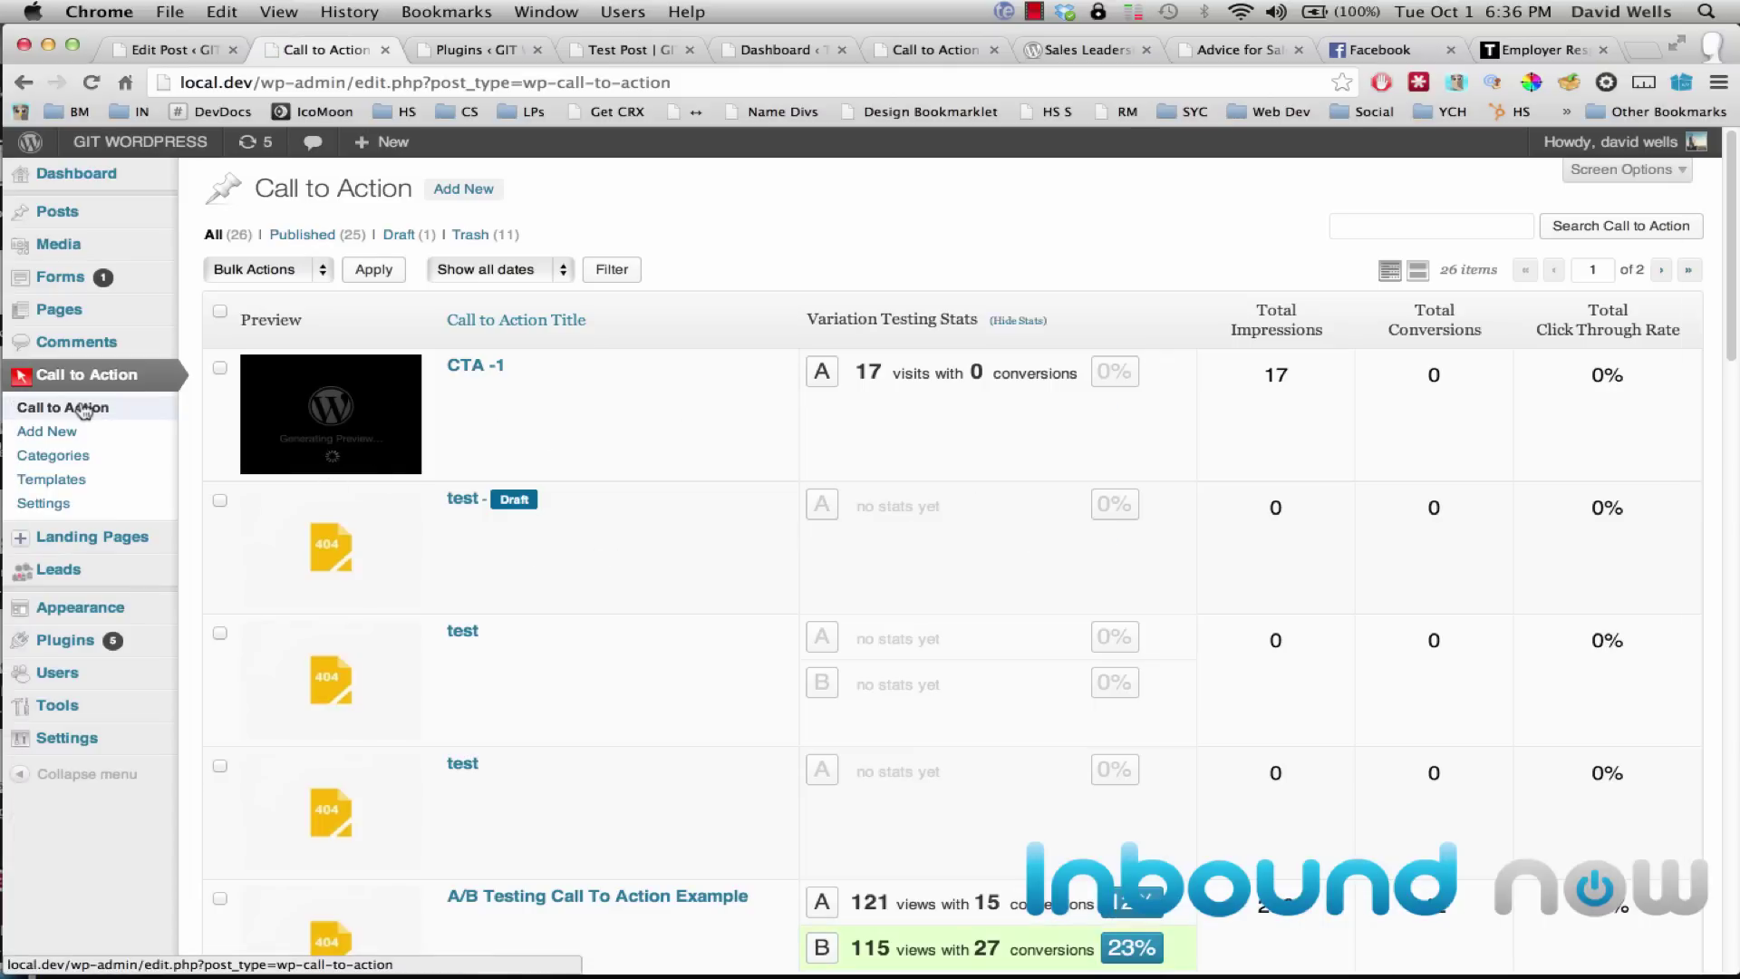
scroll(705, 480, down, 3)
scroll(715, 457, down, 2)
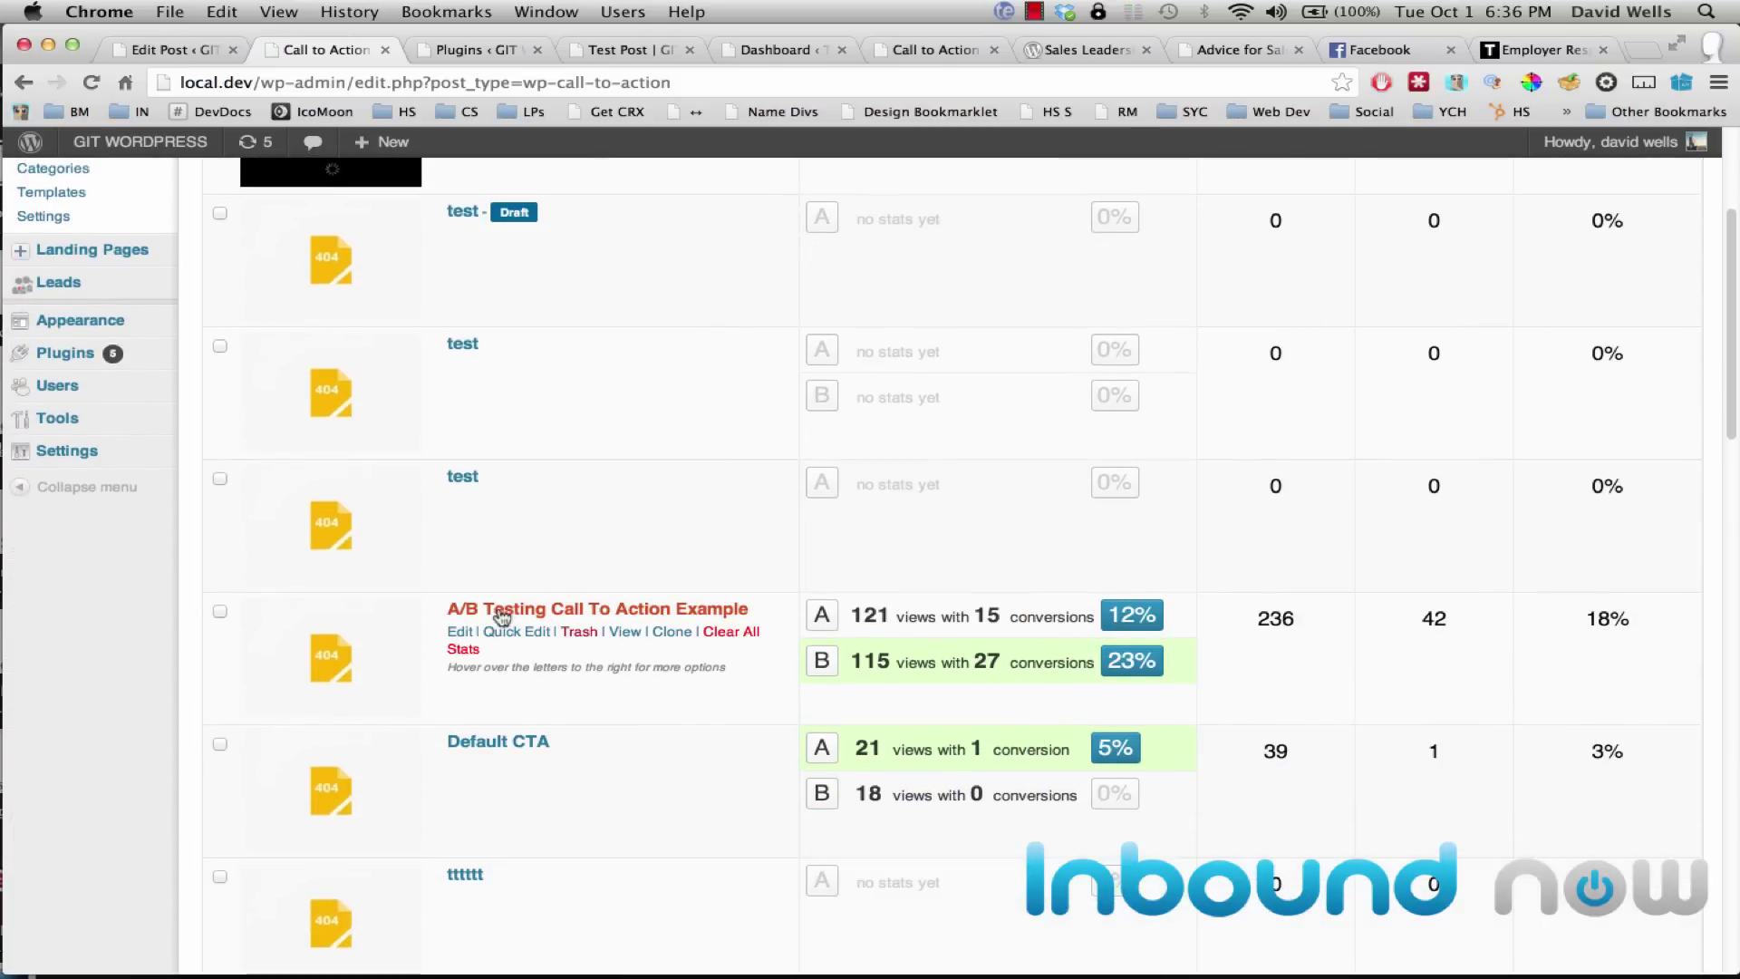
drag(443, 611, 796, 623)
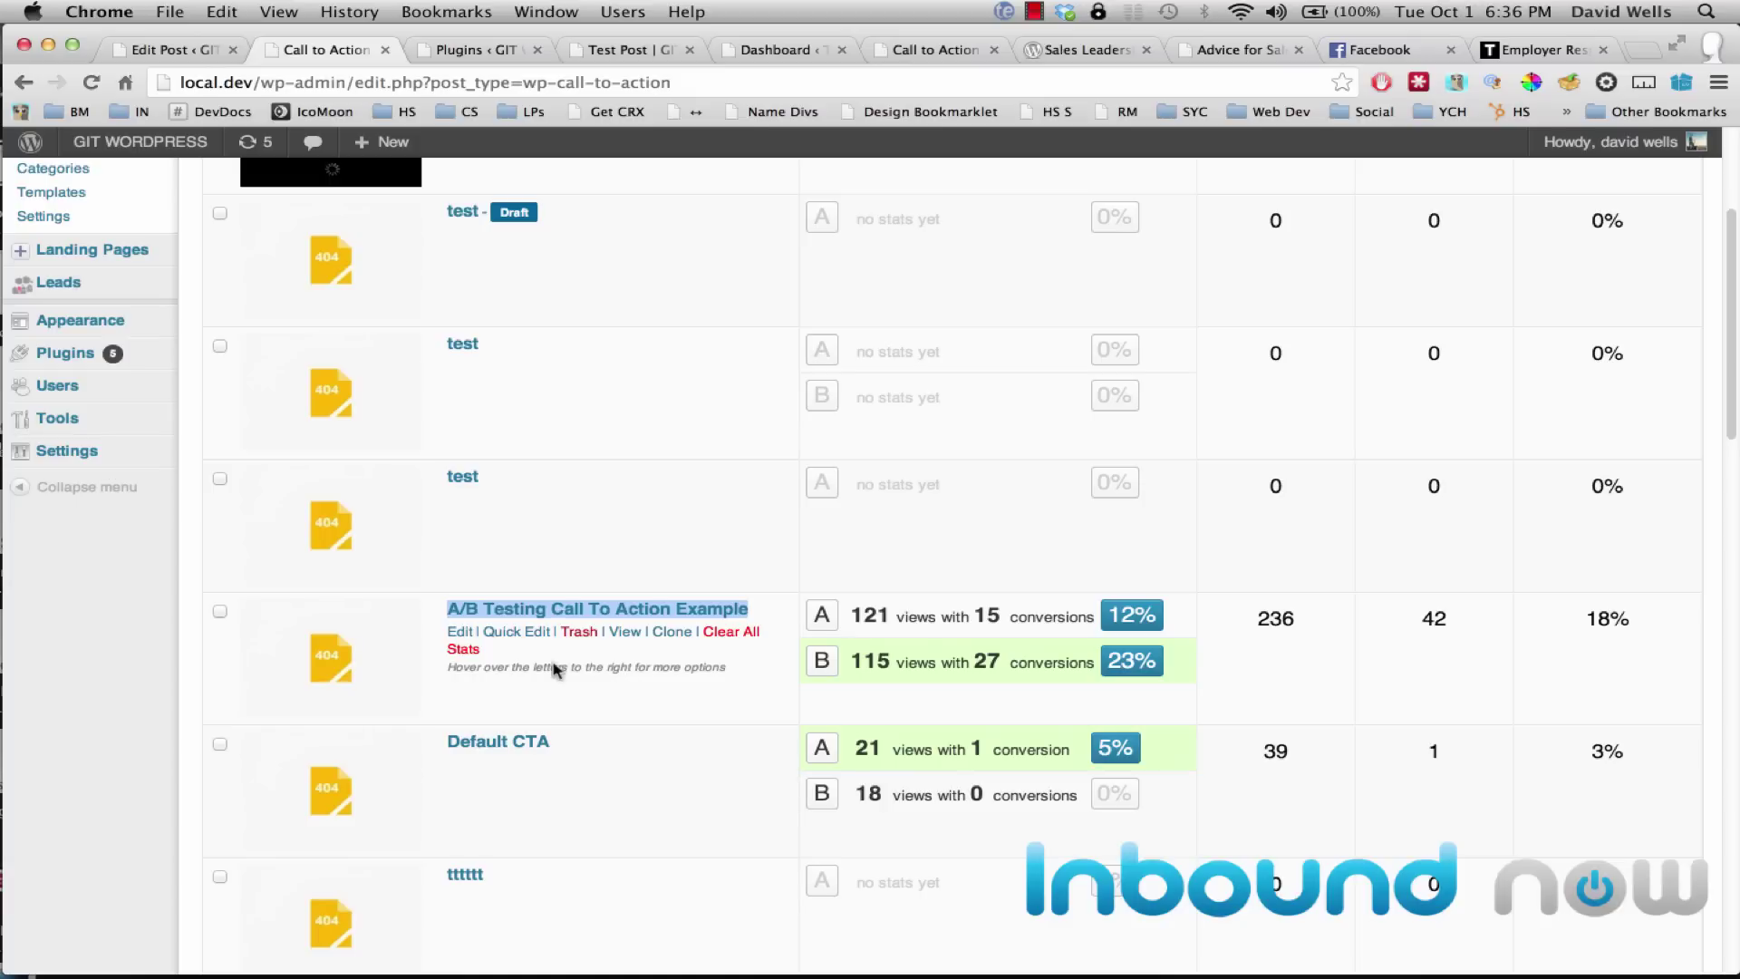
click(460, 635)
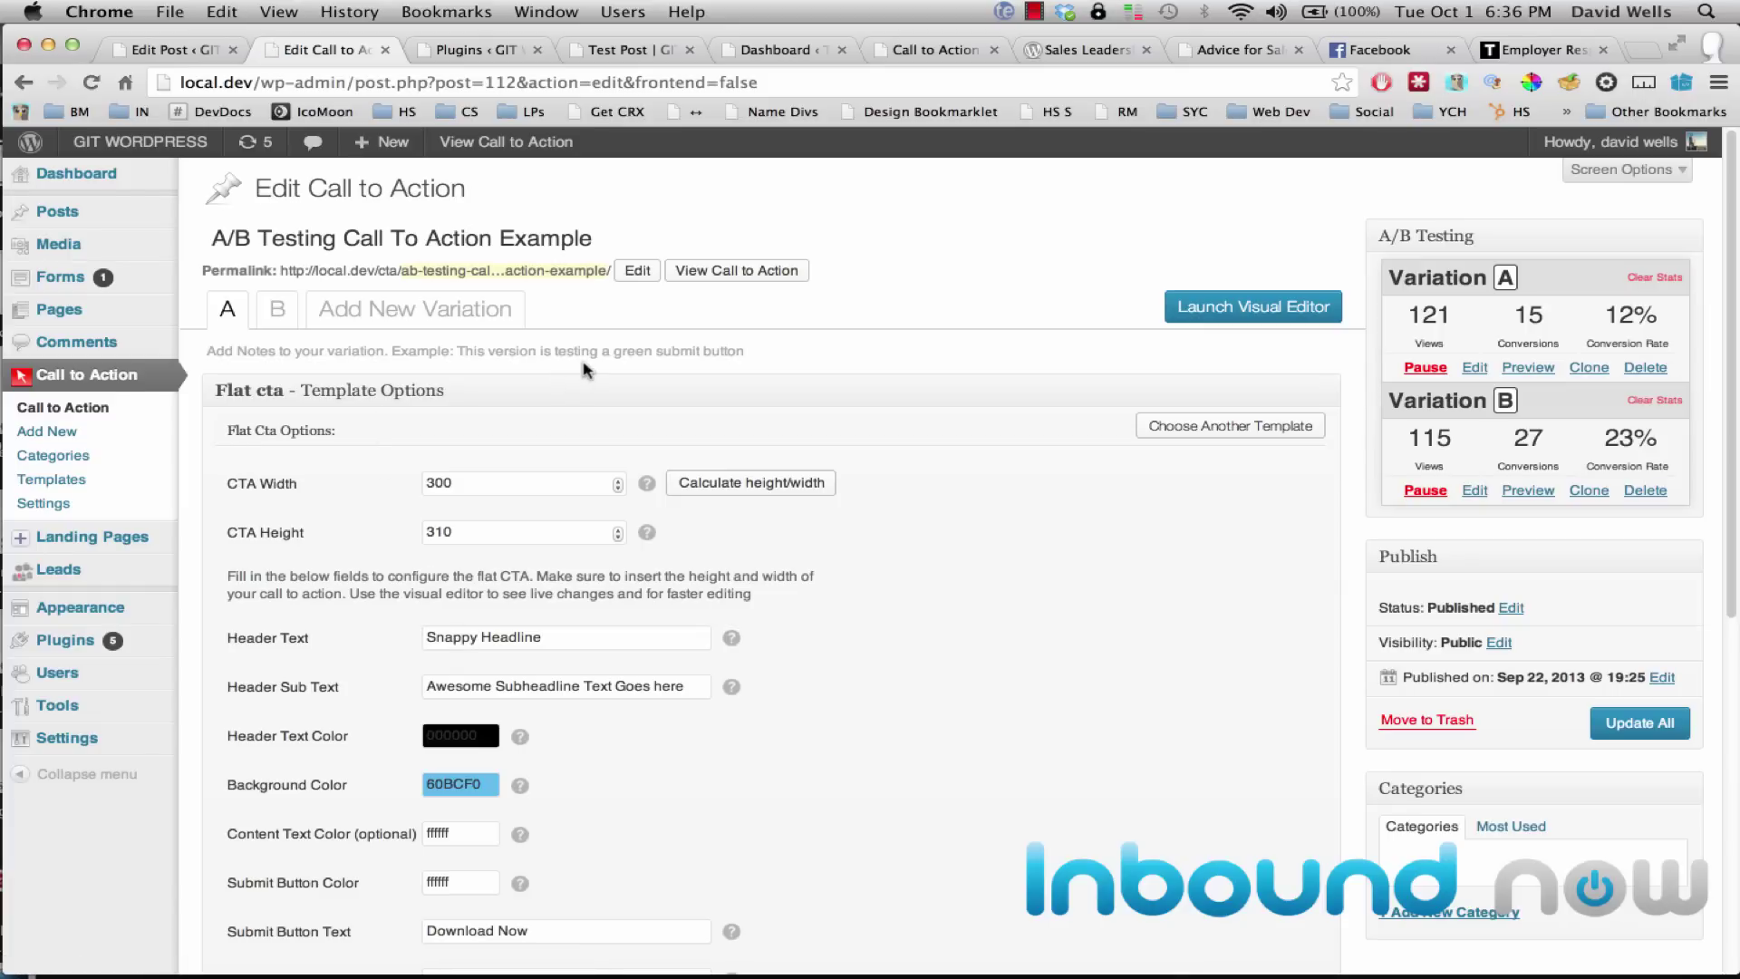
click(1209, 320)
drag(571, 50, 442, 59)
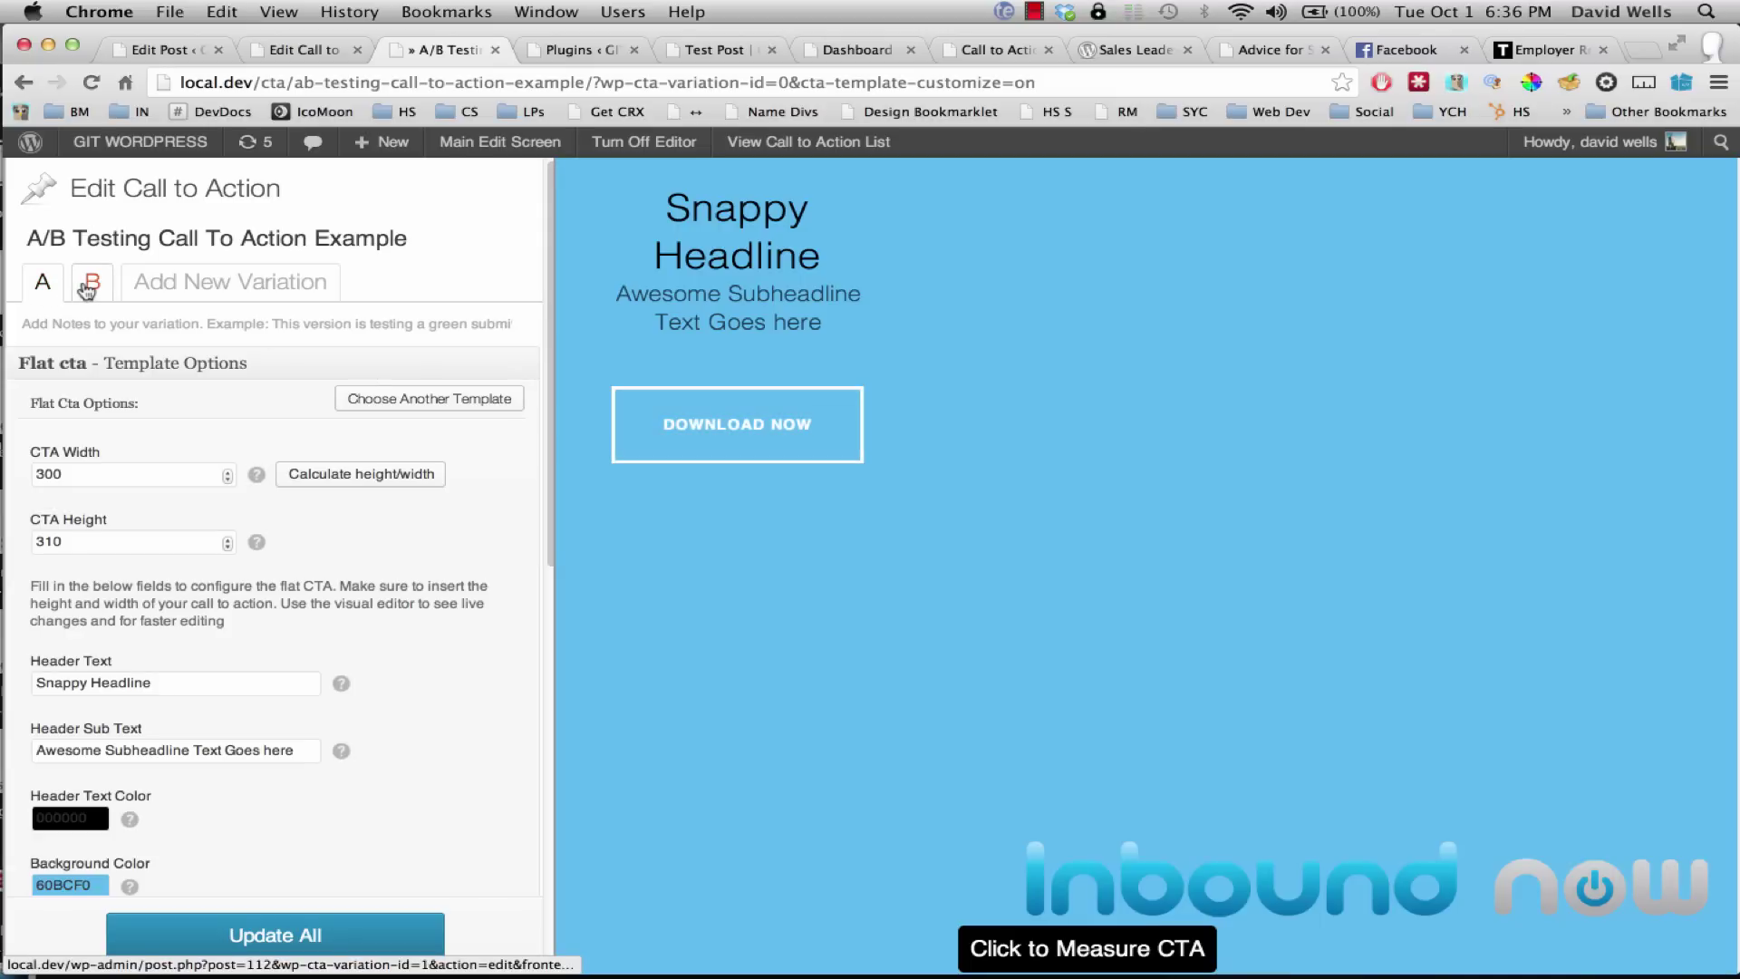
Step: Return to the call to action's main edit page and clone variation A into a new variation C
click(313, 50)
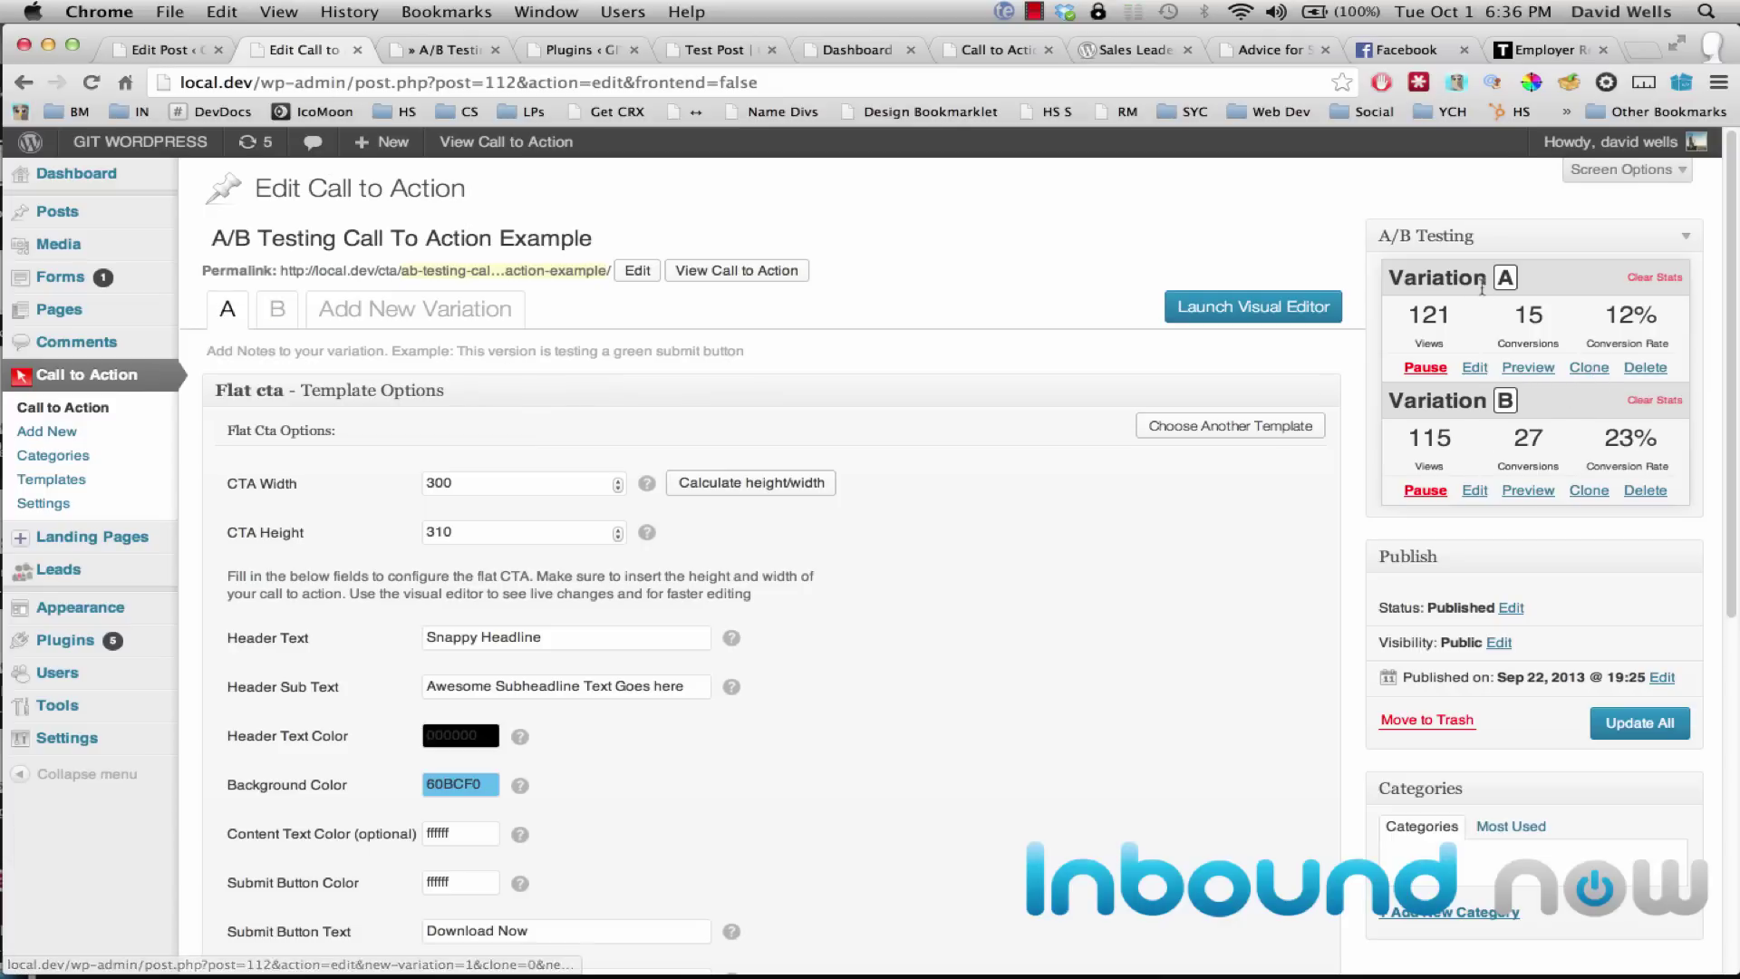
drag(1405, 277, 1506, 277)
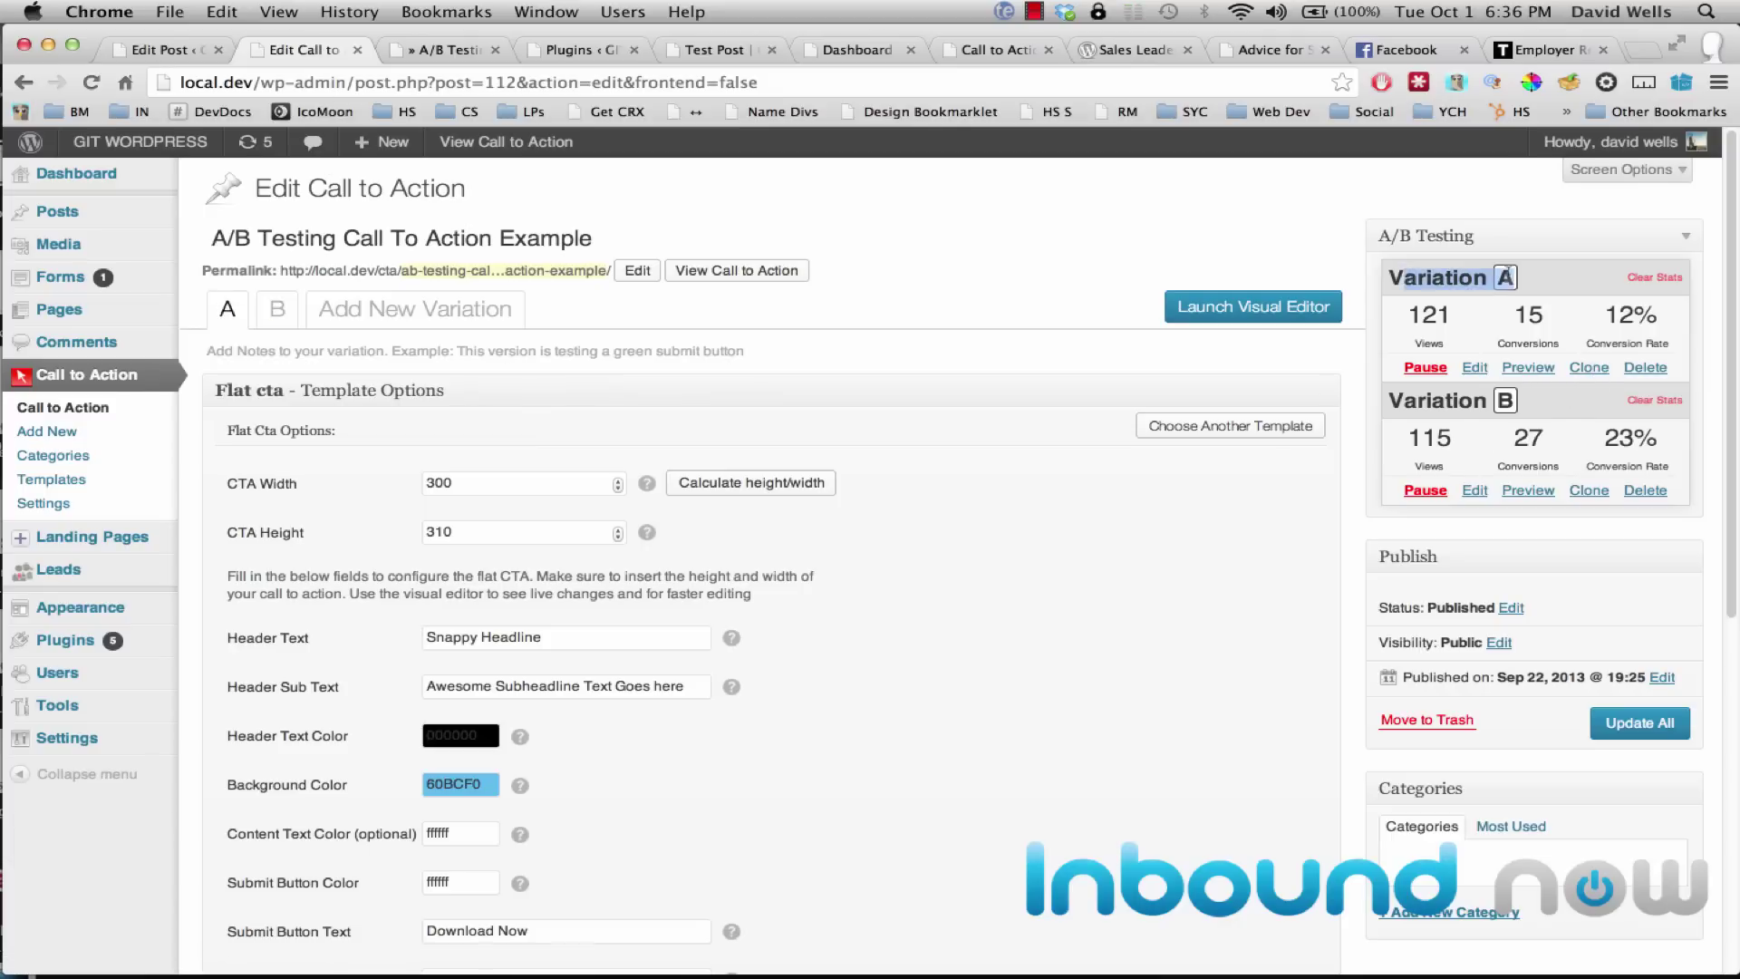
click(1591, 370)
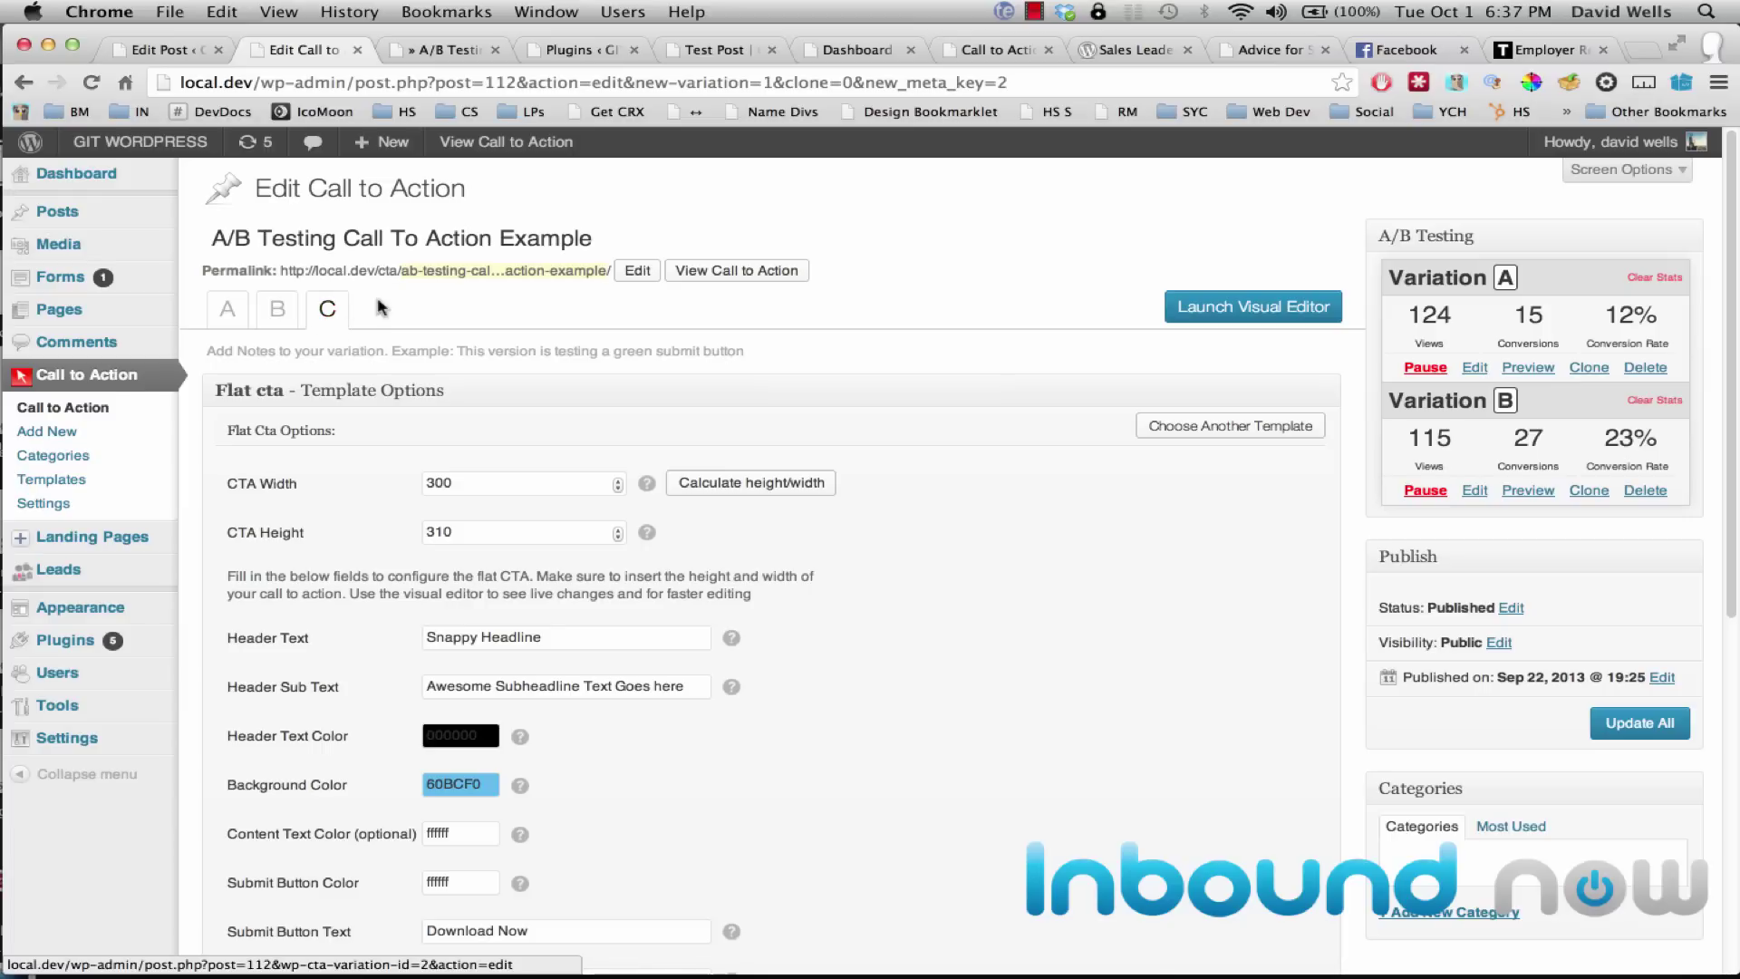
Step: Set variation C's background color to green 5ddb27 and update the call to action
scroll(381, 541, down, 3)
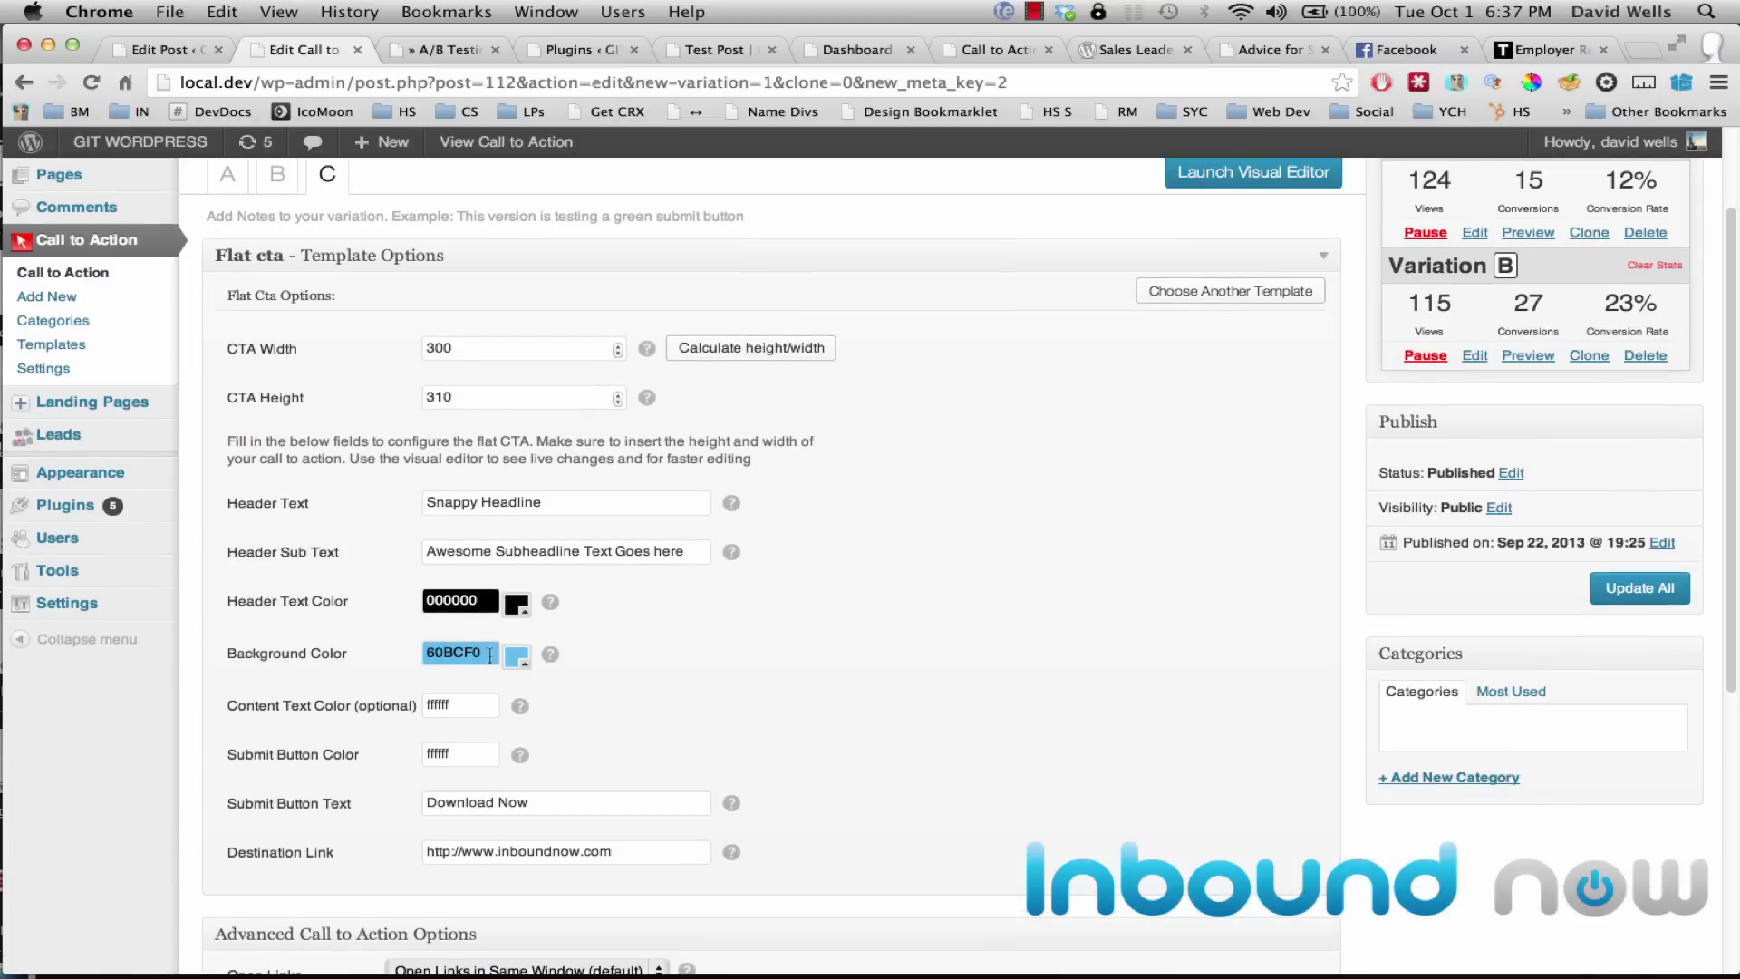
click(516, 659)
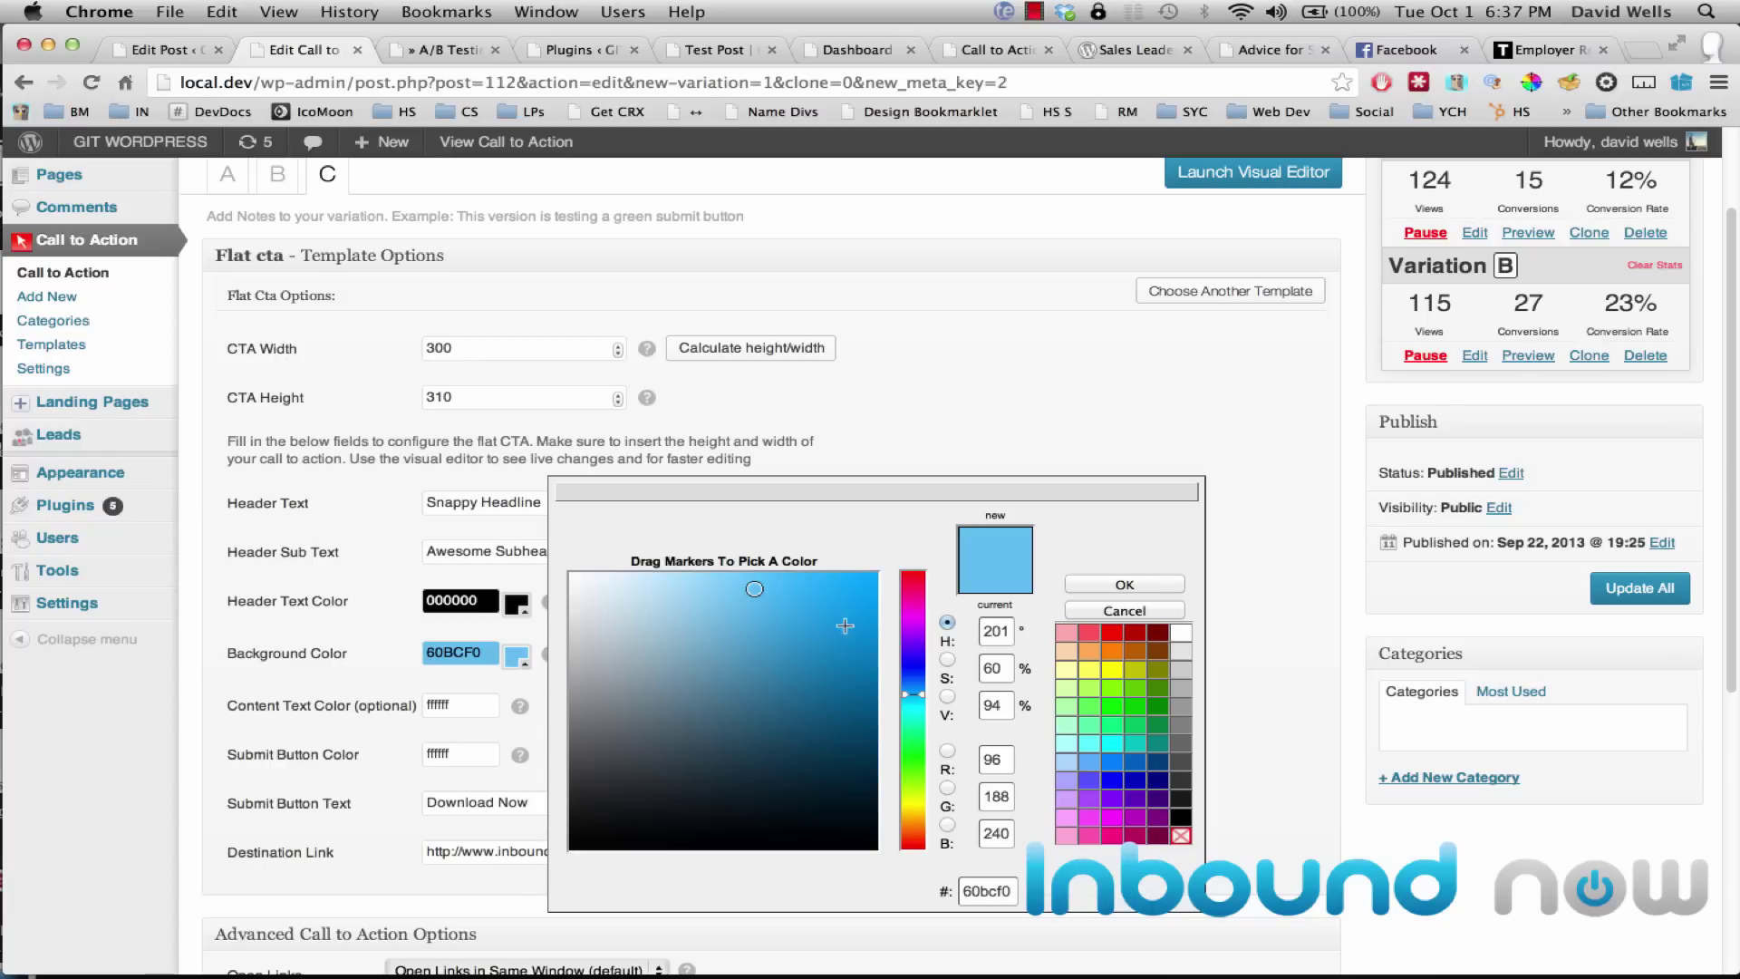
drag(912, 718, 912, 770)
drag(825, 660, 821, 610)
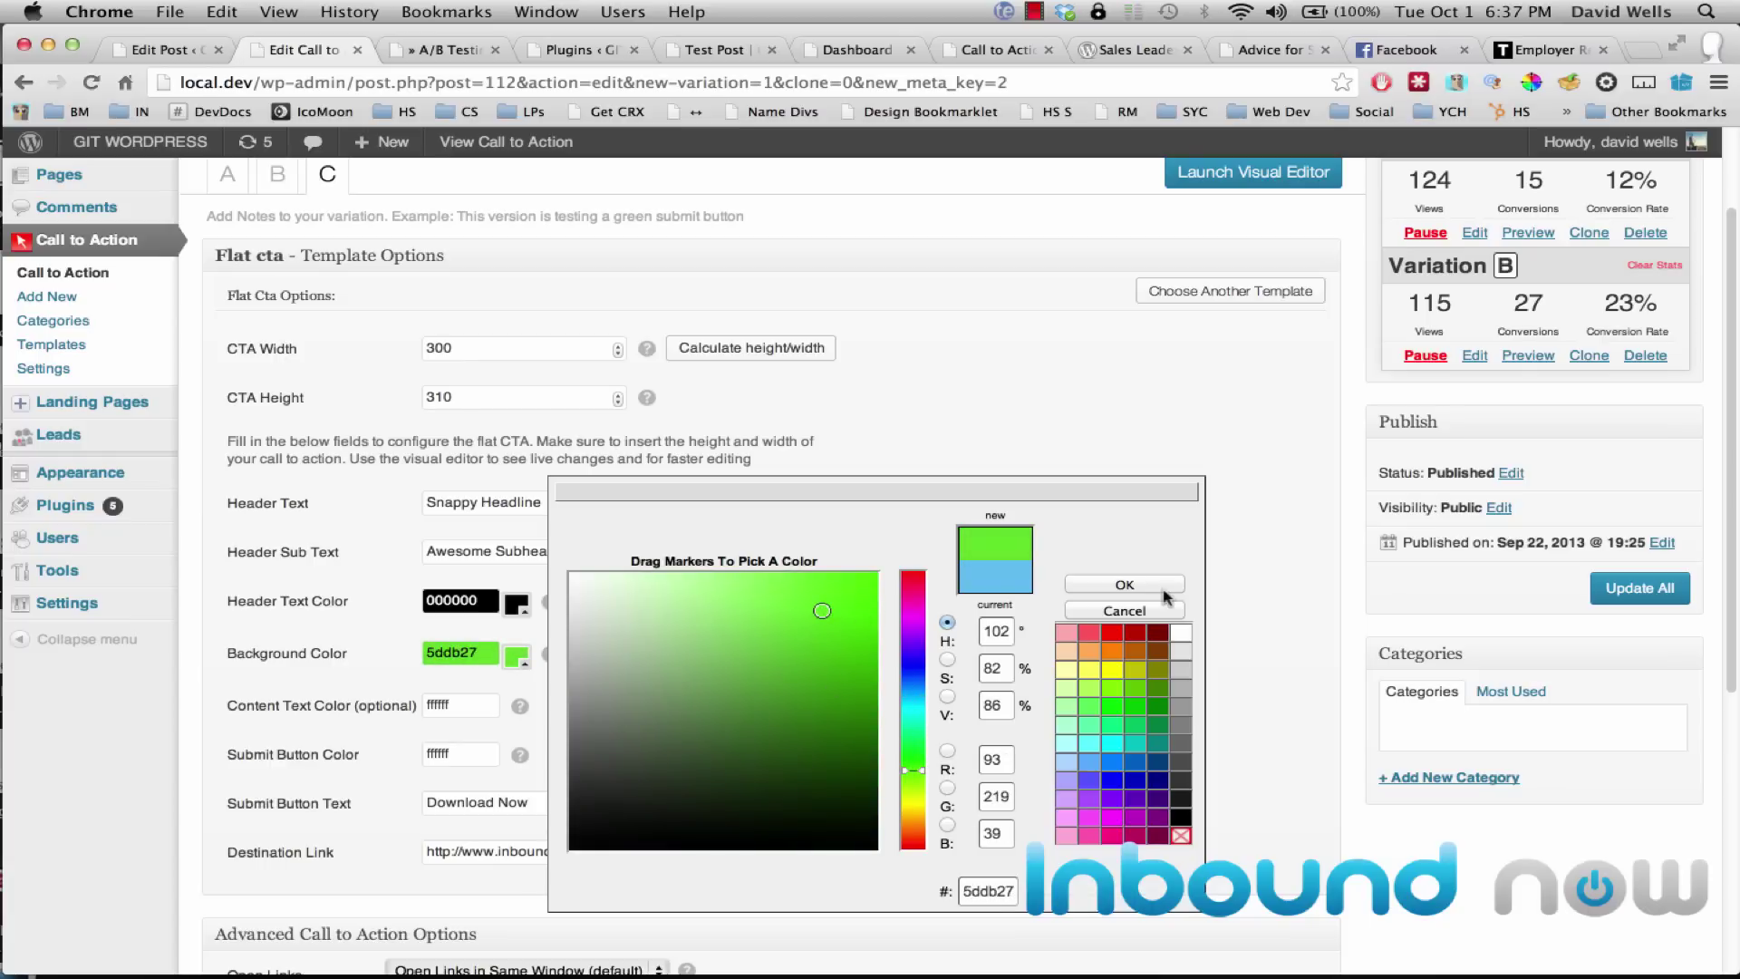
click(1172, 587)
click(598, 656)
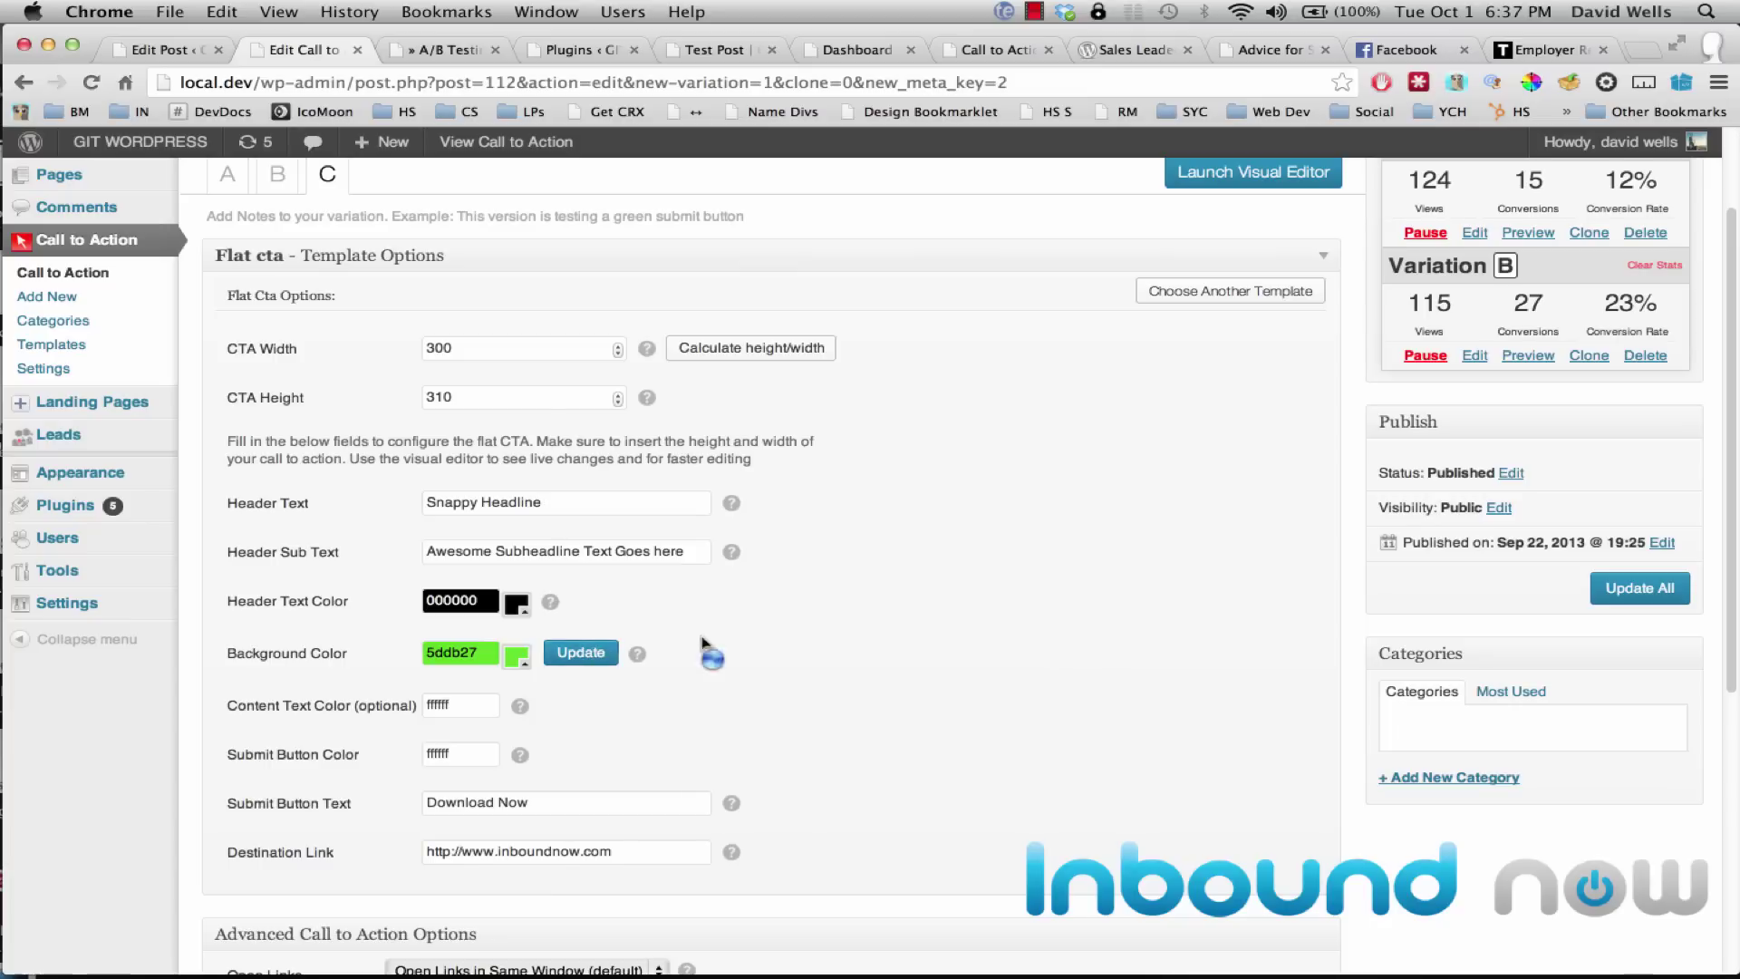
click(1644, 601)
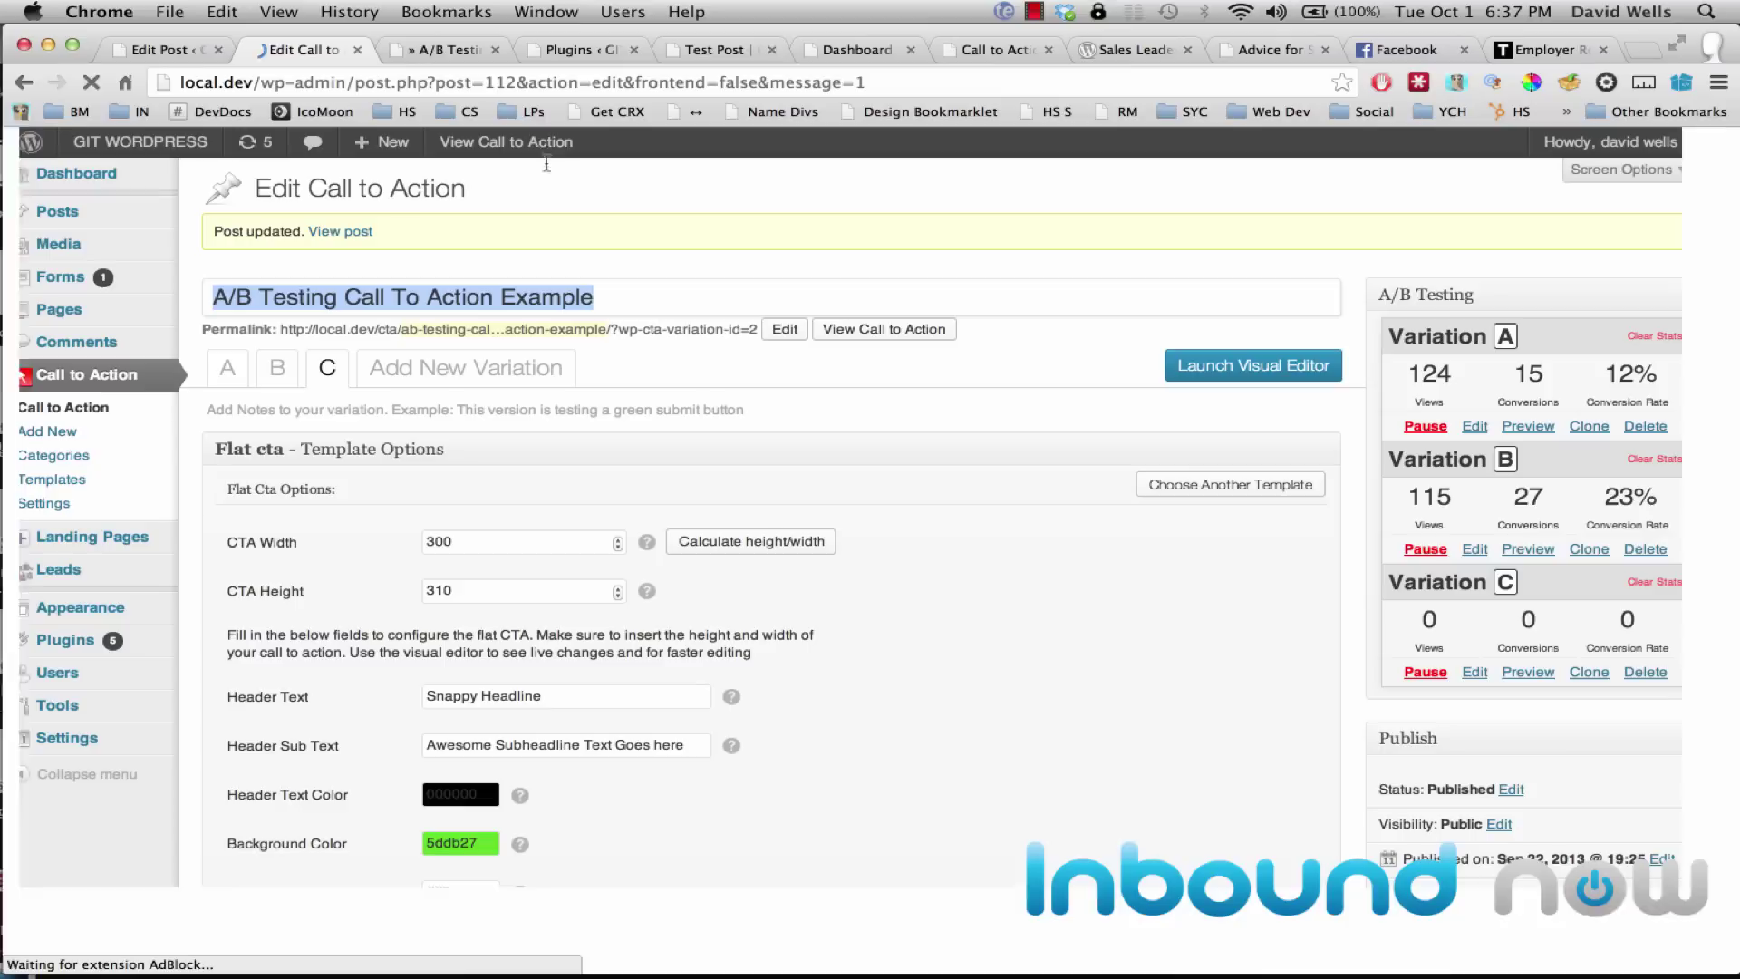
Step: Reload the visual editor and examine variation B's text and template options
click(444, 50)
key(super+r)
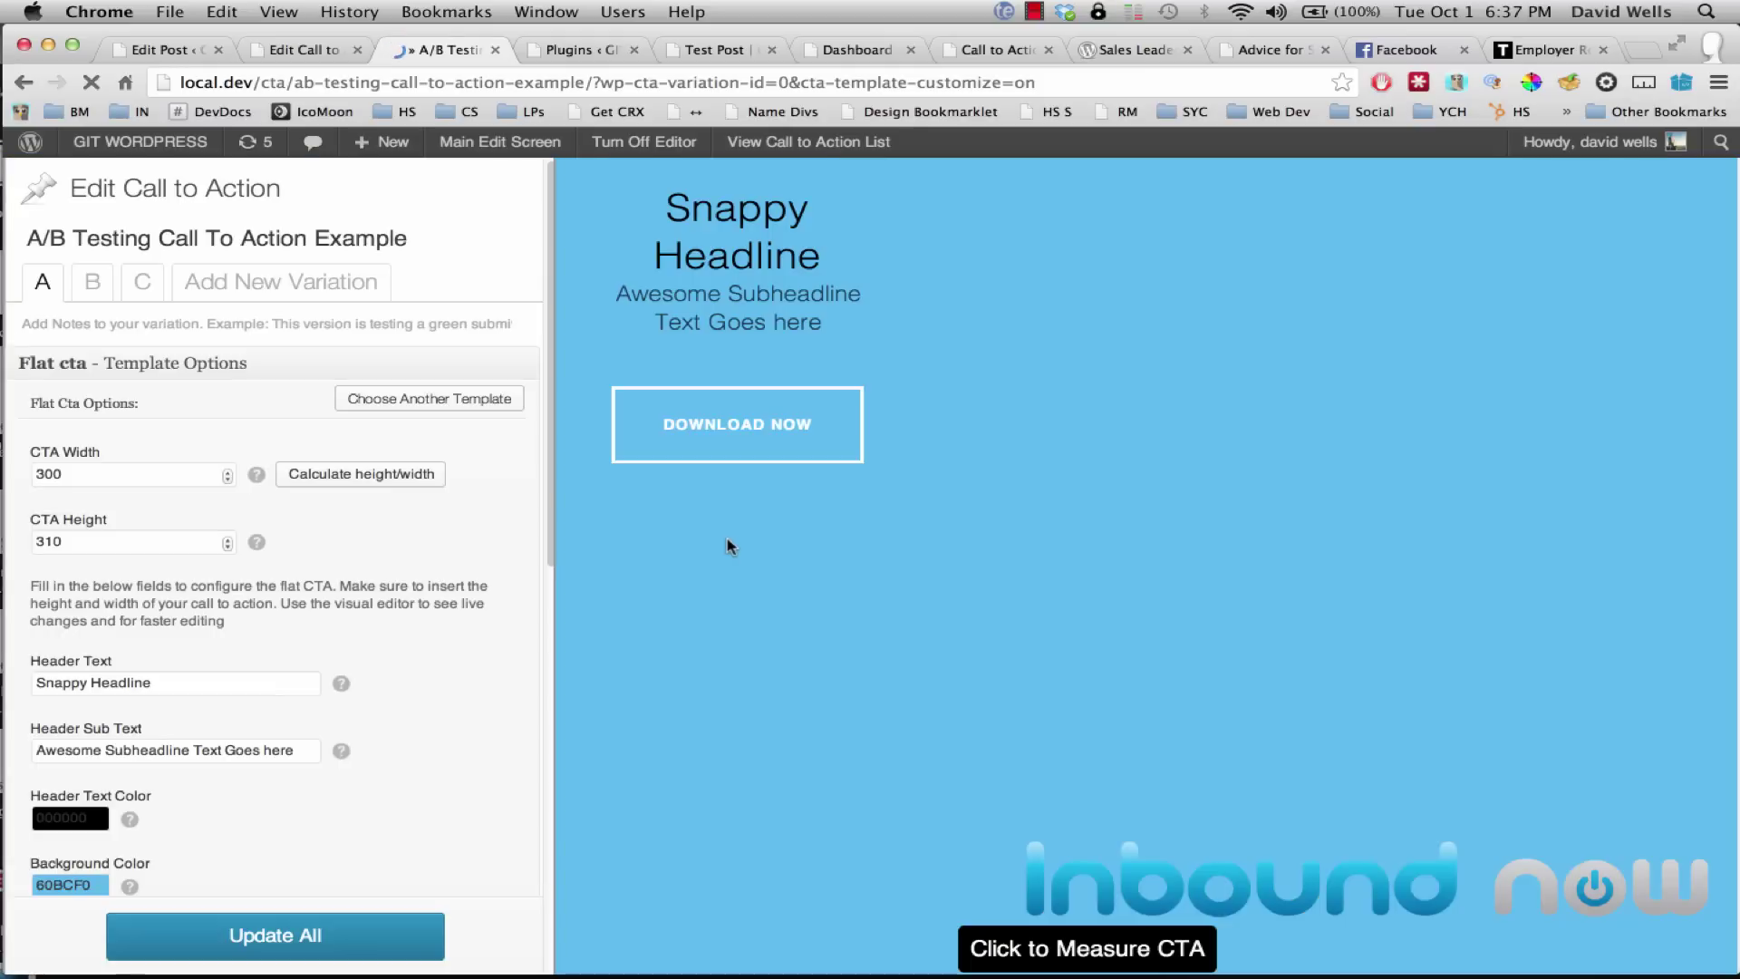
click(89, 286)
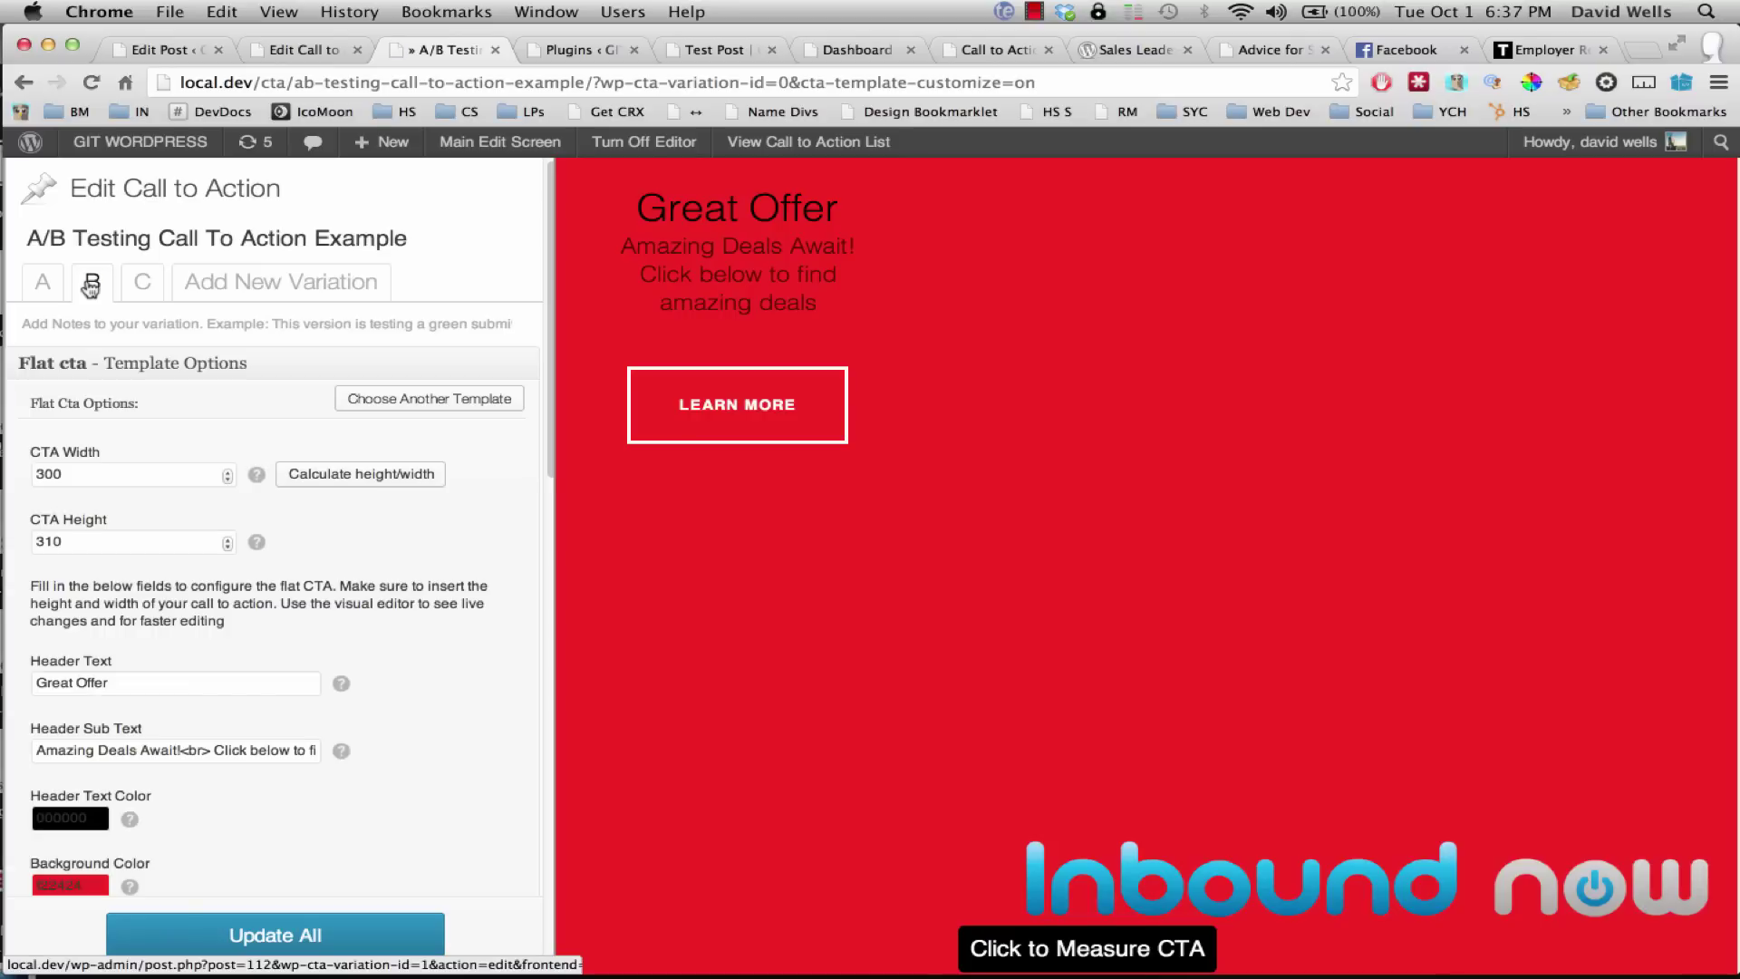
click(90, 286)
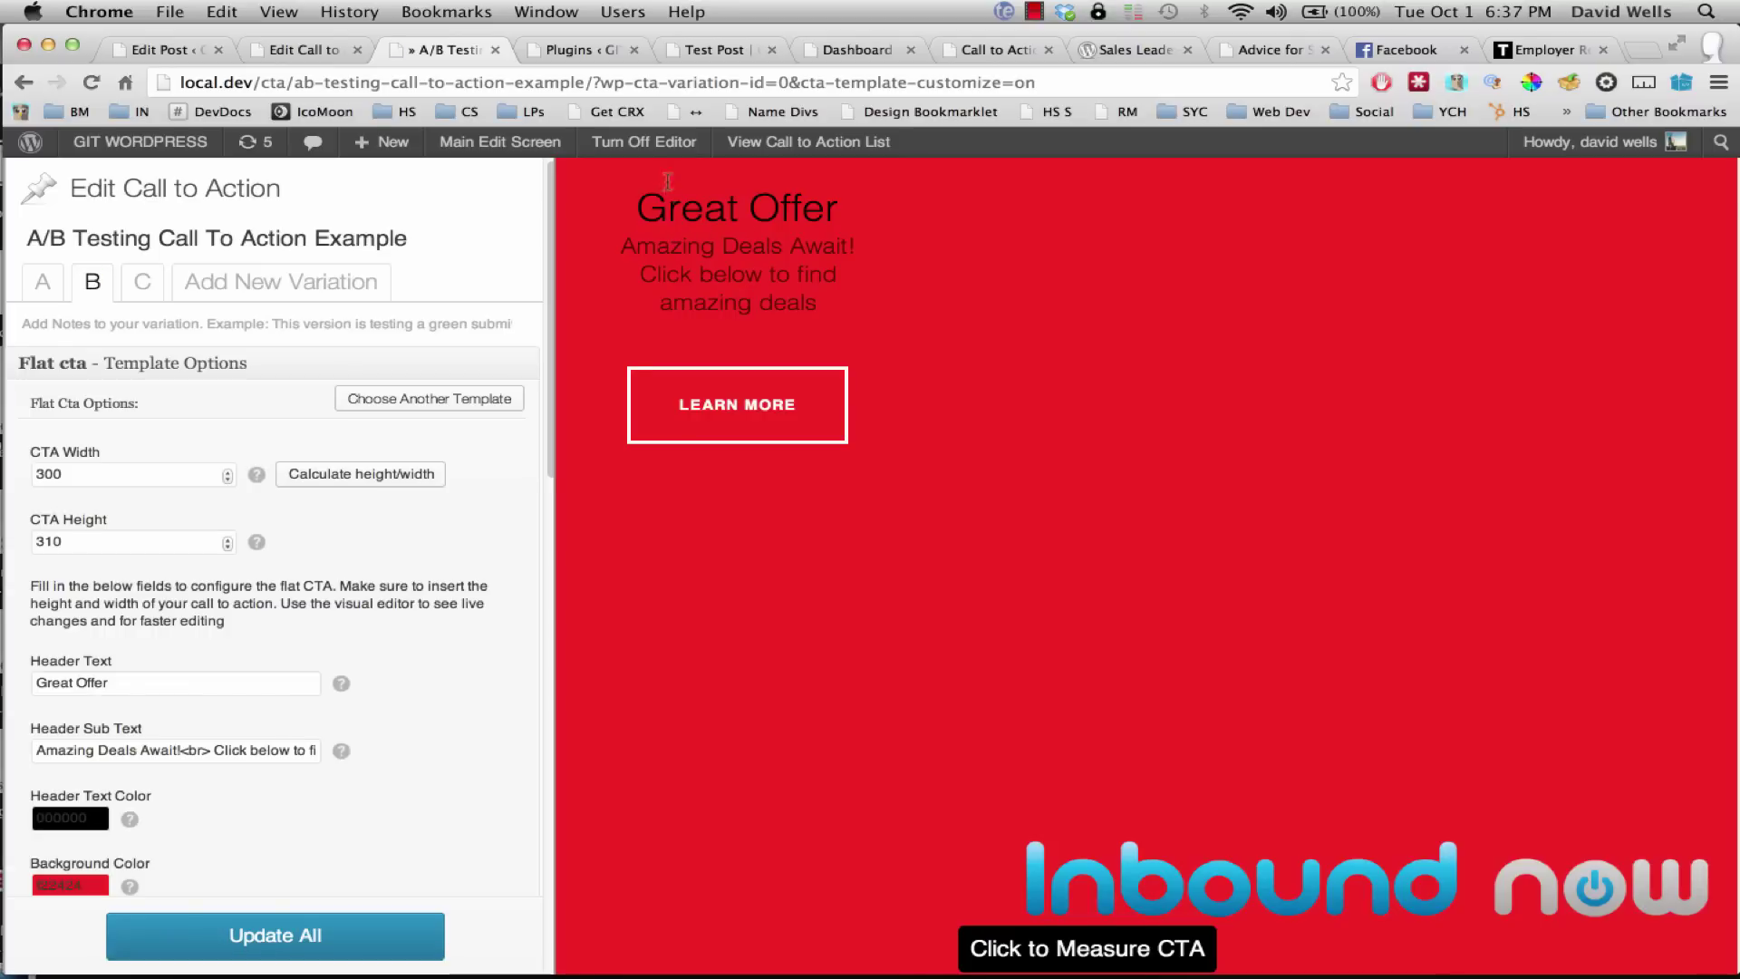
drag(668, 181, 830, 321)
click(833, 330)
click(818, 302)
scroll(272, 577, down, 3)
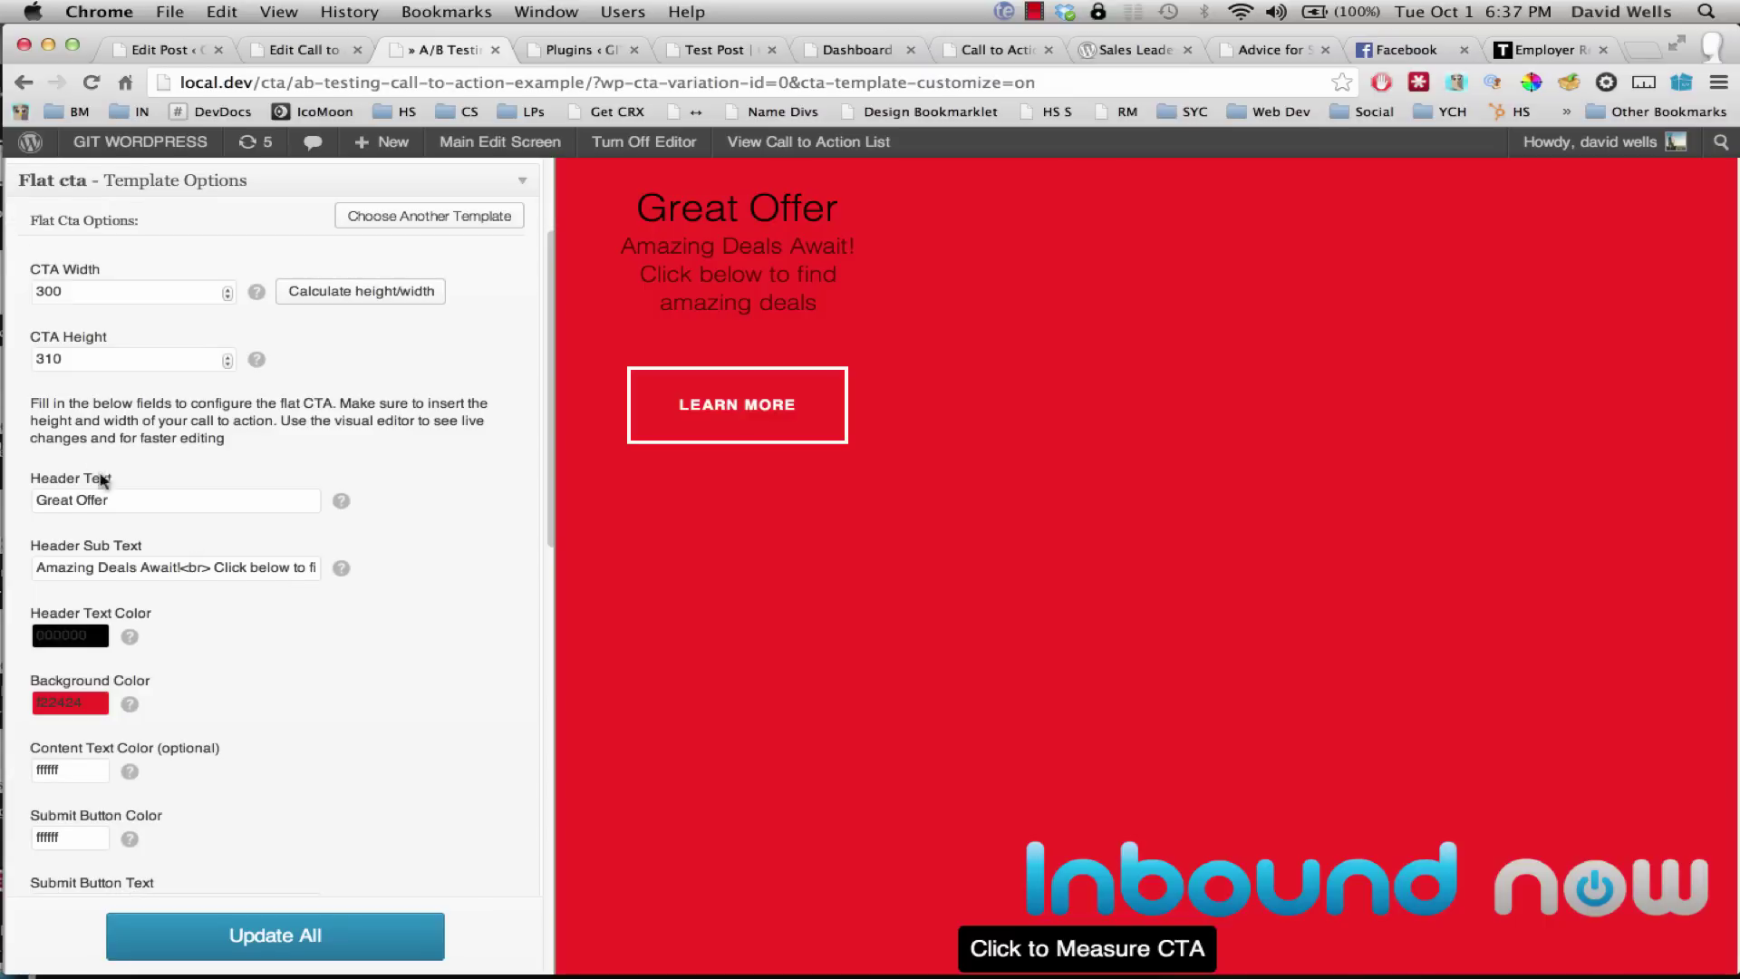
scroll(128, 458, down, 2)
scroll(190, 580, up, 5)
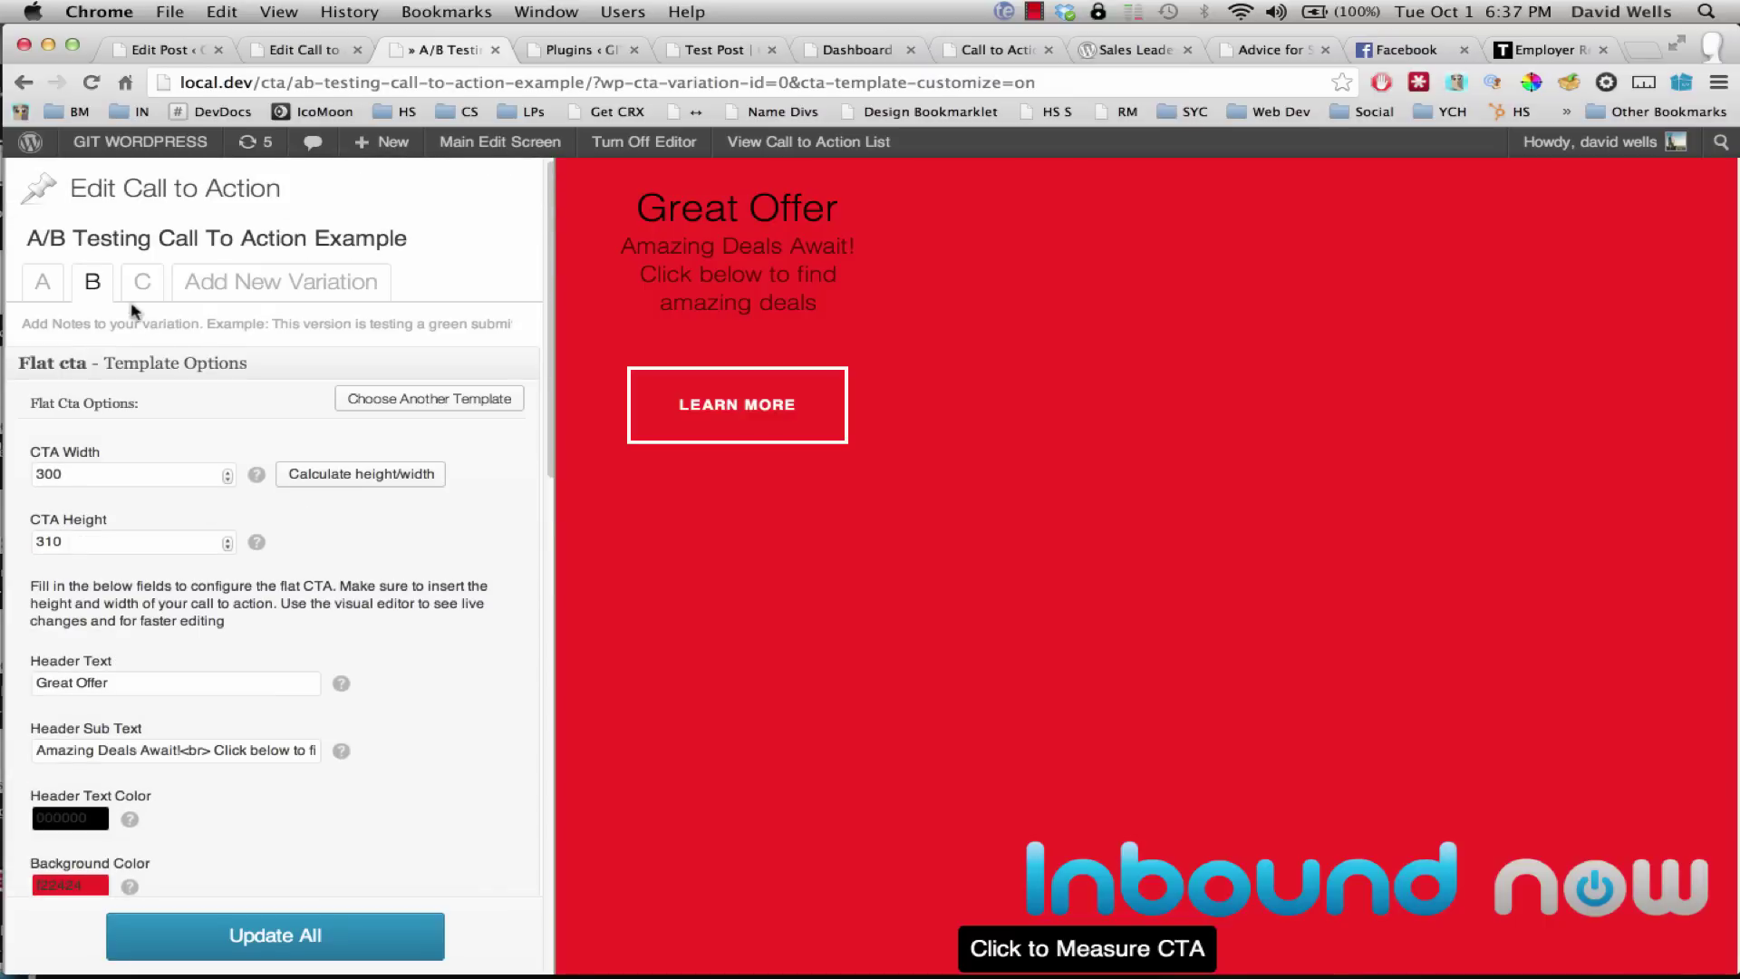
Step: Show variation C in the visual editor and start measuring the call to action
click(140, 284)
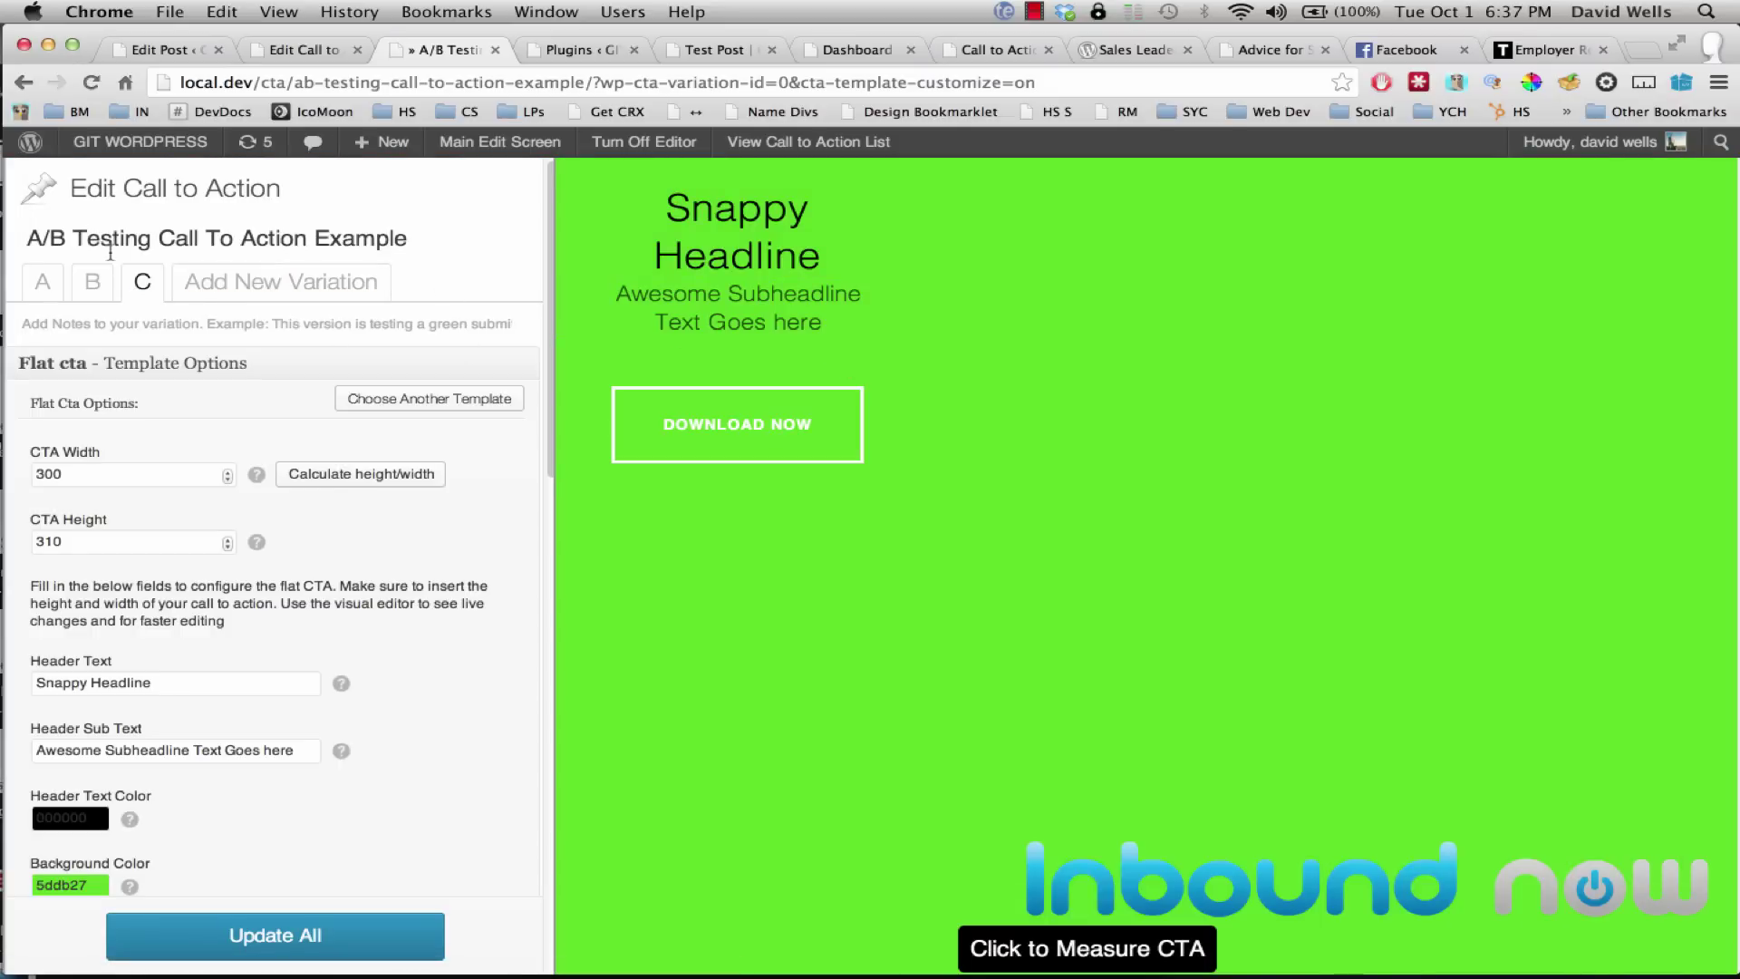
drag(26, 239, 424, 234)
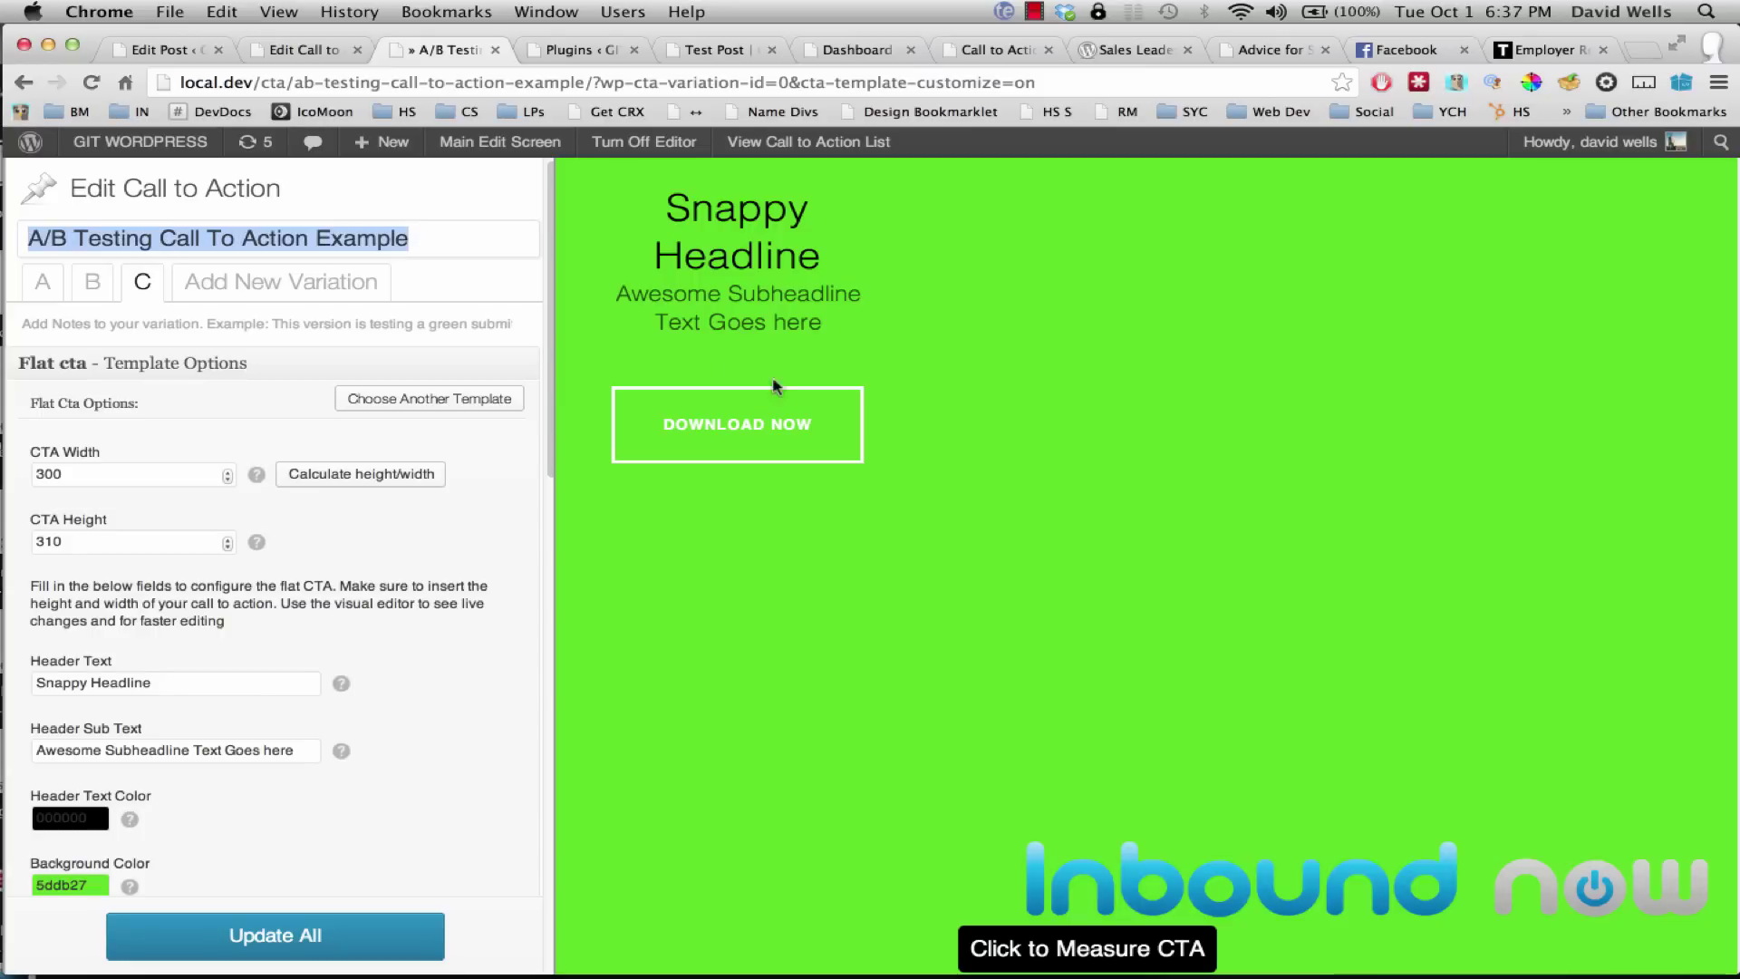
click(829, 337)
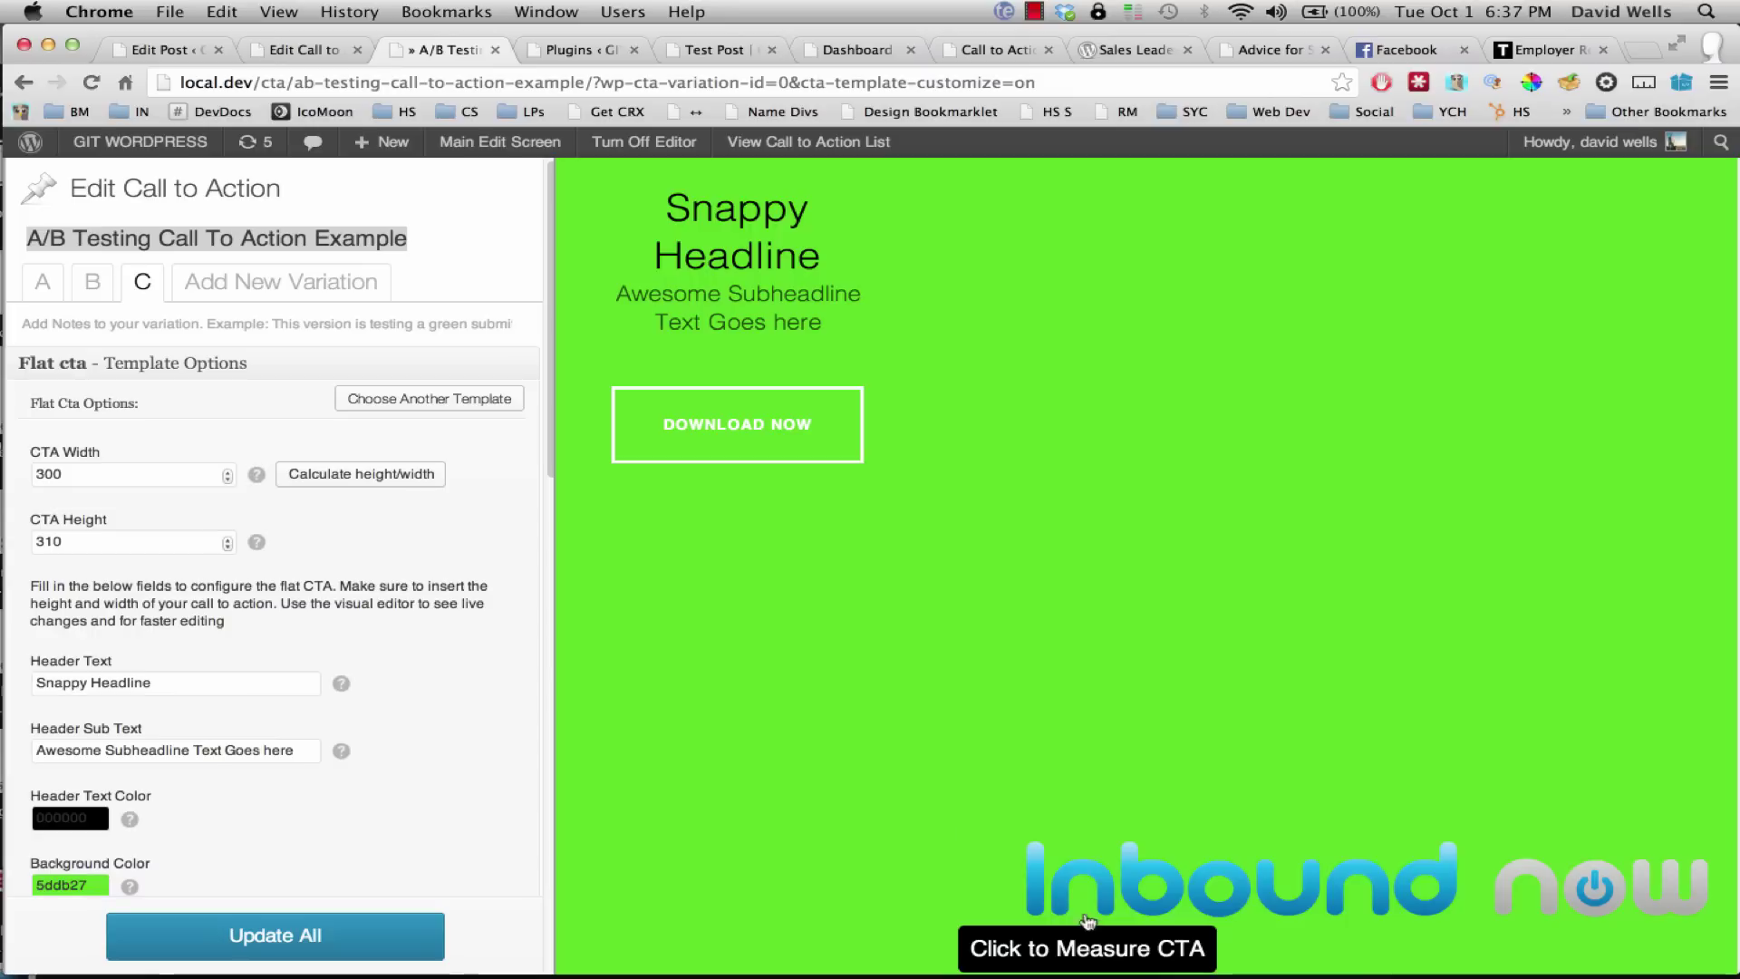
click(1098, 949)
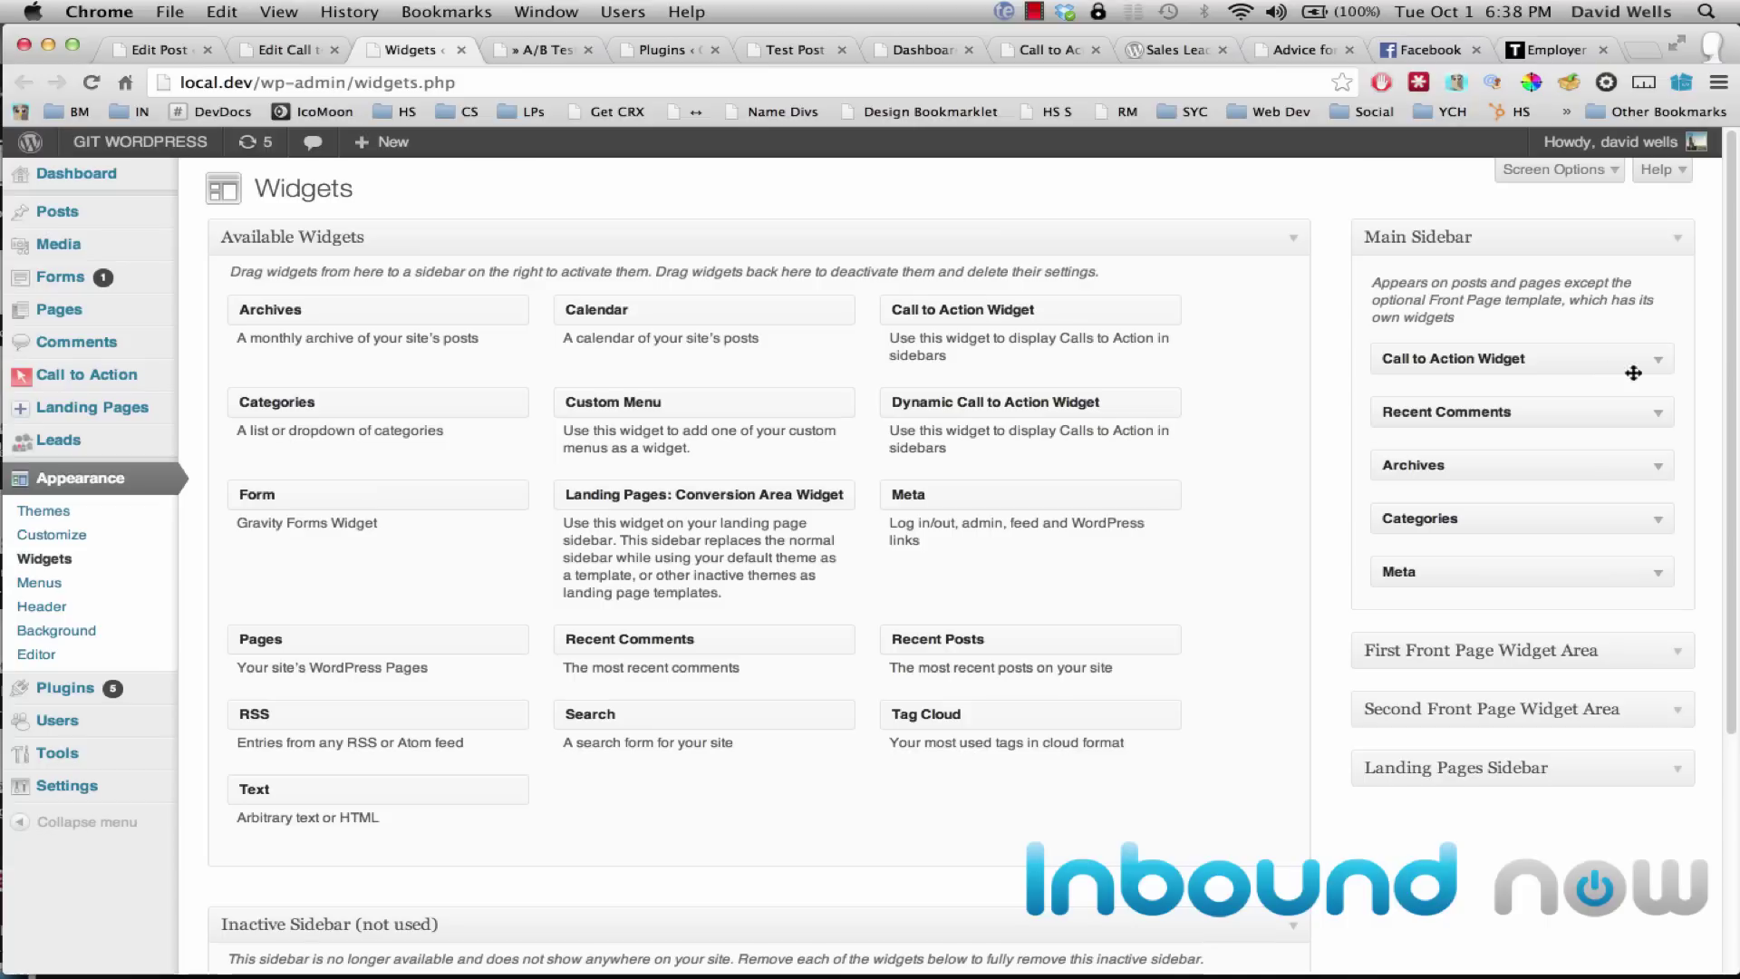
Step: Select A/B Testing Call To Action Example in the Main Sidebar's Call to Action Widget and save the widget
drag(1649, 366, 1663, 362)
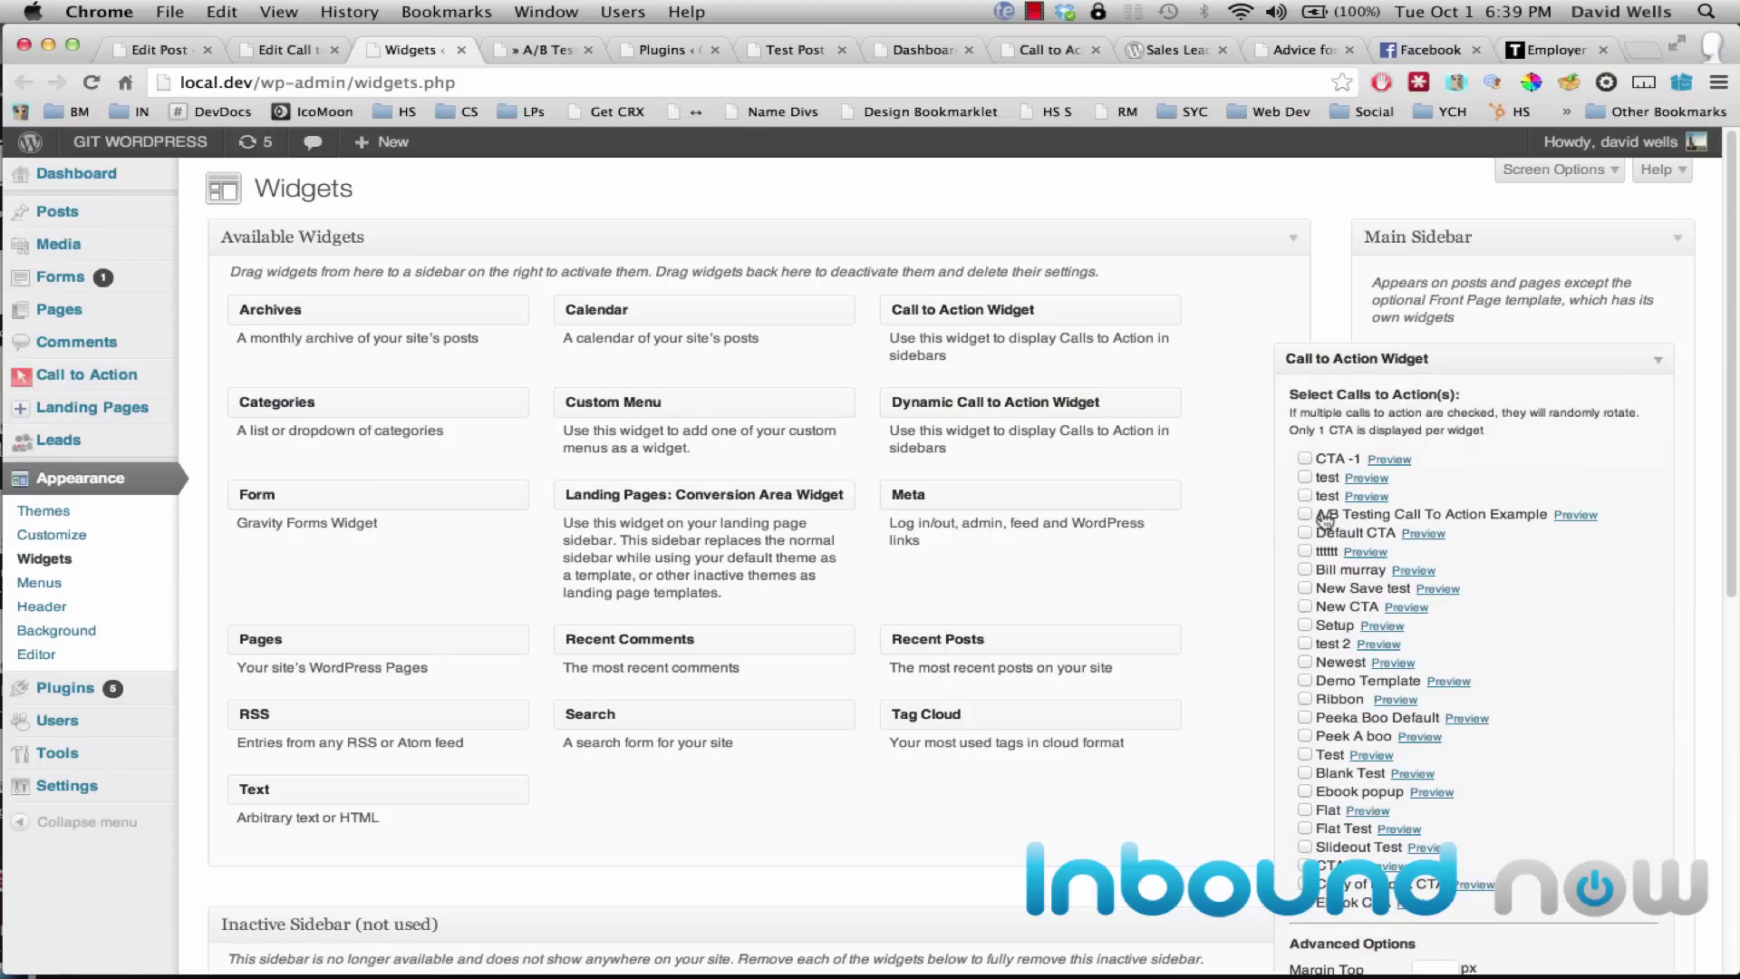
scroll(1449, 506, down, 5)
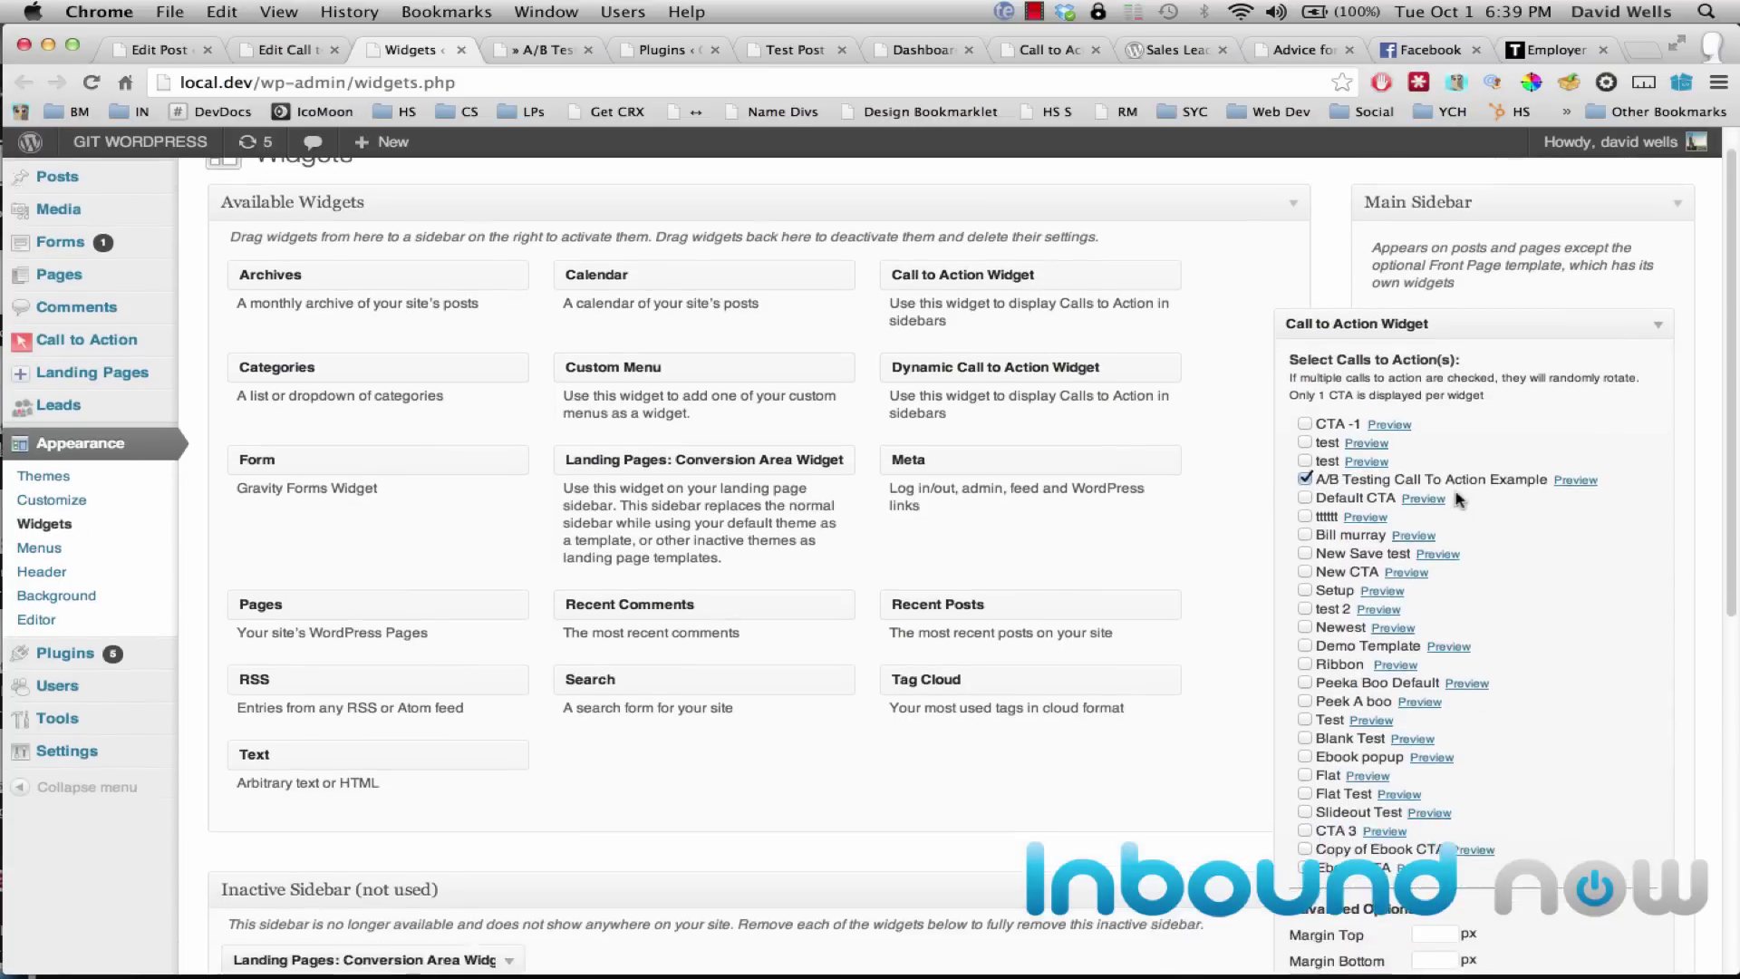
click(1631, 830)
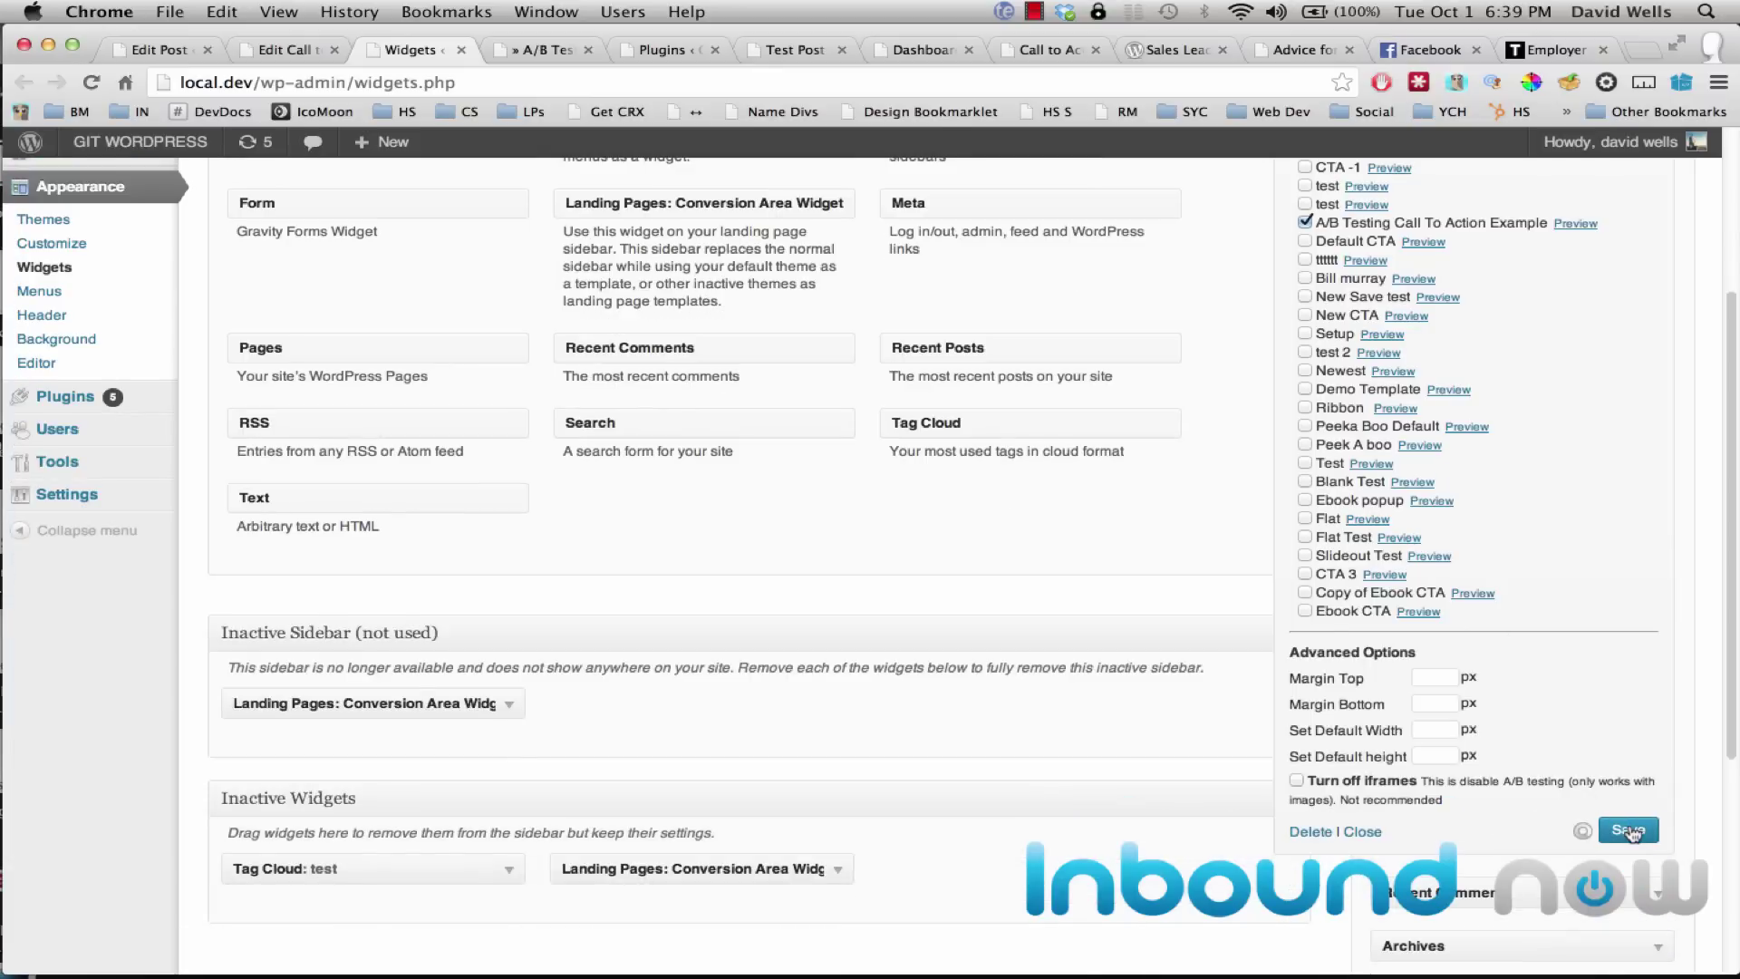
scroll(903, 423, up, 1)
scroll(902, 423, up, 4)
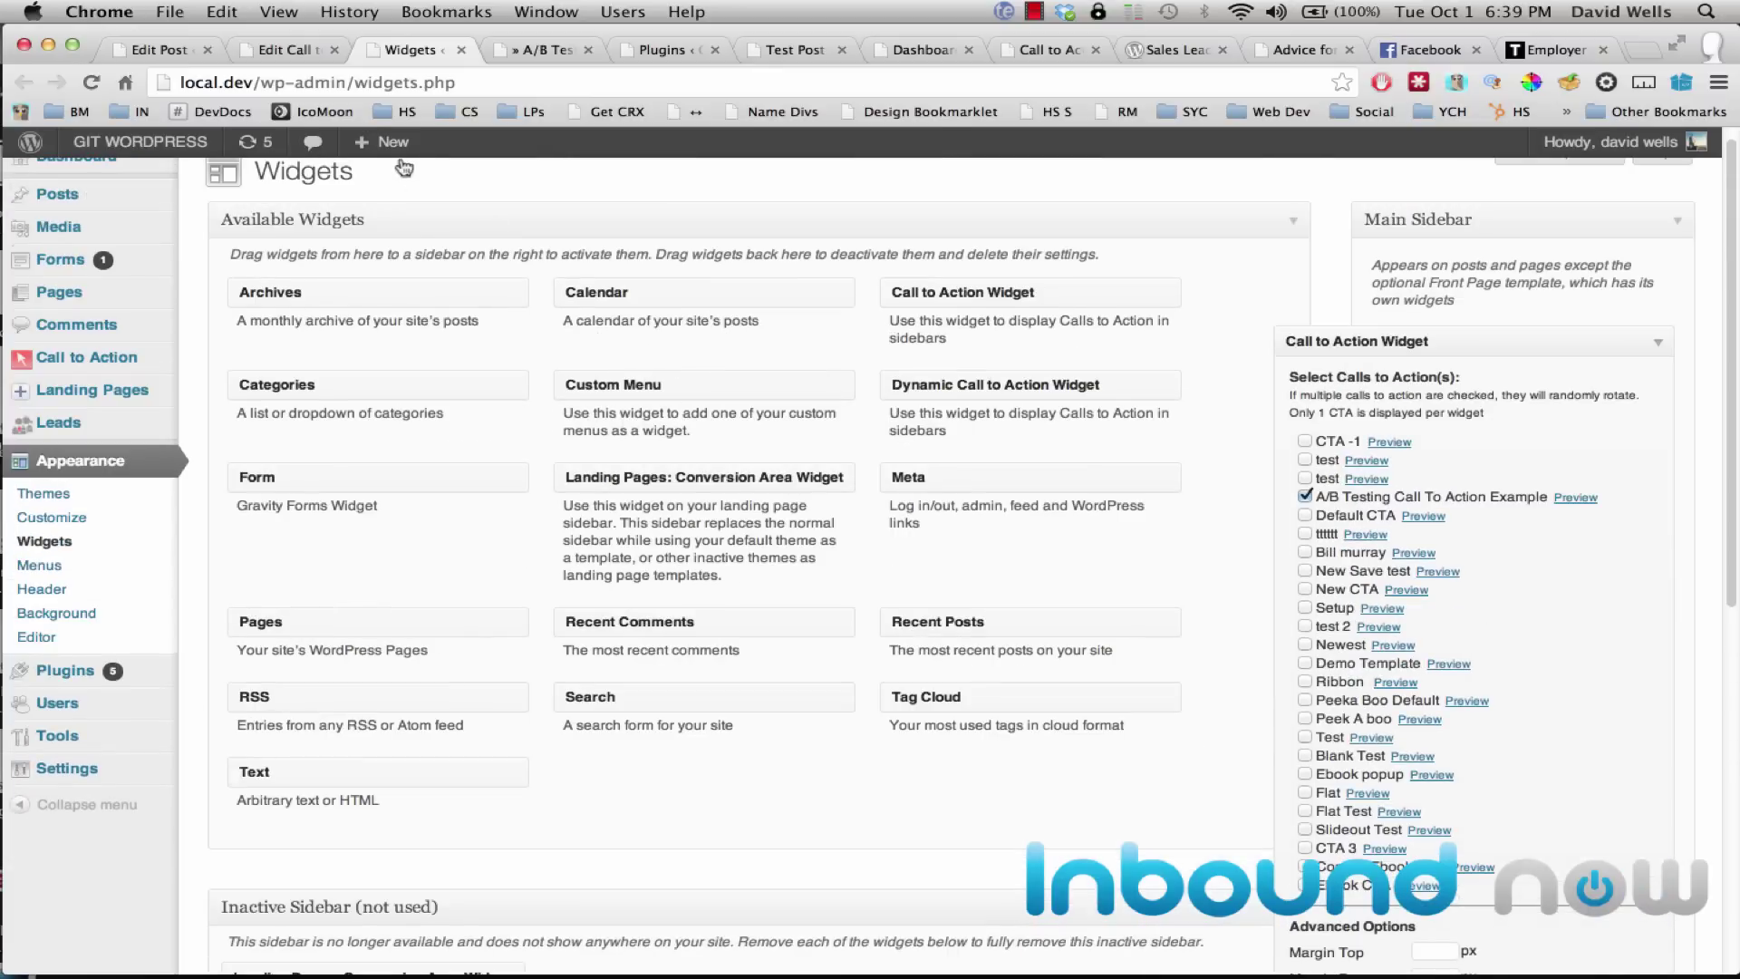
Step: View Test Post on the site from its editor and reload the page to compare the sidebar call to action variations
click(535, 50)
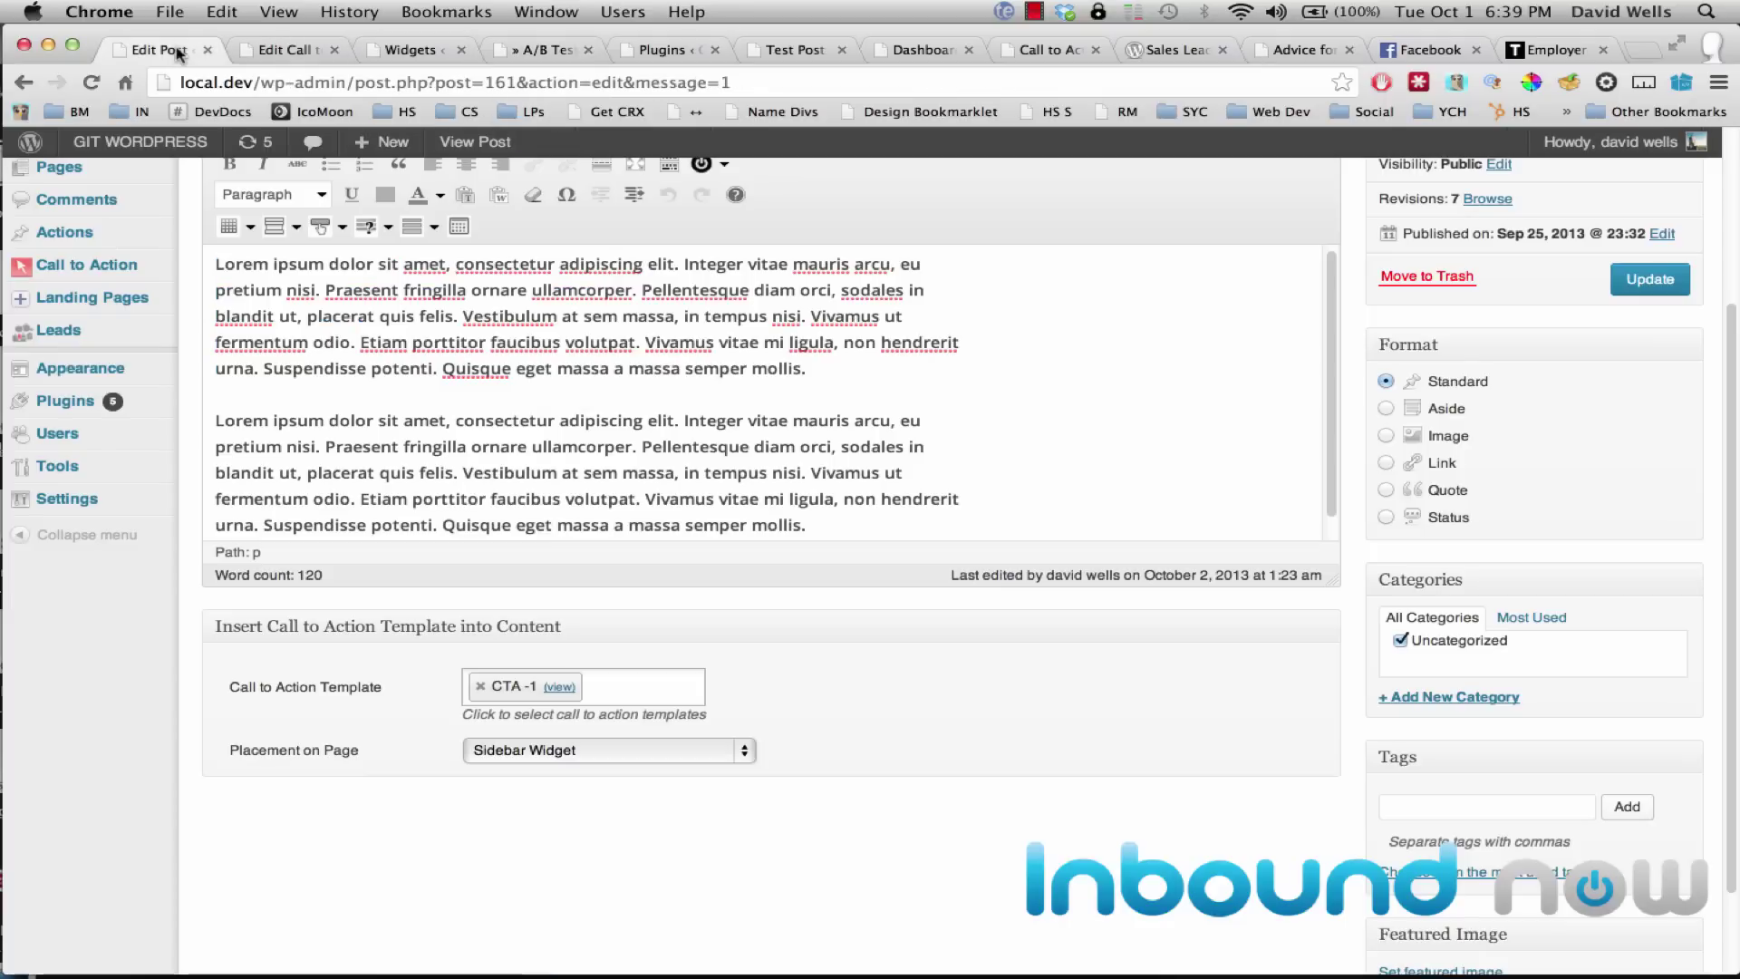
click(159, 50)
scroll(413, 314, up, 3)
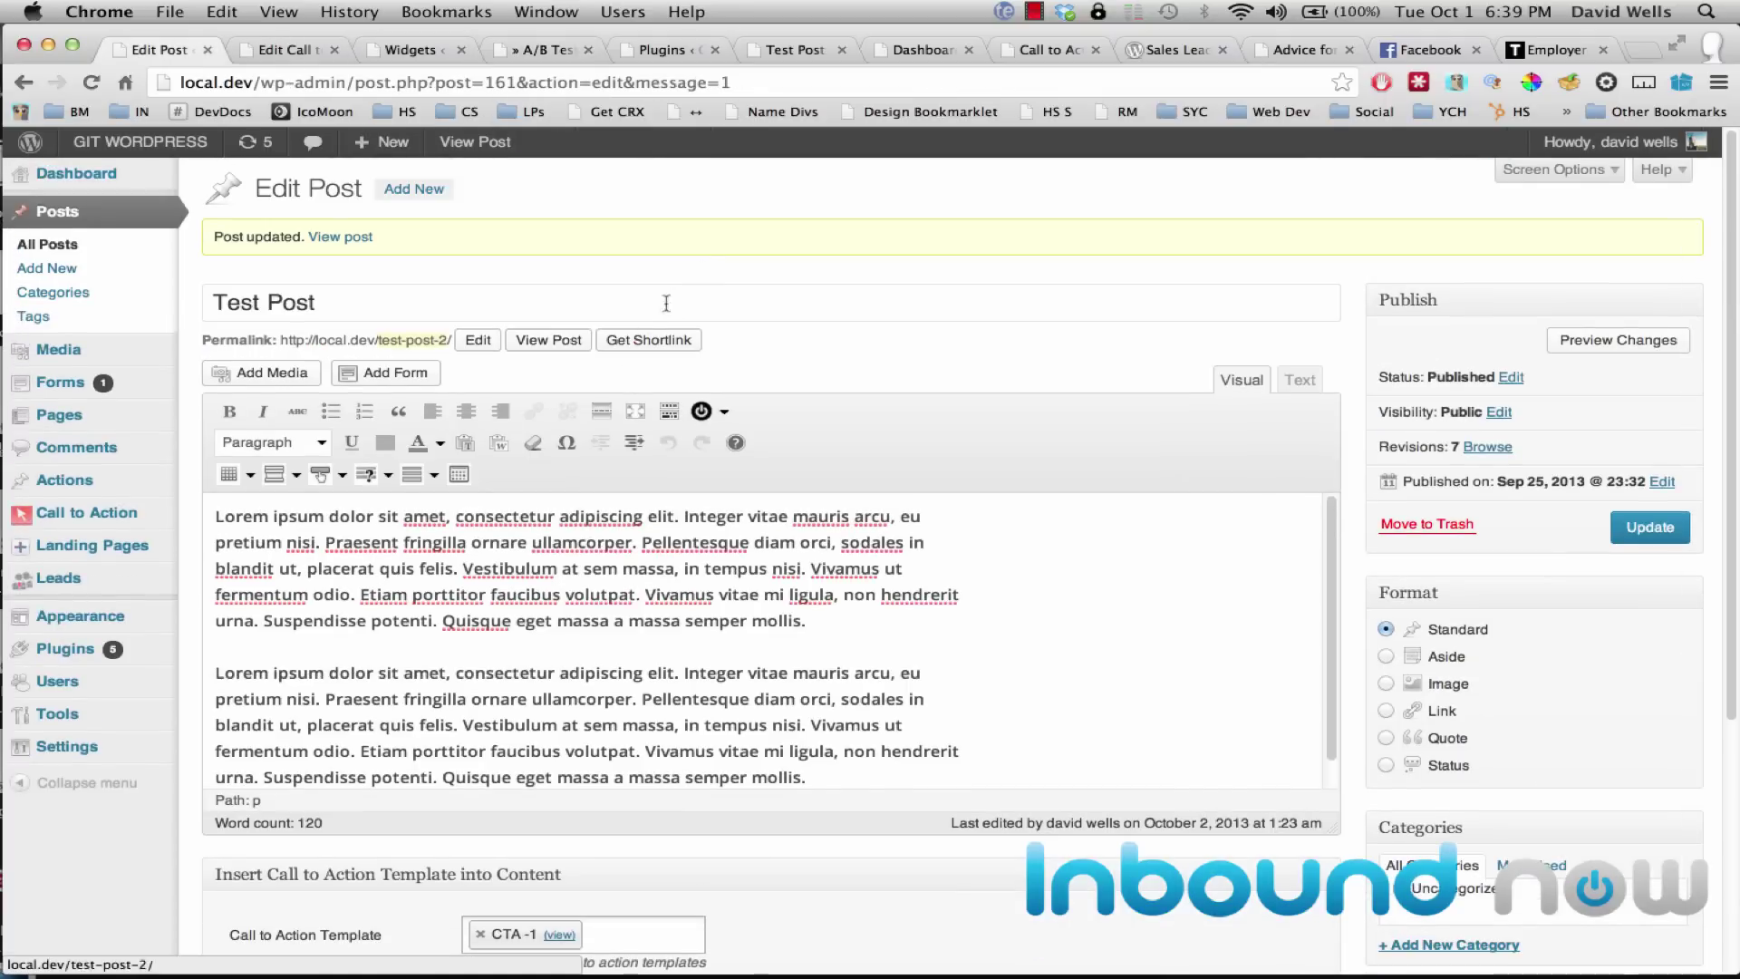
click(555, 341)
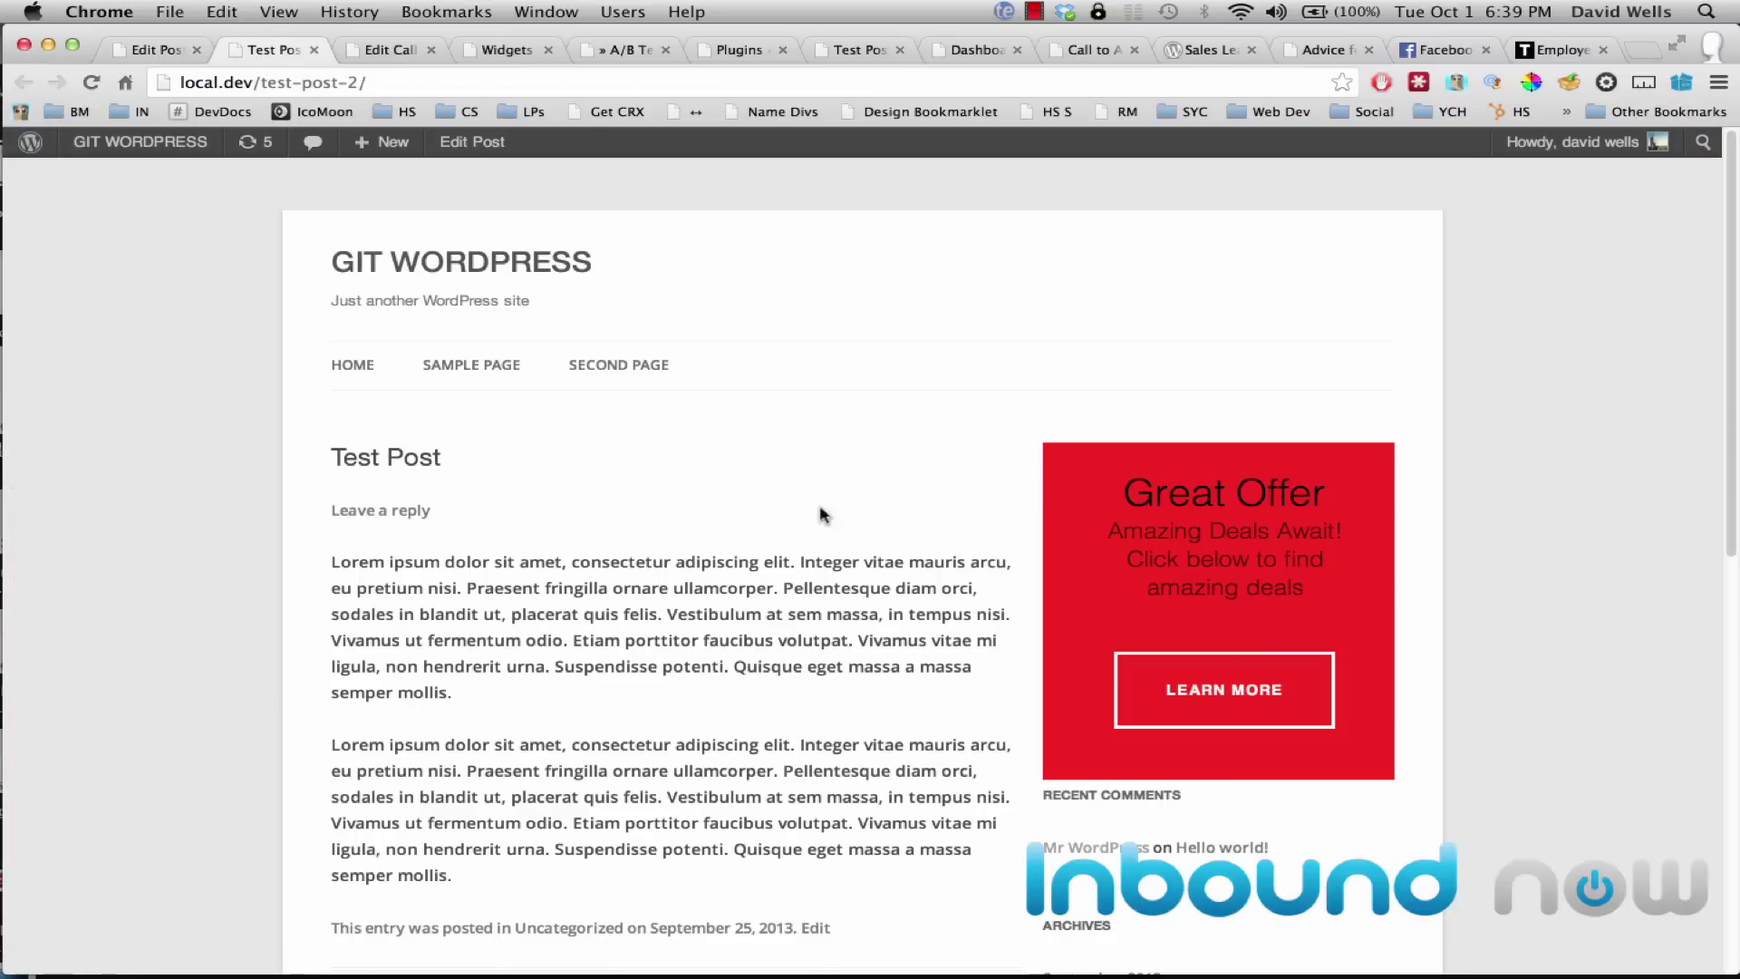
drag(1118, 488, 1344, 601)
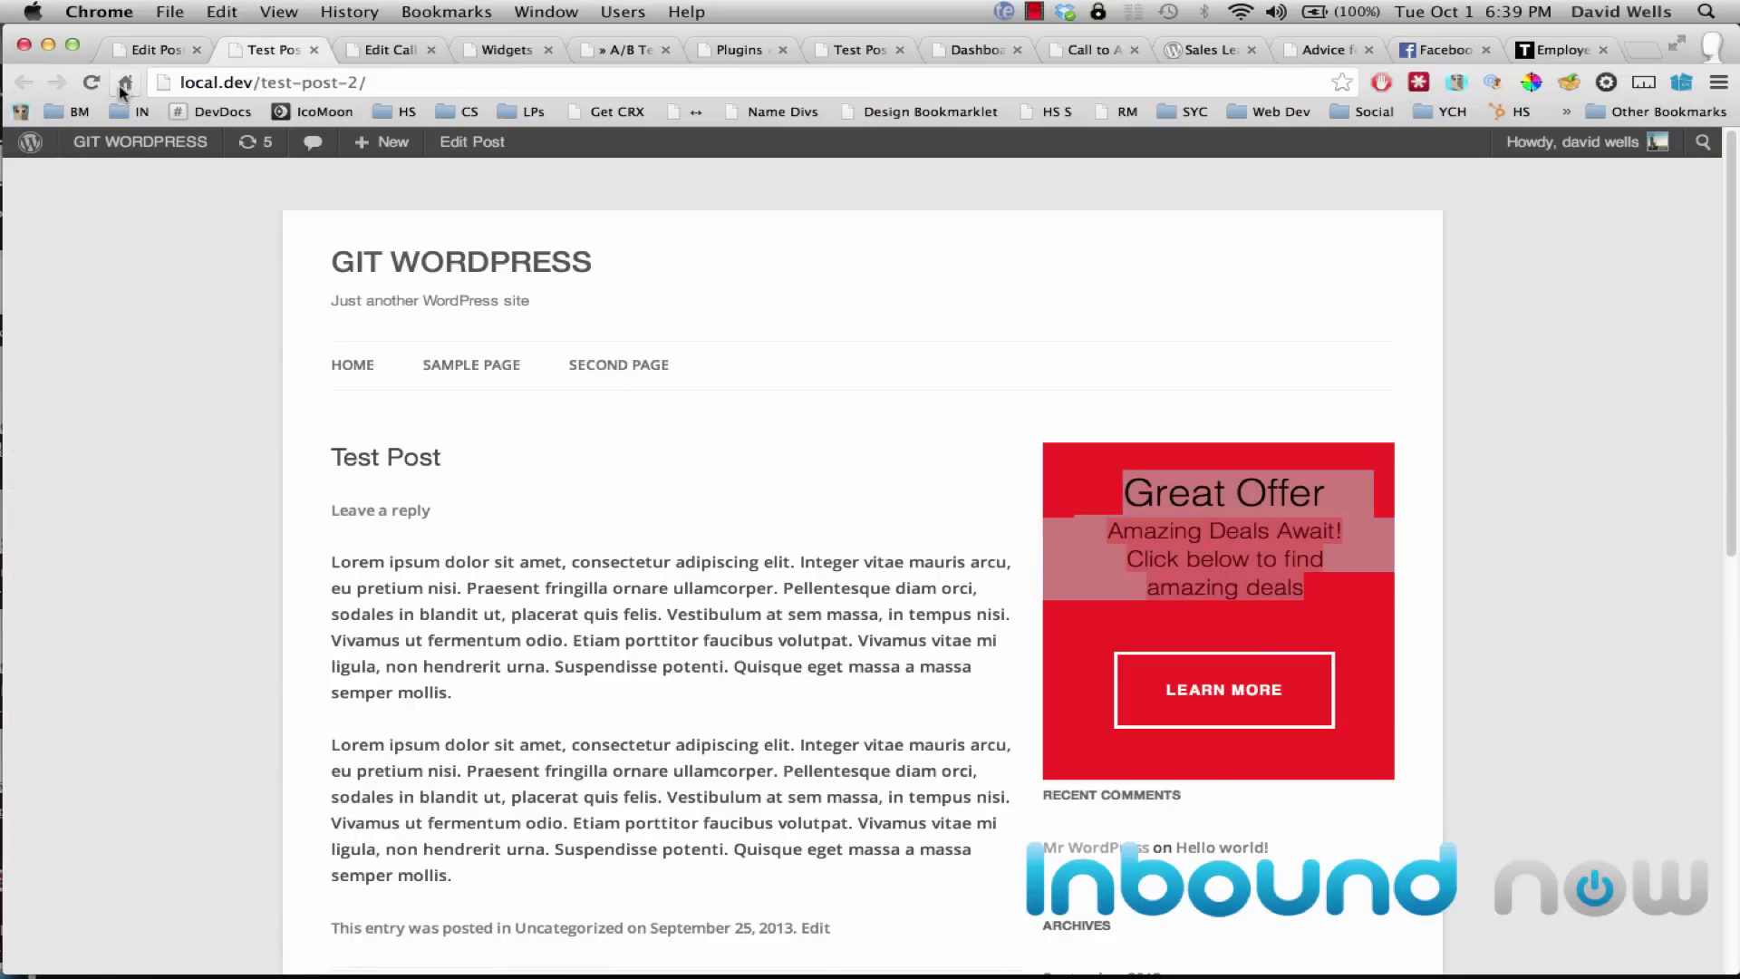
click(91, 83)
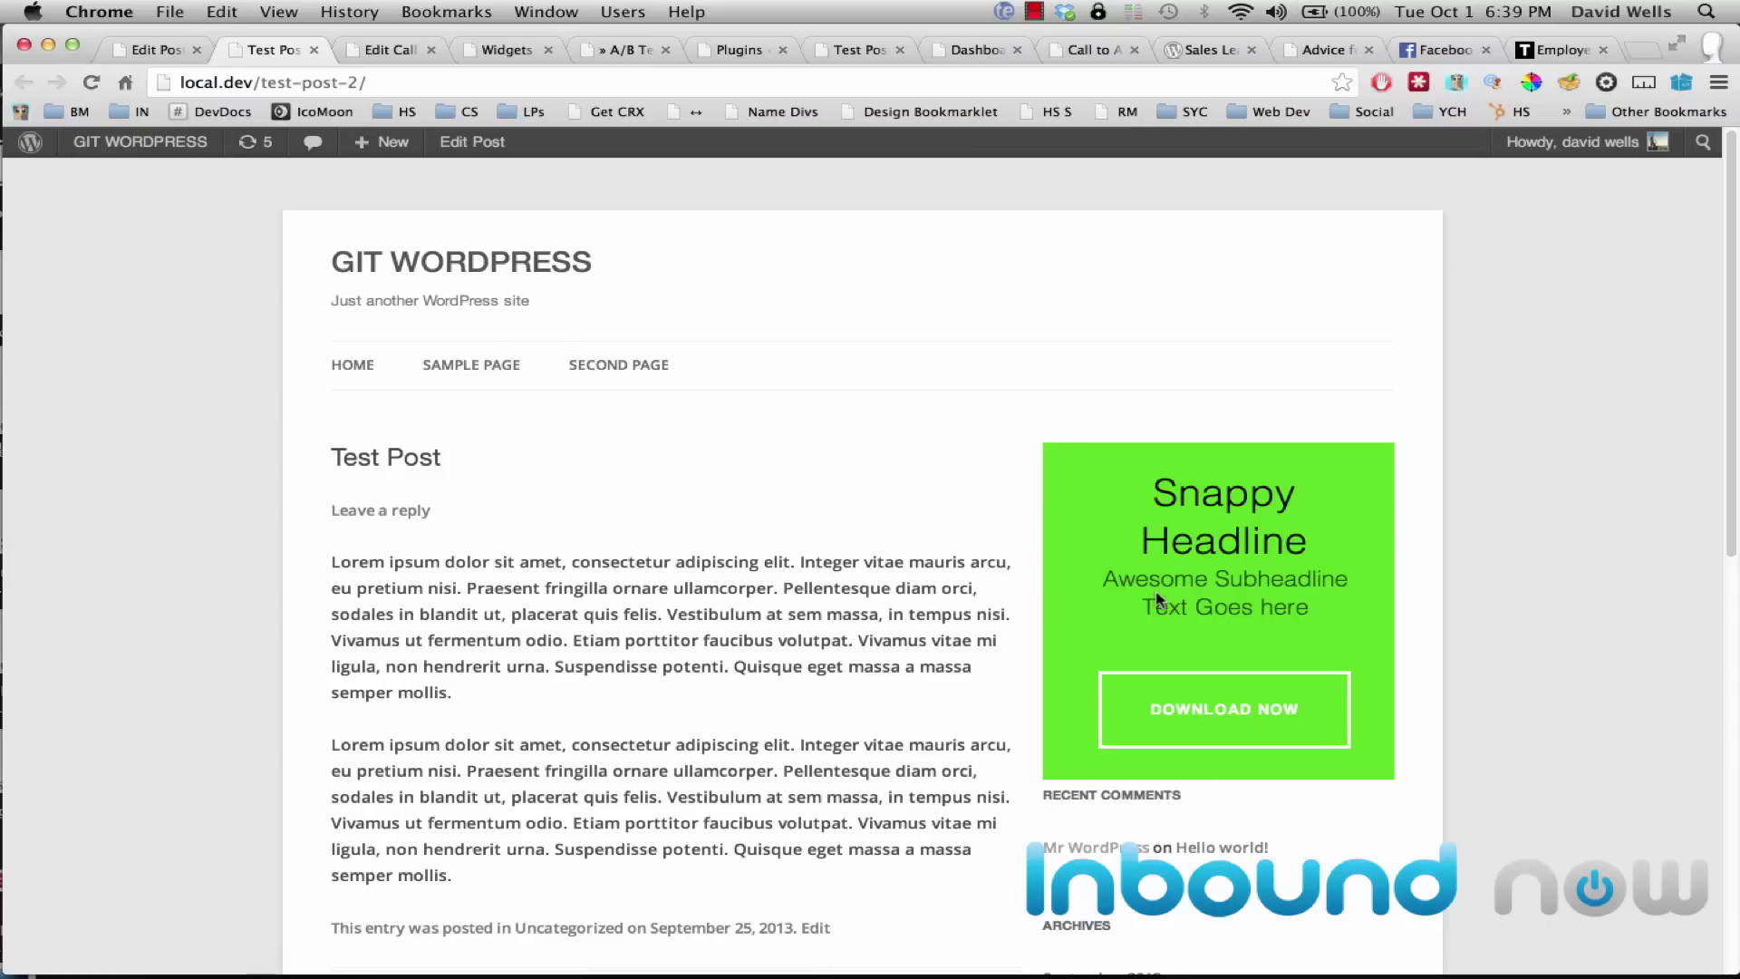
Step: Reload the Test Post page twice more and examine the headline and subheadline text of each rotated sidebar call to action
click(91, 83)
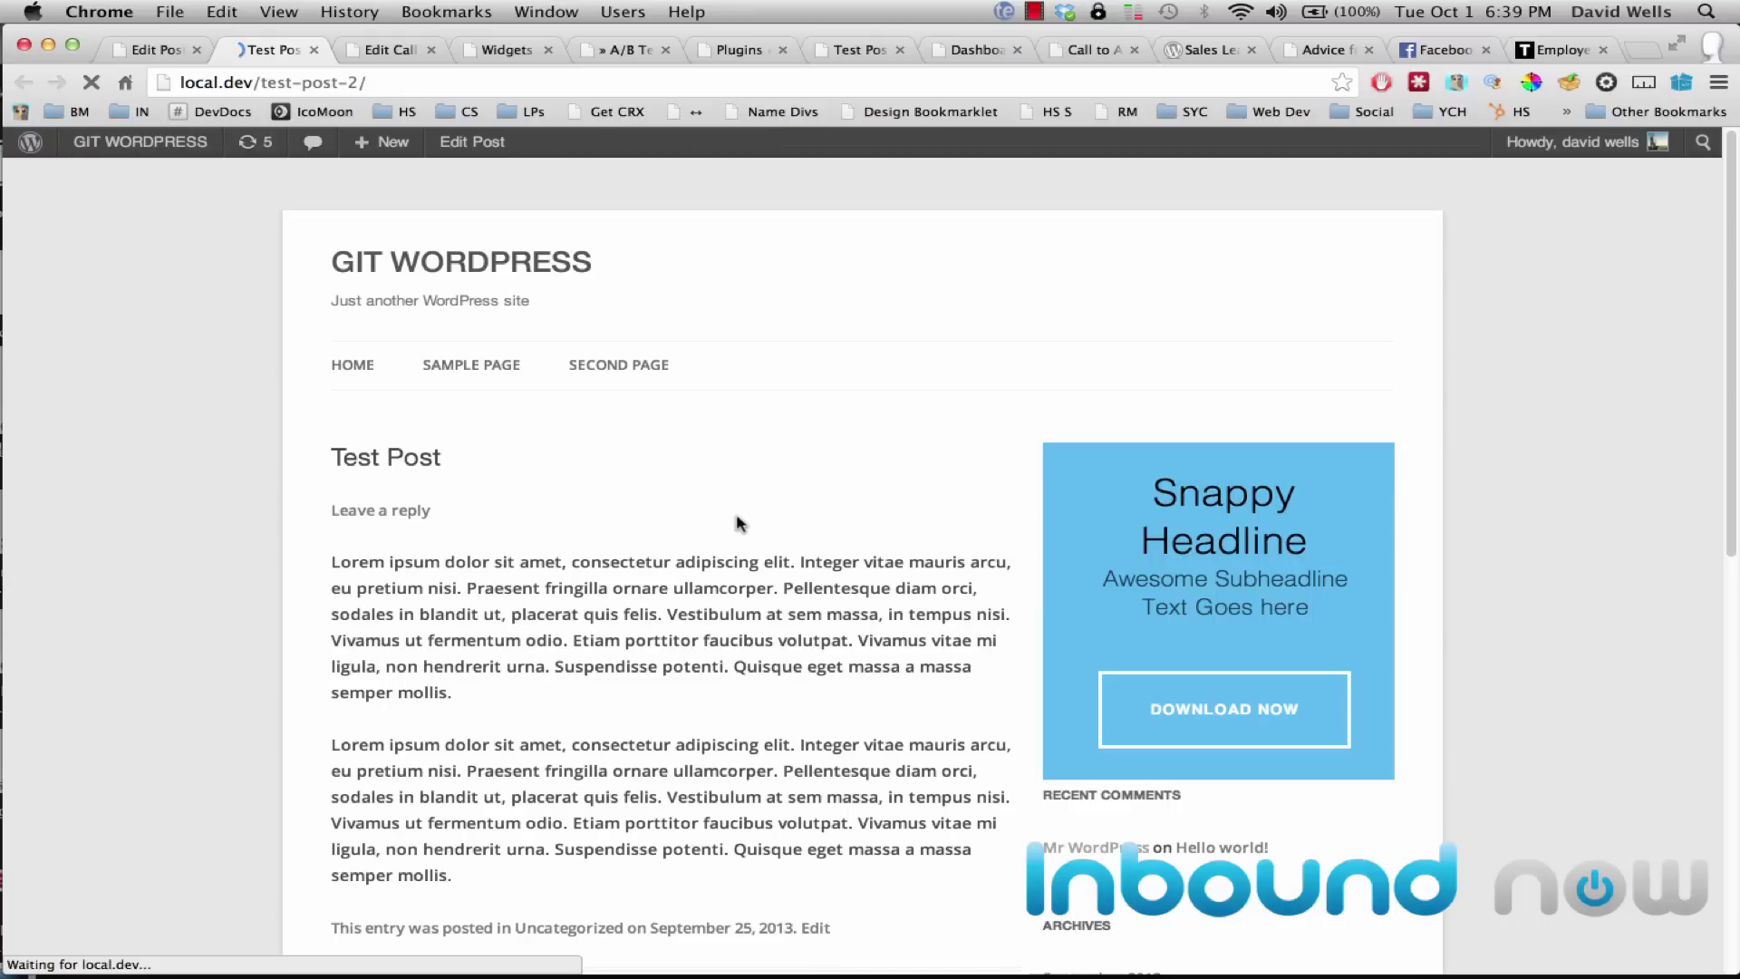
drag(1172, 531, 1279, 607)
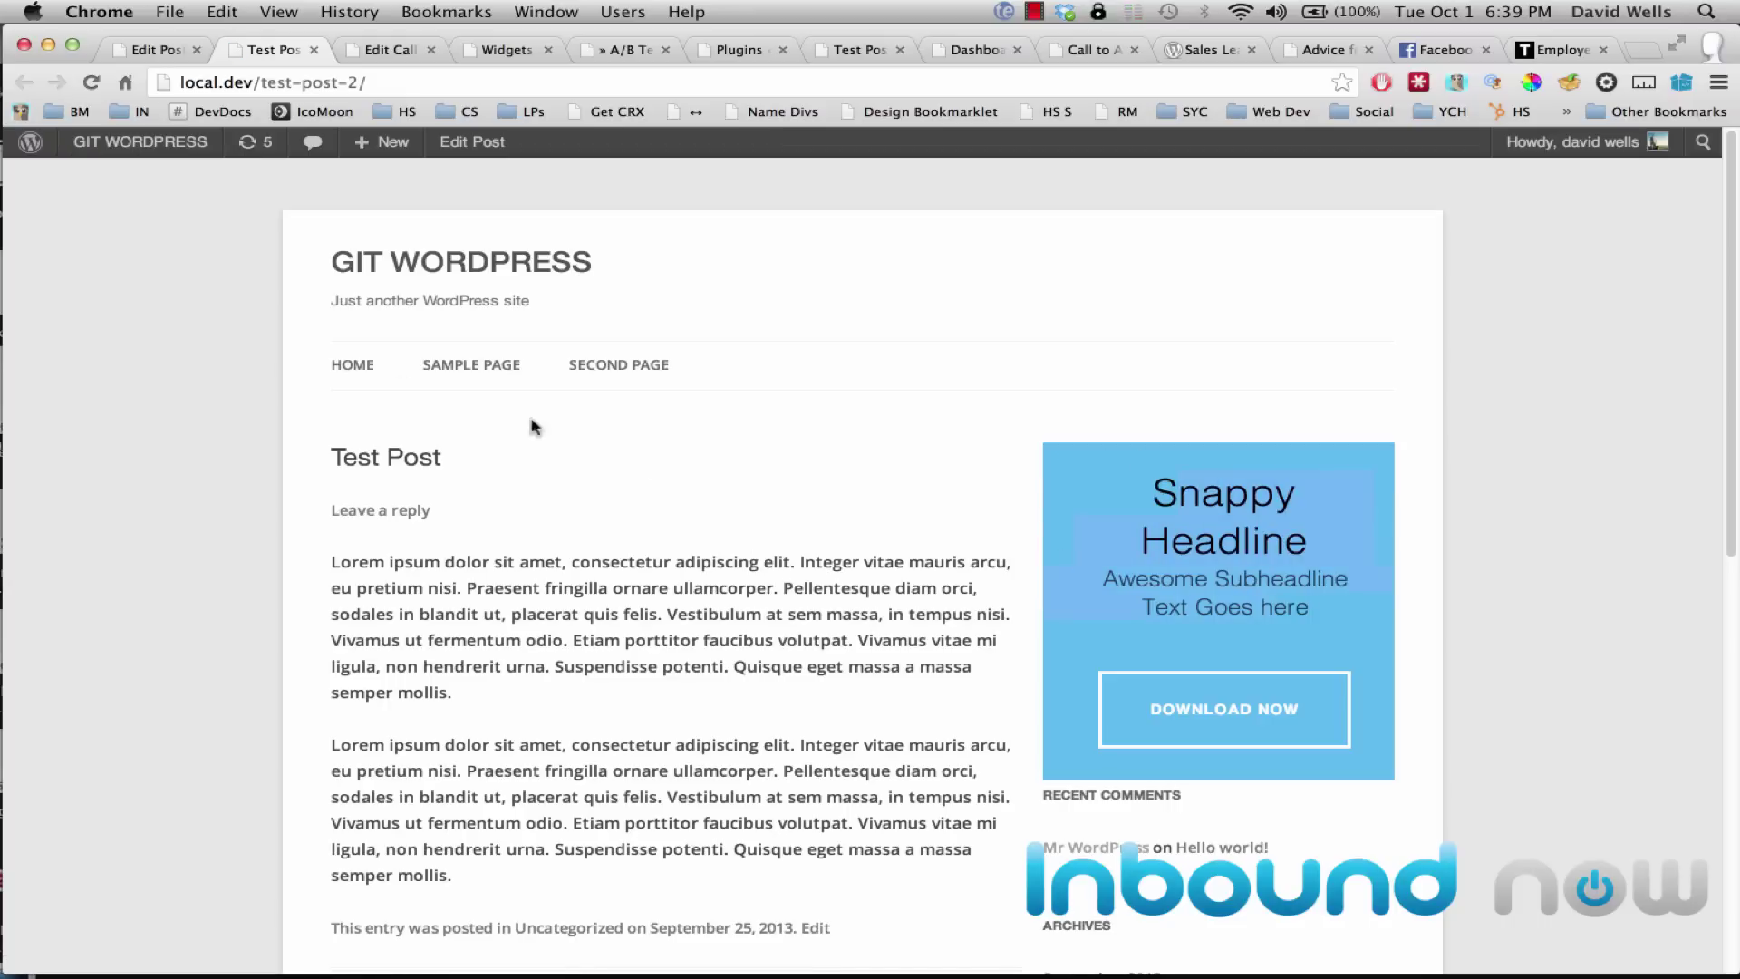
click(91, 82)
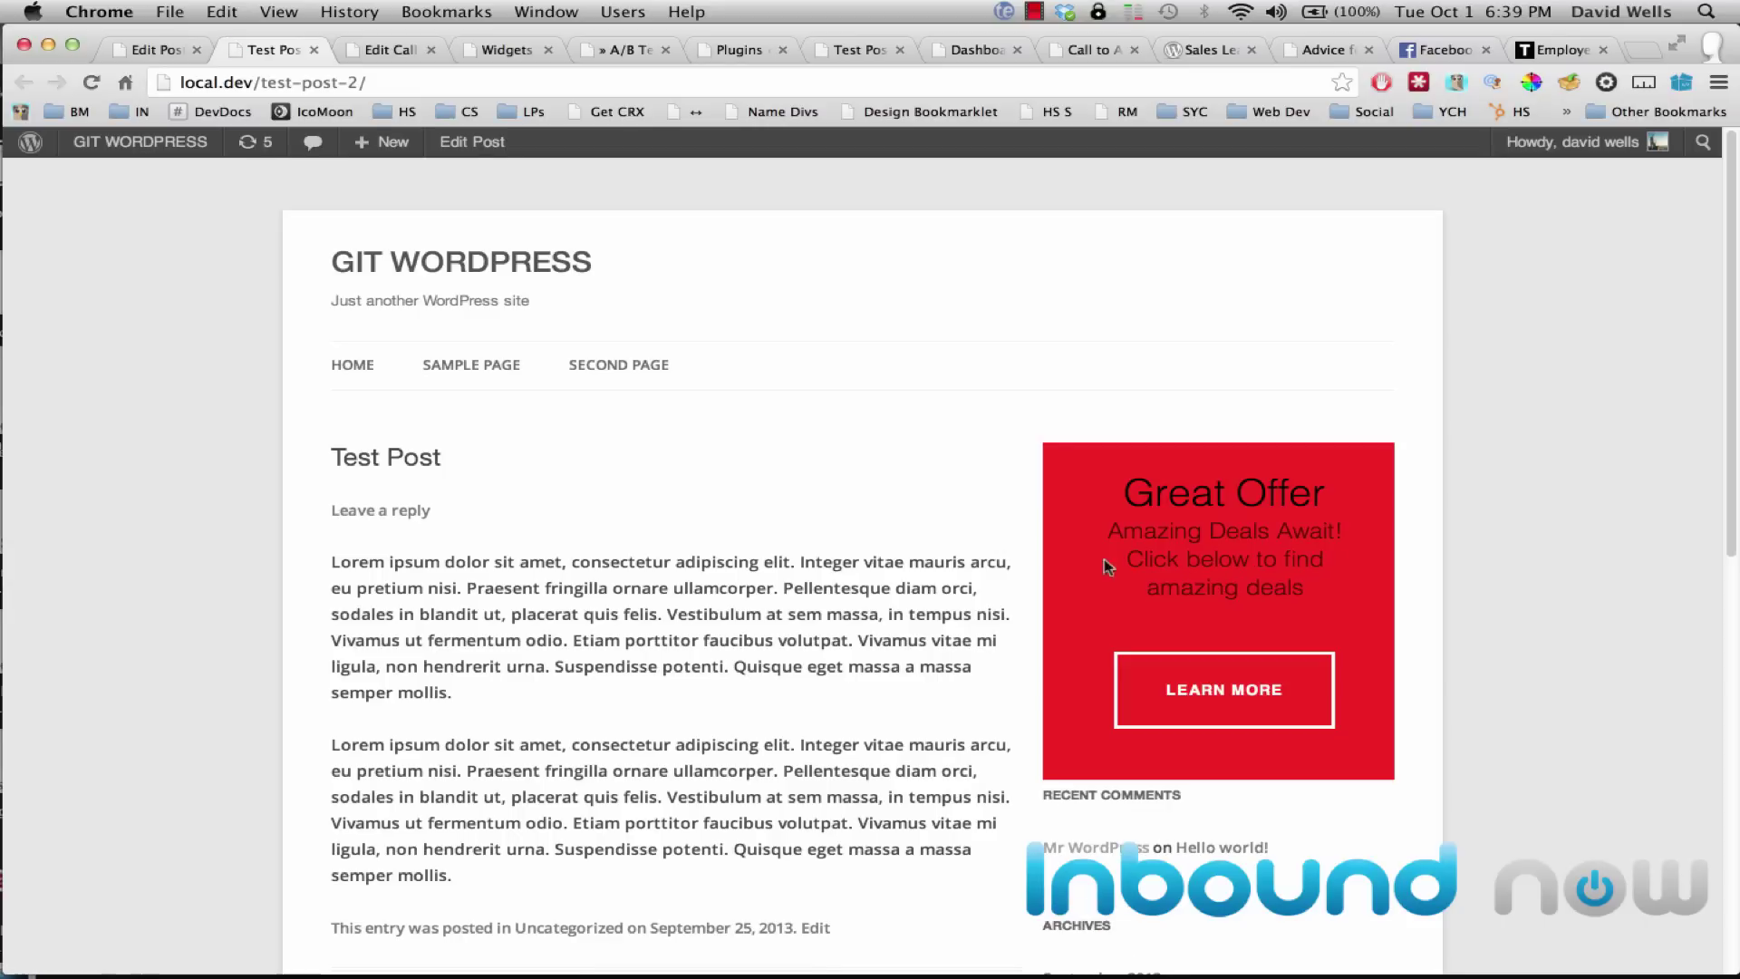
drag(1081, 494, 1317, 590)
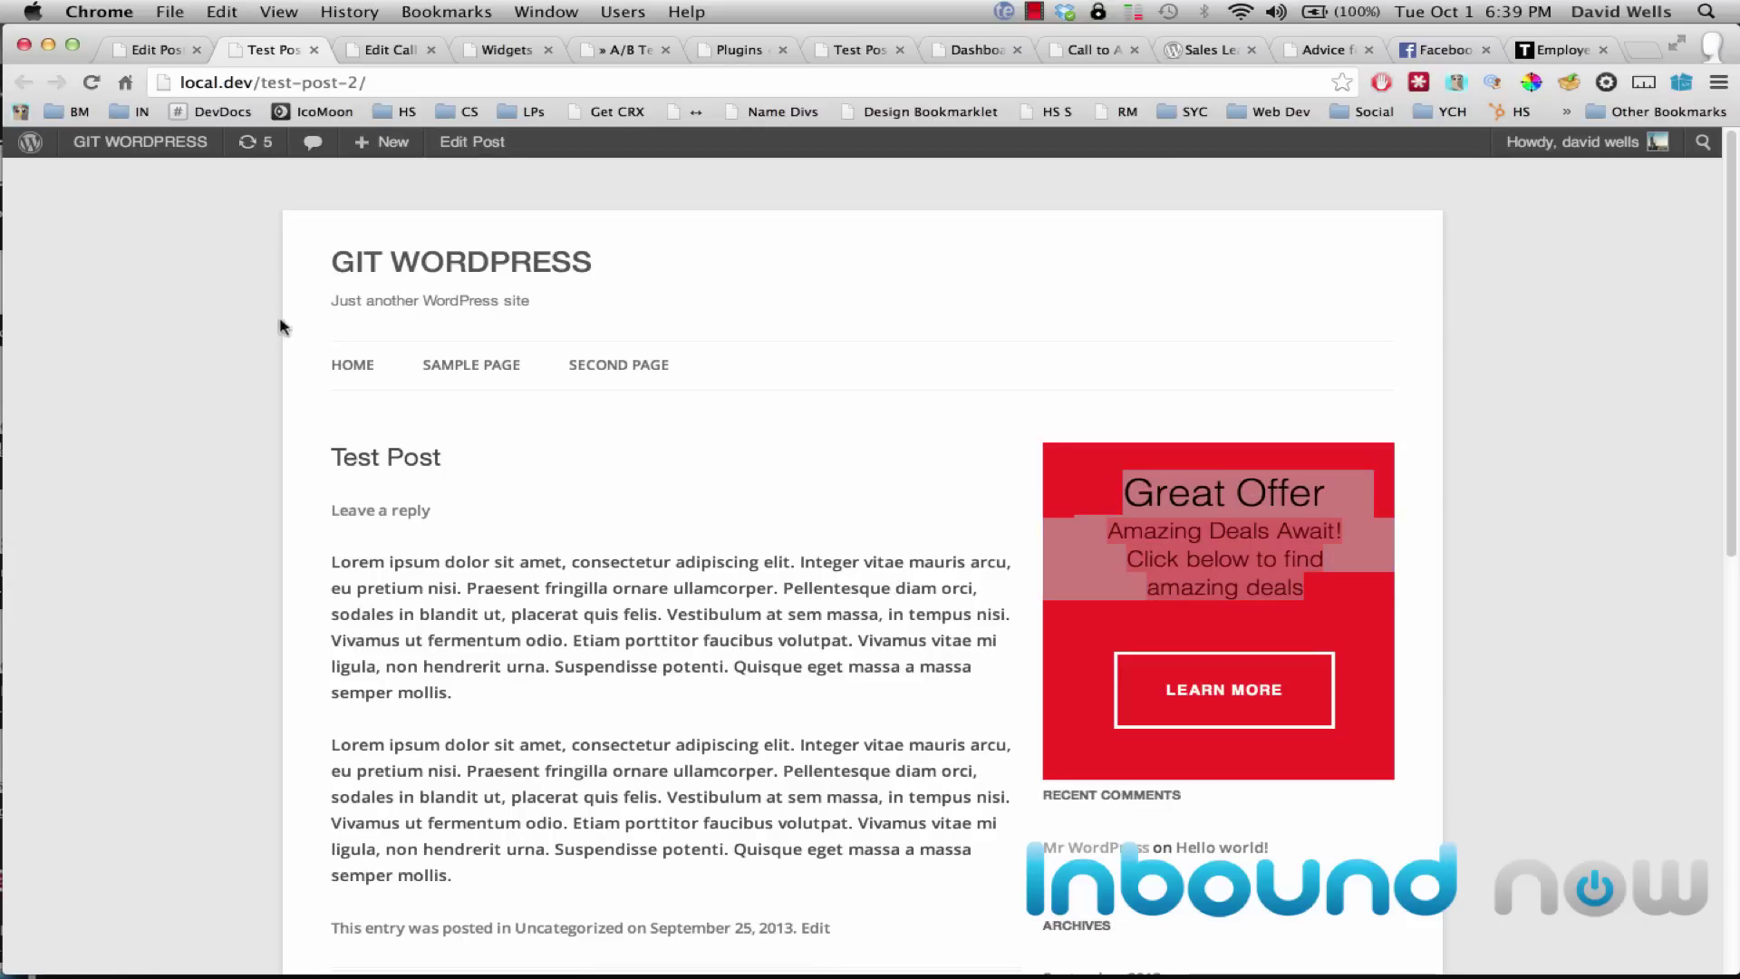
click(1190, 559)
triple_click(636, 563)
click(768, 701)
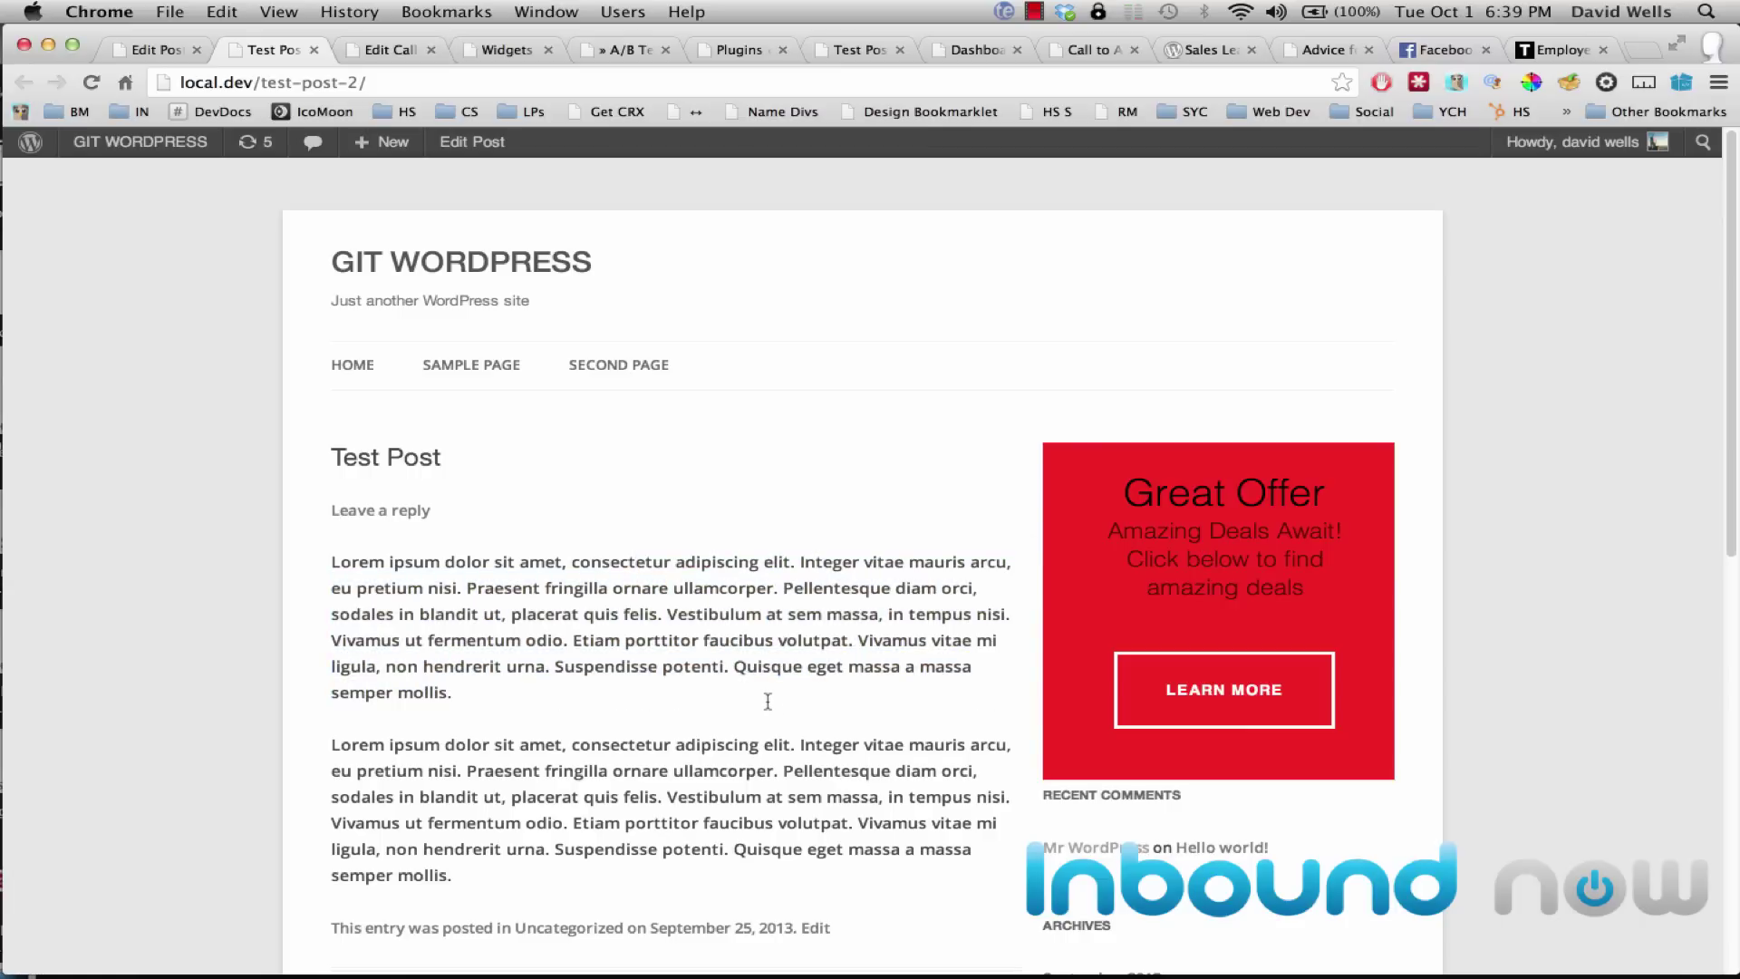
Step: Return to the A/B Testing Call To Action Example editor and check variation C's views and variation B's conversions in the A/B Testing stats
click(172, 51)
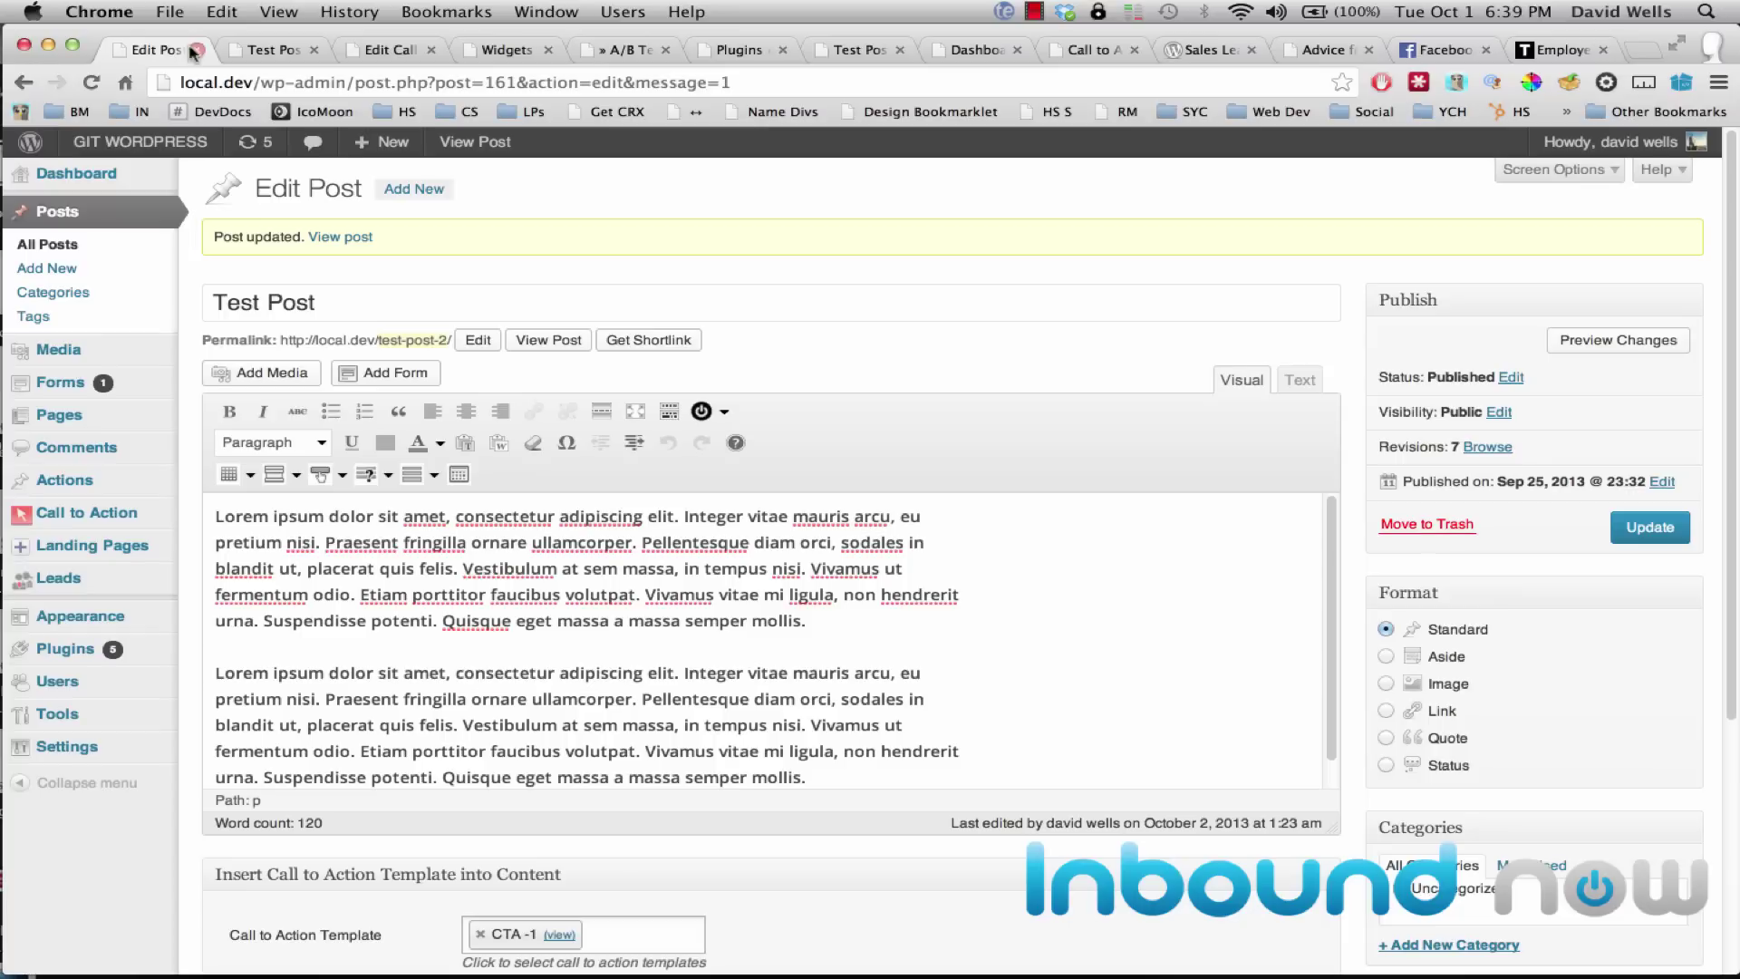
click(380, 51)
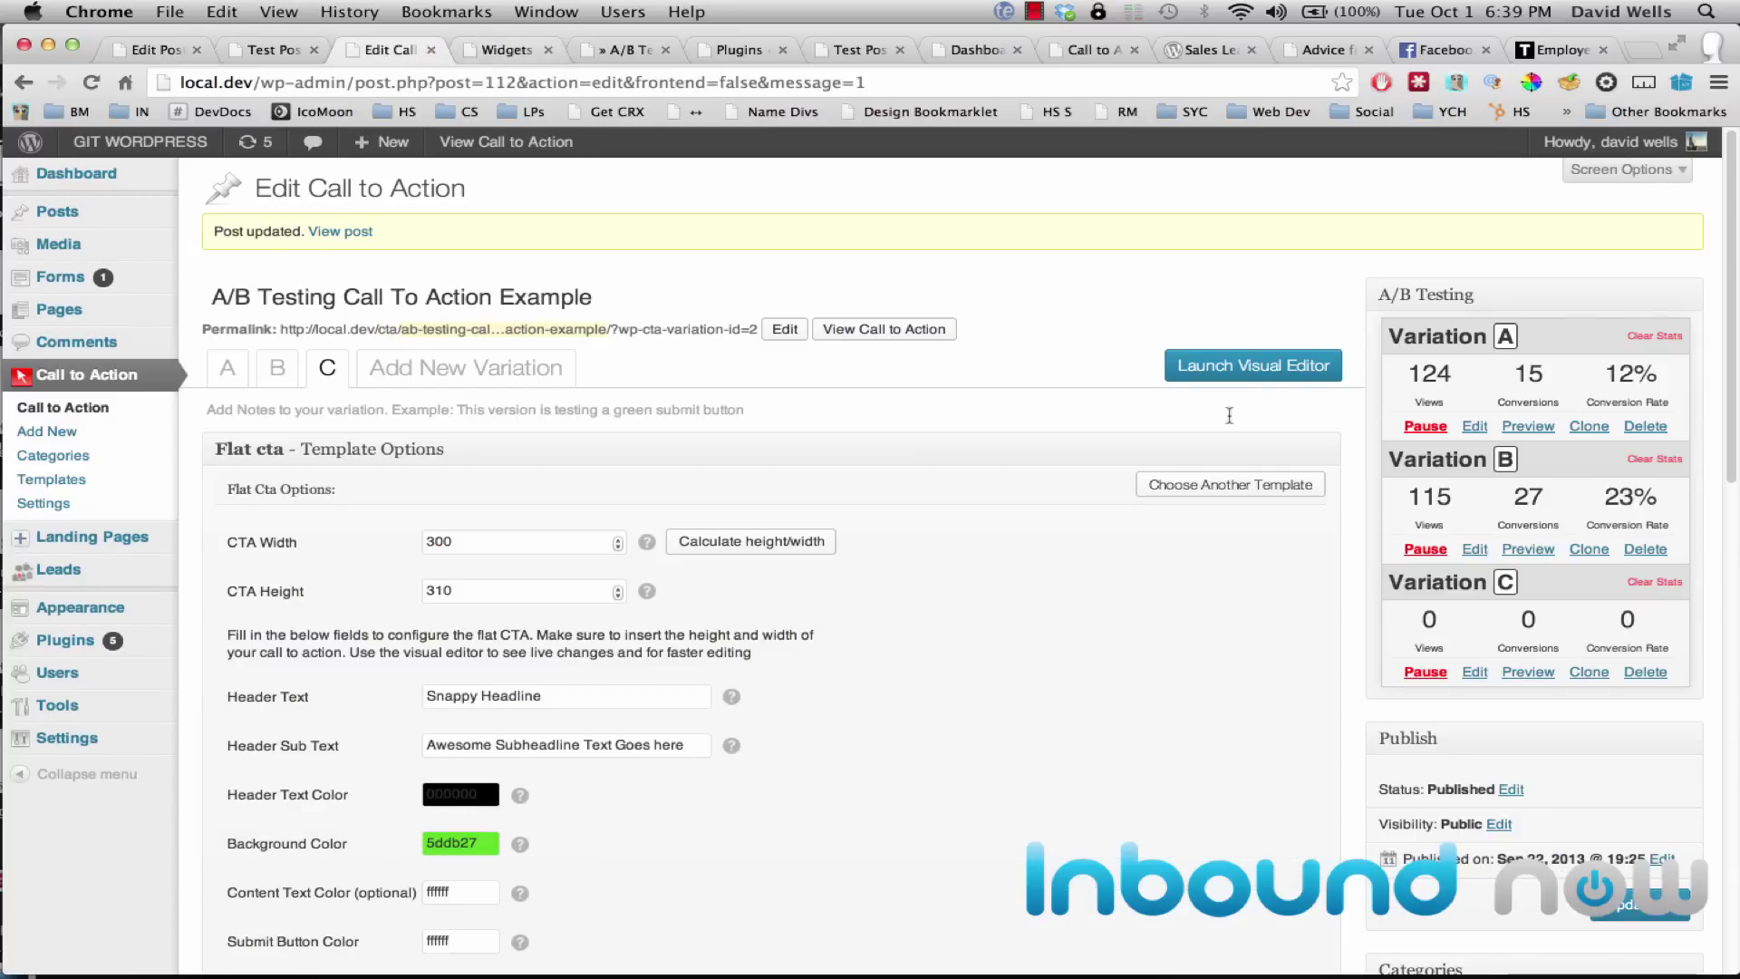
click(1474, 547)
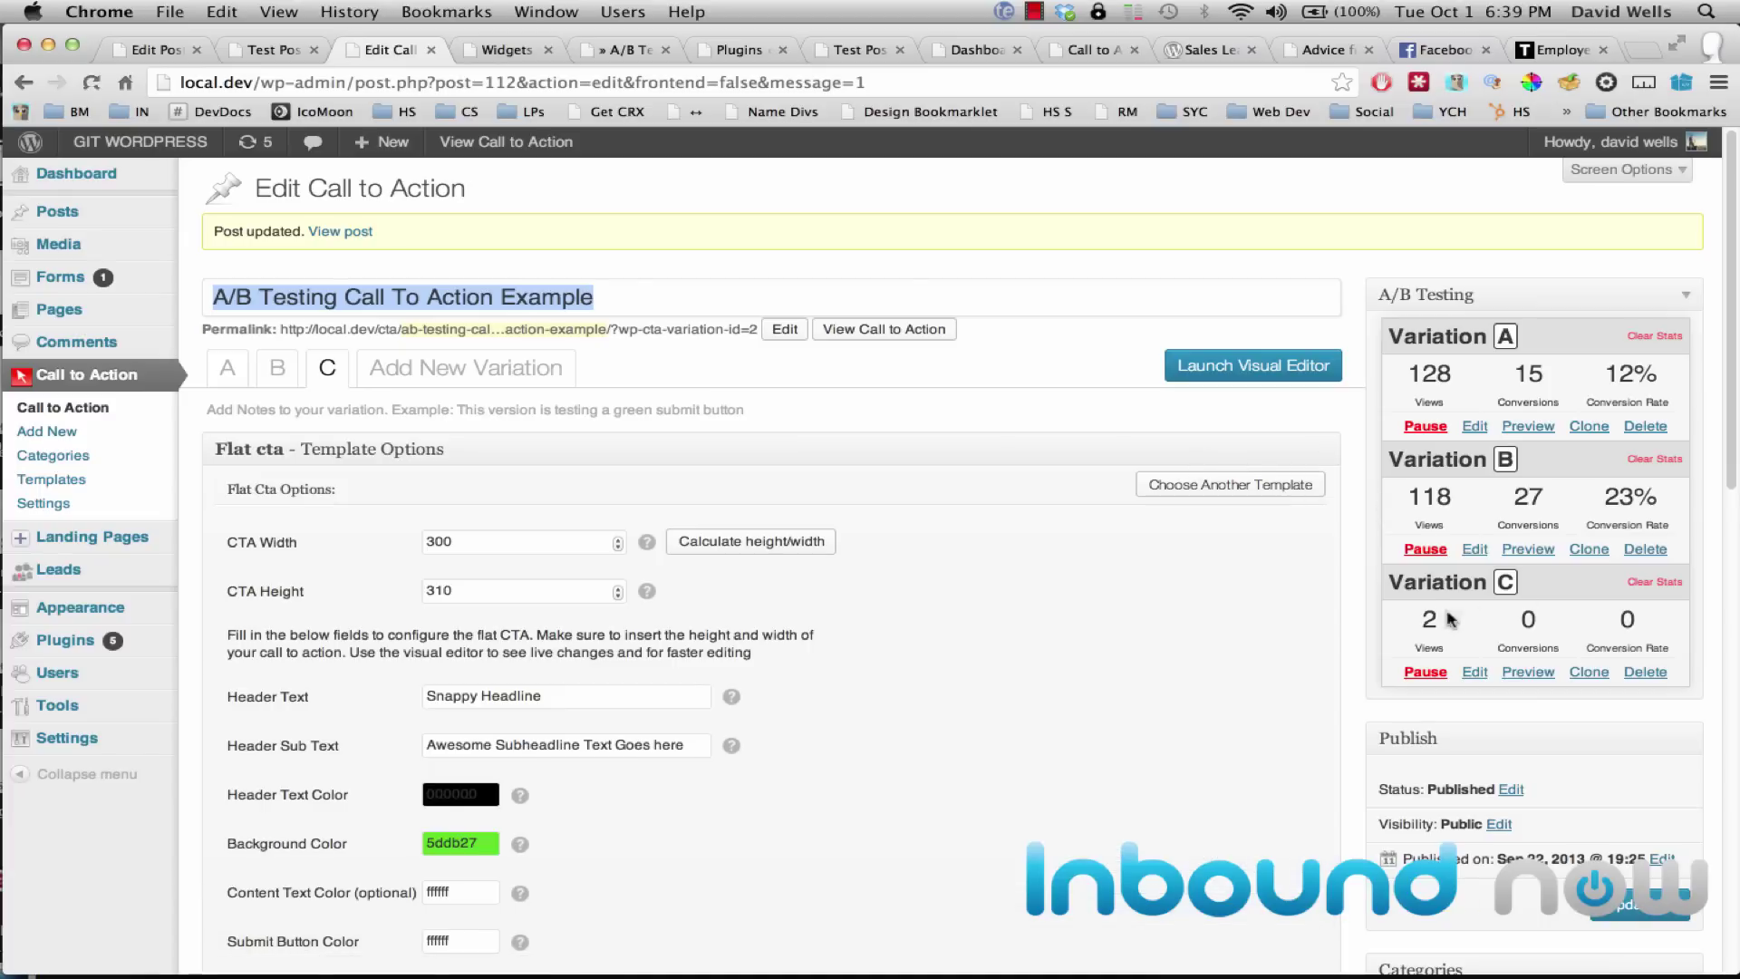
drag(1422, 618, 1450, 620)
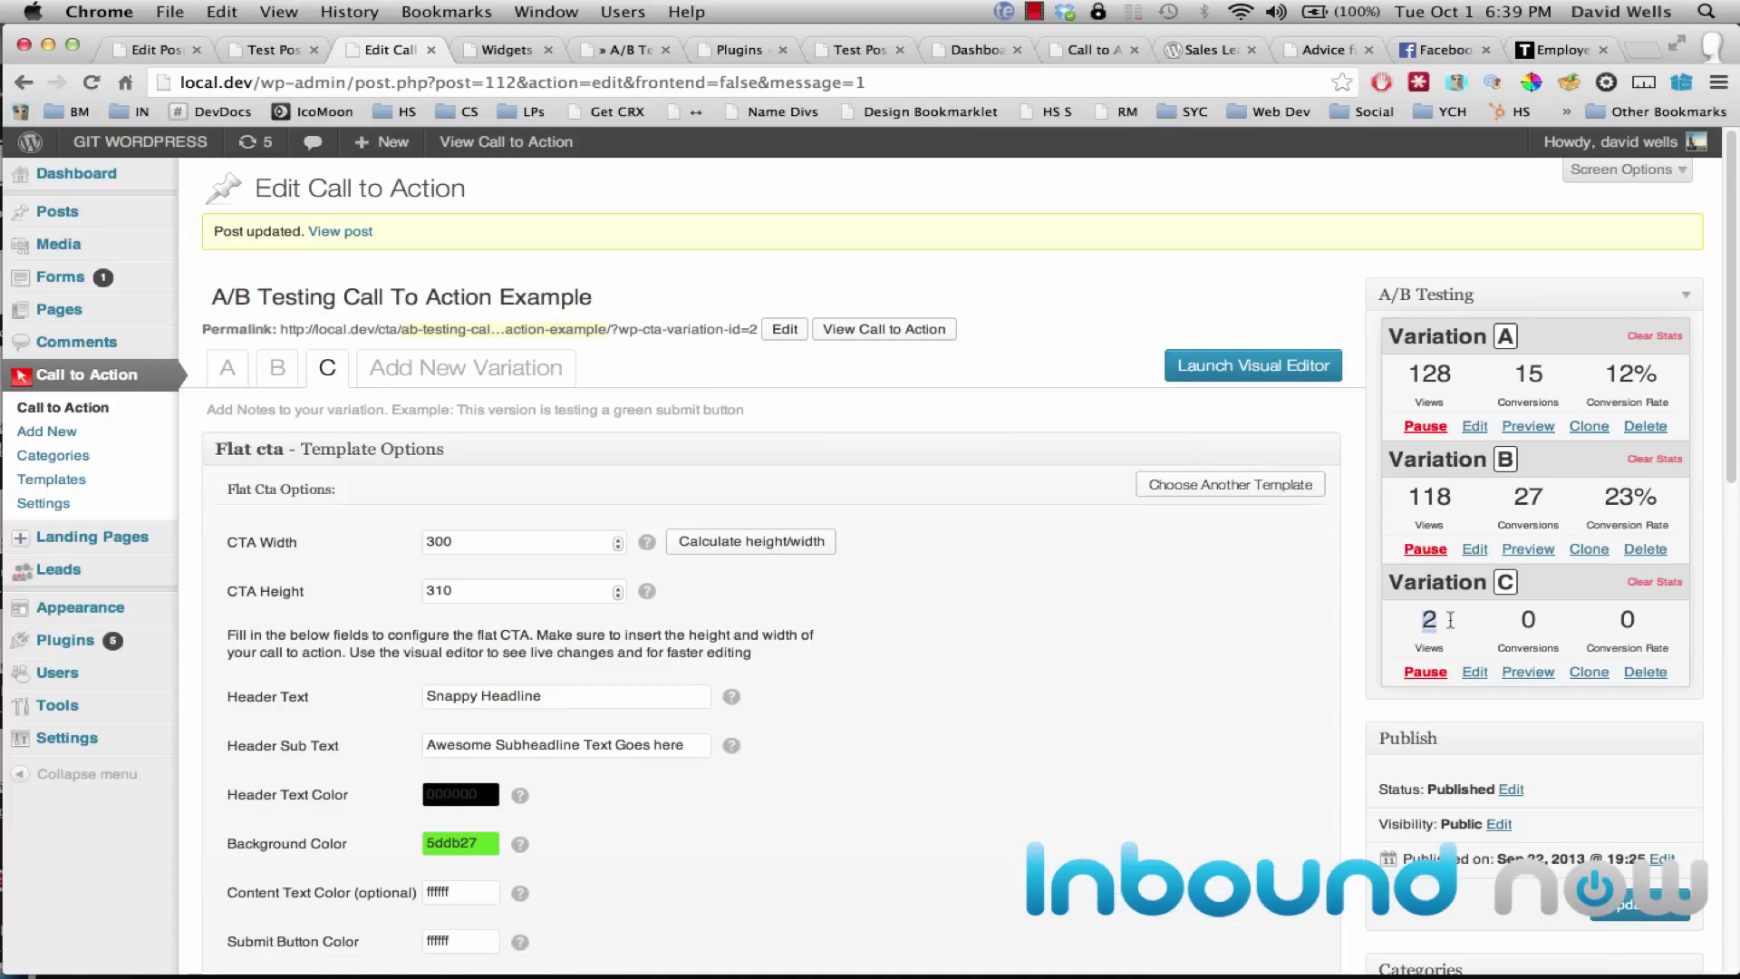
double_click(1518, 496)
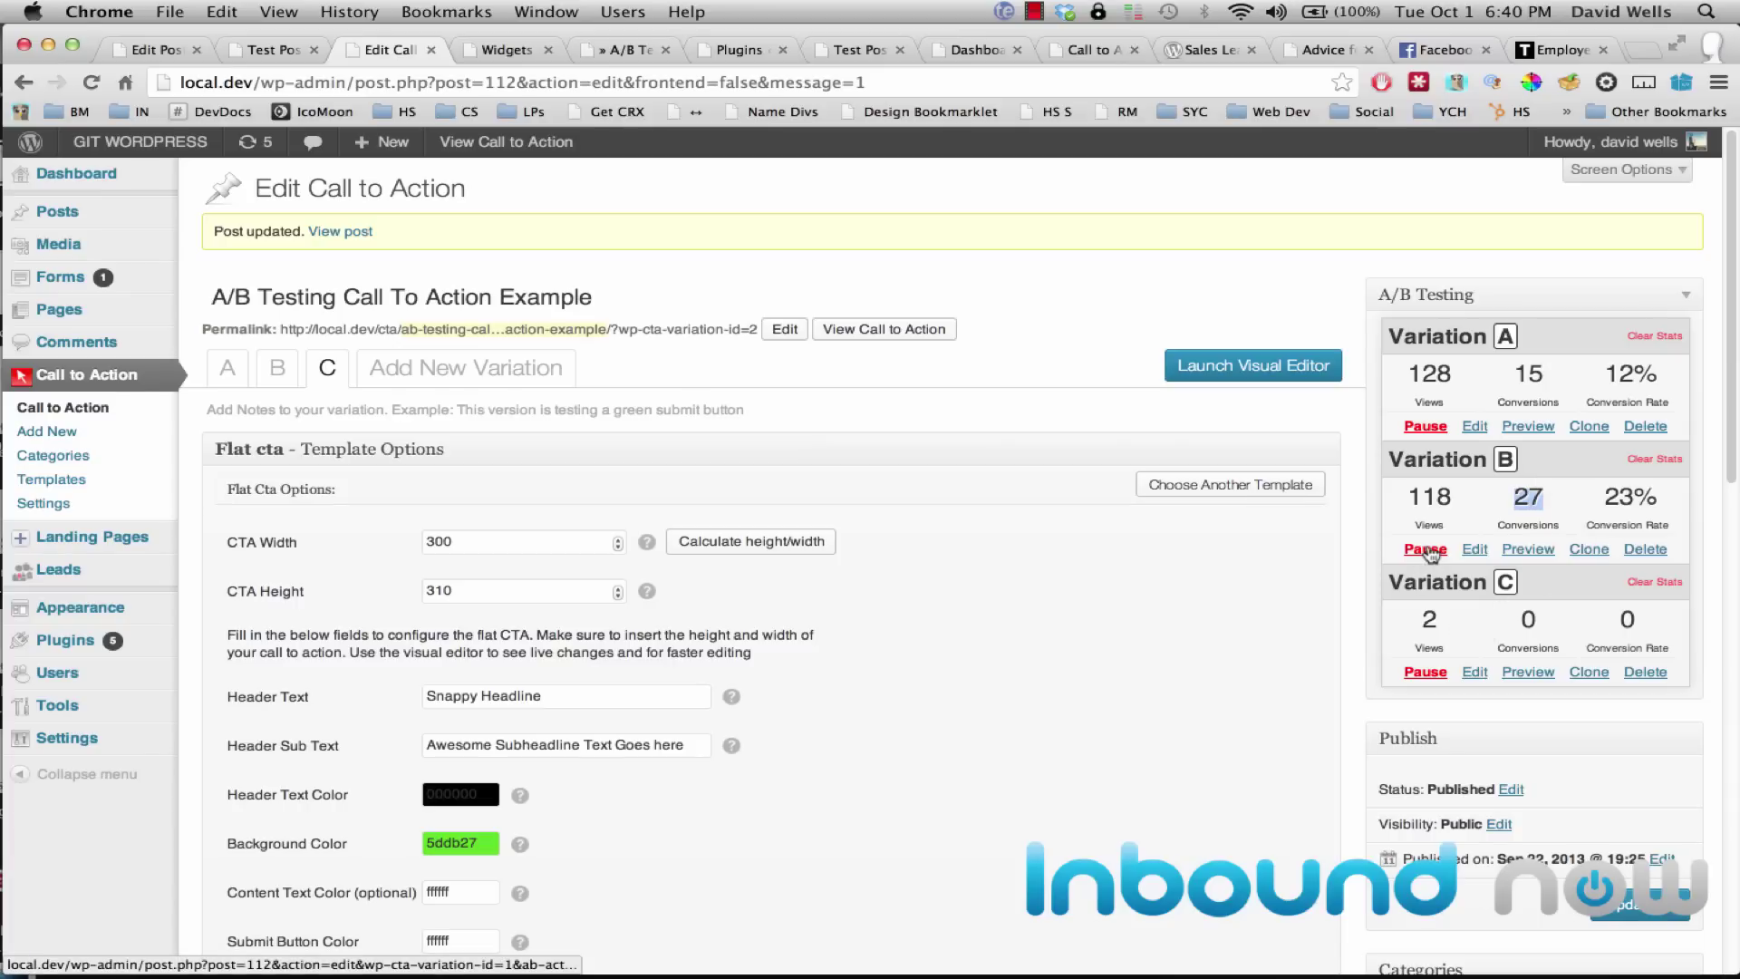
Step: Pause variation A of the call to action and review the remaining variations B and C, including variation B's conversion rate
click(1426, 427)
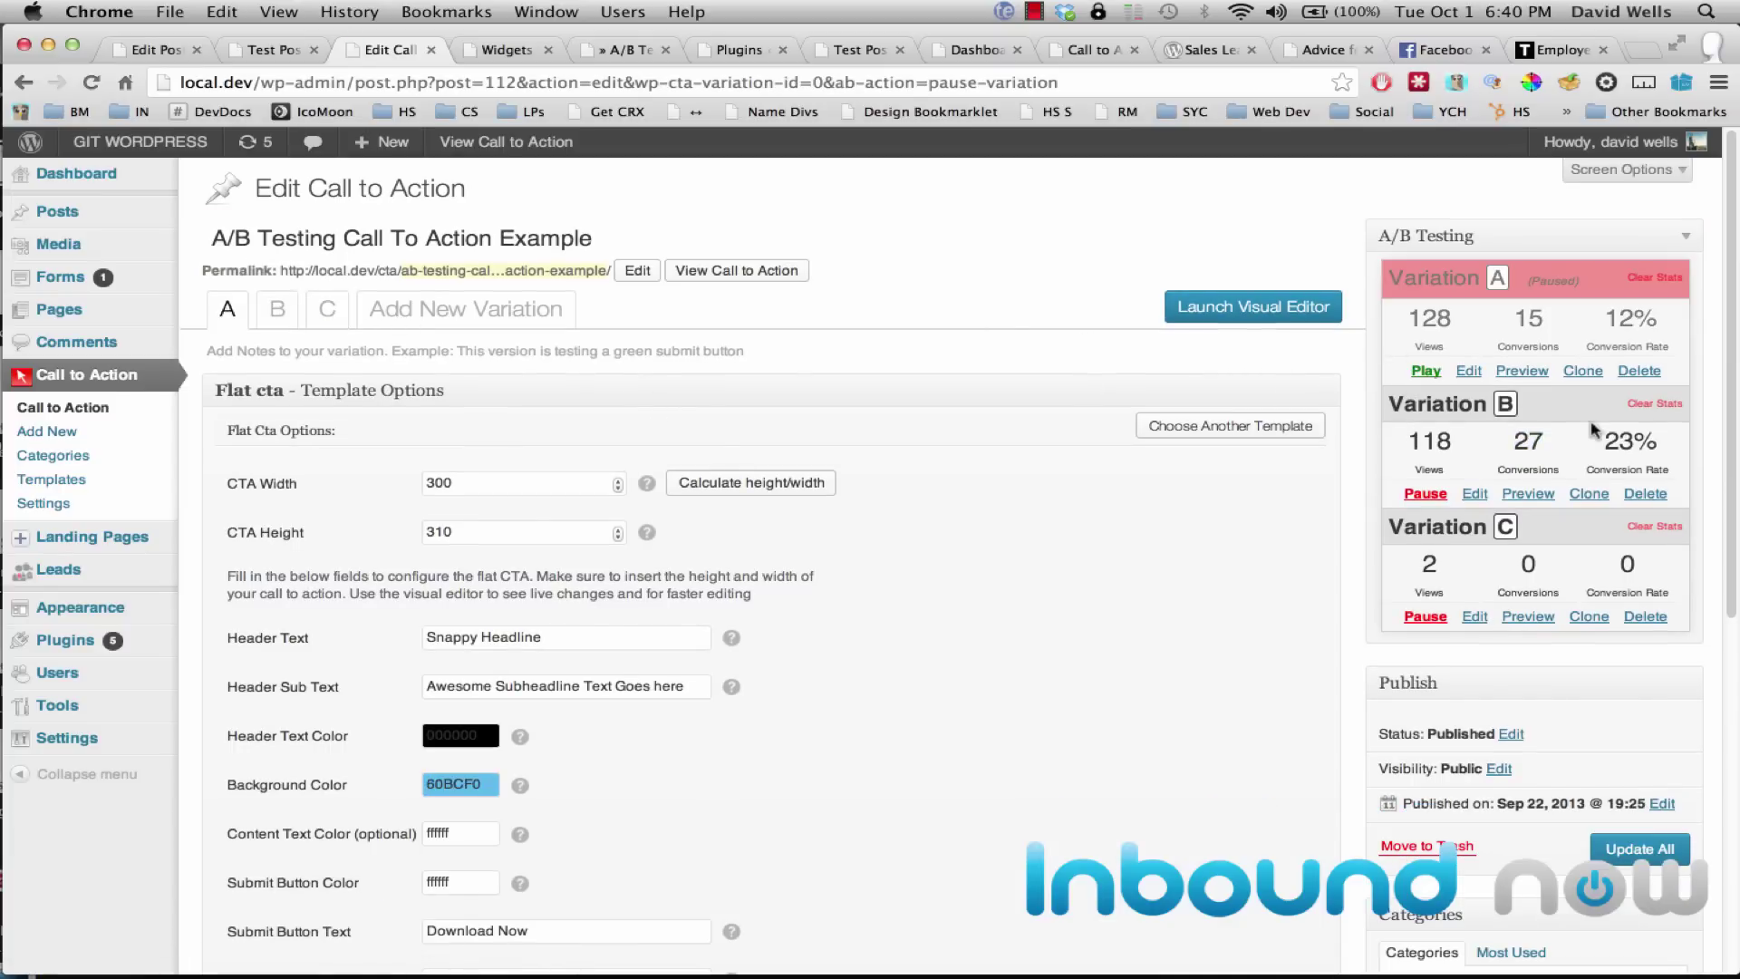
drag(1391, 408, 1535, 412)
drag(1389, 528, 1554, 537)
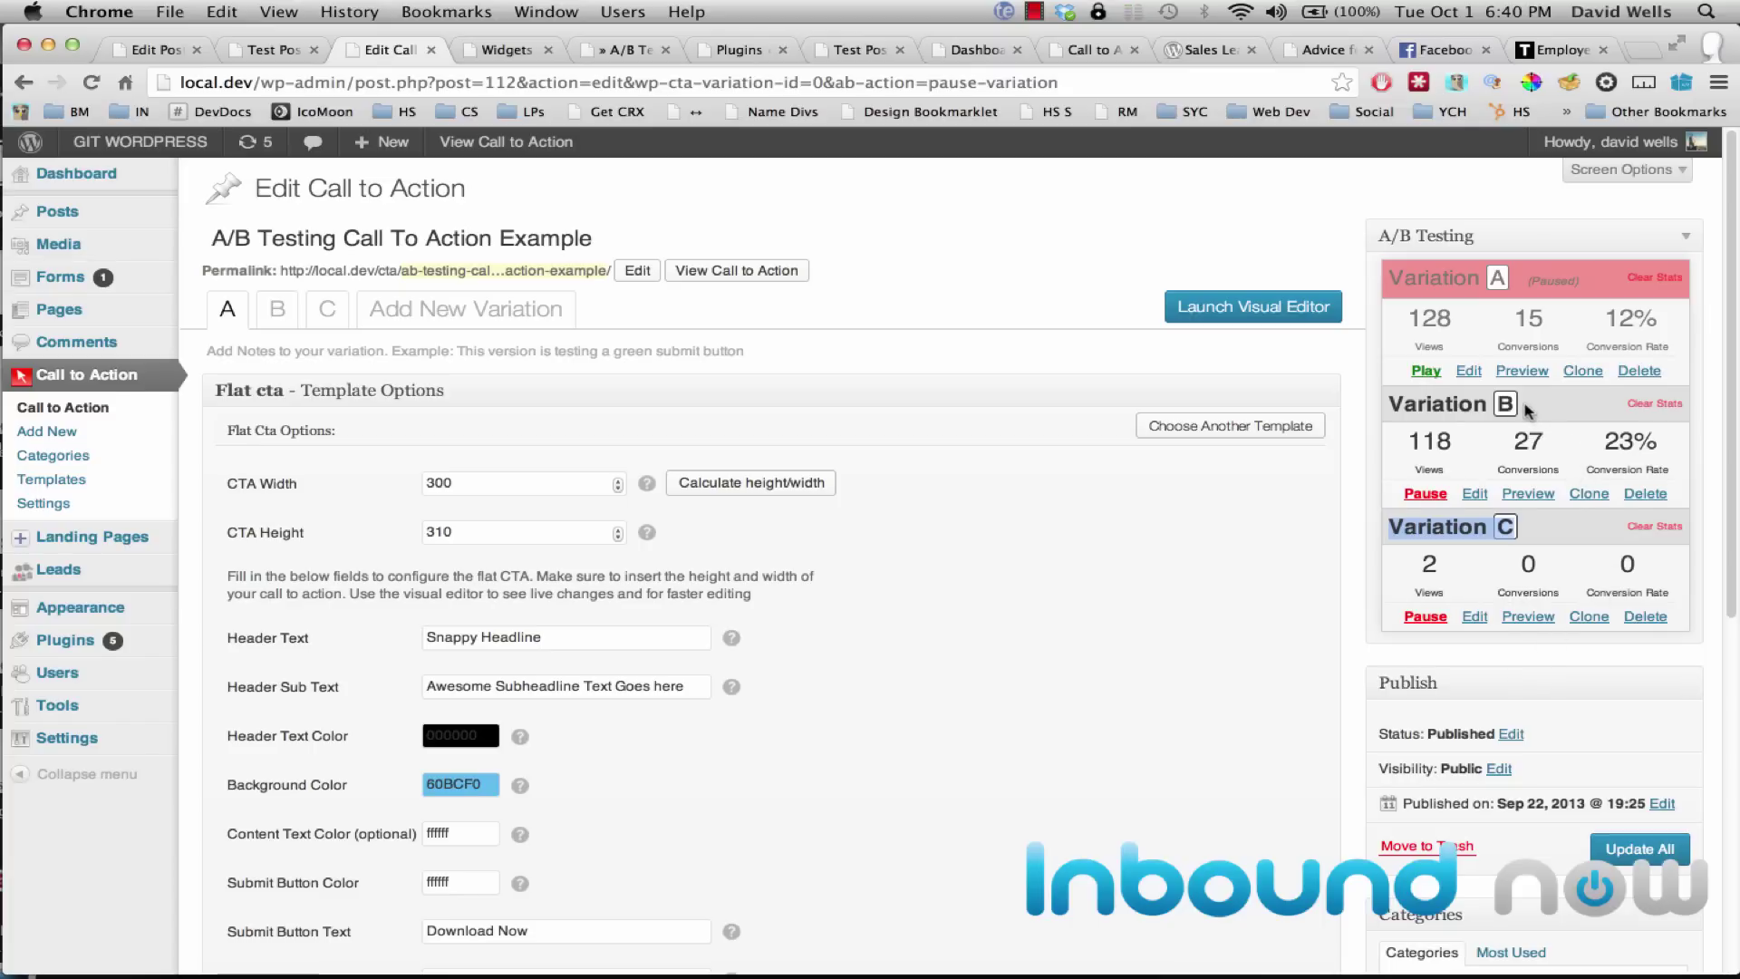
drag(1540, 413, 1436, 388)
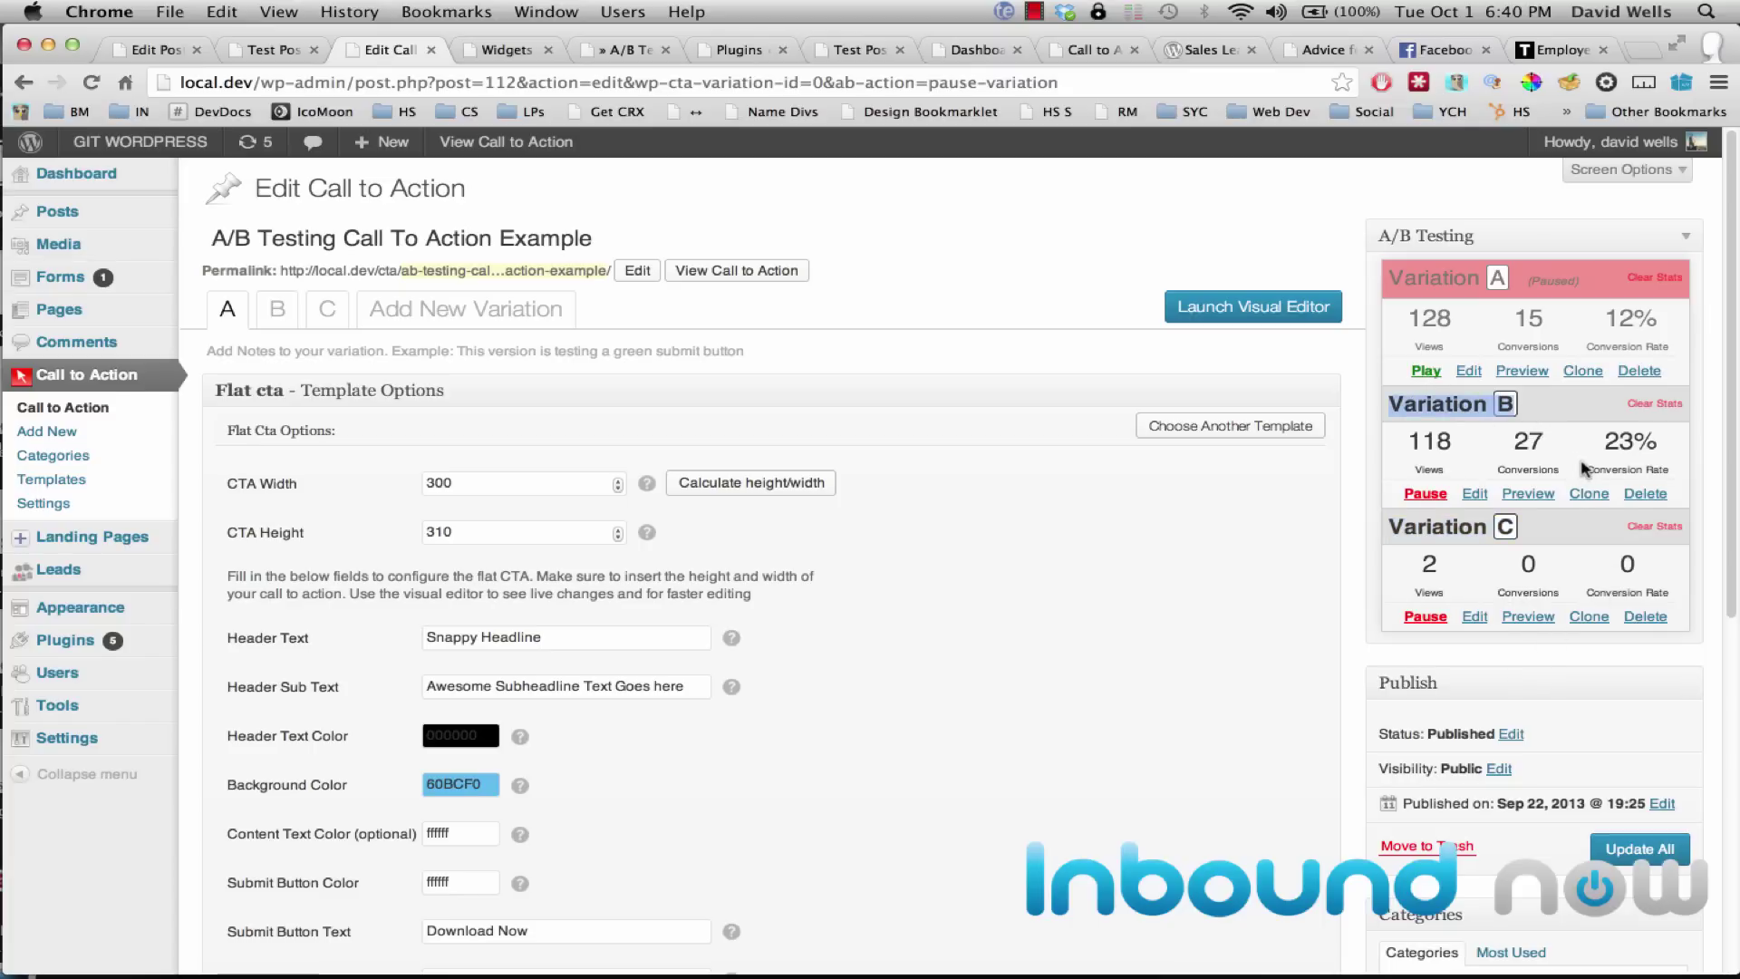
drag(1595, 435, 1672, 450)
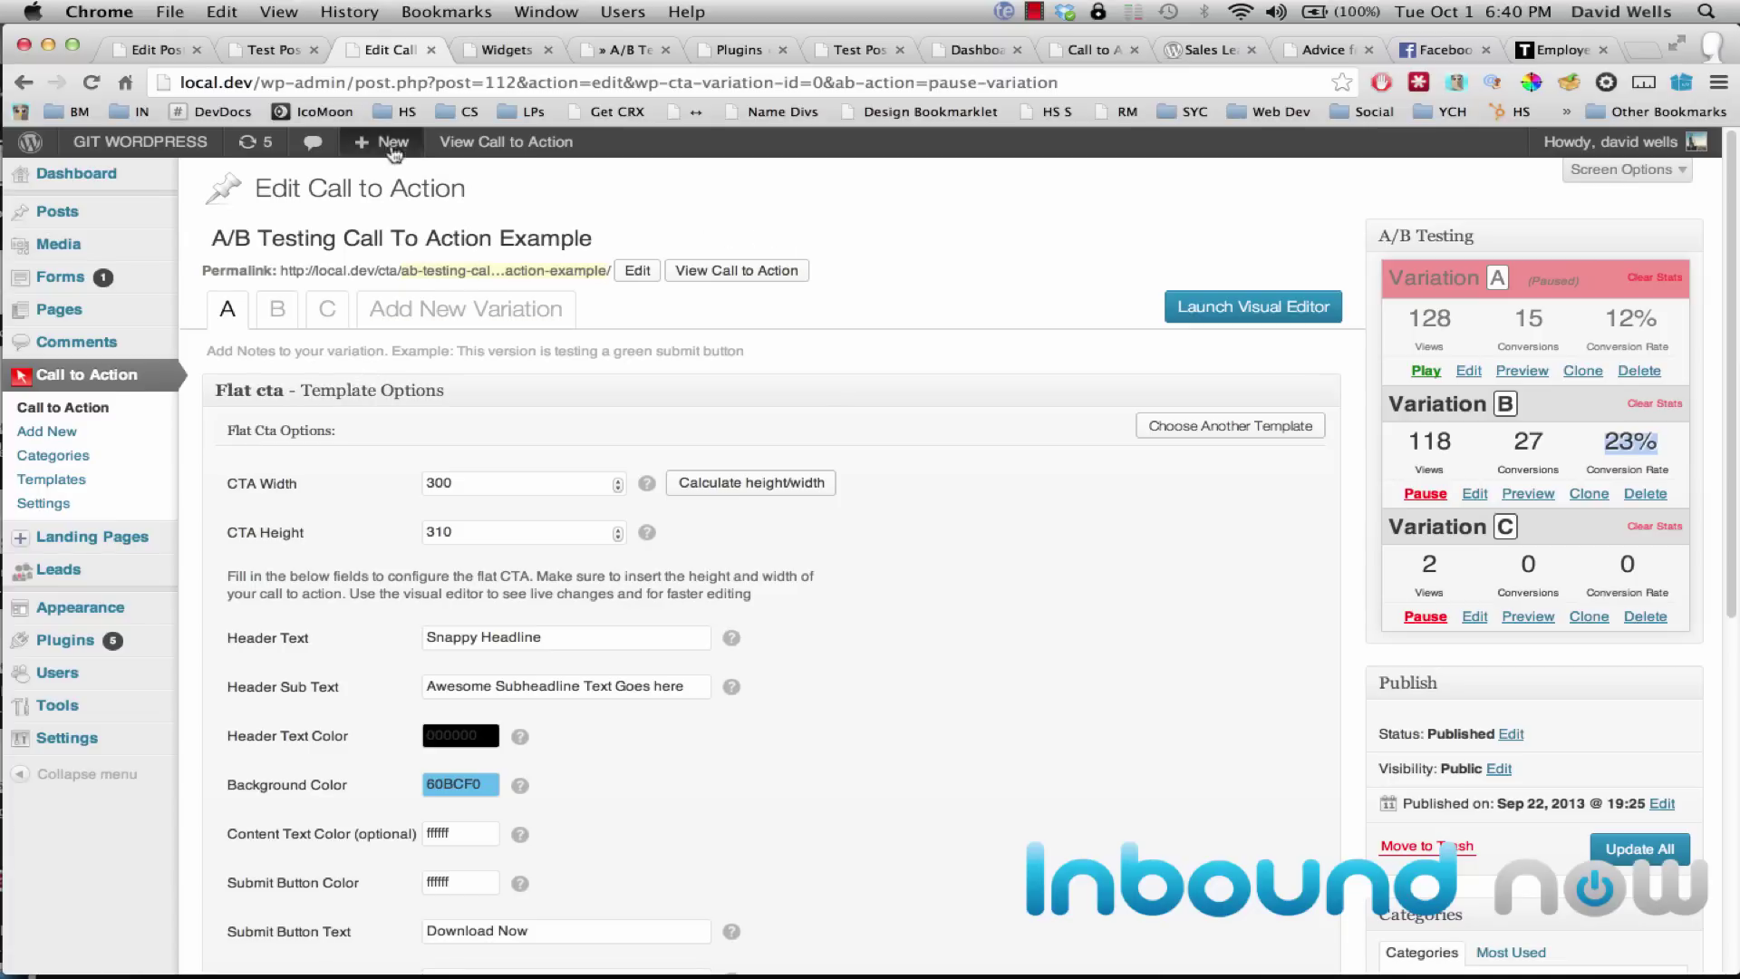
Step: Go back to the published Test Post and look over its content and sidebar call to action
click(272, 50)
scroll(511, 382, down, 8)
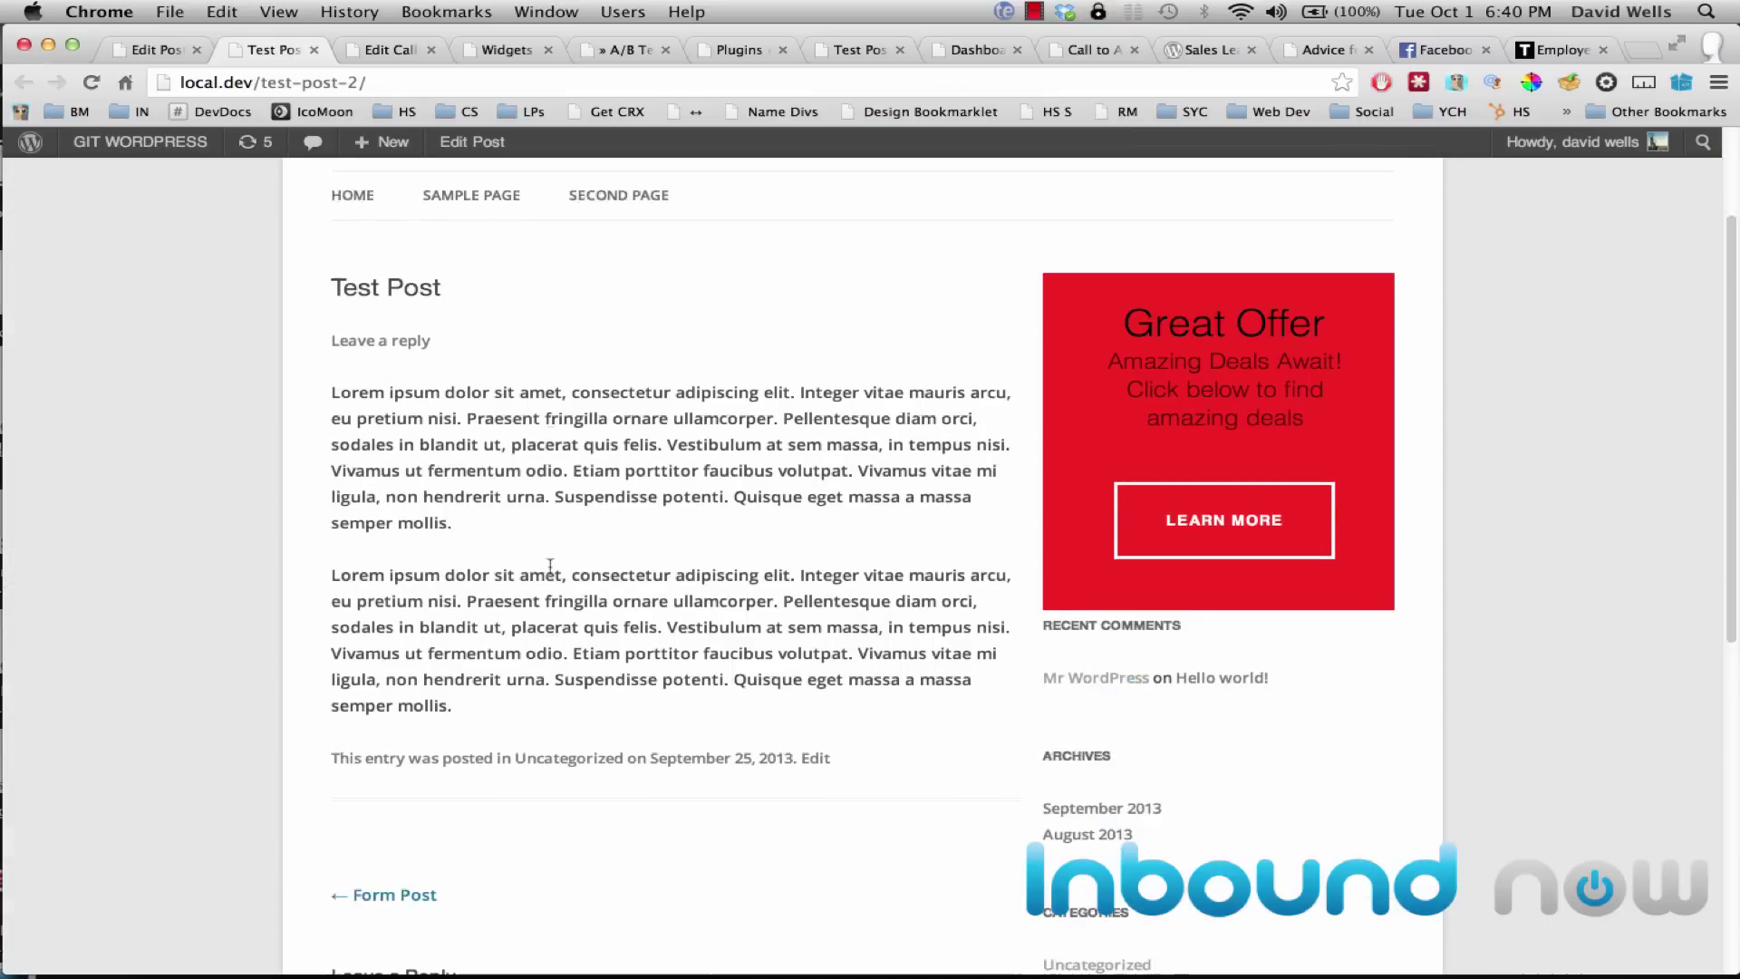
scroll(601, 477, up, 8)
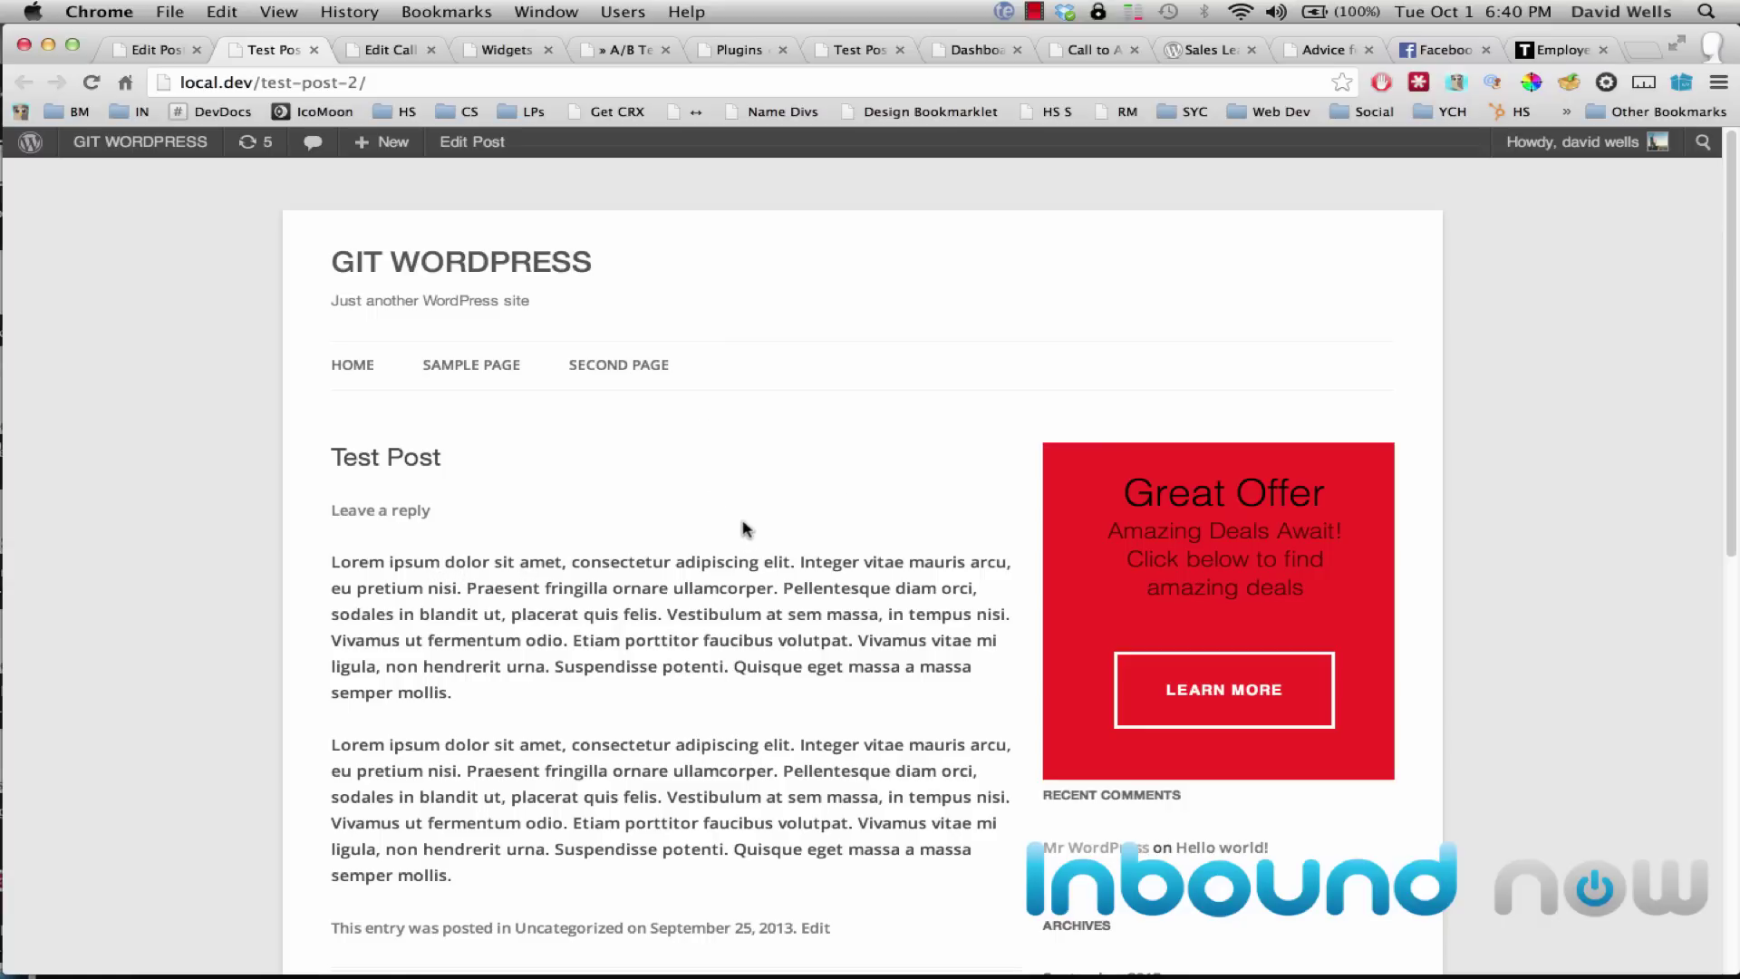
Step: Load inboundnow.com in place of the Widgets page and open the site's Support page
click(505, 50)
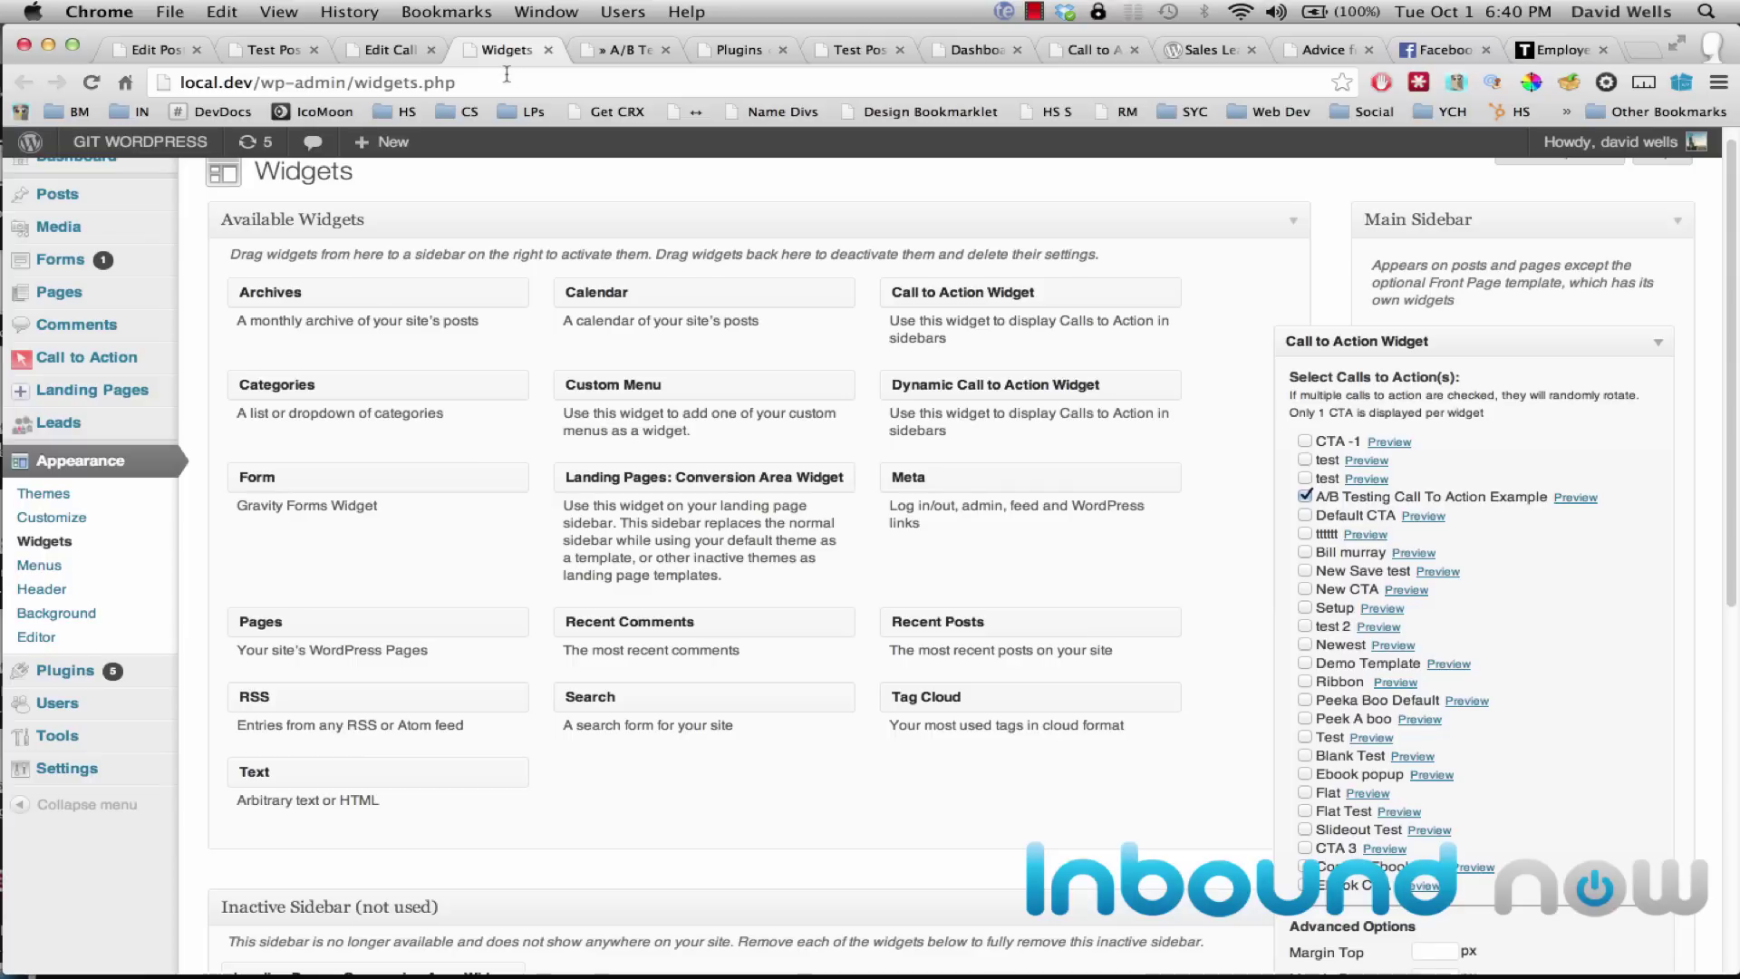
click(517, 83)
text(inboundnow.com)
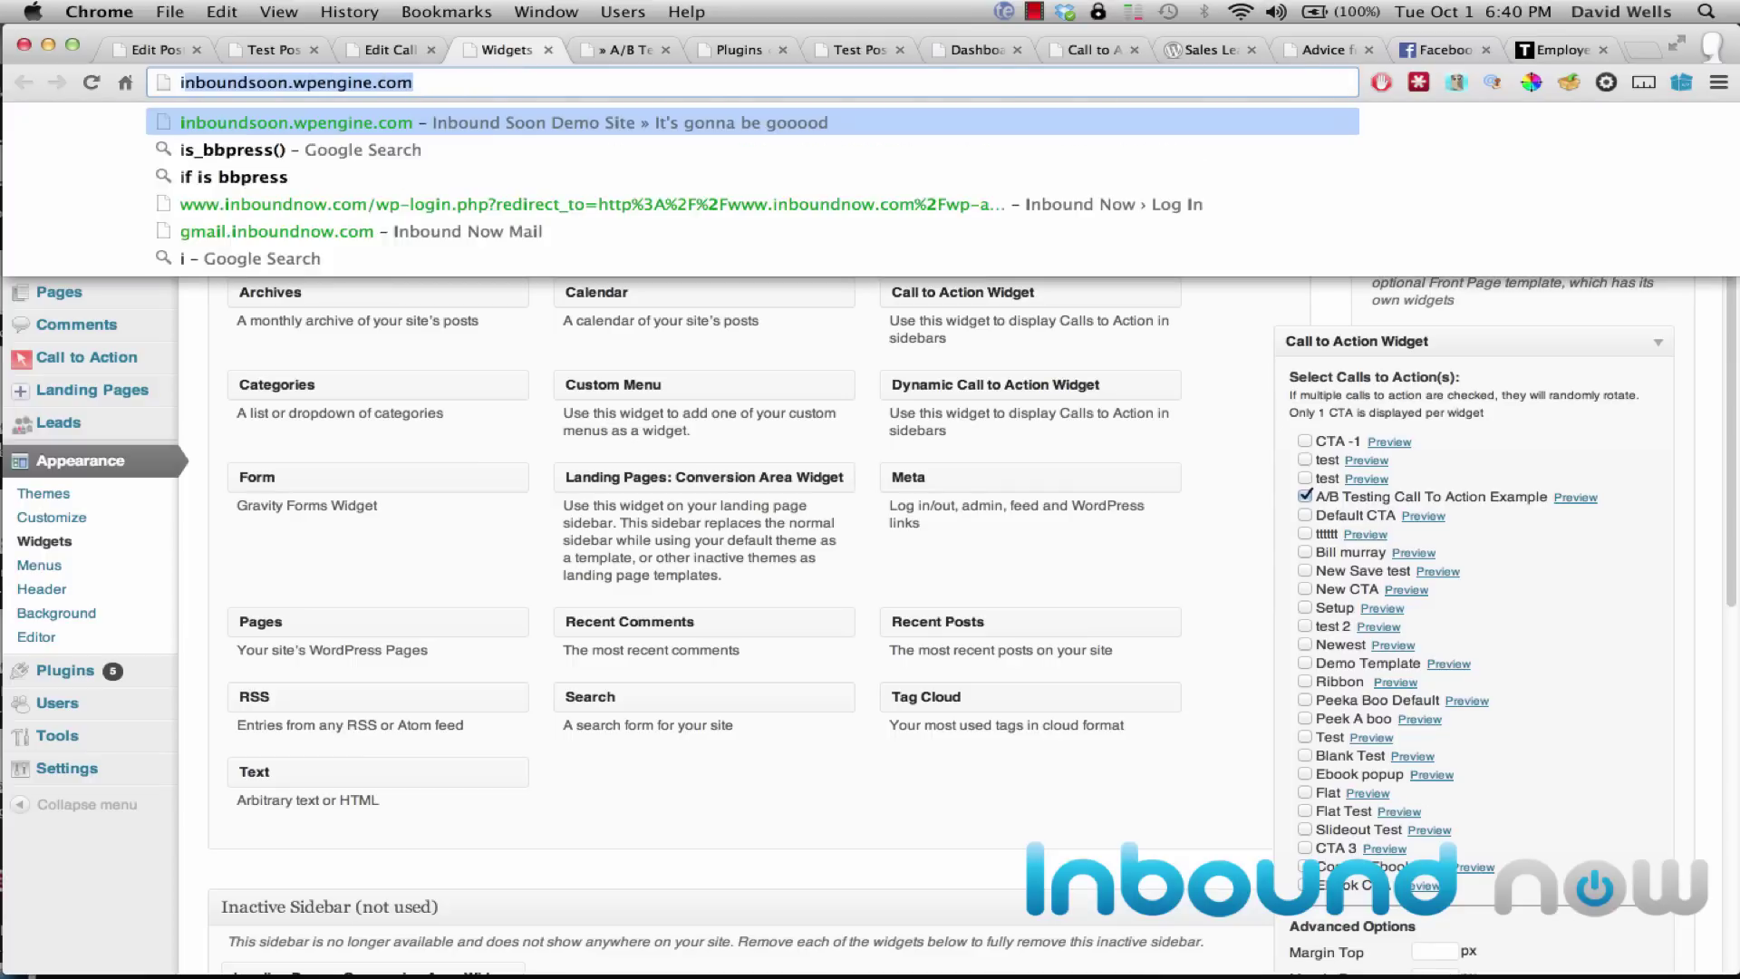
key(Return)
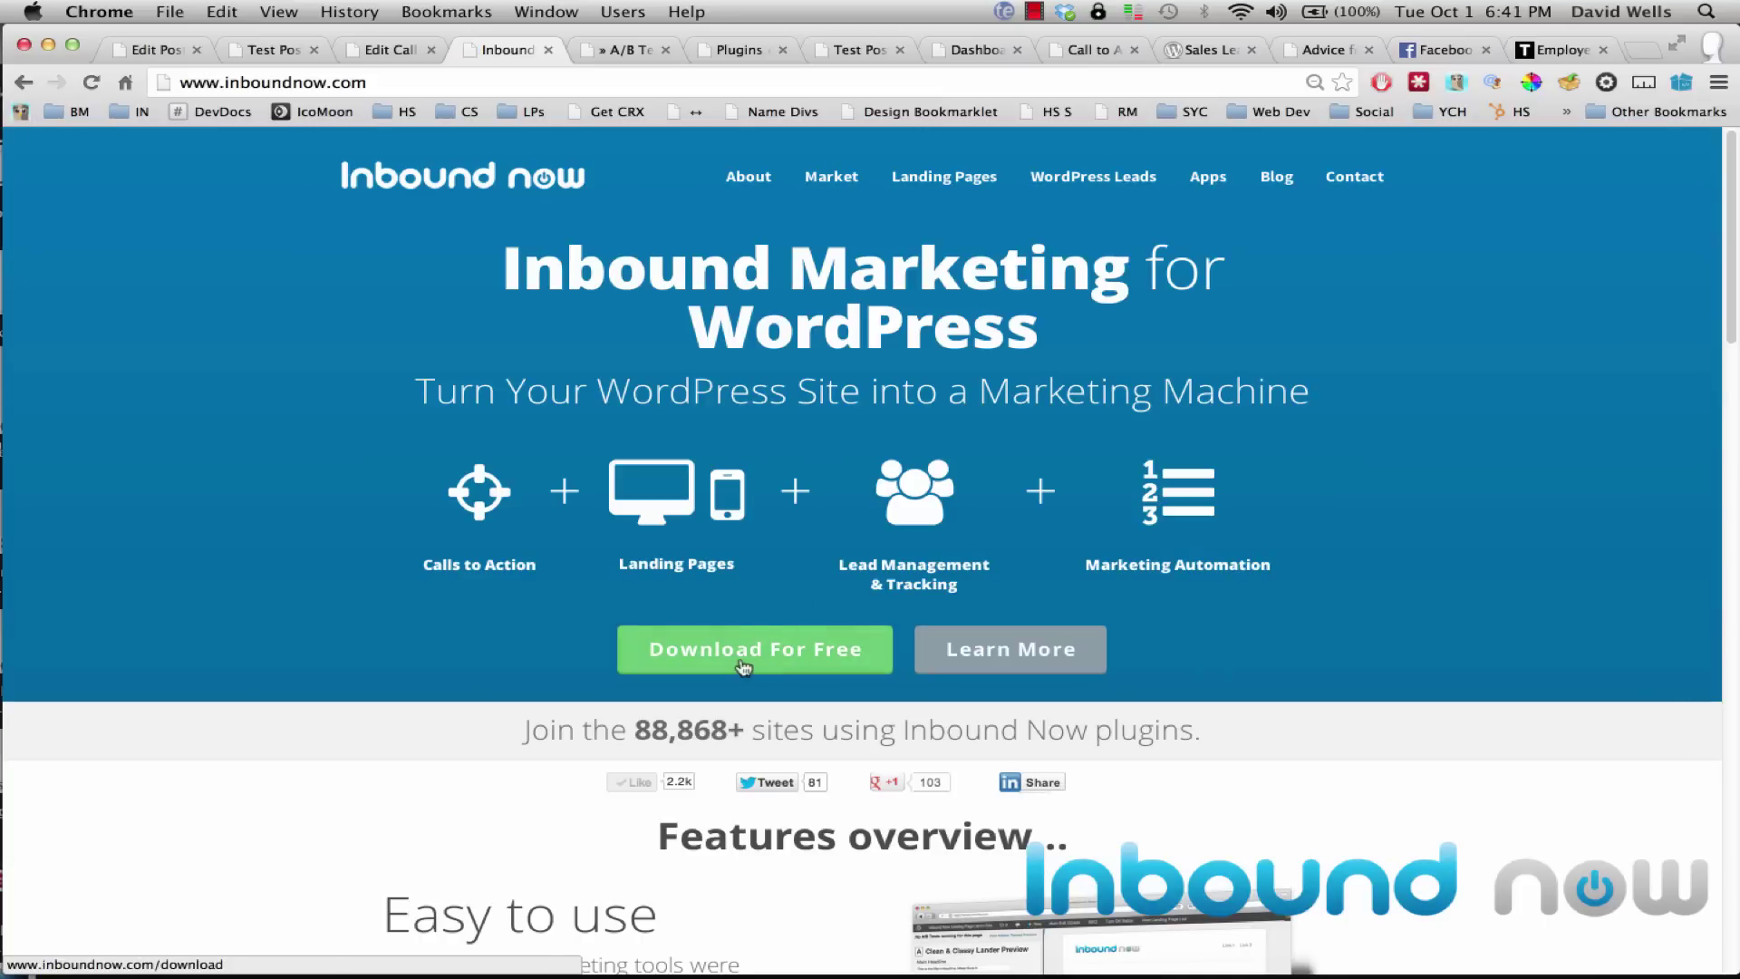
mouse_move(829, 178)
mouse_move(838, 233)
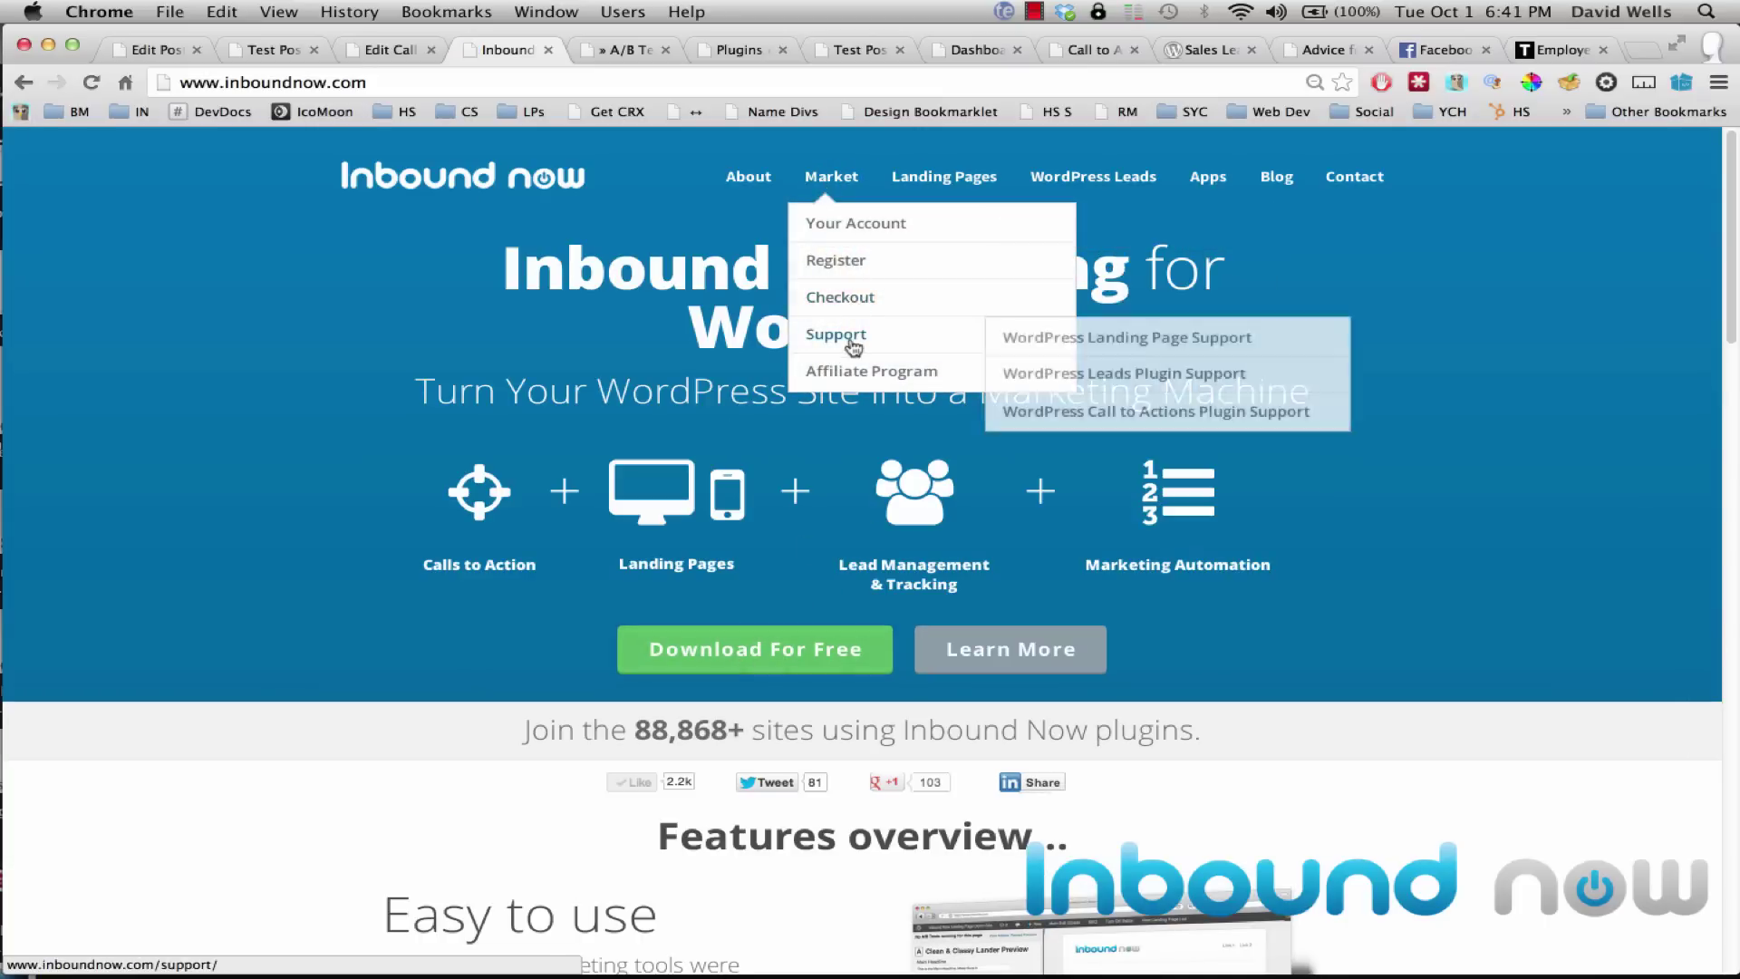
click(843, 337)
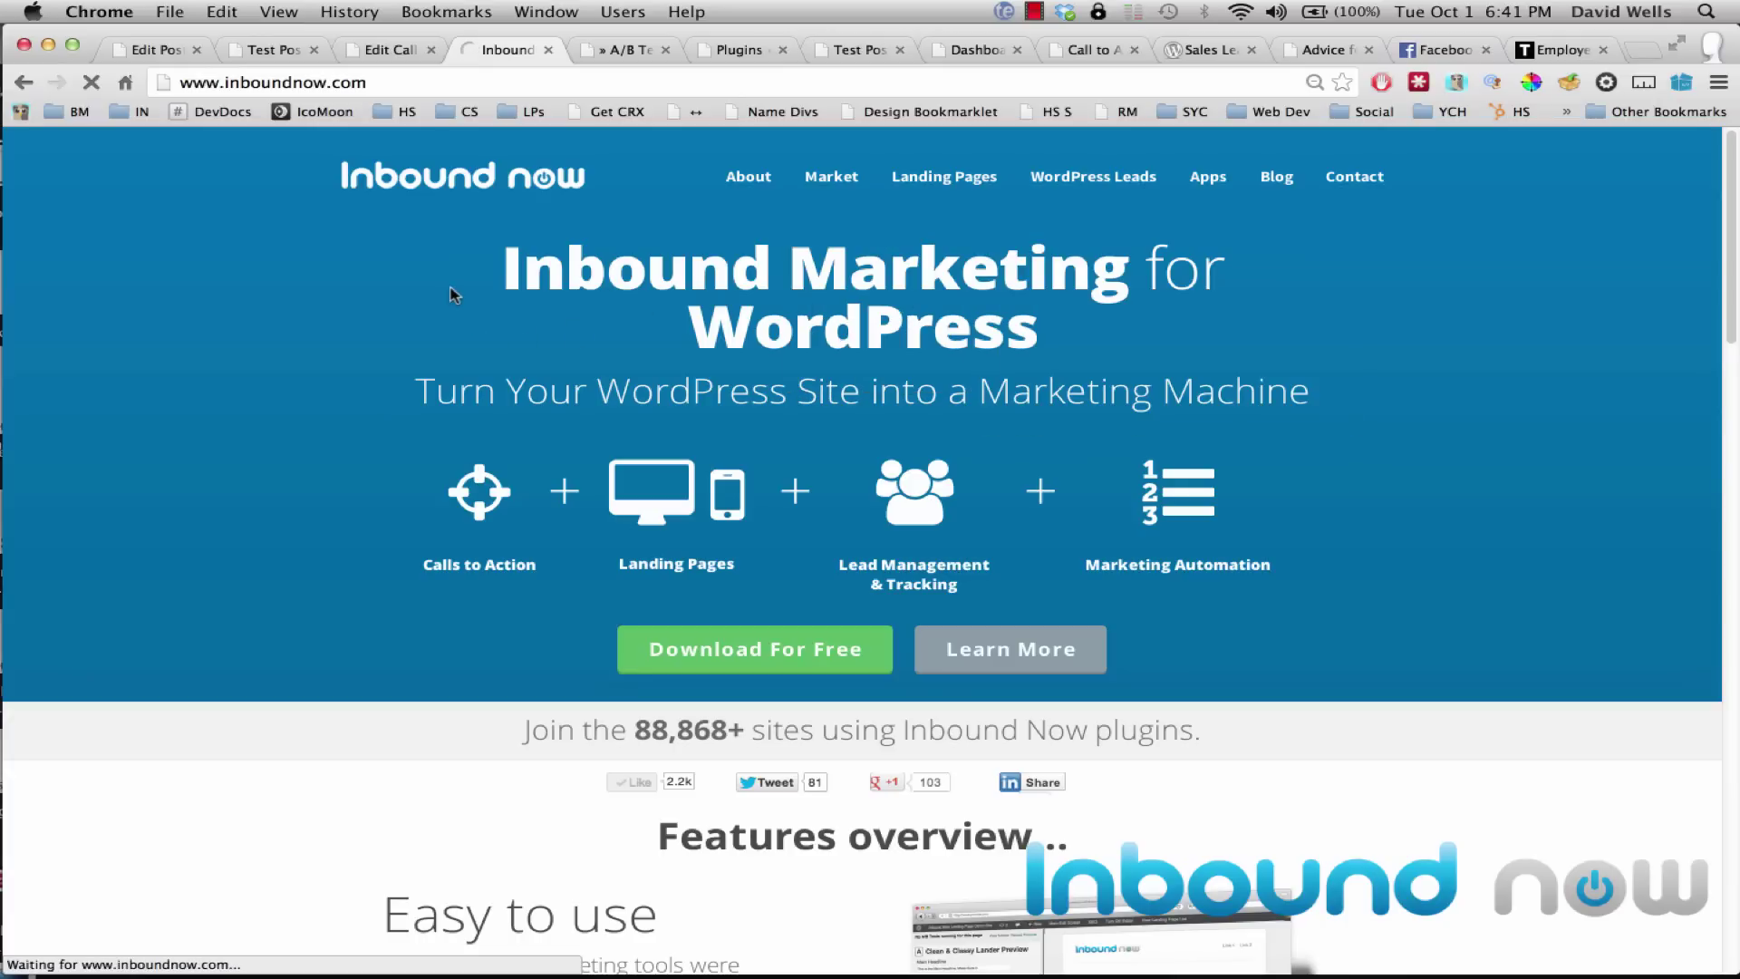